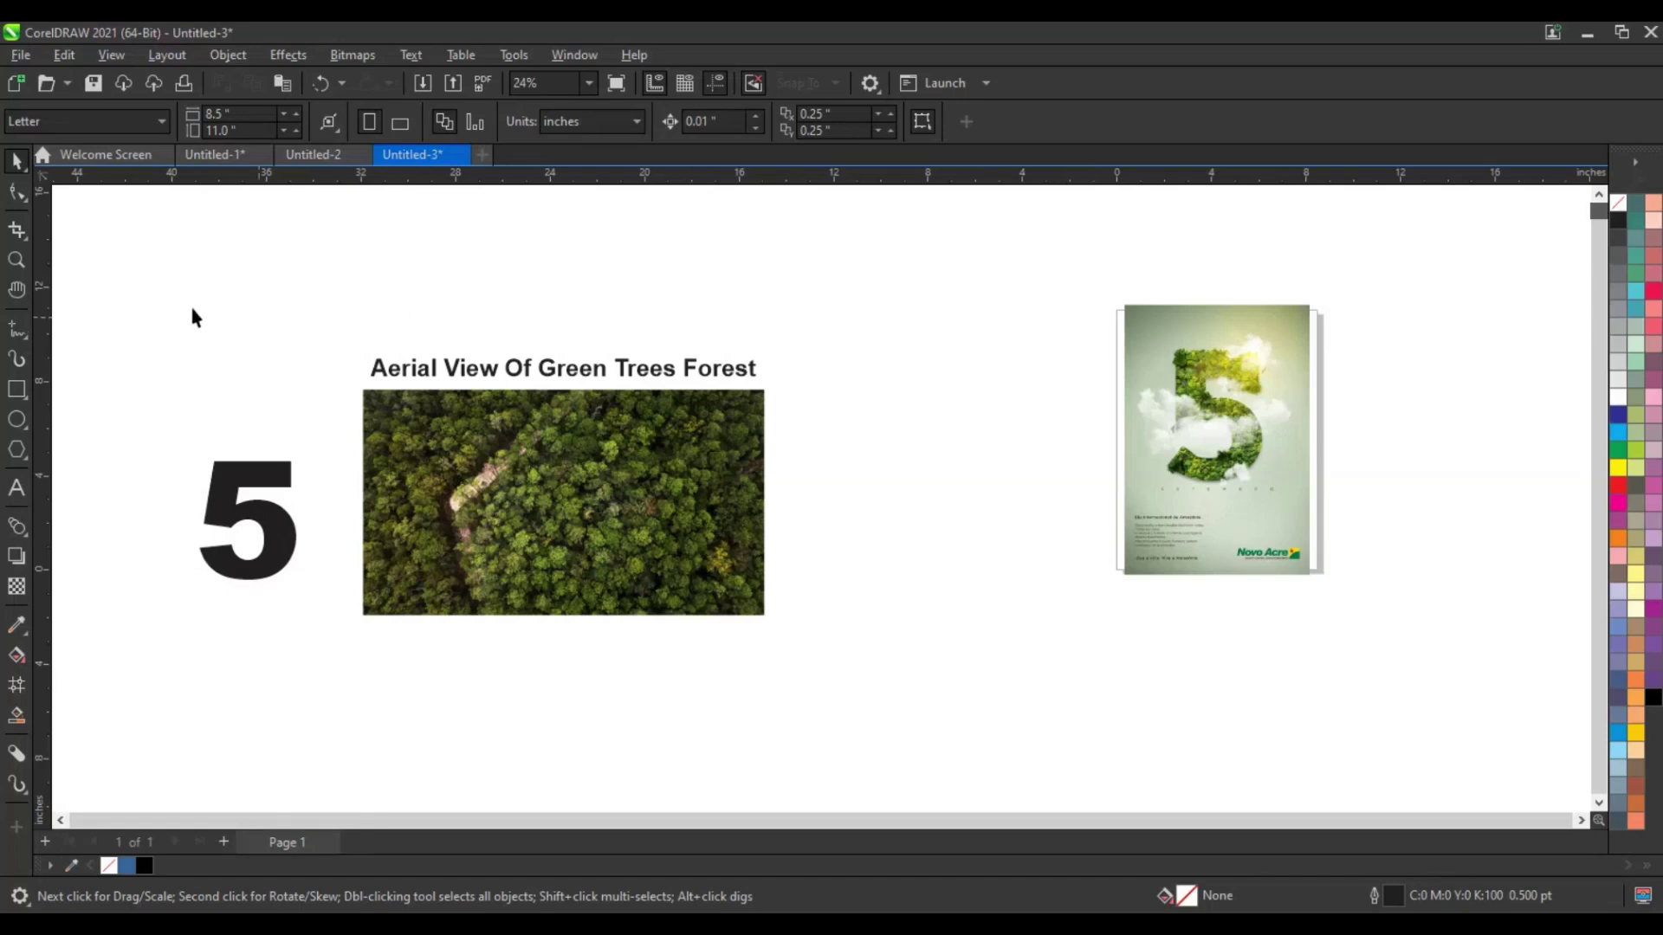
# - Zoom in on the reference forest-5 poster, leaving blank canvas visible to its left
pyautogui.click(18, 259)
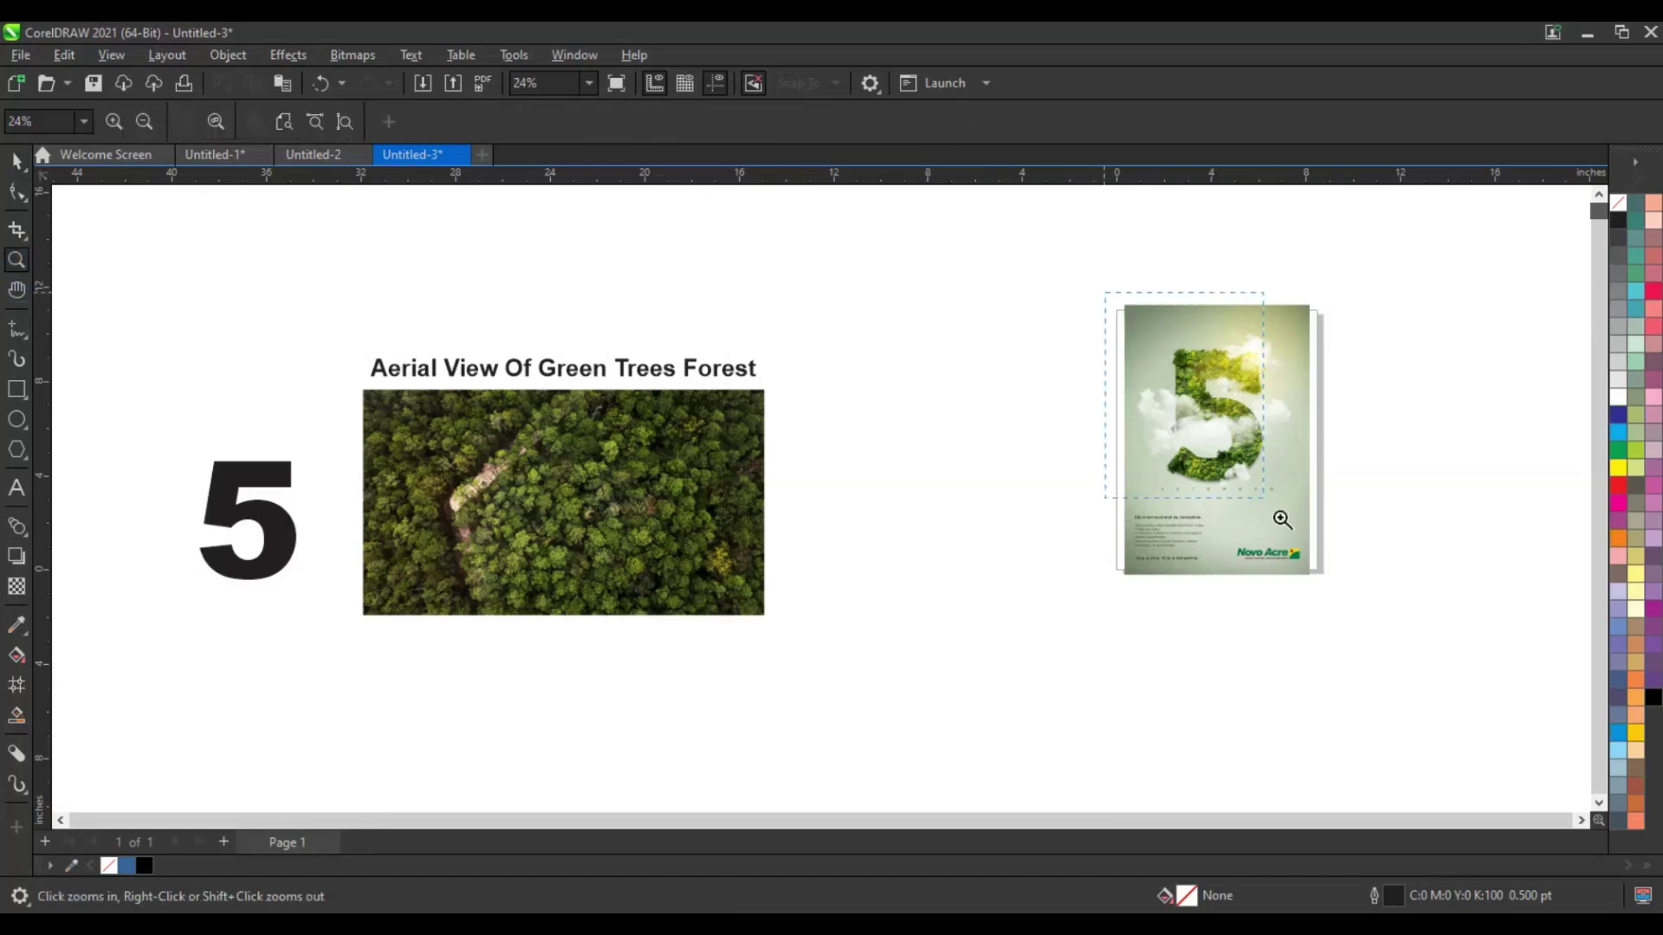
pyautogui.click(1309, 568)
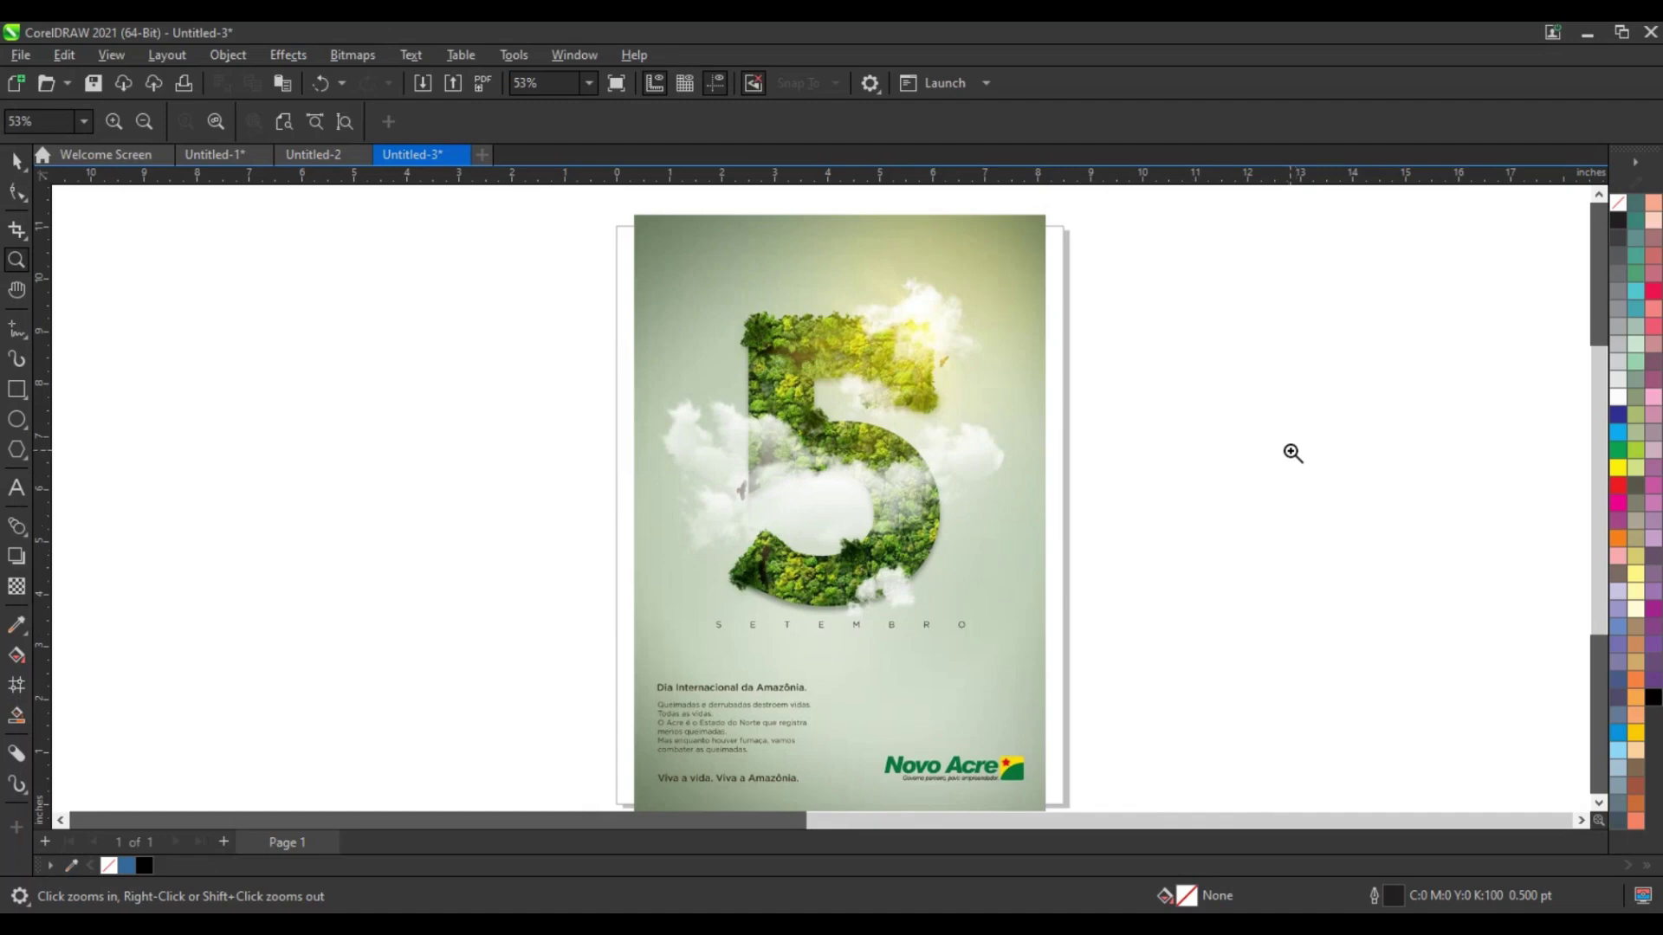
pyautogui.rightClick(1249, 527)
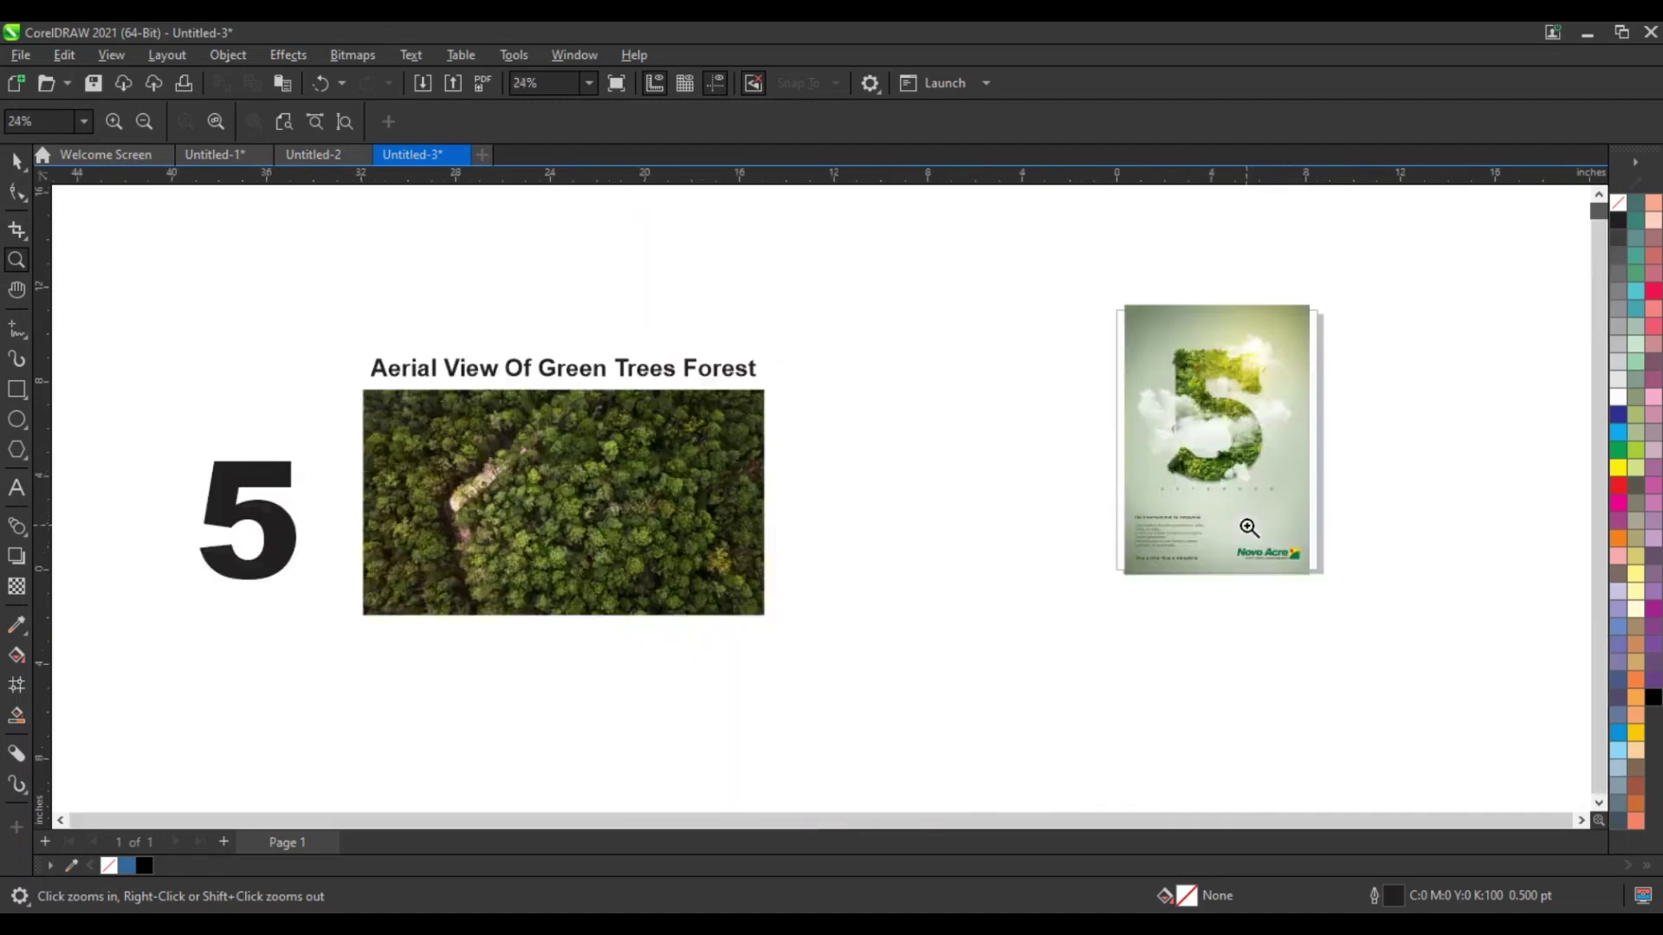
pyautogui.moveTo(475, 260); pyautogui.dragTo(1386, 648)
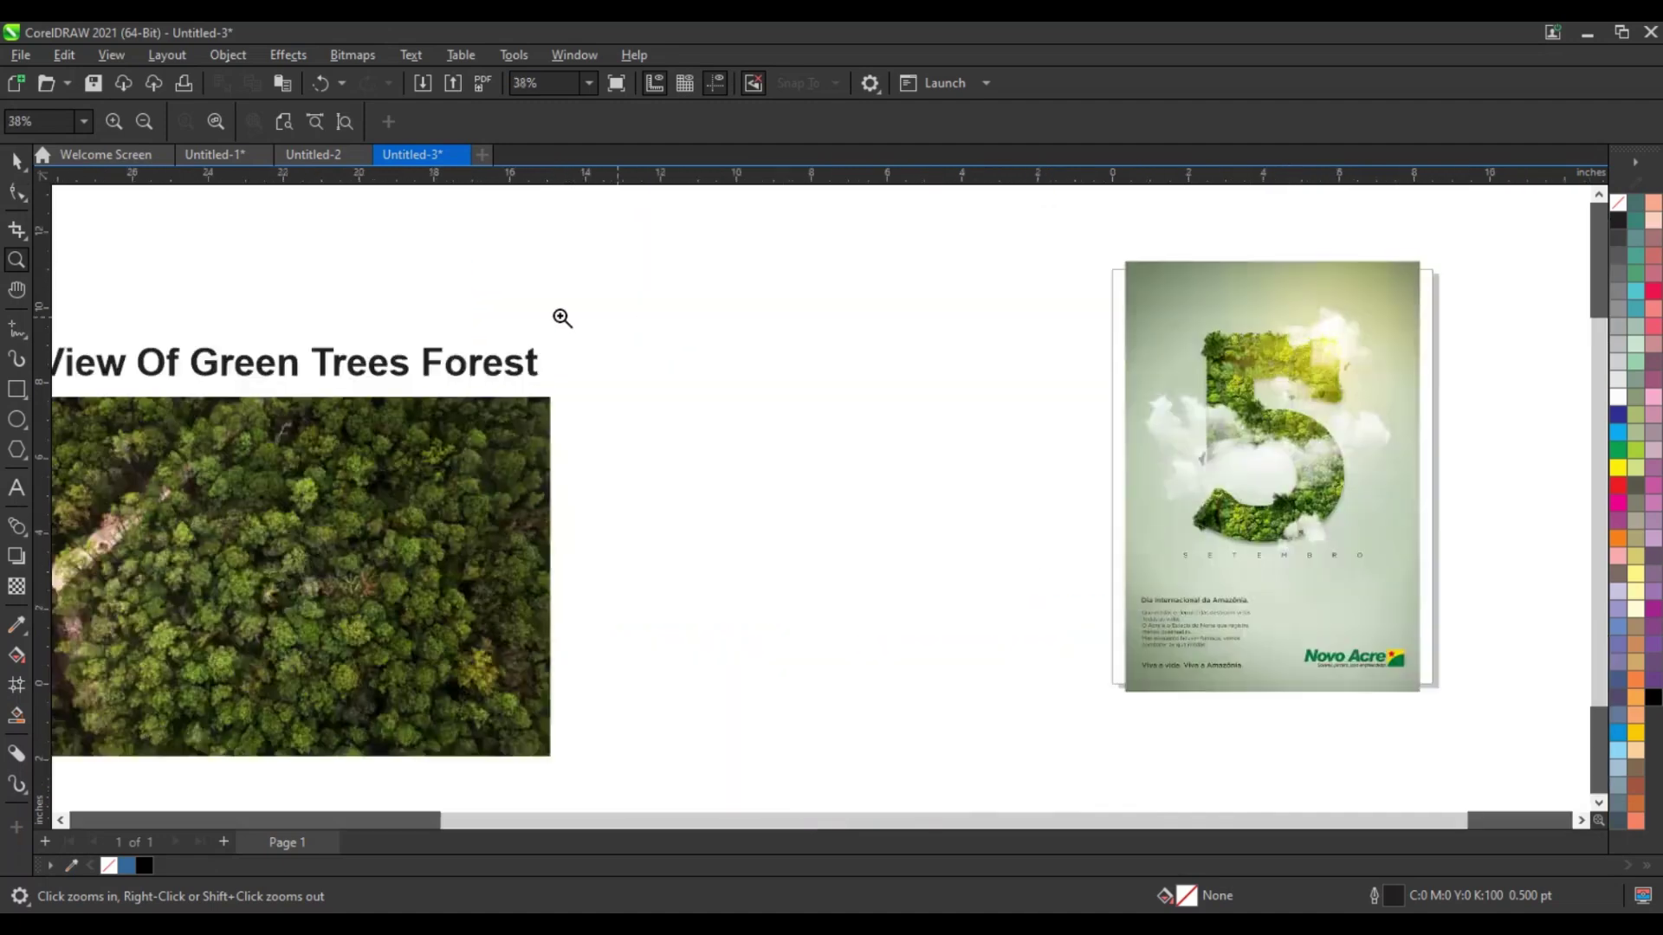
pyautogui.moveTo(608, 417); pyautogui.dragTo(1440, 761)
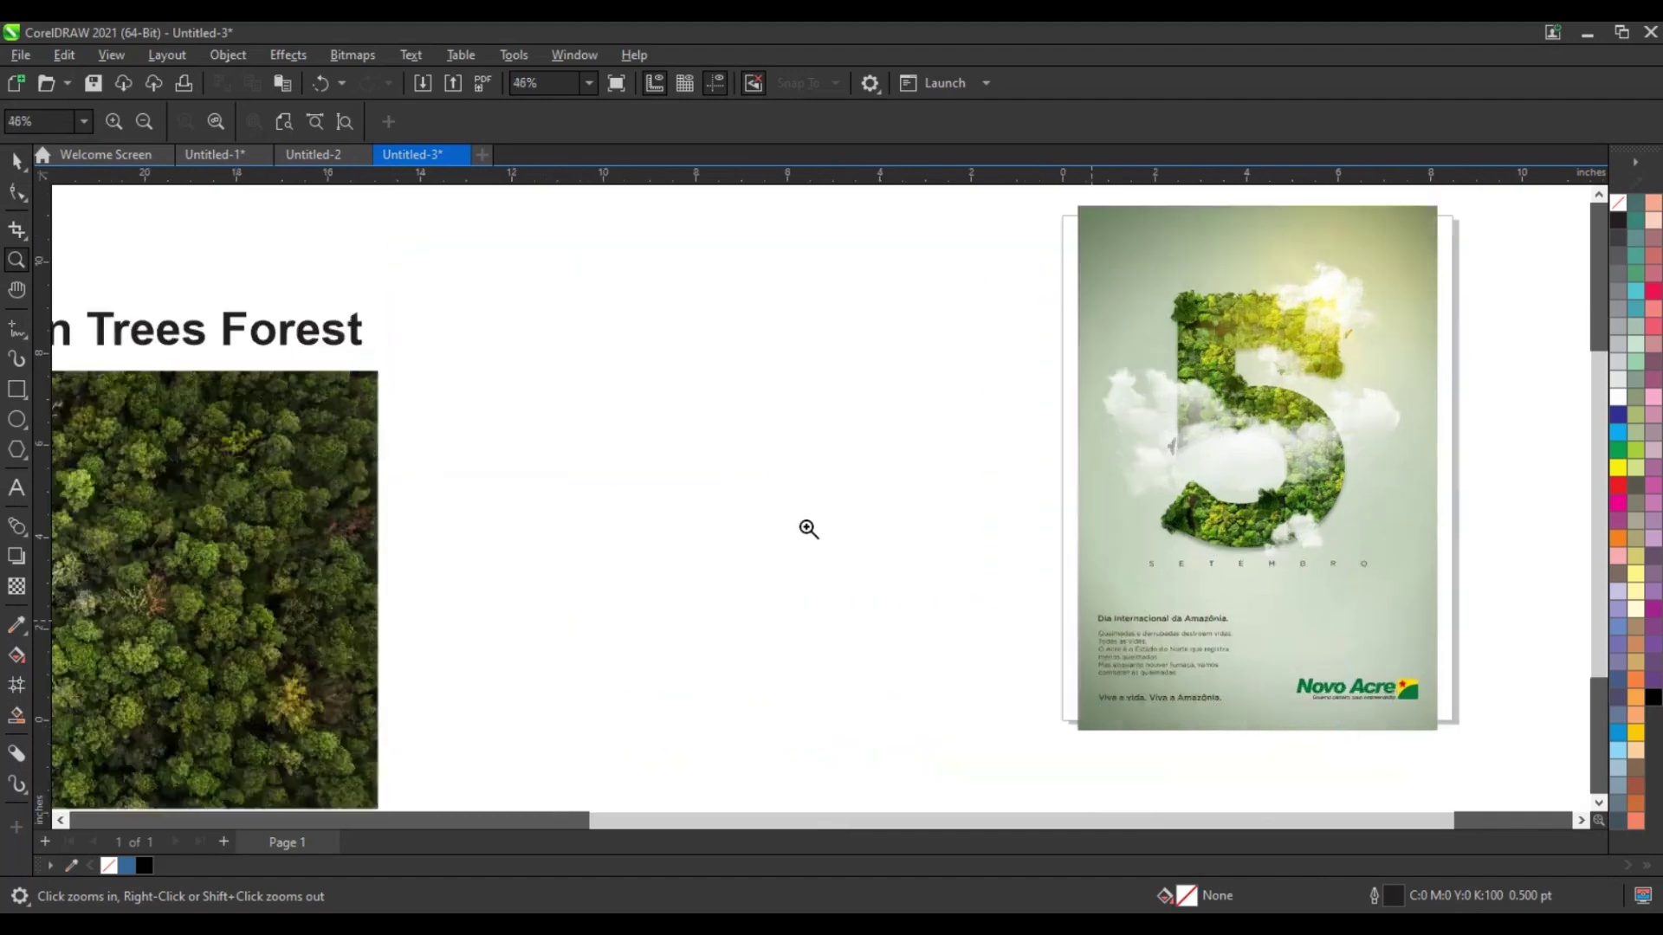
pyautogui.click(25, 390)
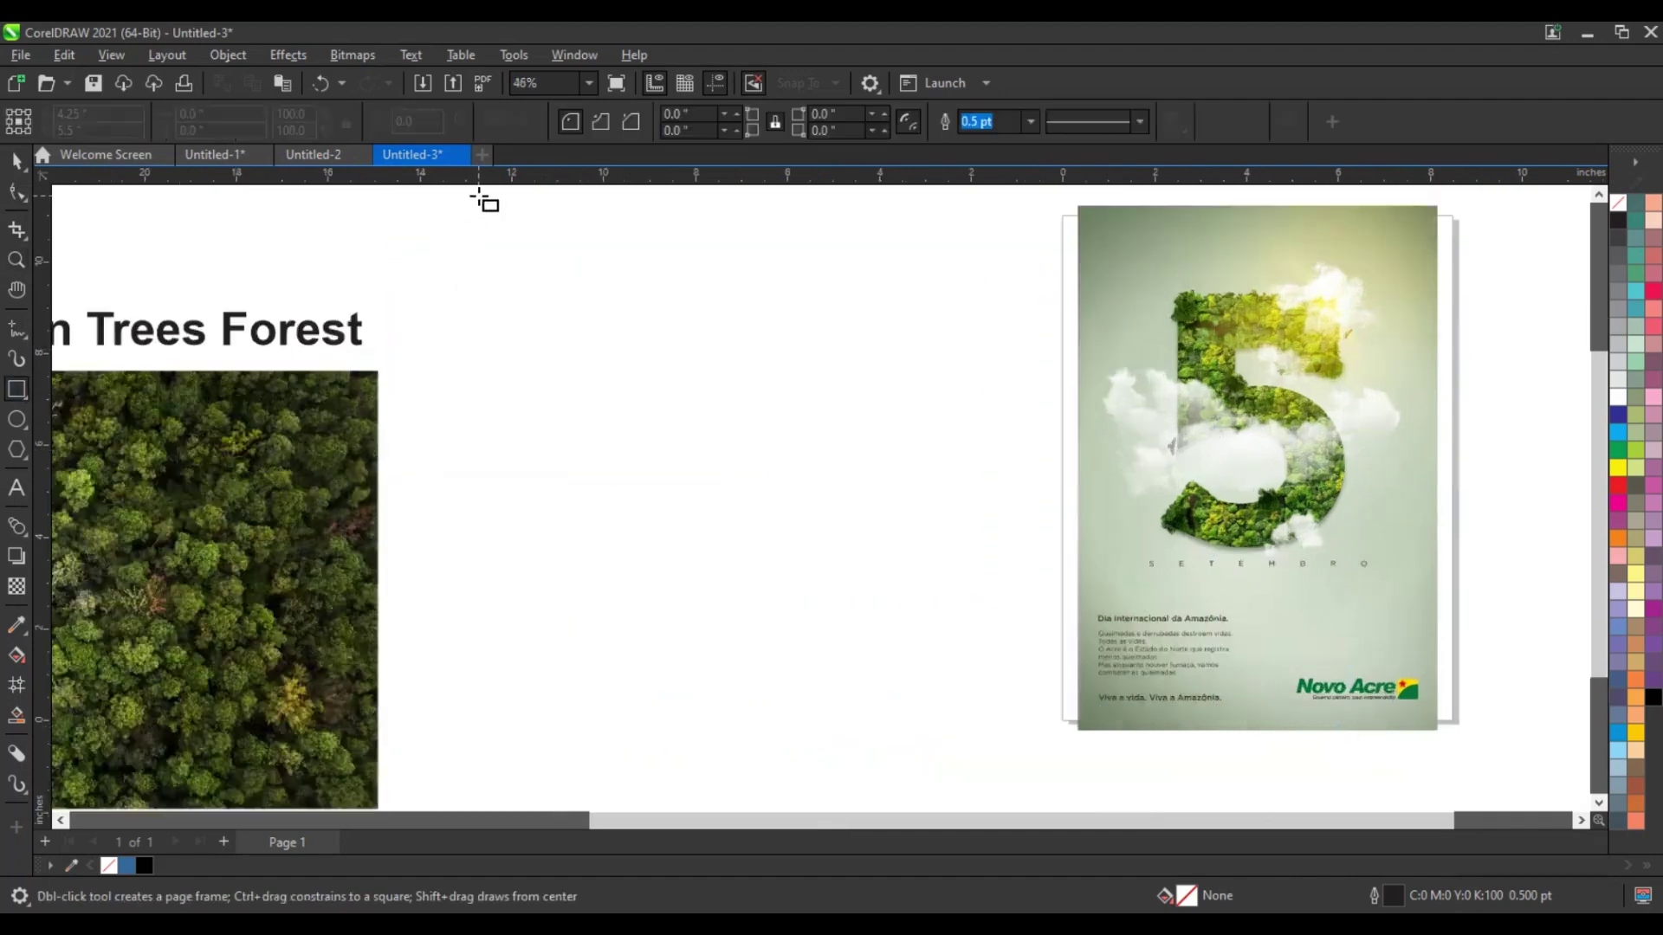
# - Draw a poster-sized 8.919 × 12.789 in rectangle and fill it with sage green #99A790 sampled from the reference
pyautogui.moveTo(479, 196); pyautogui.dragTo(830, 746)
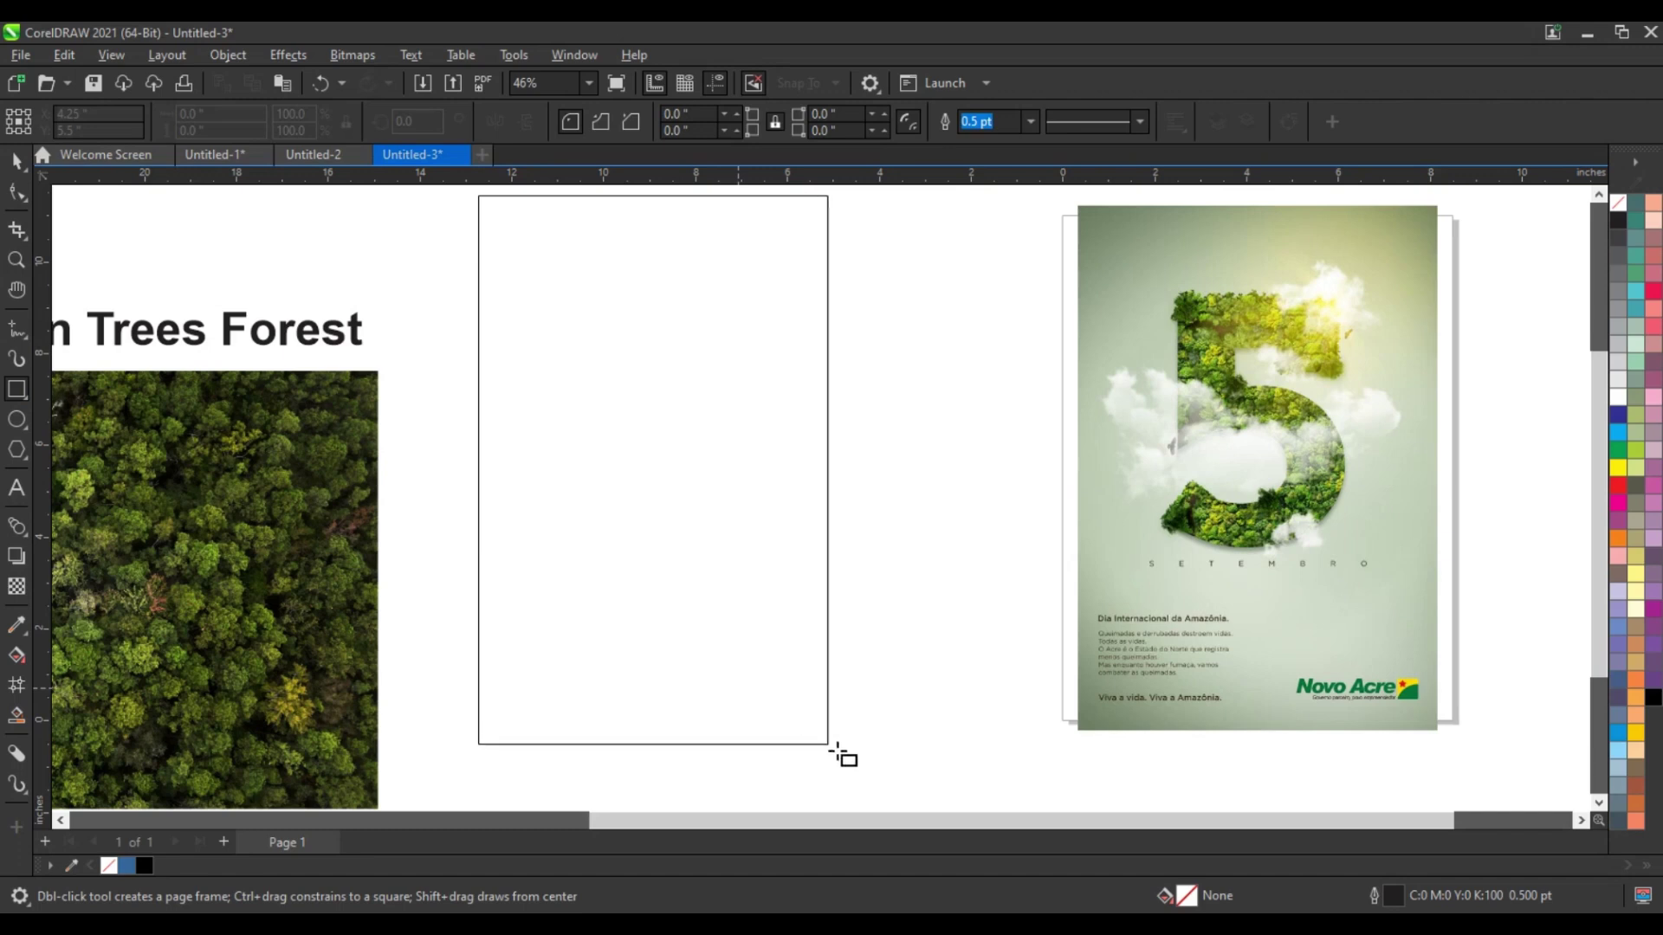
pyautogui.moveTo(830, 746); pyautogui.dragTo(888, 783)
pyautogui.click(17, 624)
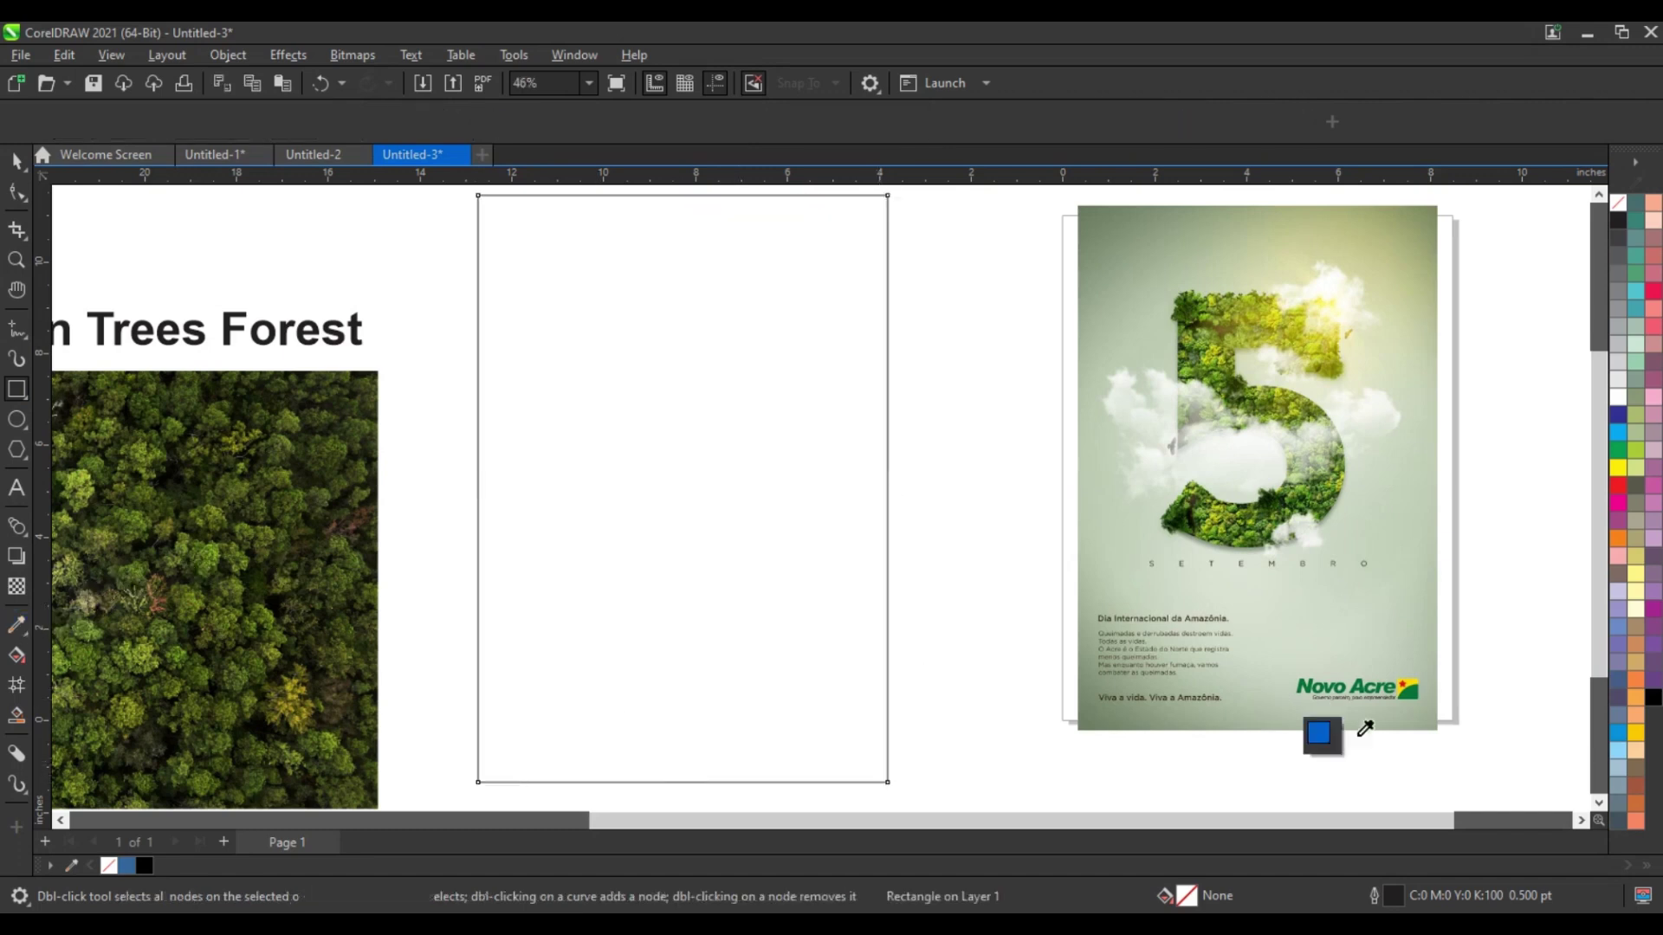
pyautogui.click(1430, 726)
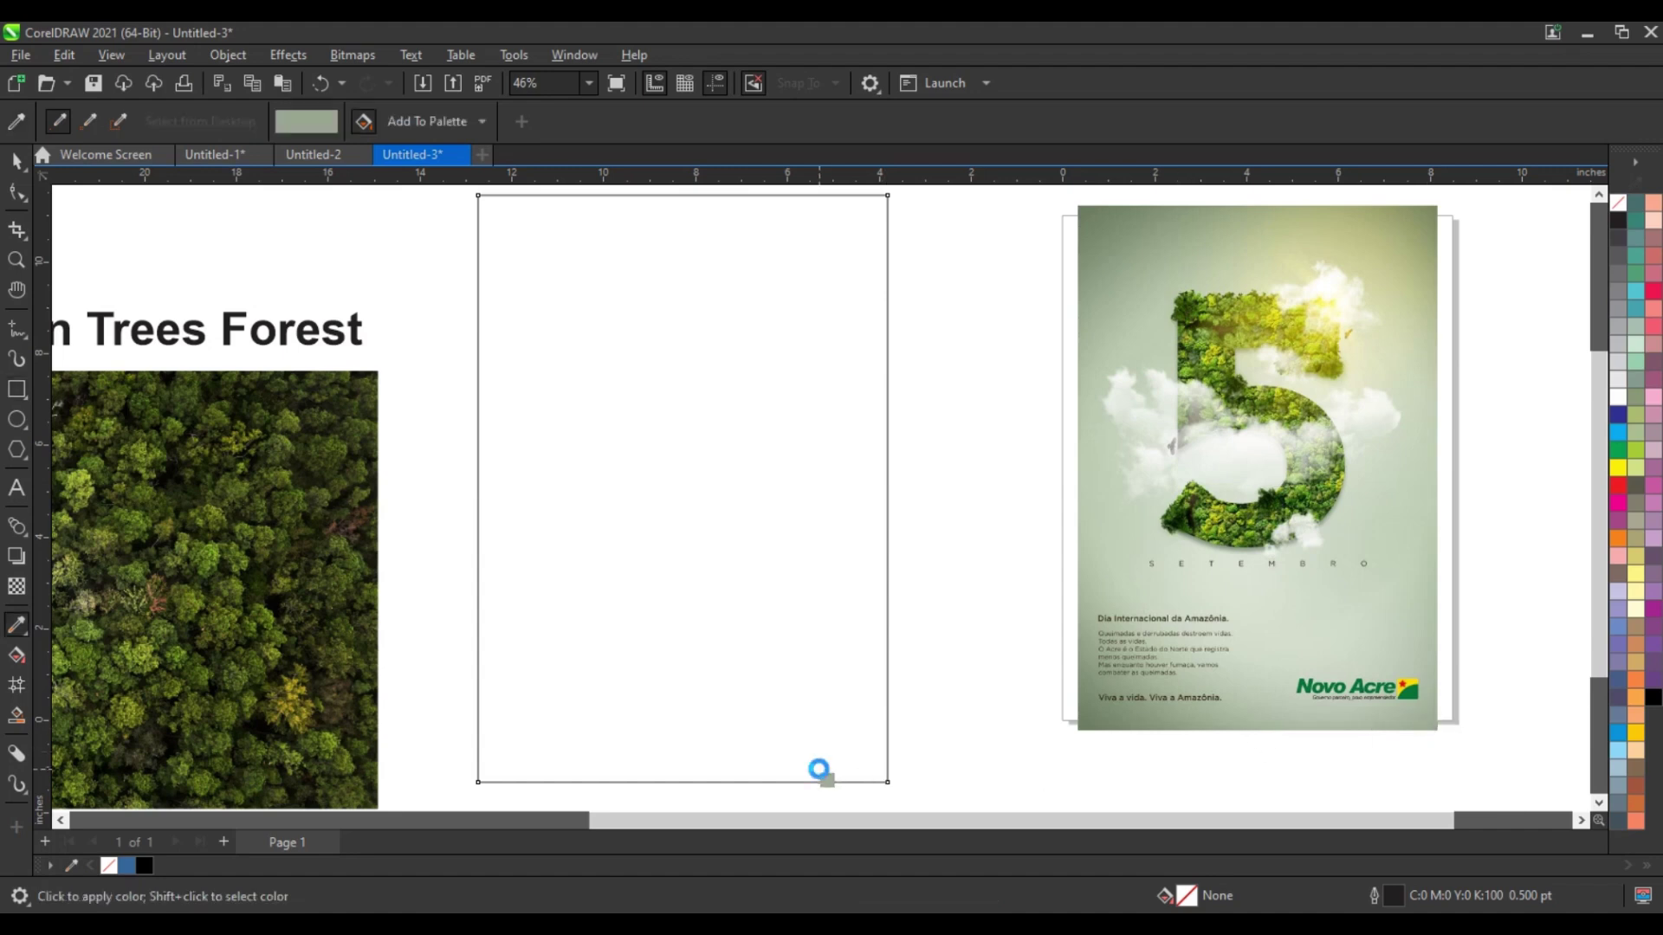
pyautogui.click(818, 769)
# - Try a lighter sampled green on the rectangle, then undo back to the sage fill
pyautogui.press('space')
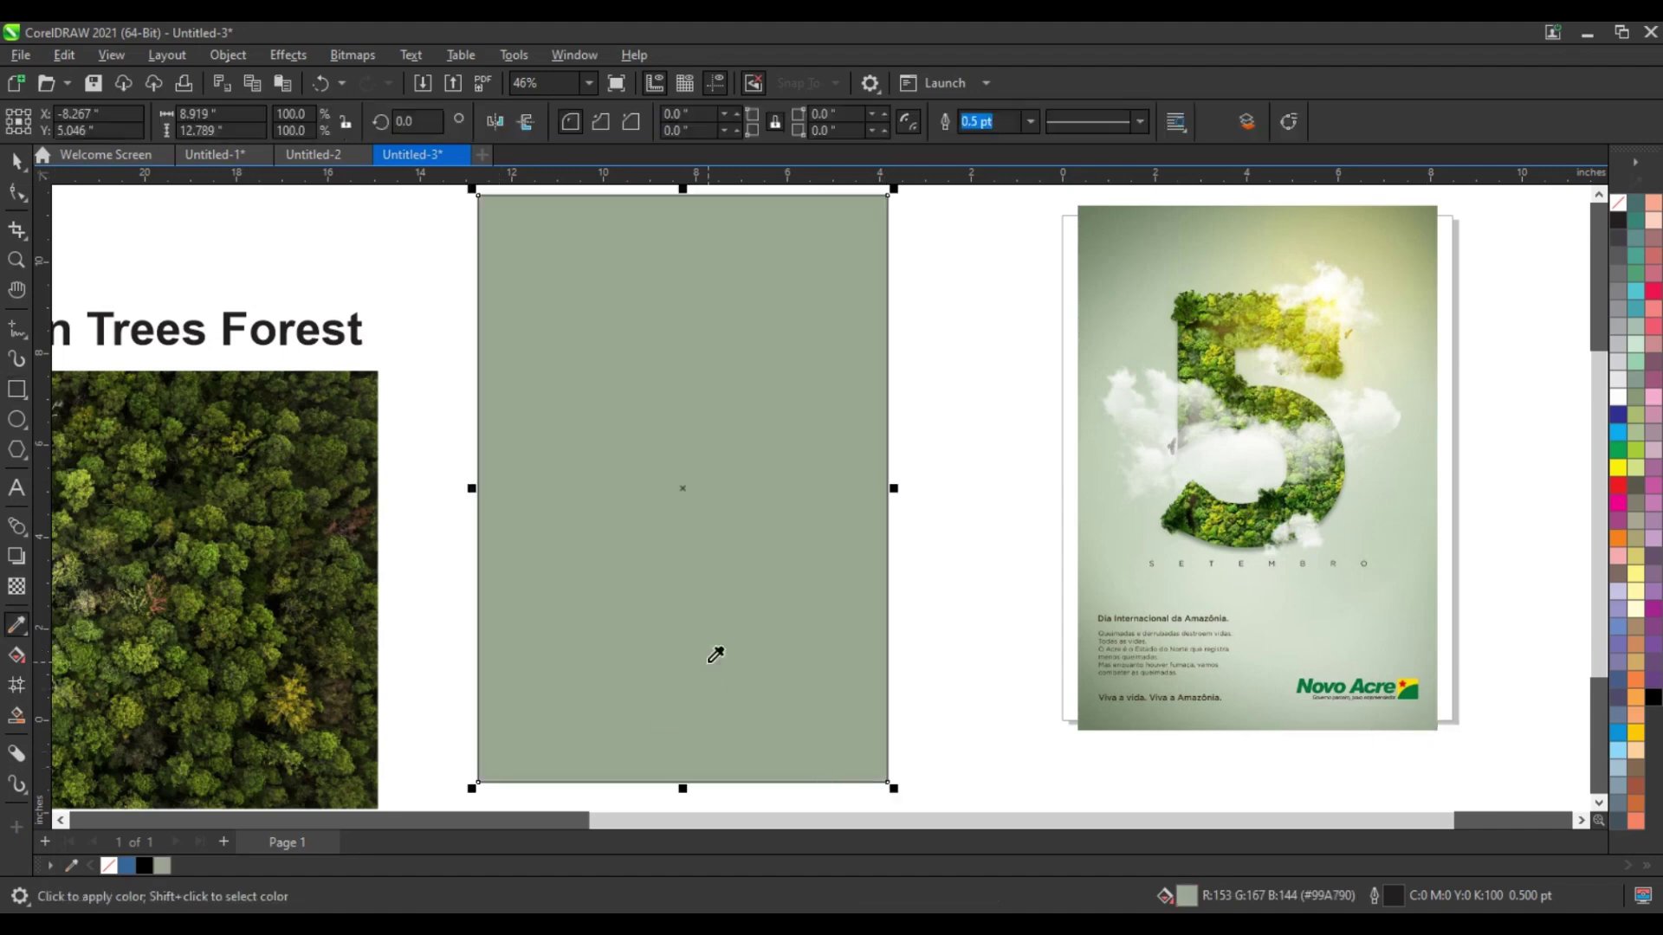
pyautogui.press('space')
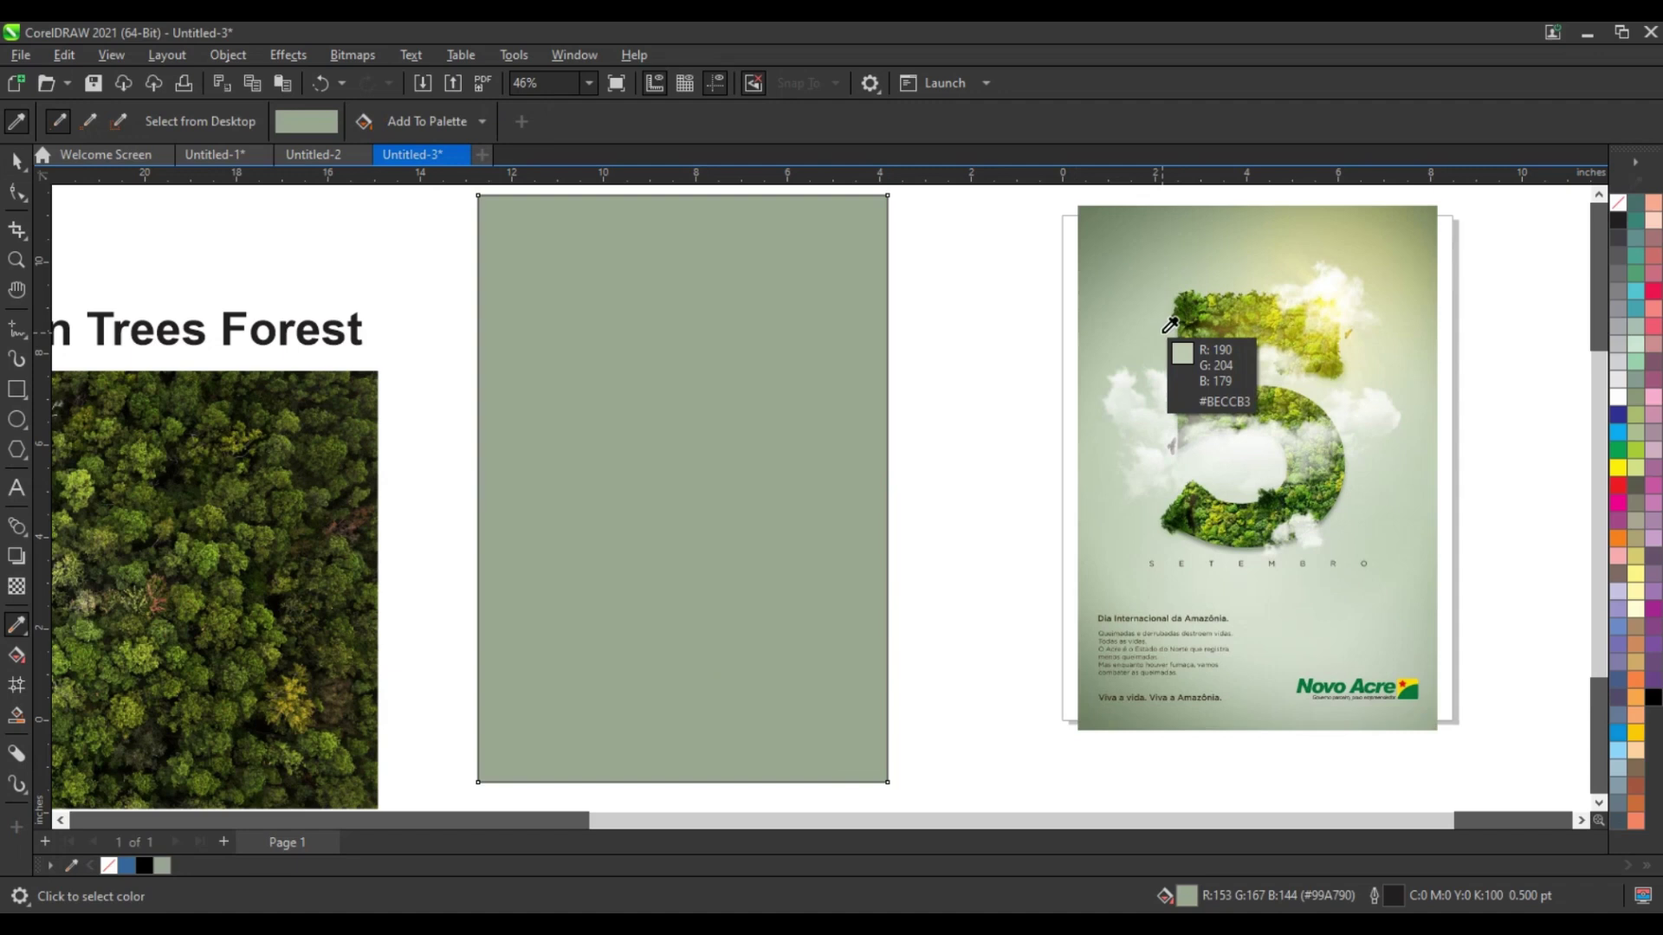
pyautogui.click(1384, 472)
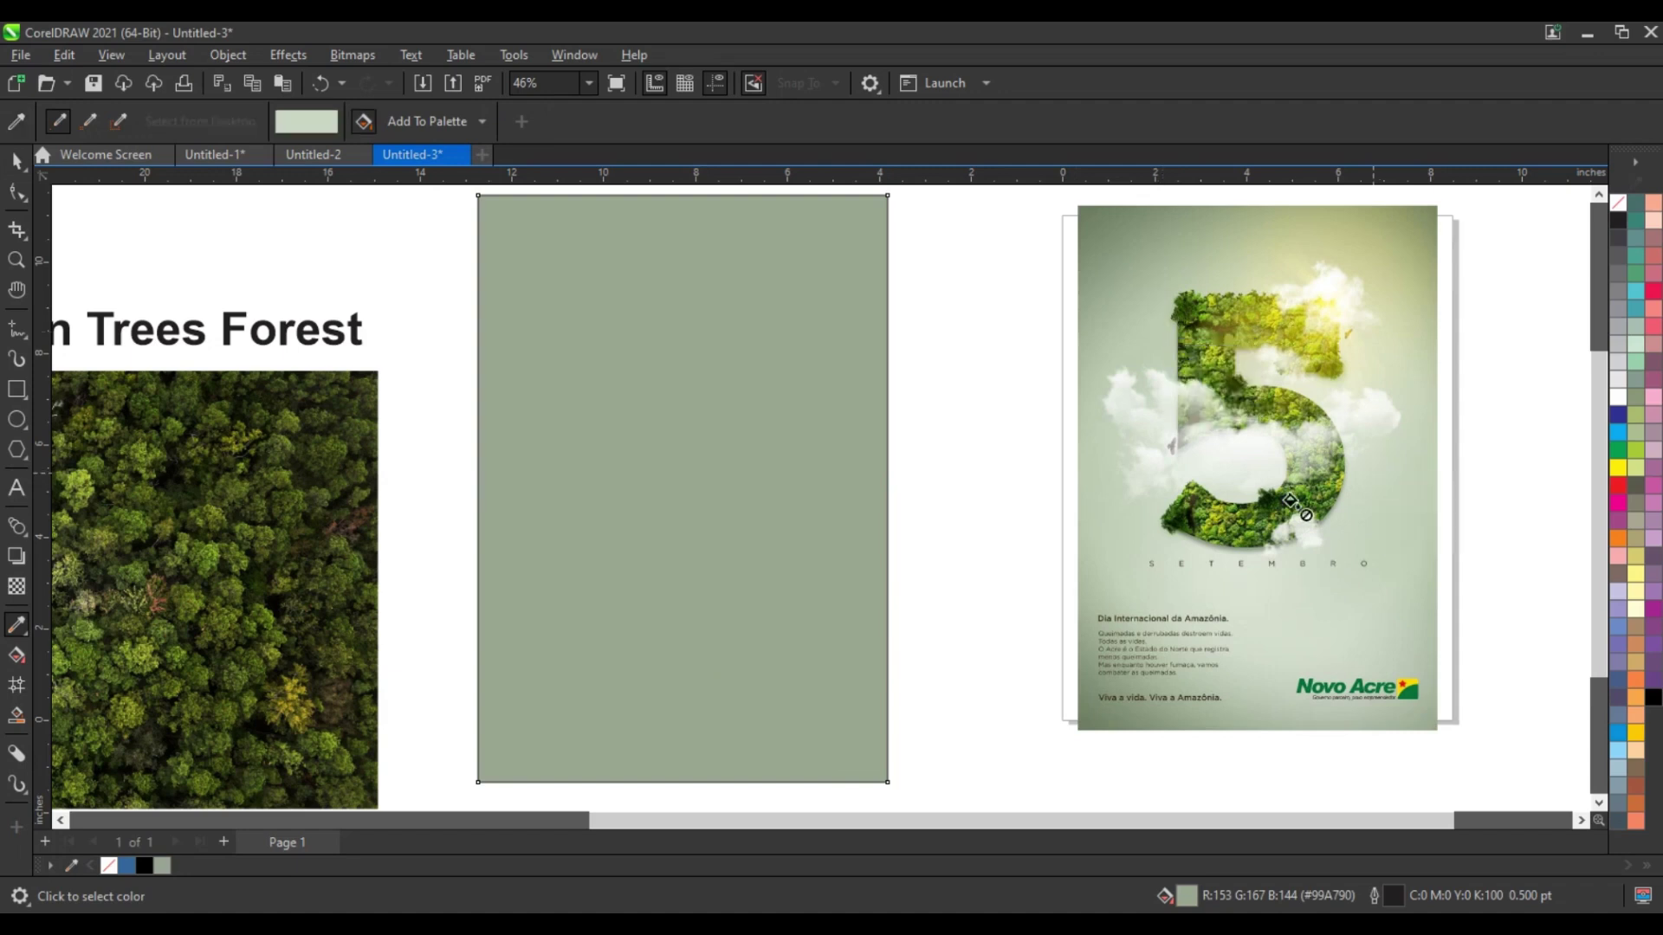
pyautogui.click(845, 505)
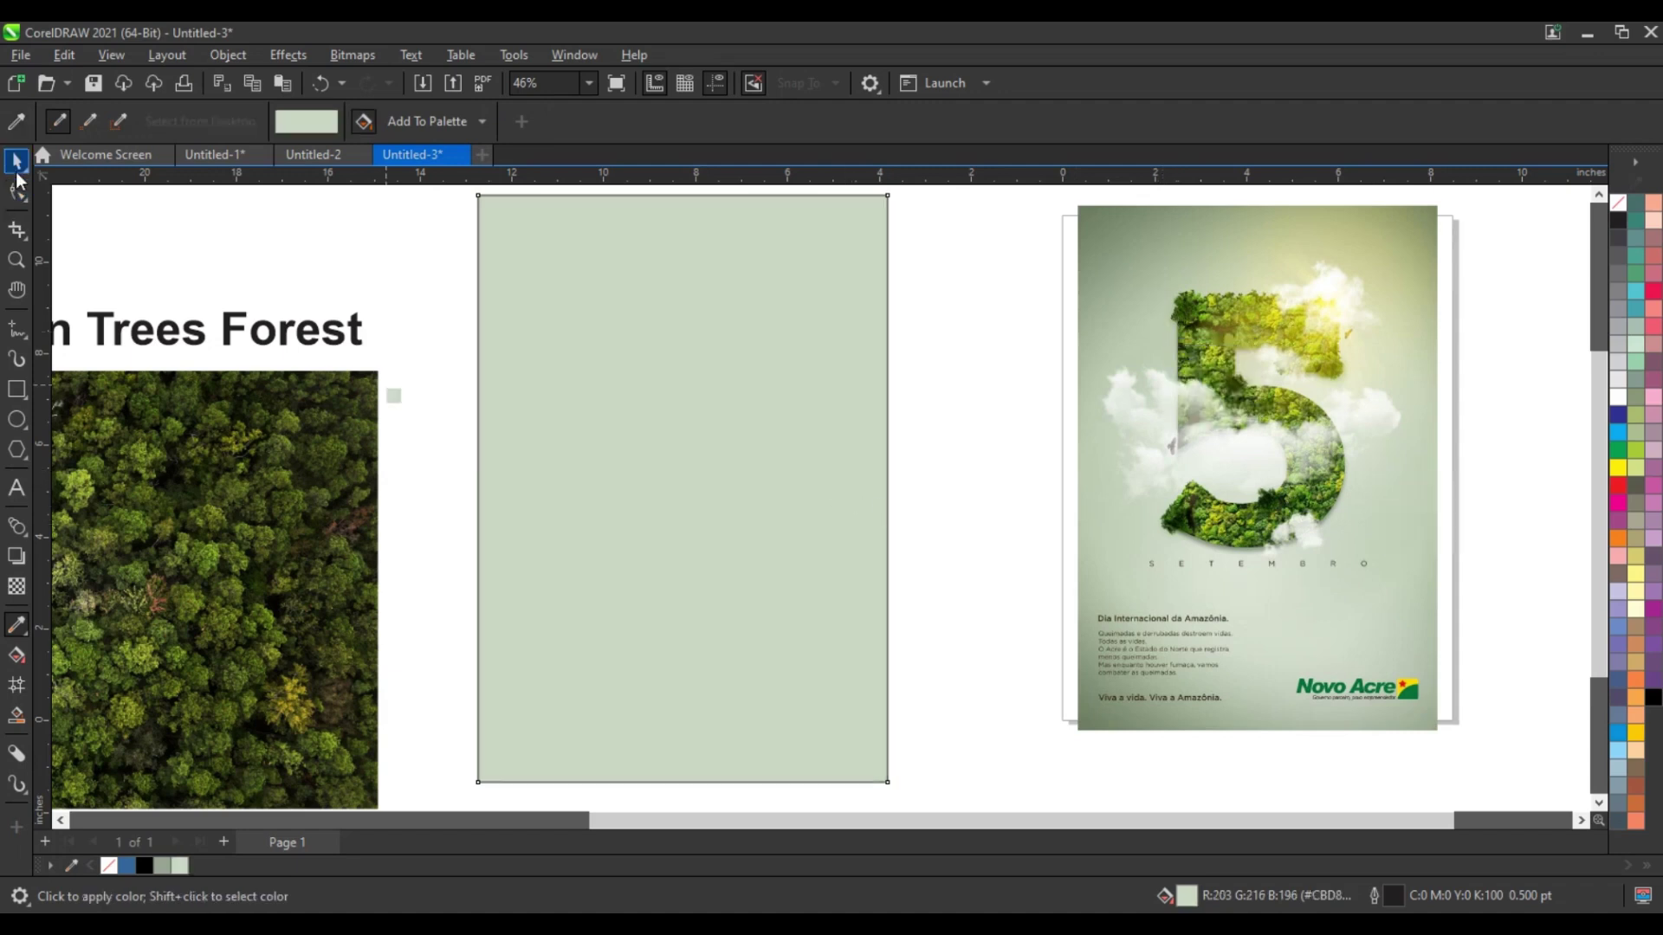
pyautogui.press('space')
pyautogui.hotkey('ctrl', 'z')
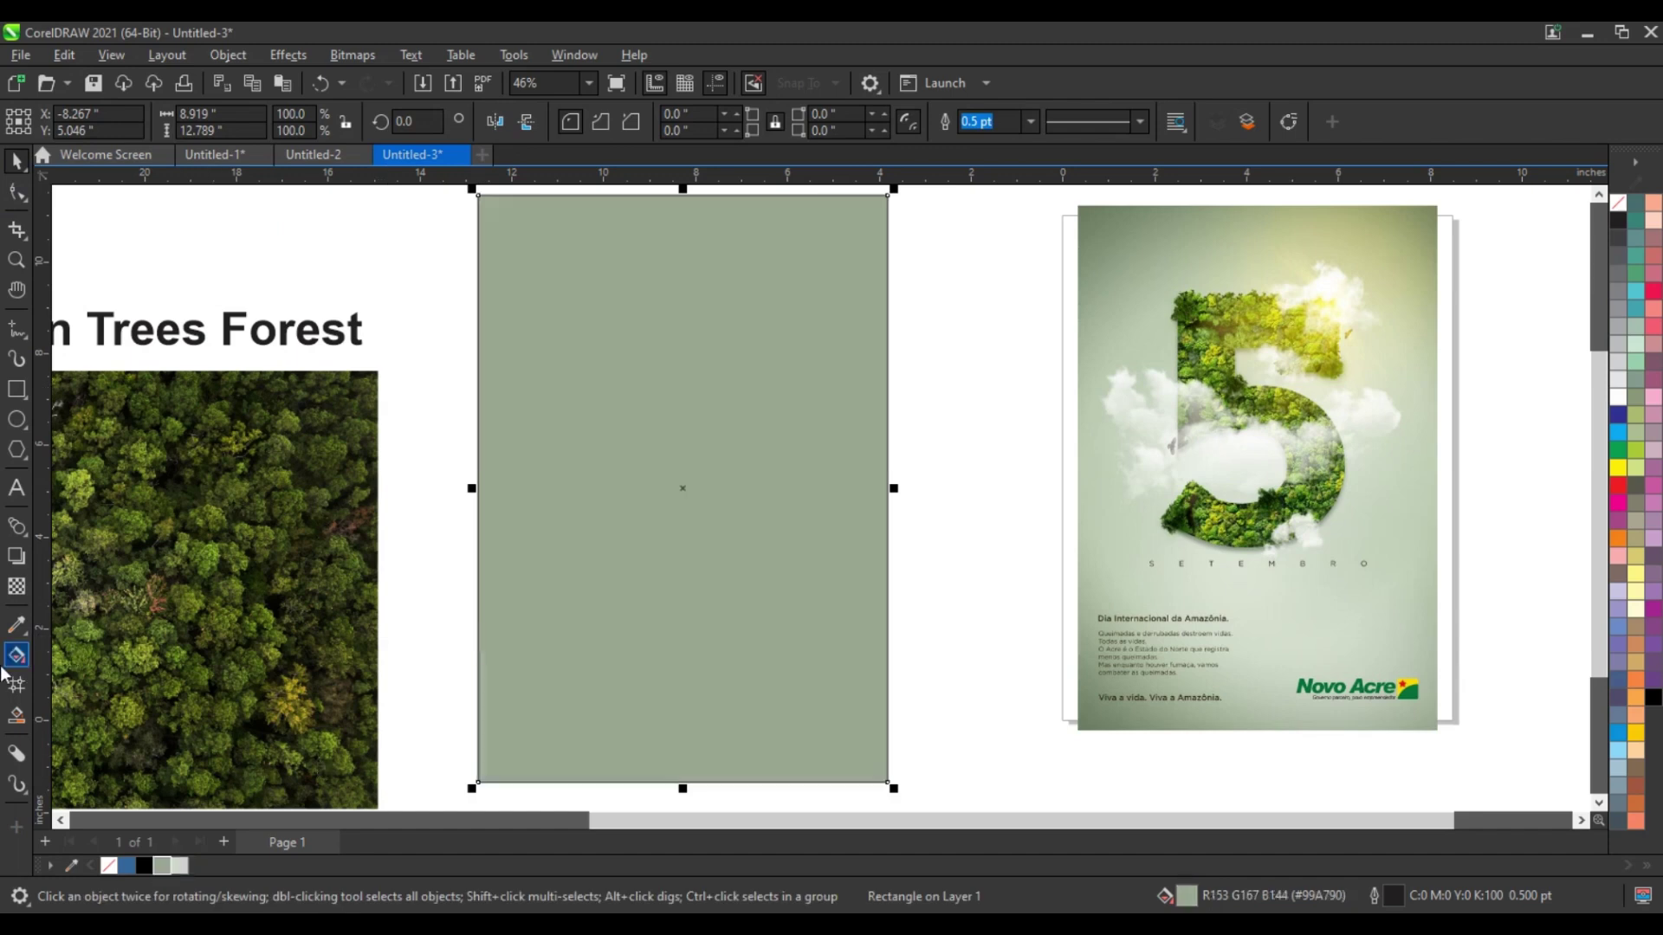
# - Give the rectangle an elliptical fountain fill, pale green at the centre fading to sage edges
pyautogui.moveTo(703, 333); pyautogui.dragTo(703, 710)
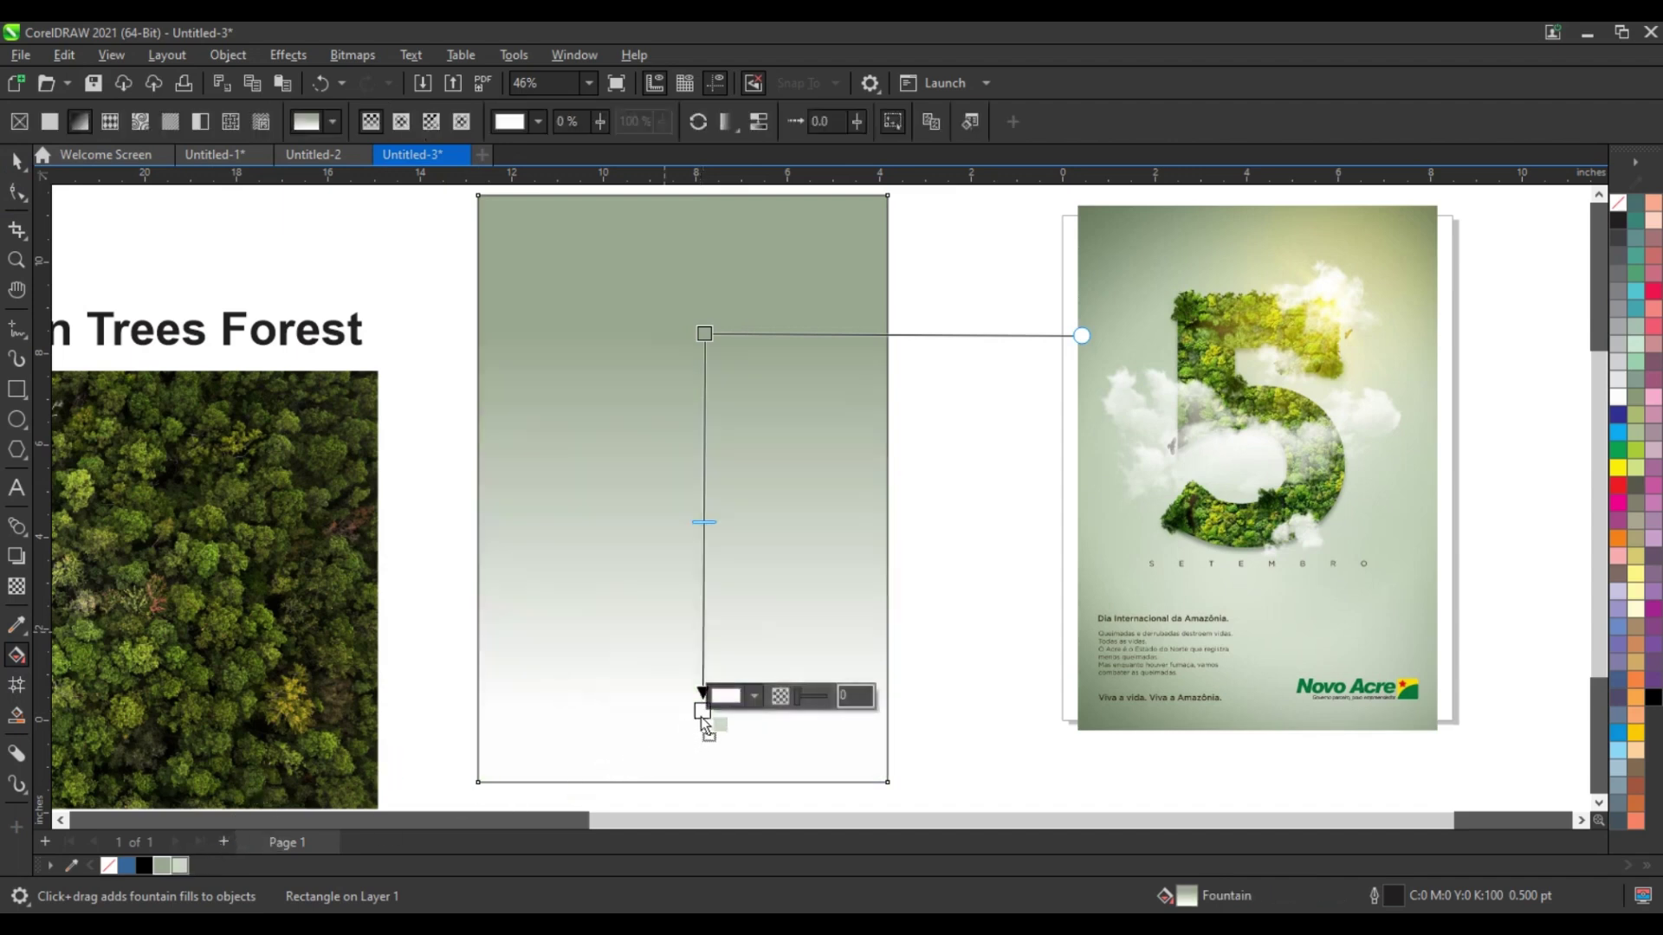
pyautogui.click(533, 272)
pyautogui.click(407, 123)
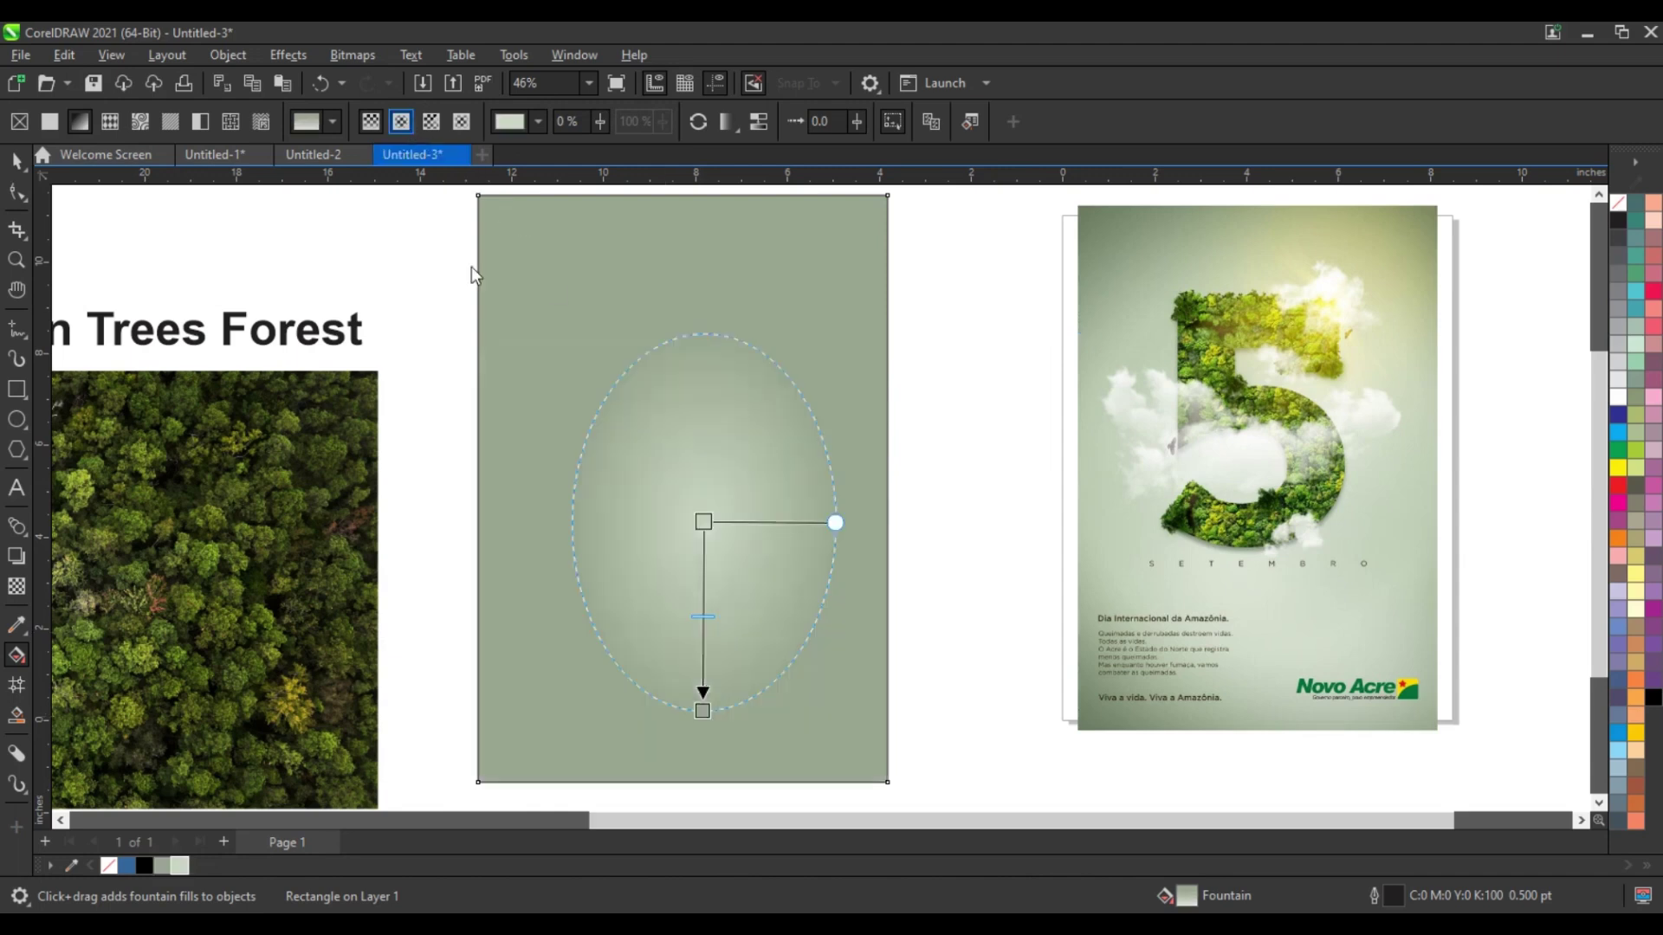
pyautogui.moveTo(702, 706); pyautogui.dragTo(789, 714)
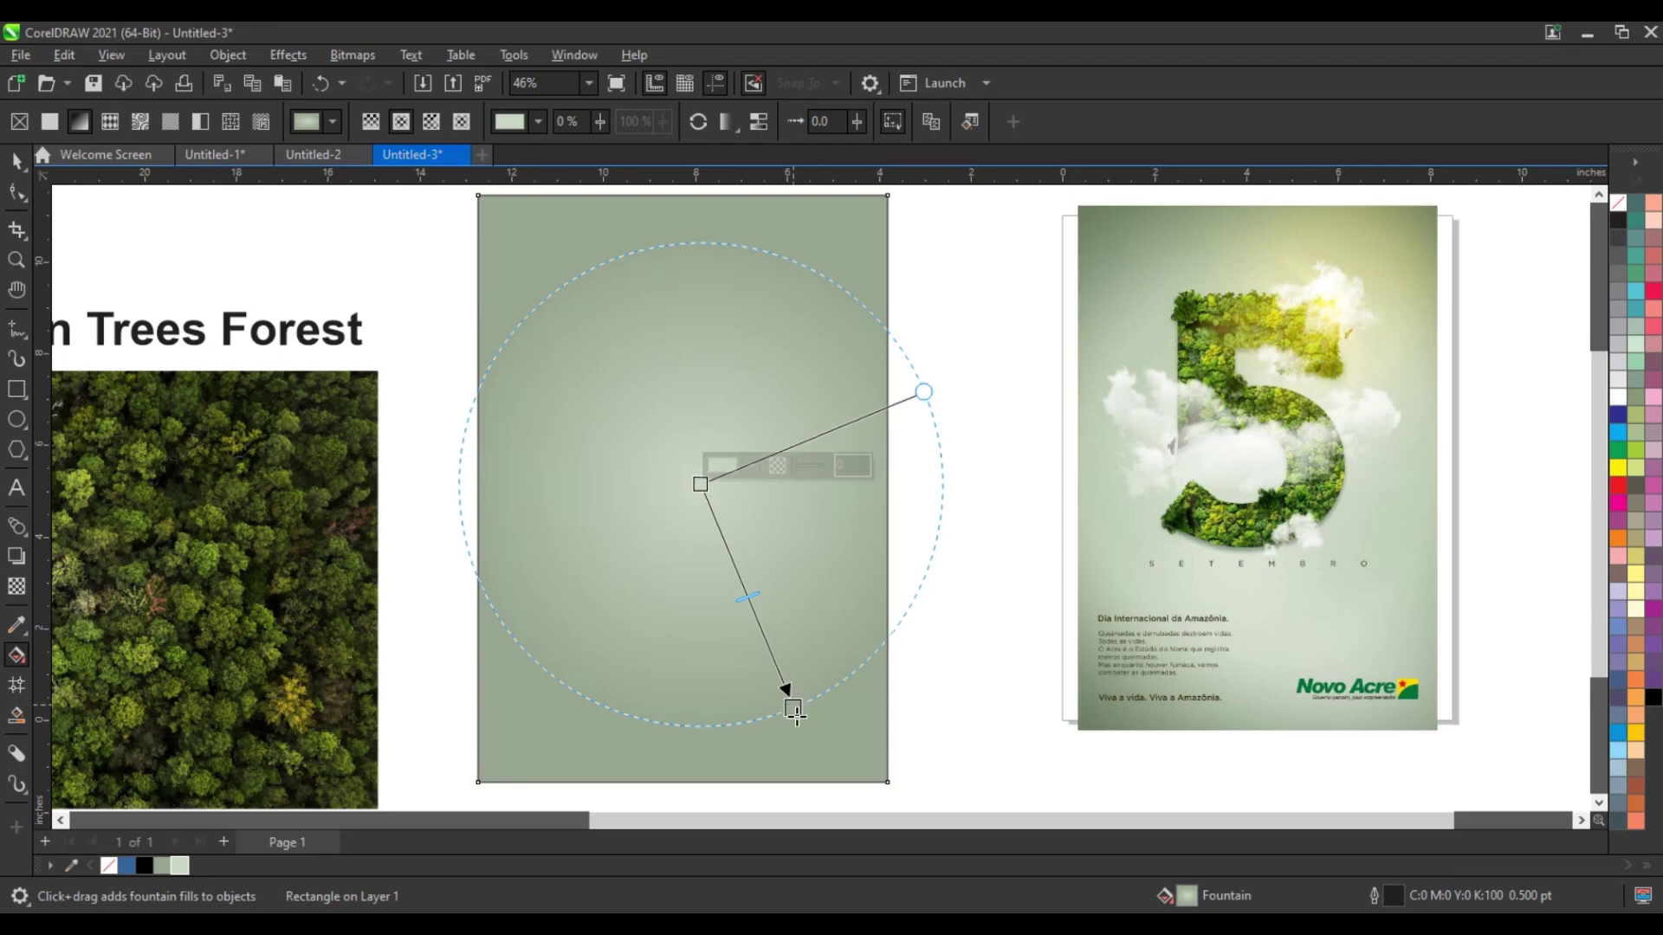
pyautogui.moveTo(790, 706); pyautogui.dragTo(799, 720)
pyautogui.moveTo(699, 485); pyautogui.dragTo(686, 499)
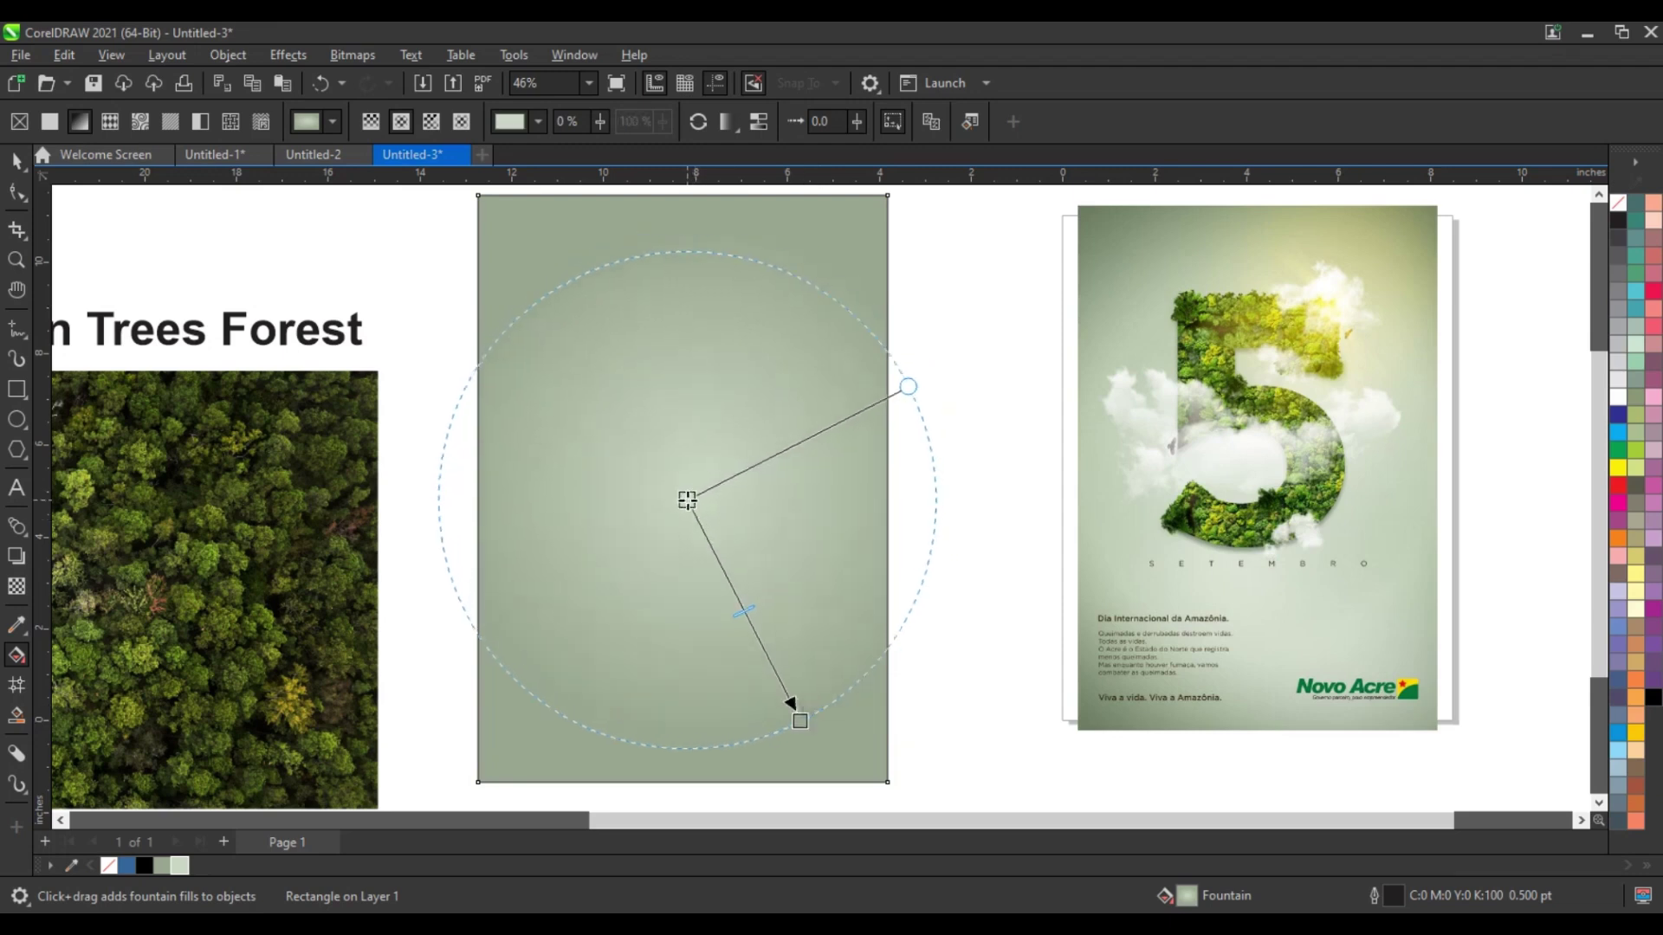
pyautogui.click(16, 160)
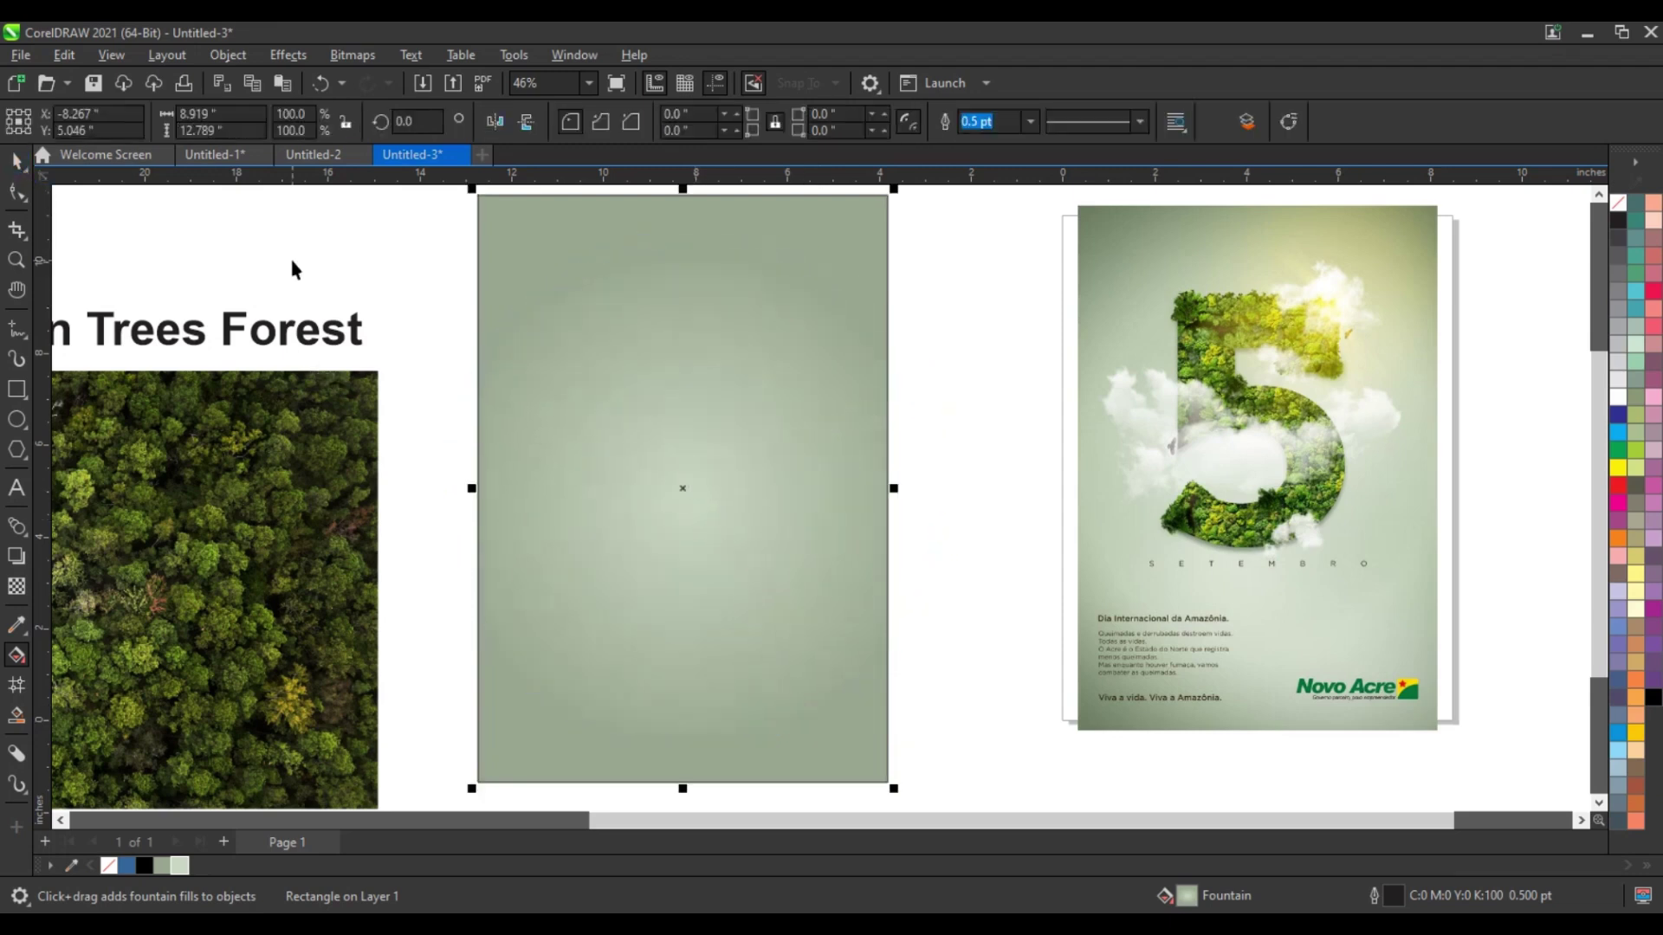
pyautogui.click(383, 396)
pyautogui.scroll(-2, 382, 396)
pyautogui.scroll(-1, 383, 397)
# - Move the bold 5 onto the green rectangle, enlarge it, and convert it to curves
pyautogui.scroll(-2, 386, 410)
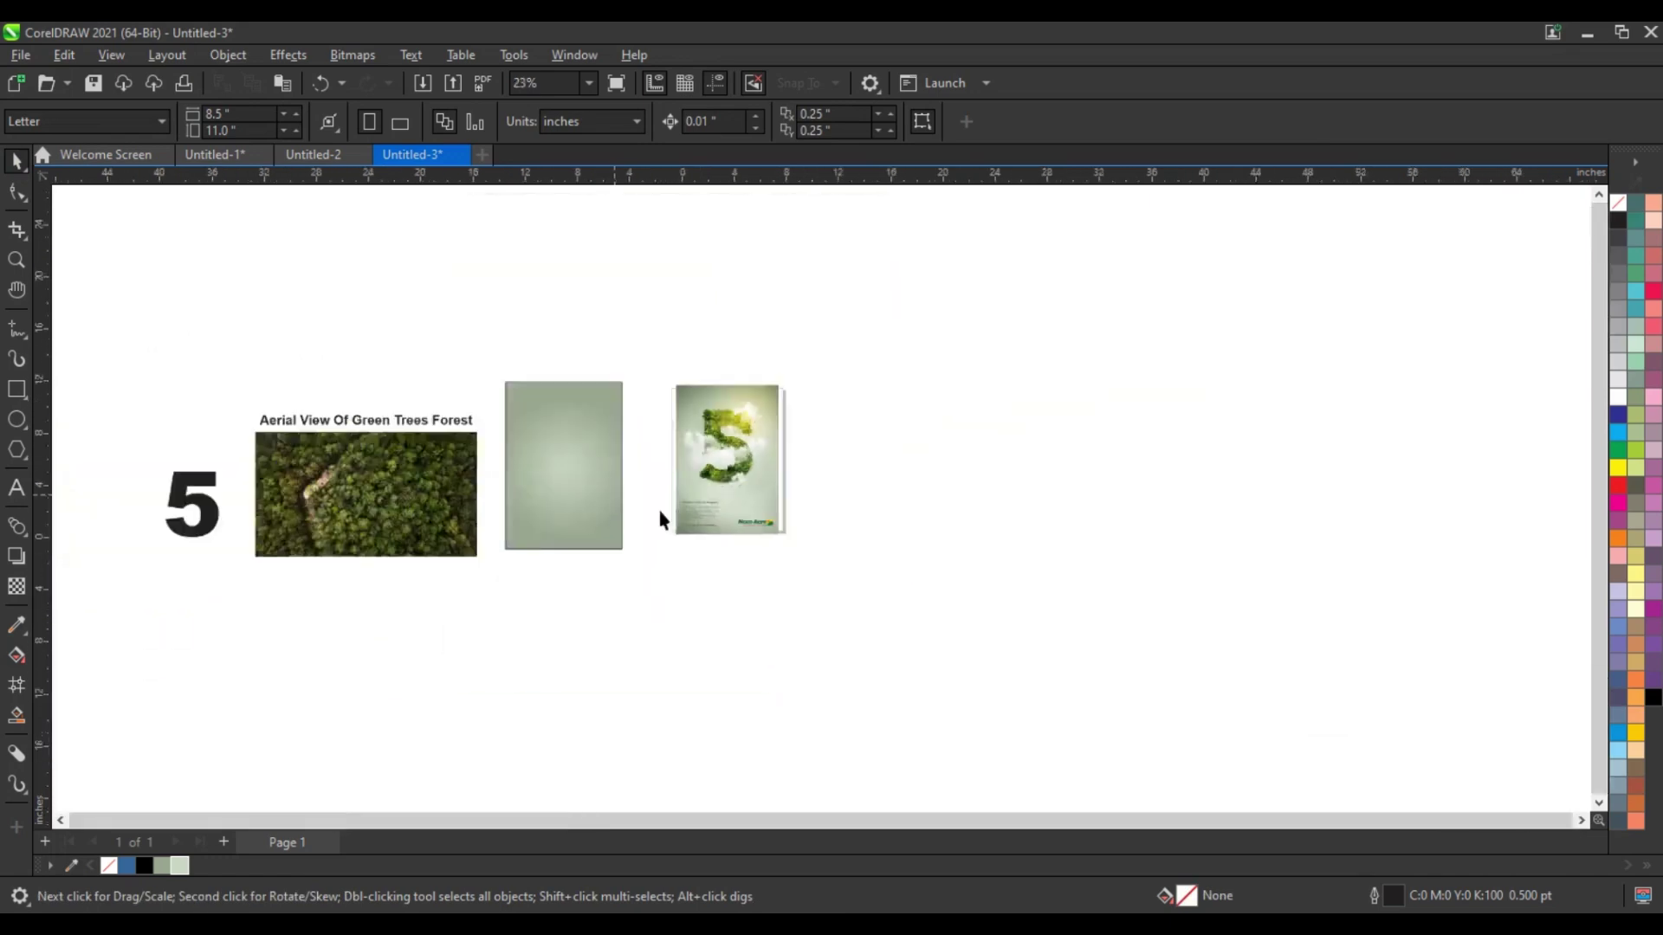
pyautogui.moveTo(217, 505); pyautogui.dragTo(583, 472)
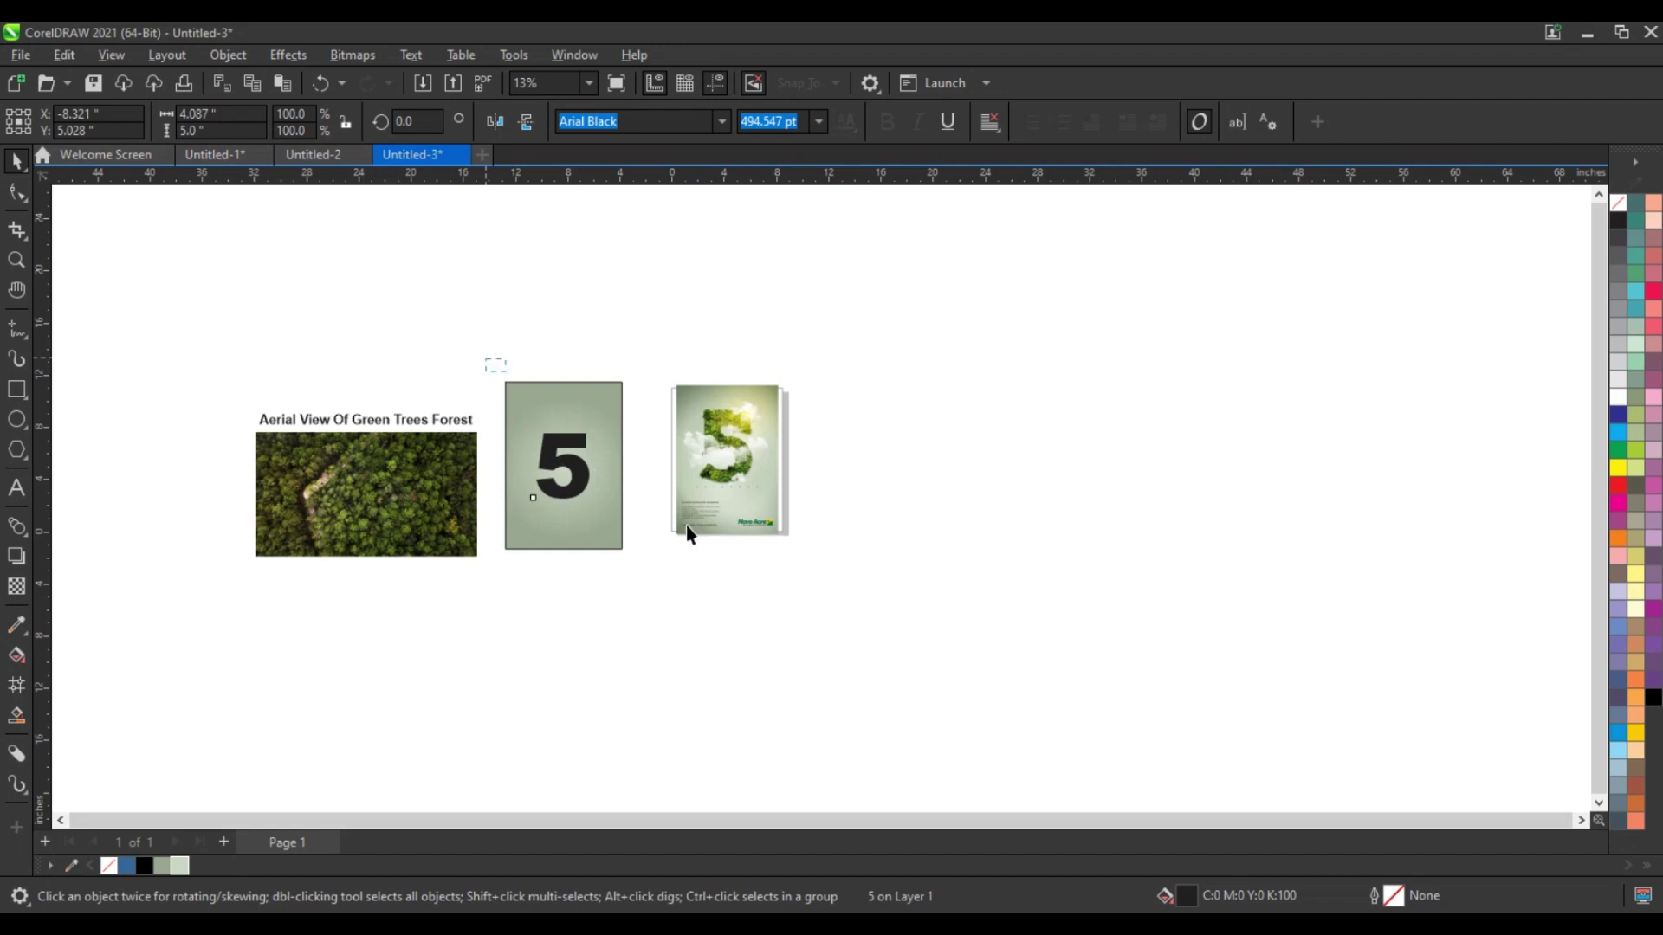
pyautogui.moveTo(485, 368); pyautogui.dragTo(866, 618)
pyautogui.scroll(5, 601, 547)
pyautogui.click(582, 497)
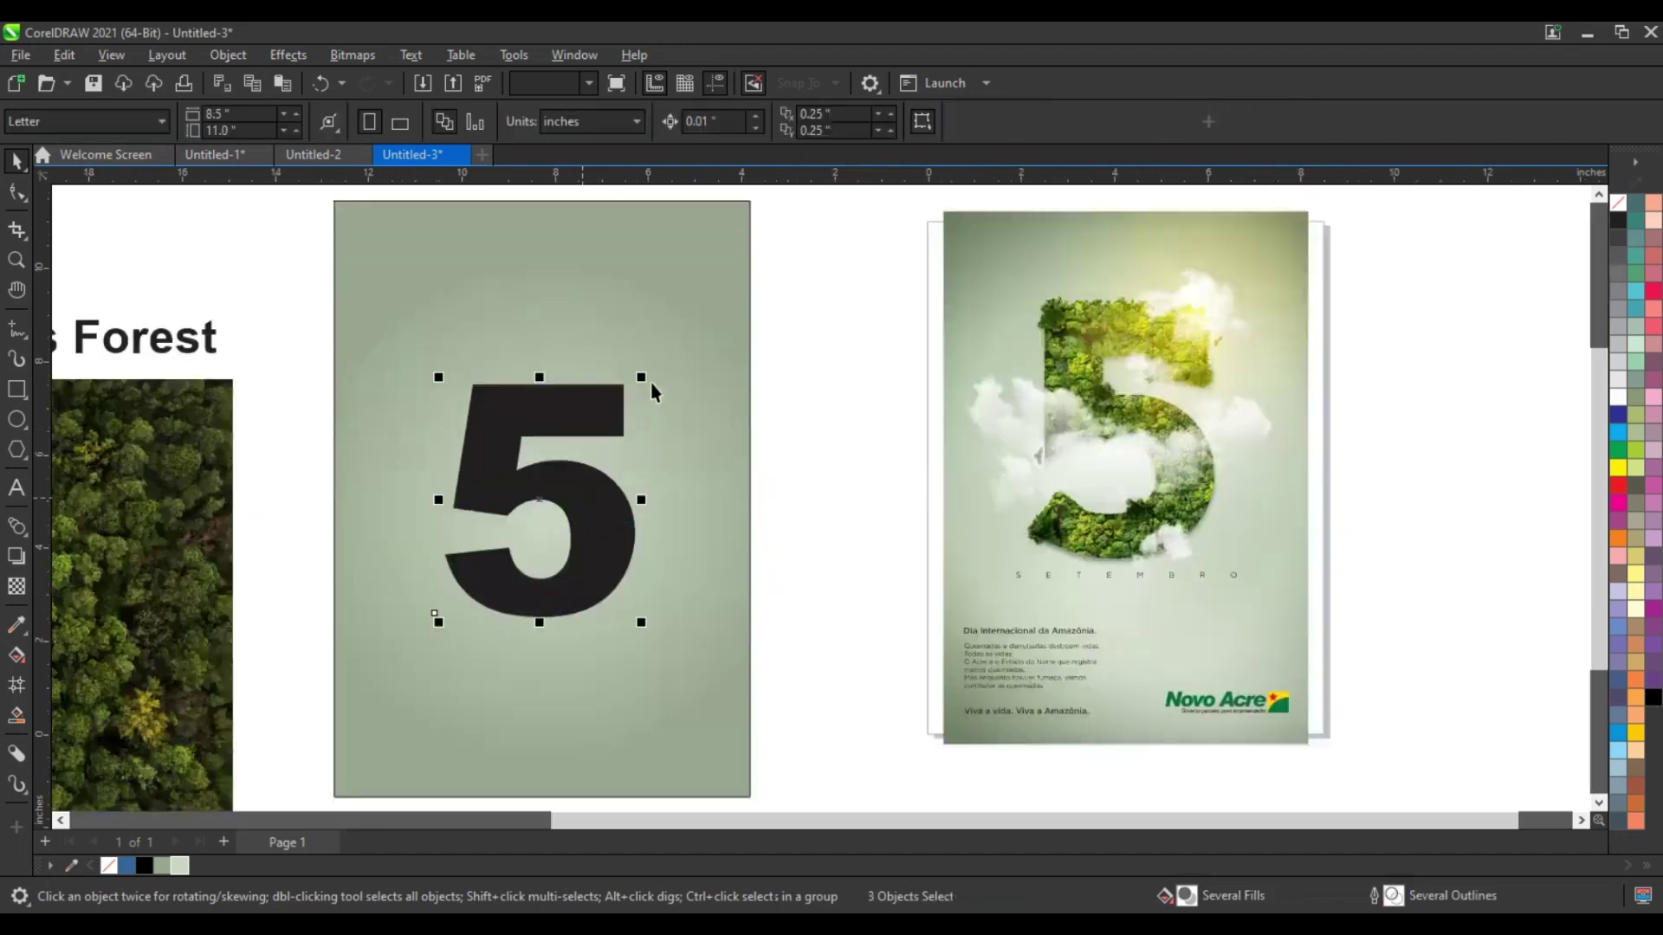
pyautogui.moveTo(648, 383); pyautogui.dragTo(717, 305)
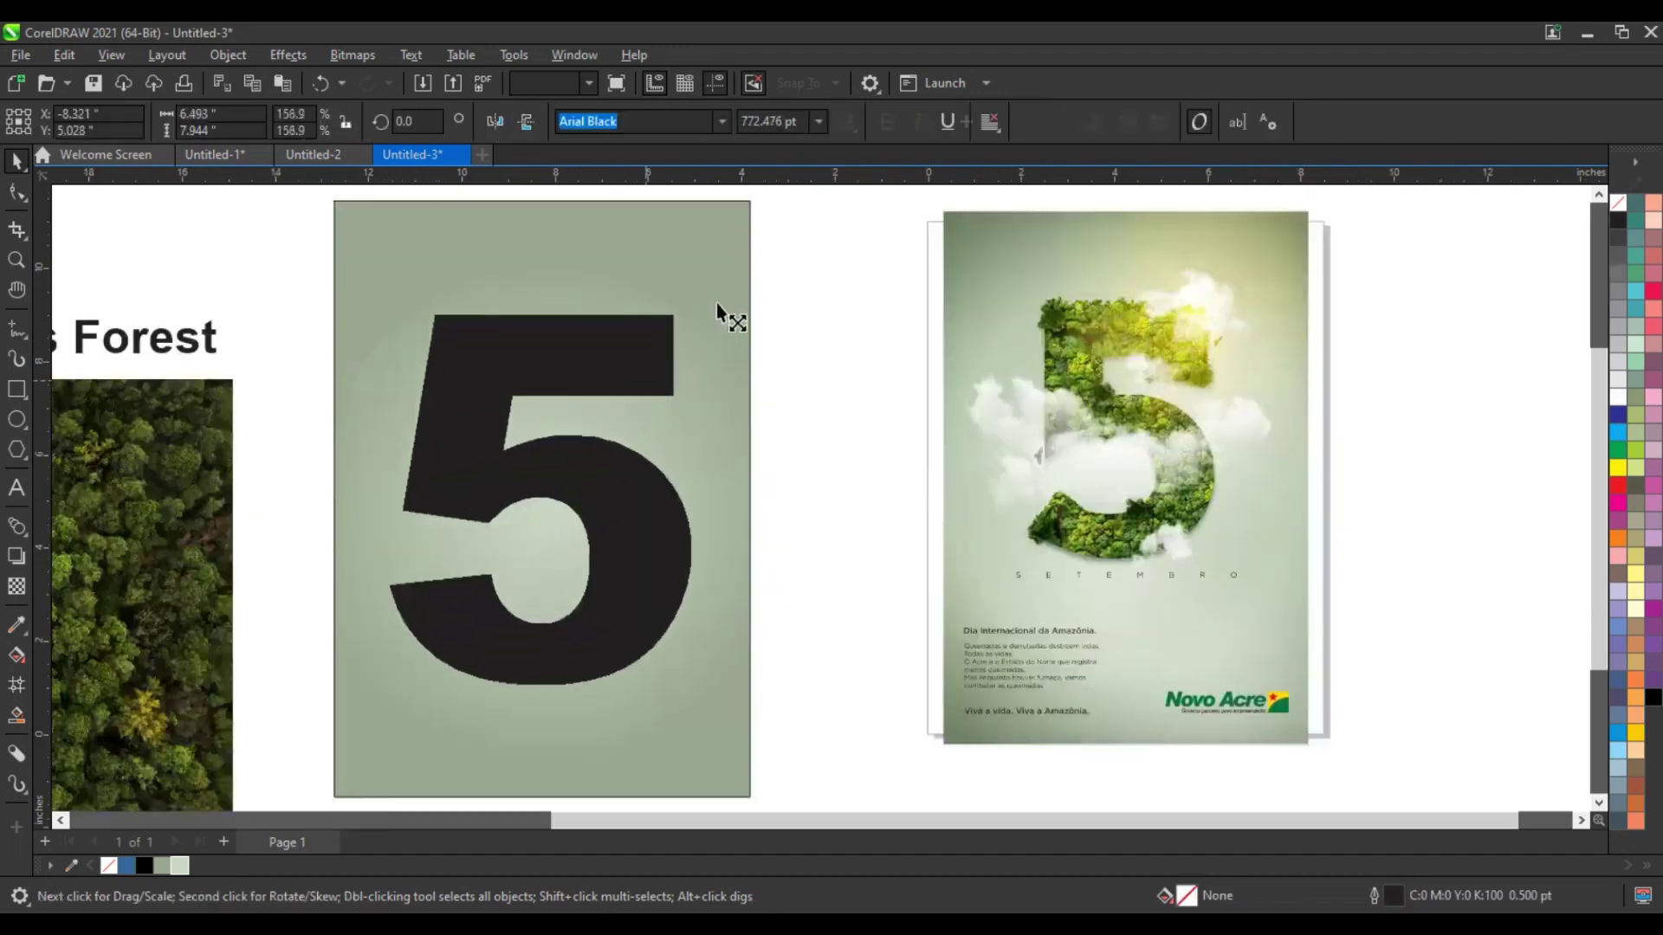
pyautogui.hotkey('ctrl', 'q')
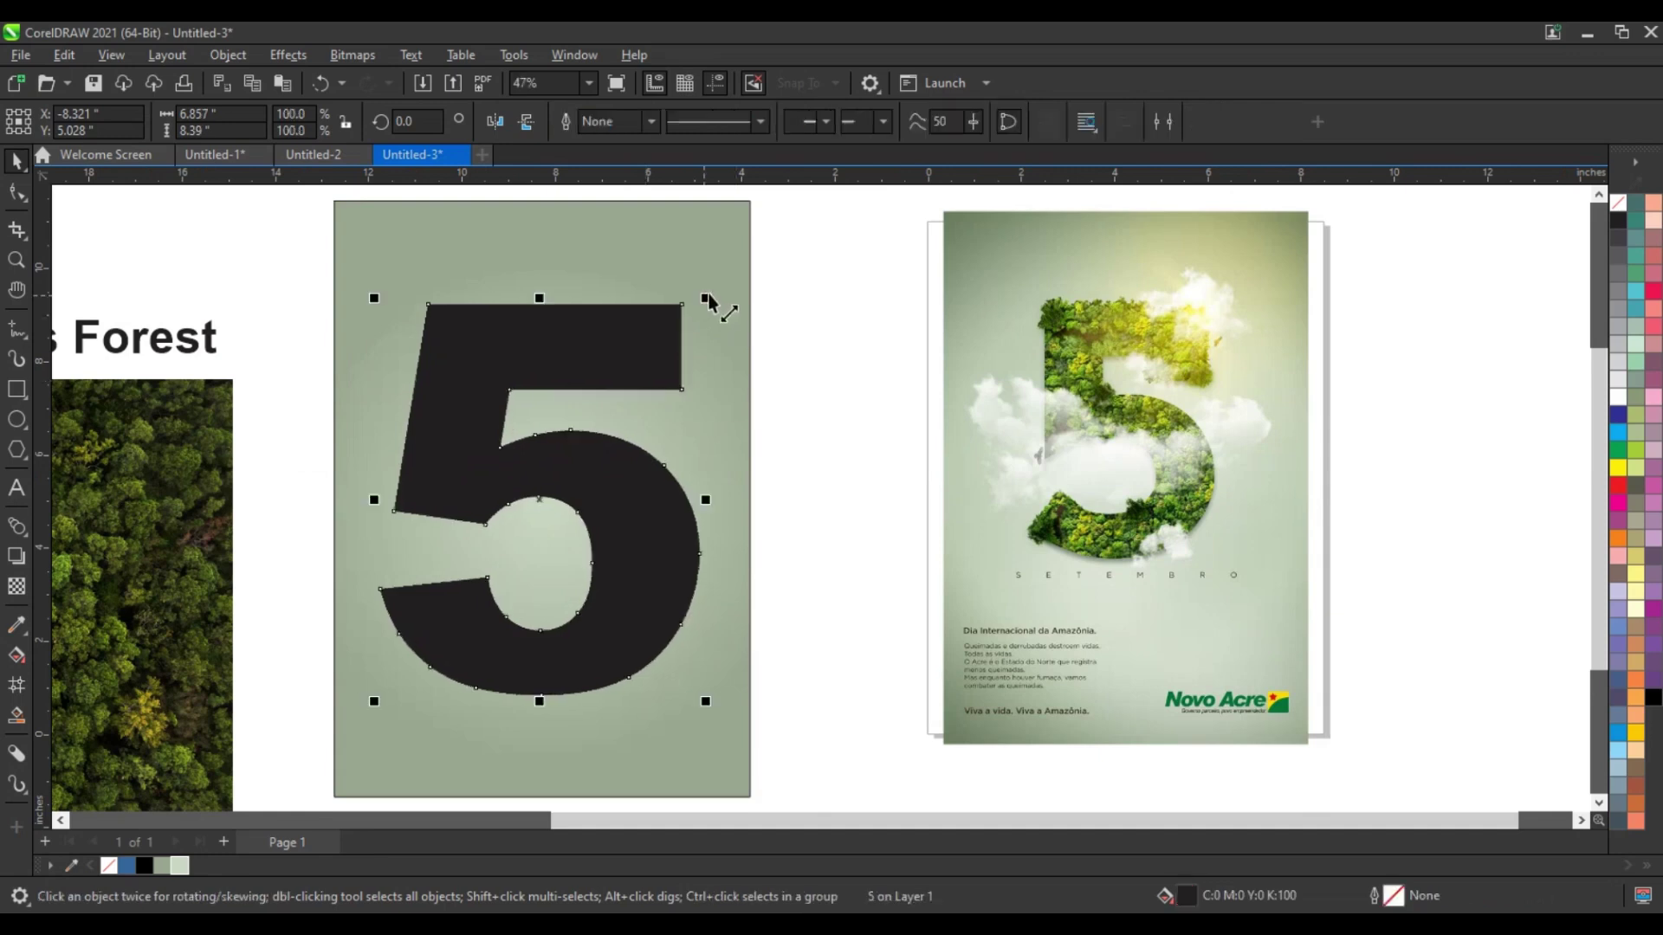
pyautogui.moveTo(701, 298); pyautogui.dragTo(700, 303)
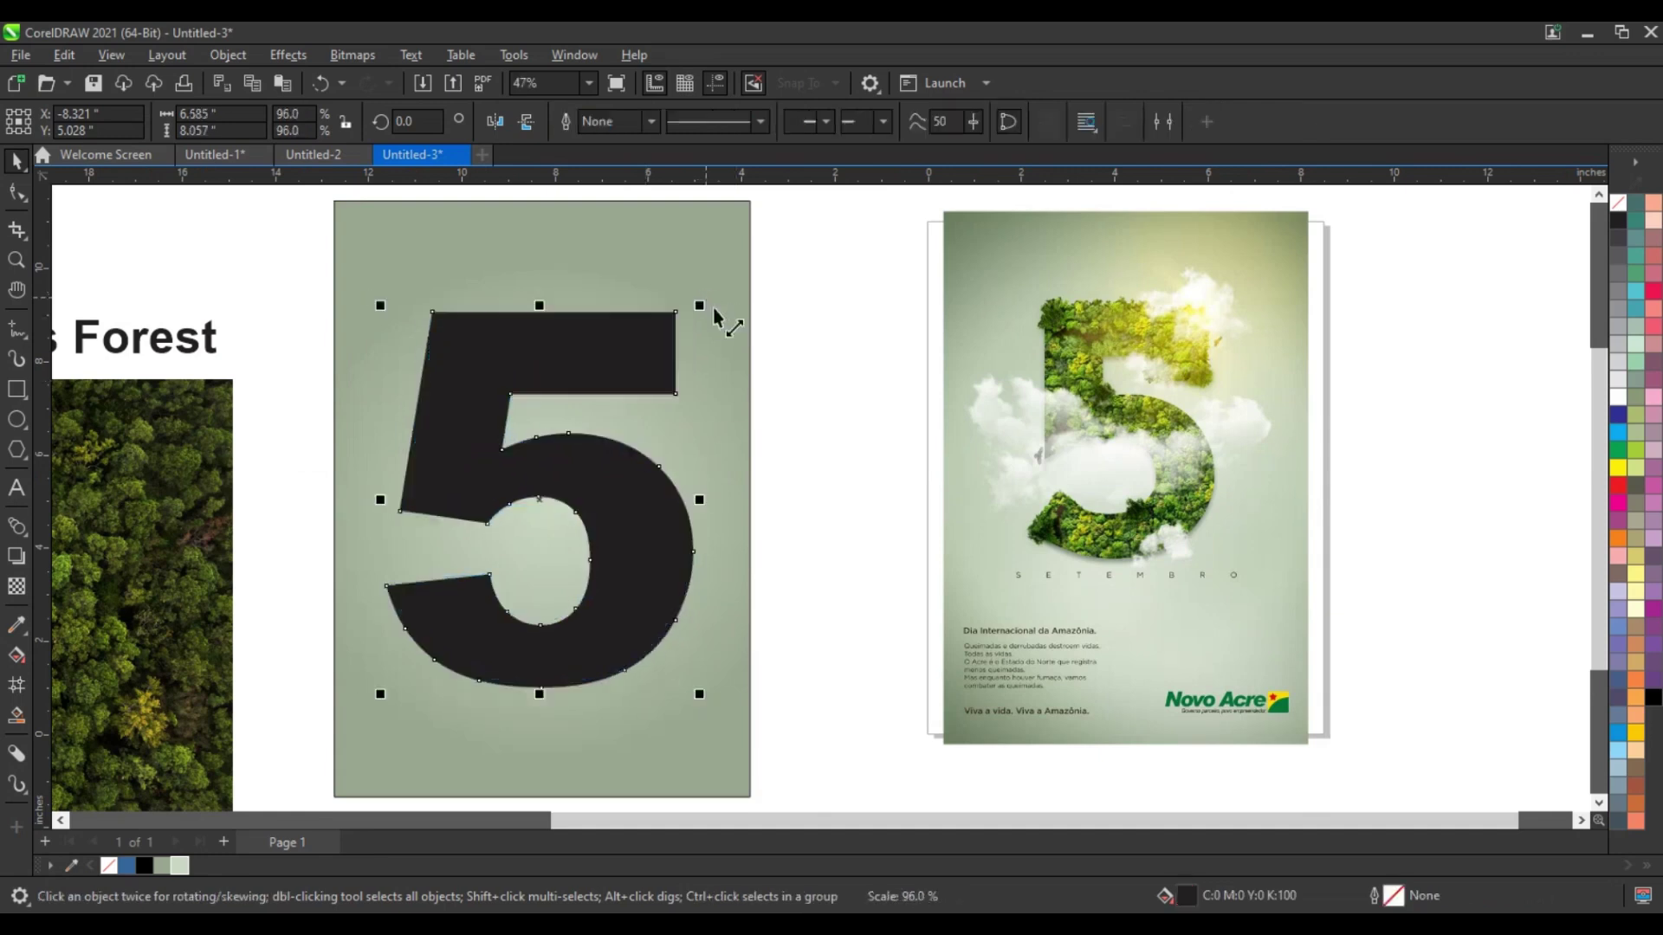
# - Remove the 5's fill, give it an outline colour, and shrink it slightly
pyautogui.click(1618, 207)
pyautogui.rightClick(1617, 220)
pyautogui.click(1598, 232)
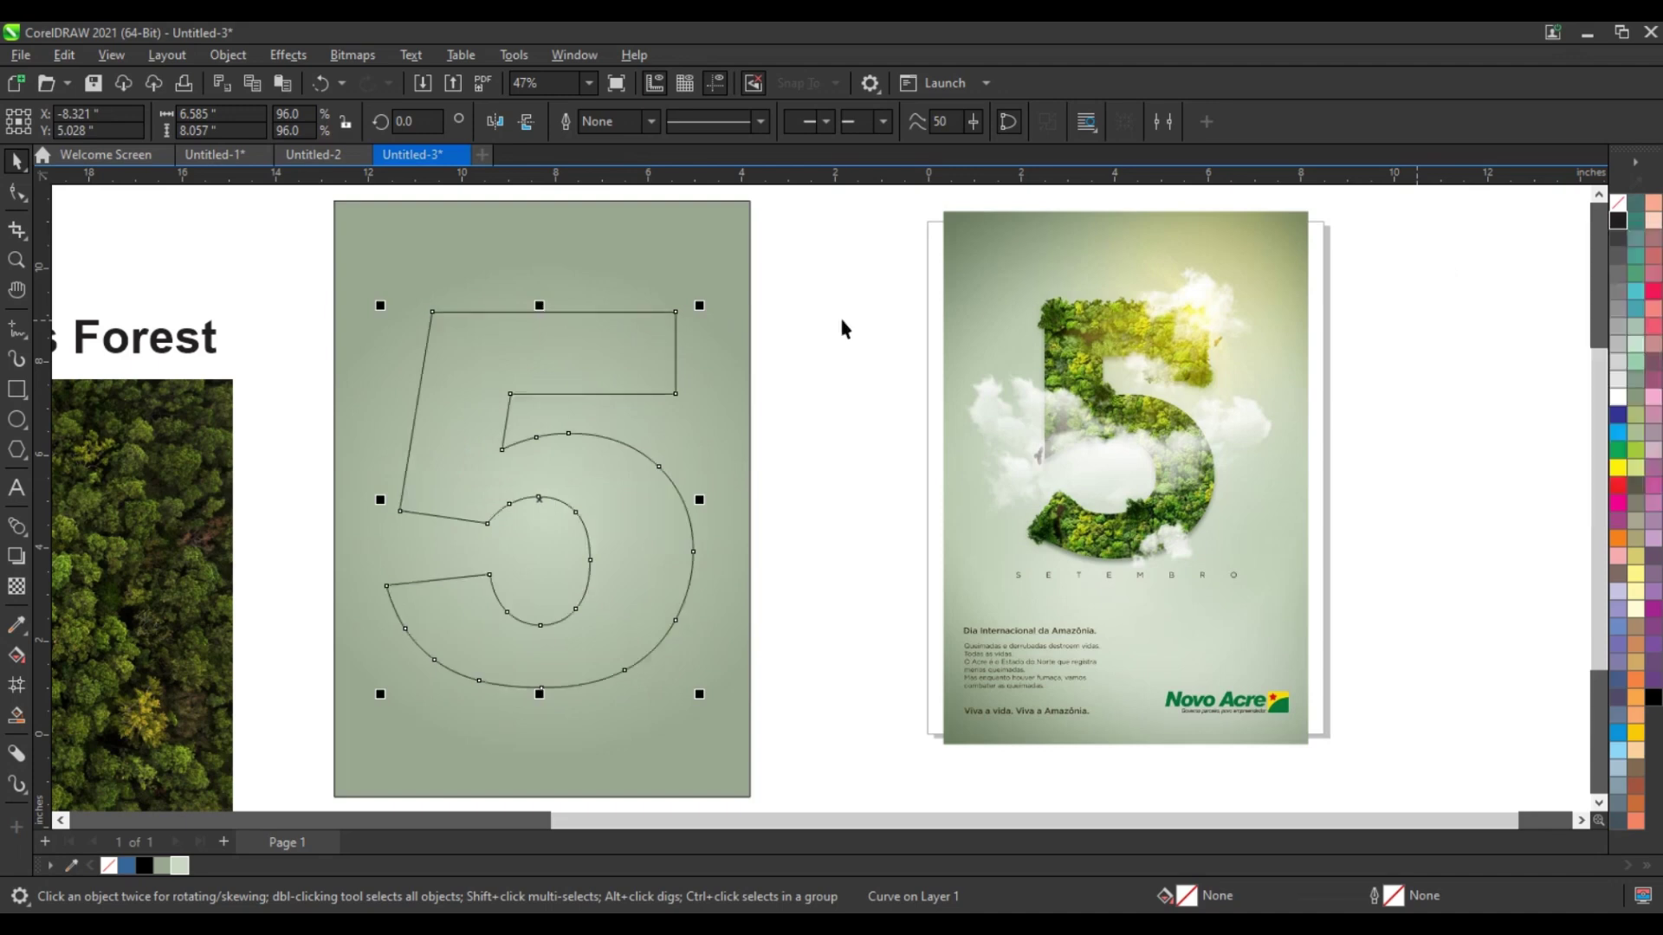
pyautogui.click(838, 329)
pyautogui.click(675, 345)
pyautogui.moveTo(700, 305); pyautogui.dragTo(682, 315)
# - Give the 5 a 4.0 pt white outline and move the forest photo beside the rectangle
pyautogui.click(651, 121)
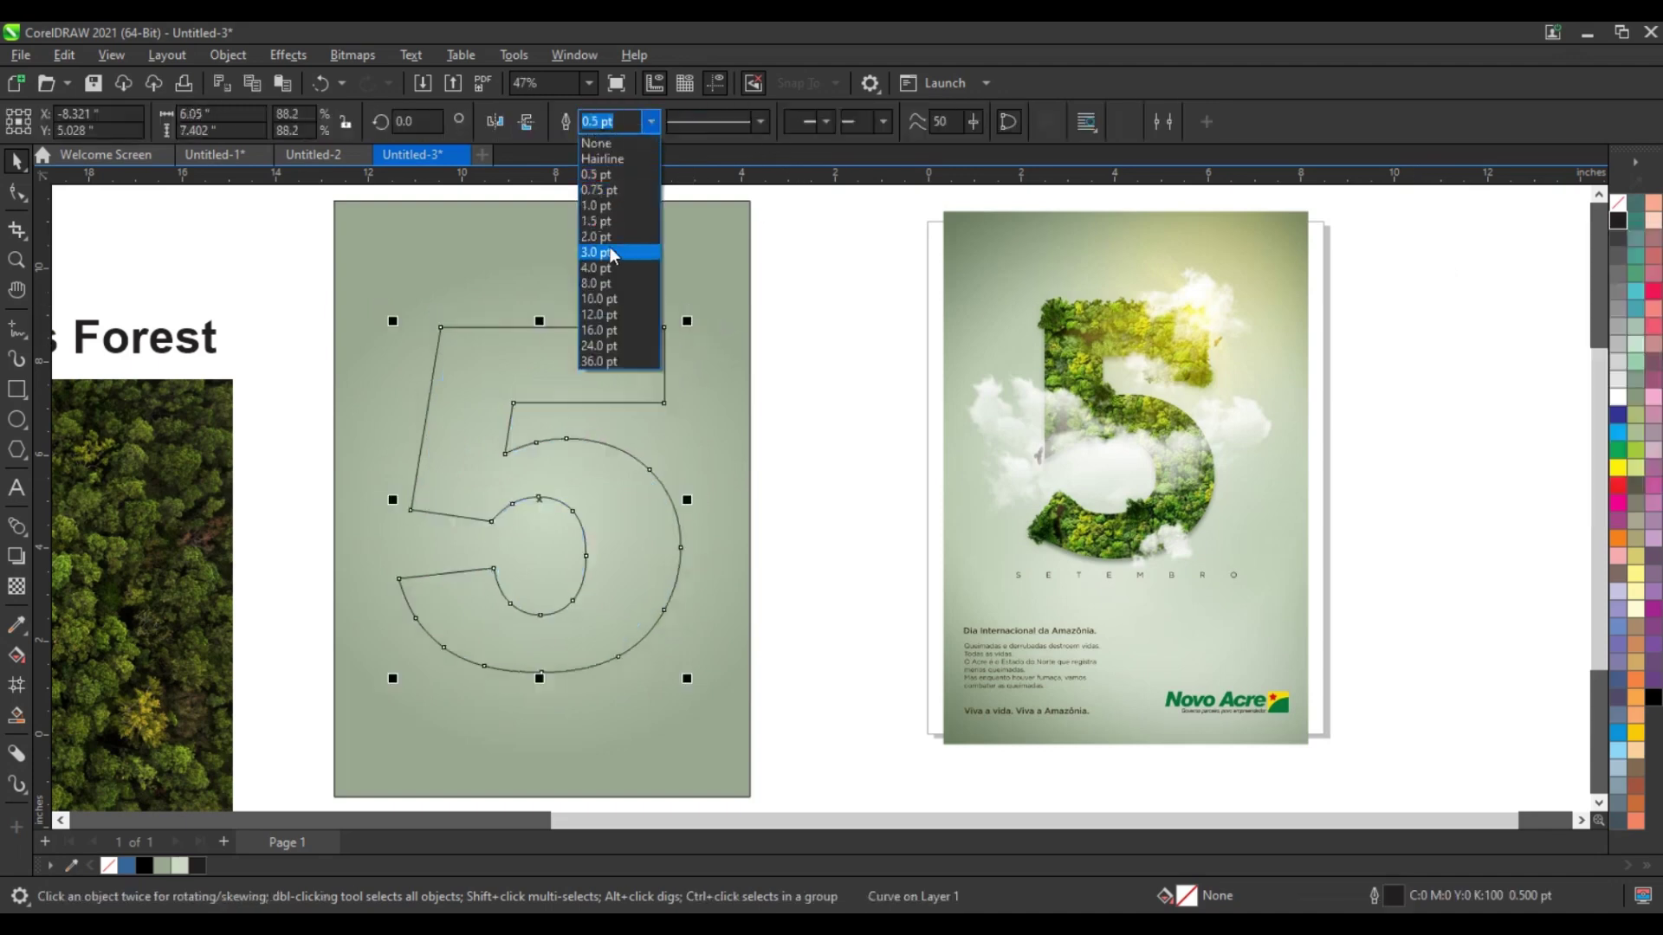
pyautogui.click(606, 265)
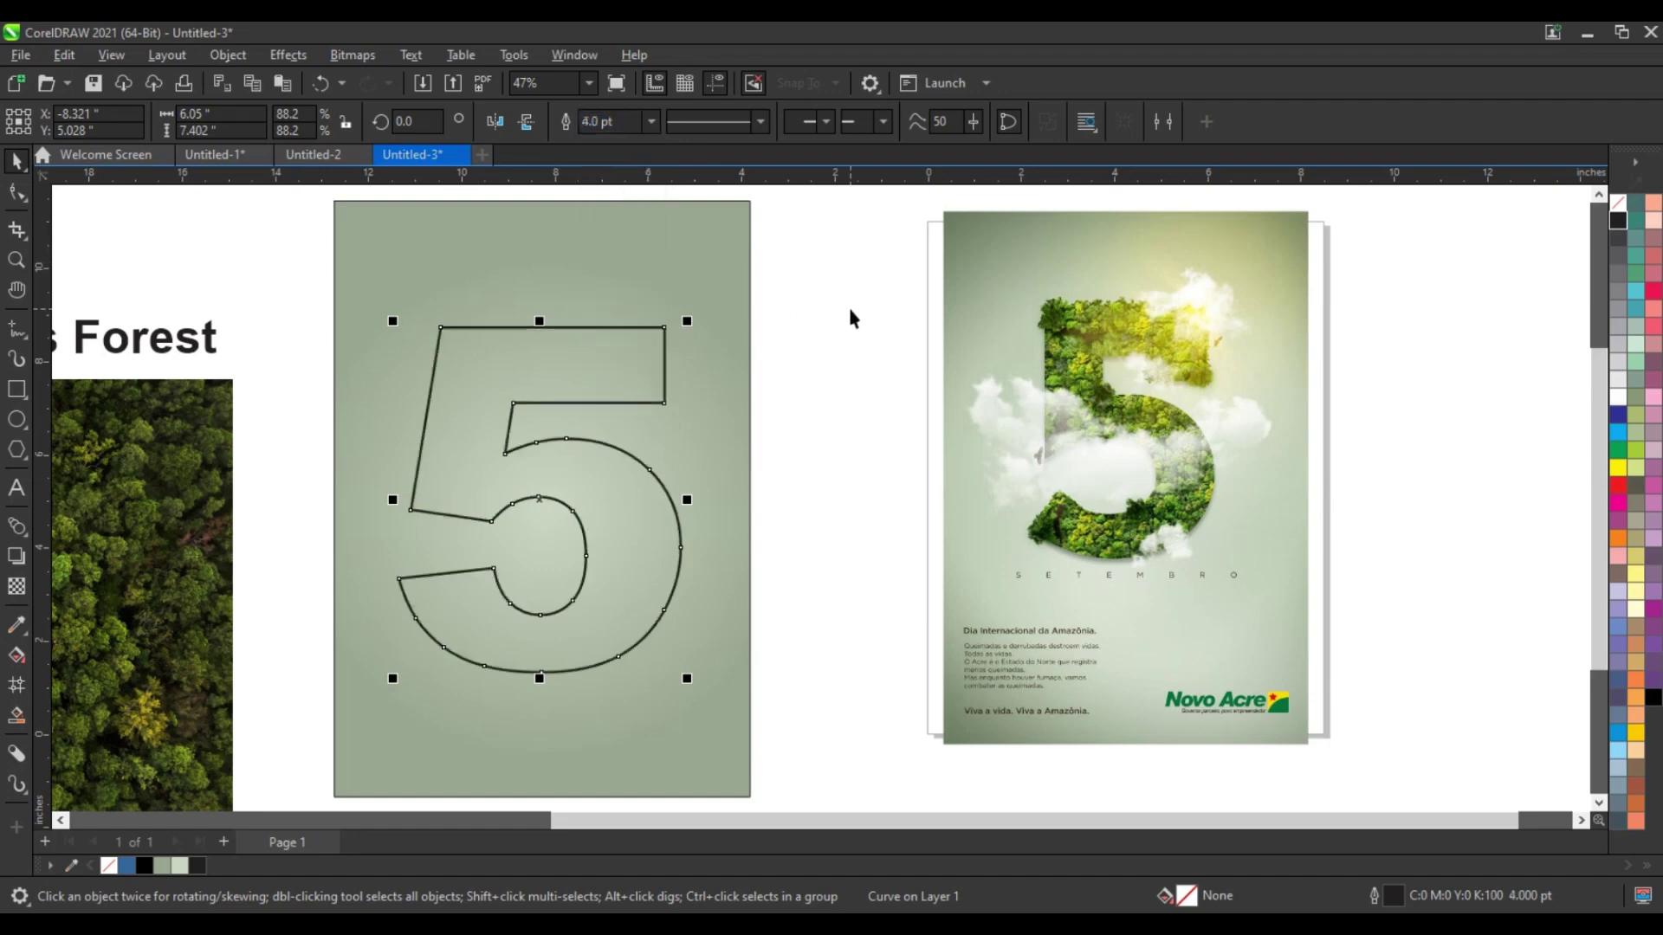
pyautogui.rightClick(1617, 414)
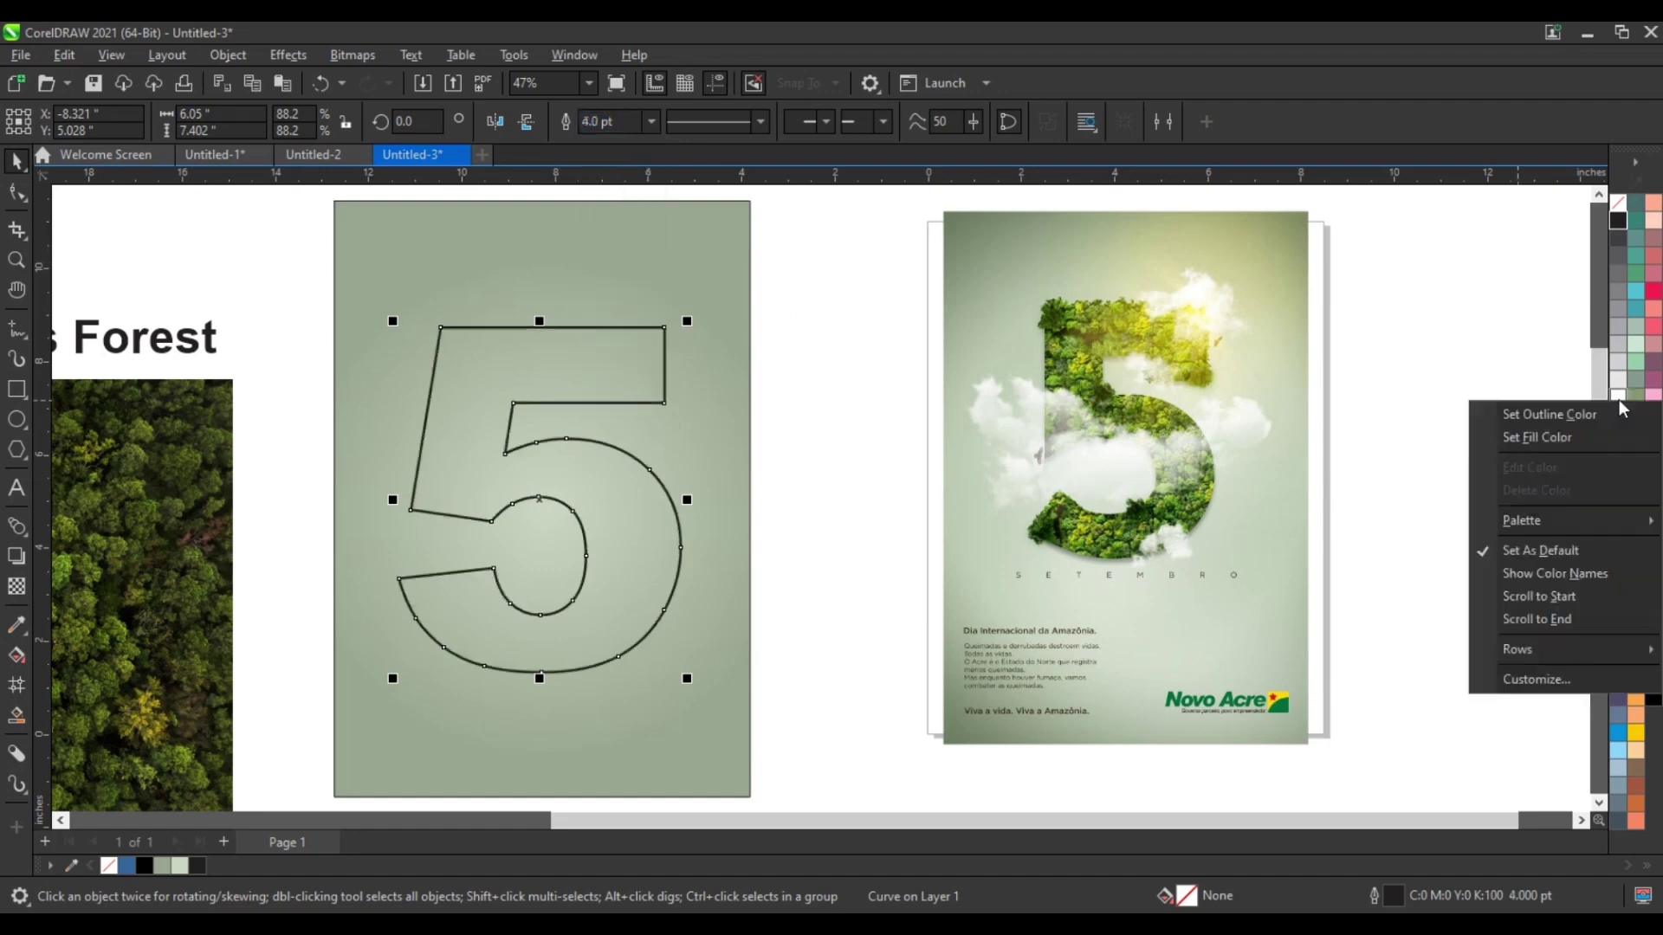
pyautogui.click(1524, 413)
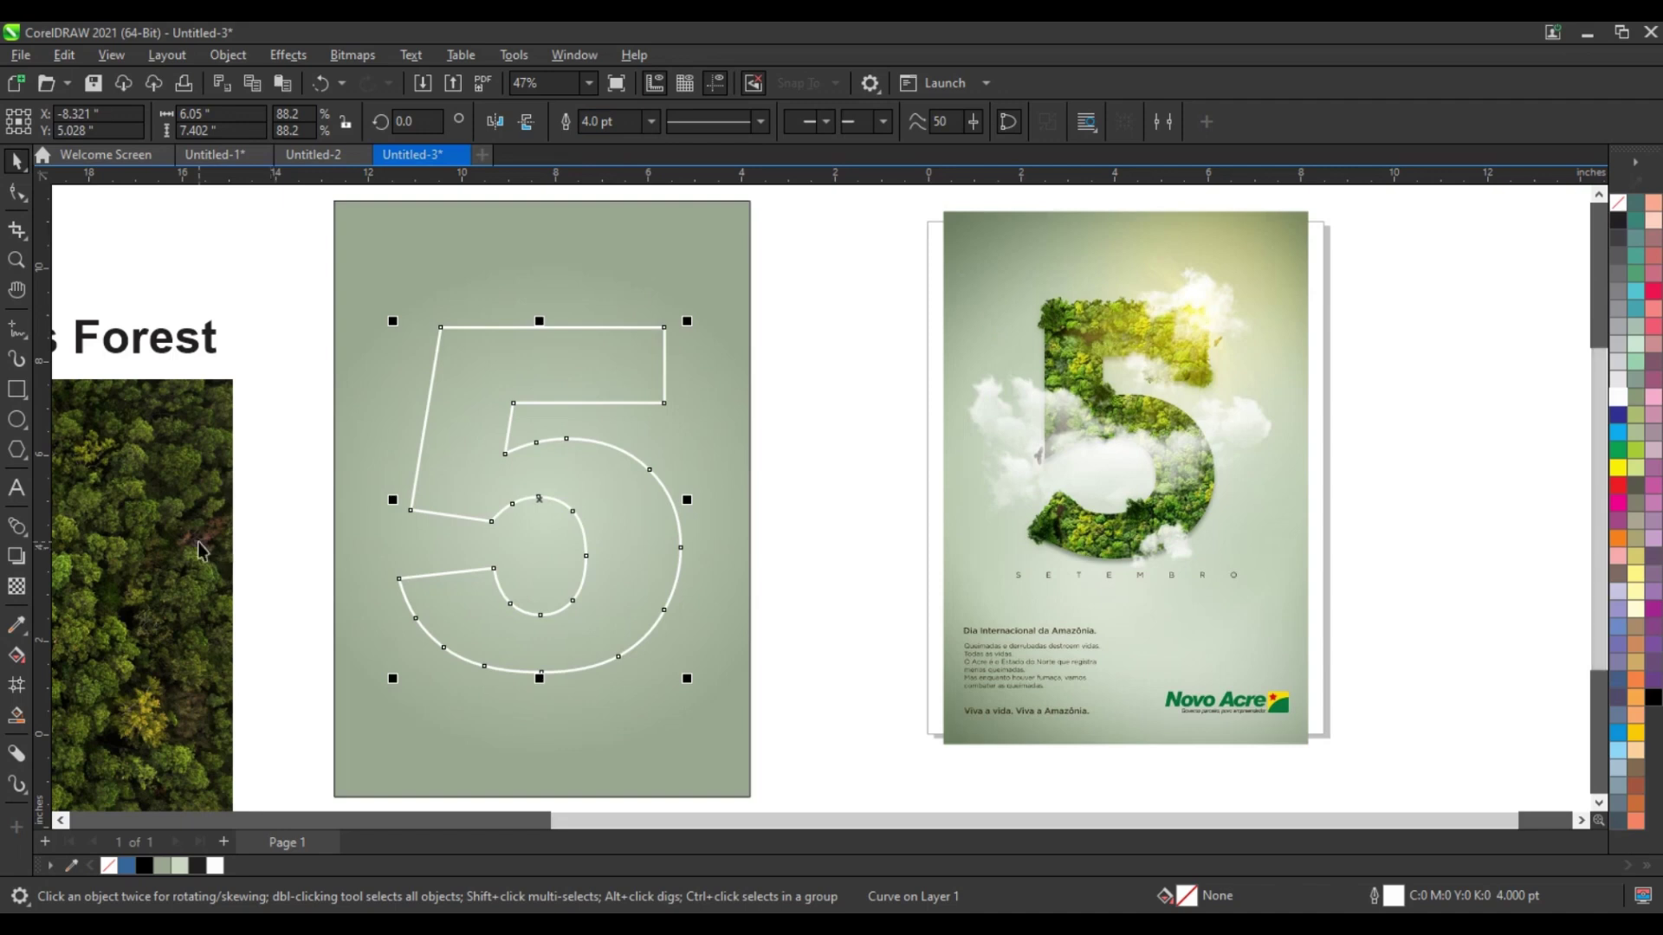
pyautogui.moveTo(197, 542); pyautogui.dragTo(416, 526)
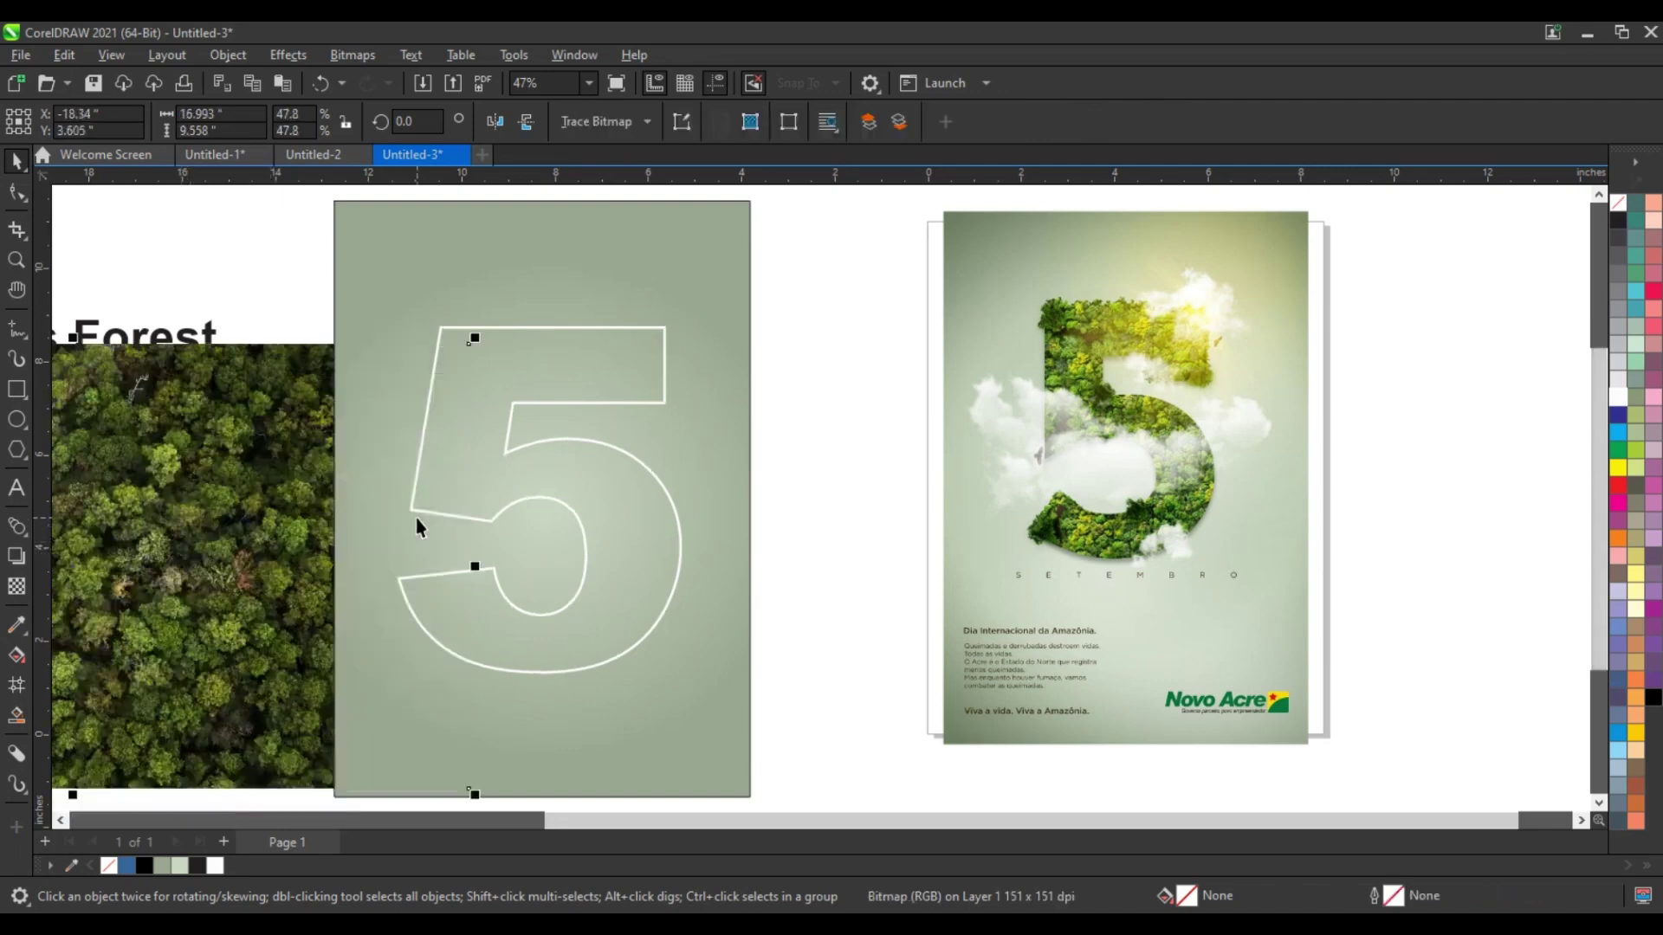
# - Bring the forest photo forward, spread it across the page under the 5, and shrink it slightly
pyautogui.hotkey('shift', 'pageup')
pyautogui.moveTo(281, 538)
pyautogui.mouseDown()
pyautogui.moveTo(575, 487)
pyautogui.moveTo(648, 496)
pyautogui.mouseUp()
pyautogui.moveTo(789, 564)
pyautogui.mouseDown()
pyautogui.moveTo(788, 539)
pyautogui.moveTo(791, 565)
pyautogui.mouseUp()
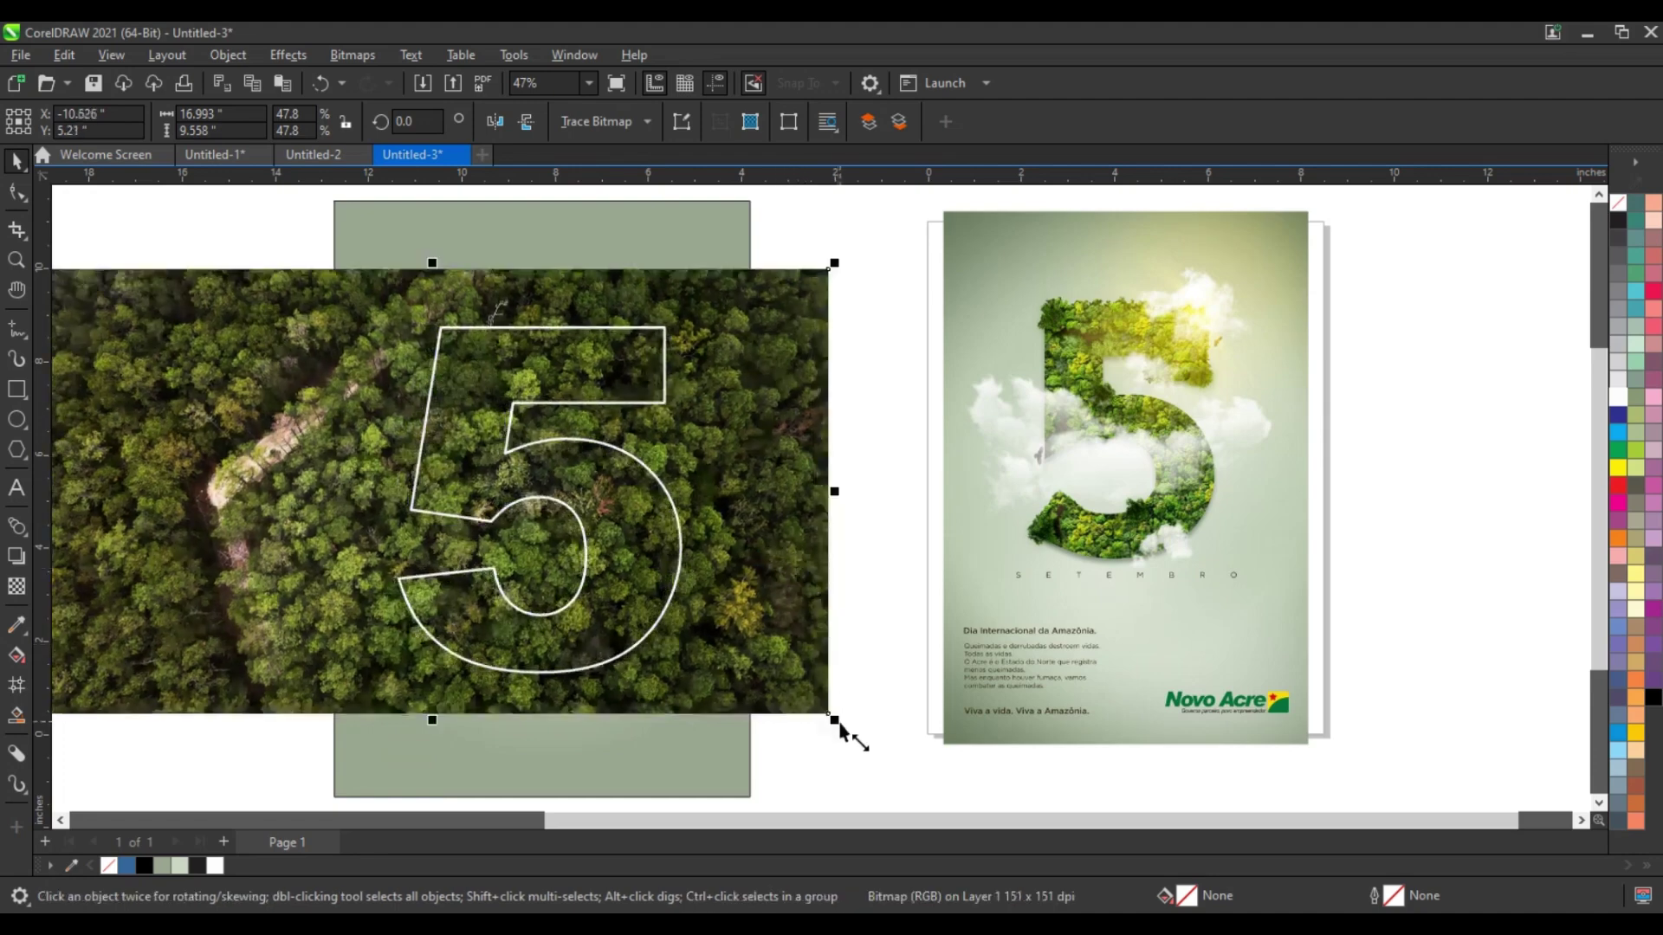
pyautogui.moveTo(835, 721); pyautogui.dragTo(818, 709)
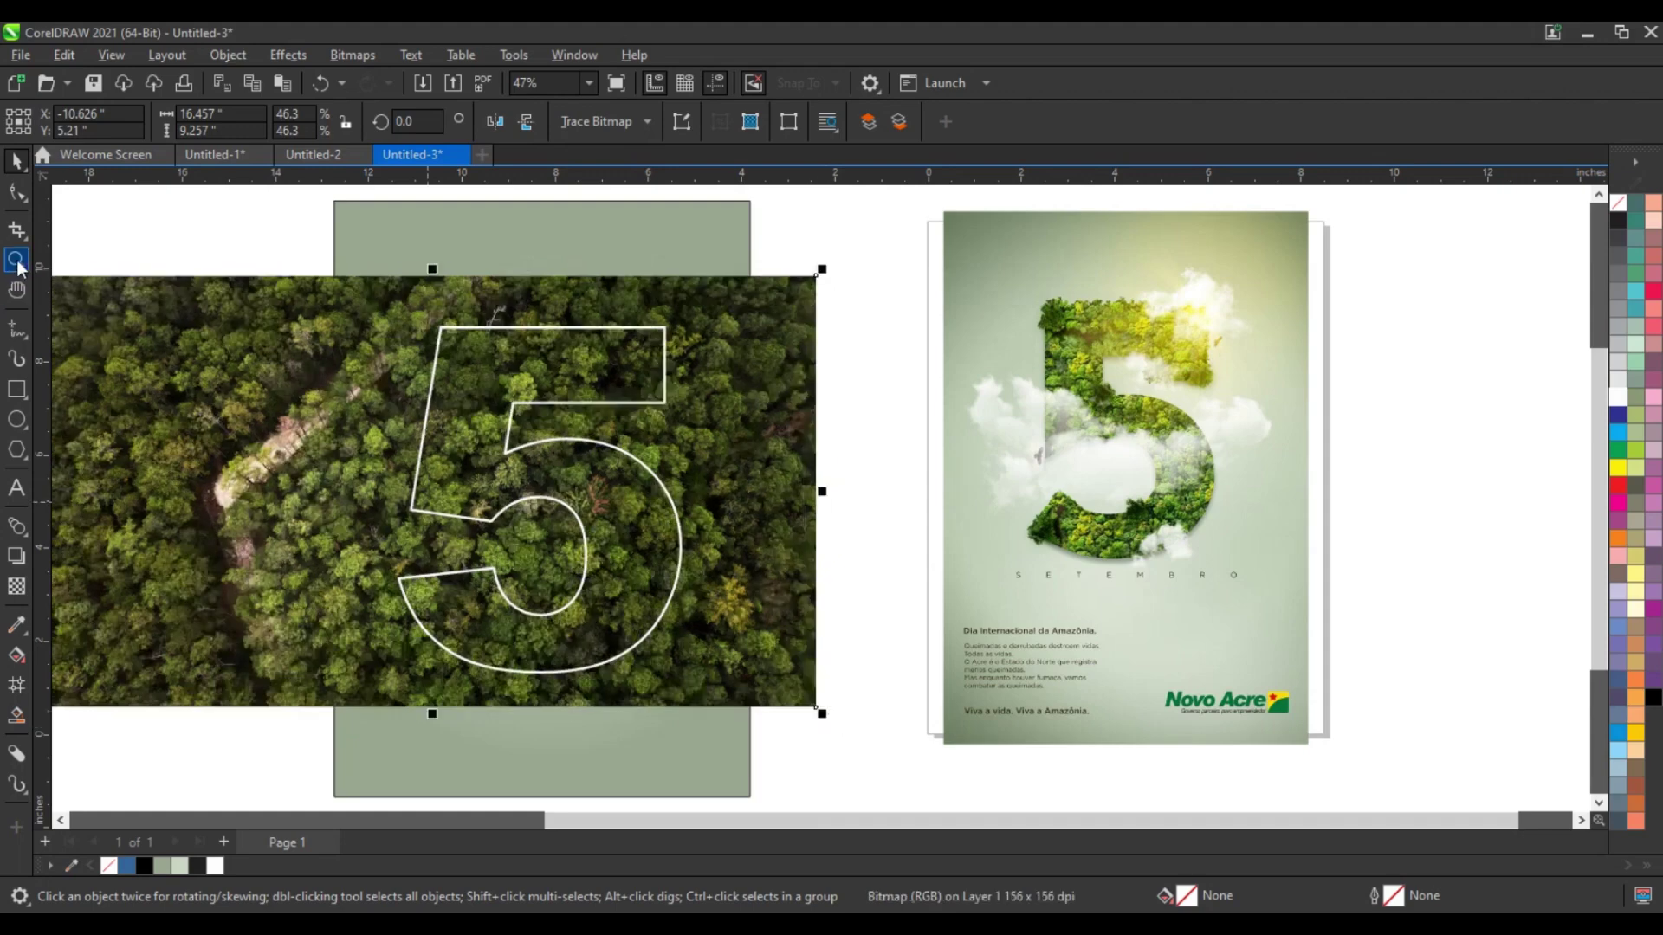
# - Zoom in on the 5 over the photo and nudge the outline slightly right
pyautogui.click(16, 259)
pyautogui.moveTo(363, 300); pyautogui.dragTo(1005, 703)
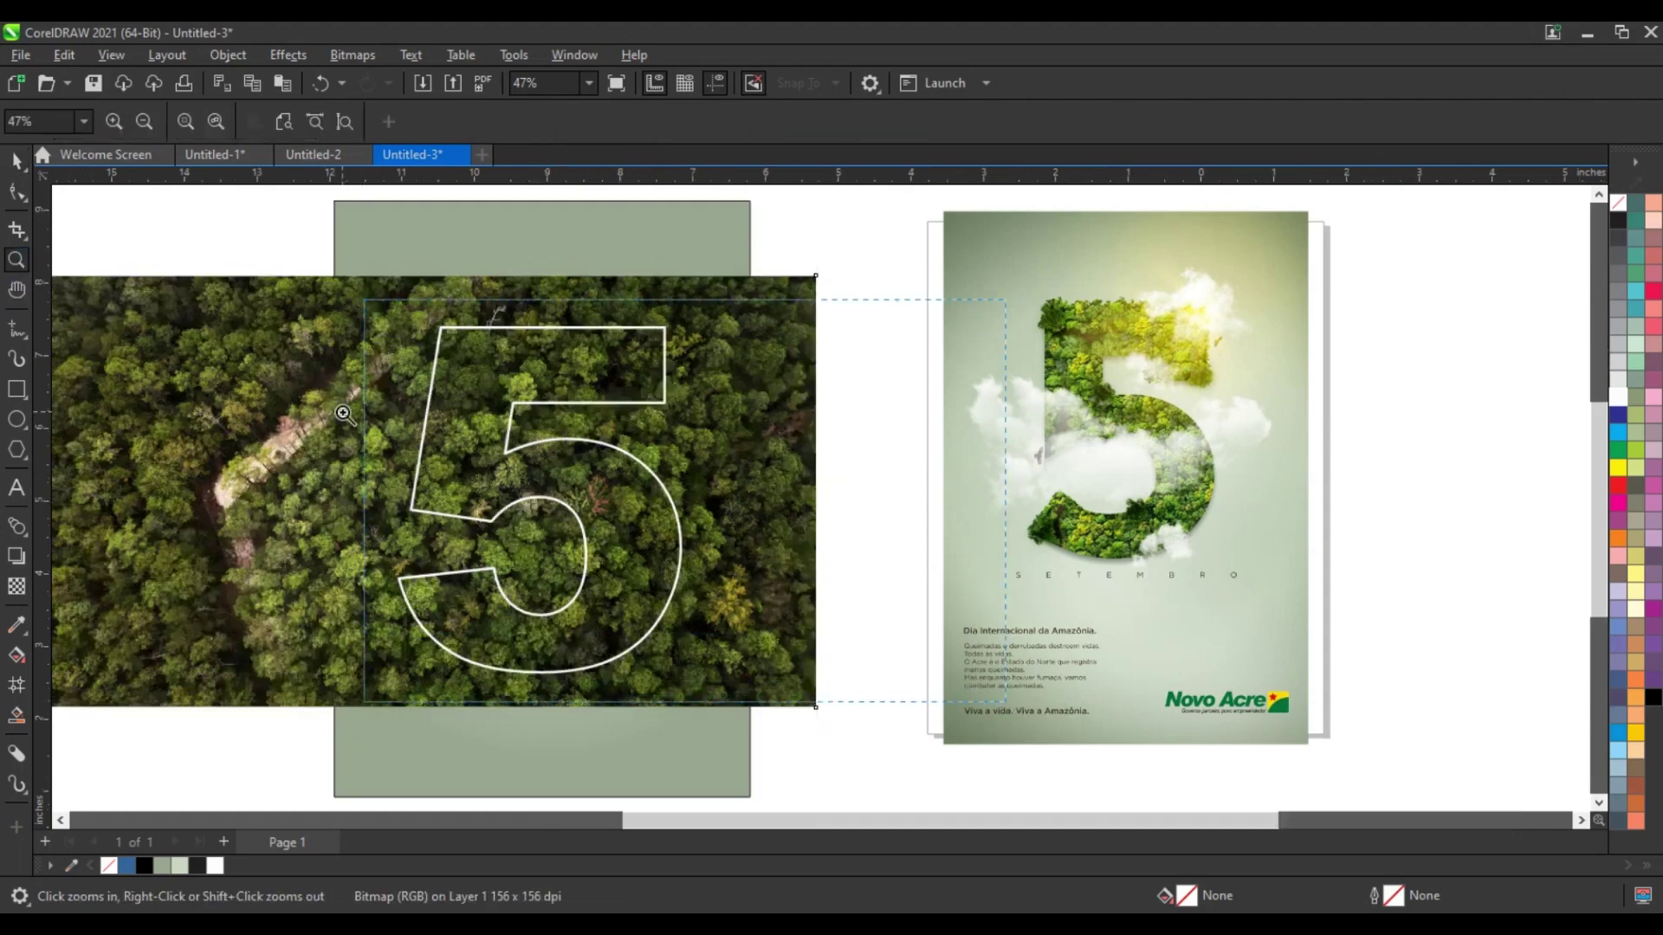
pyautogui.click(22, 169)
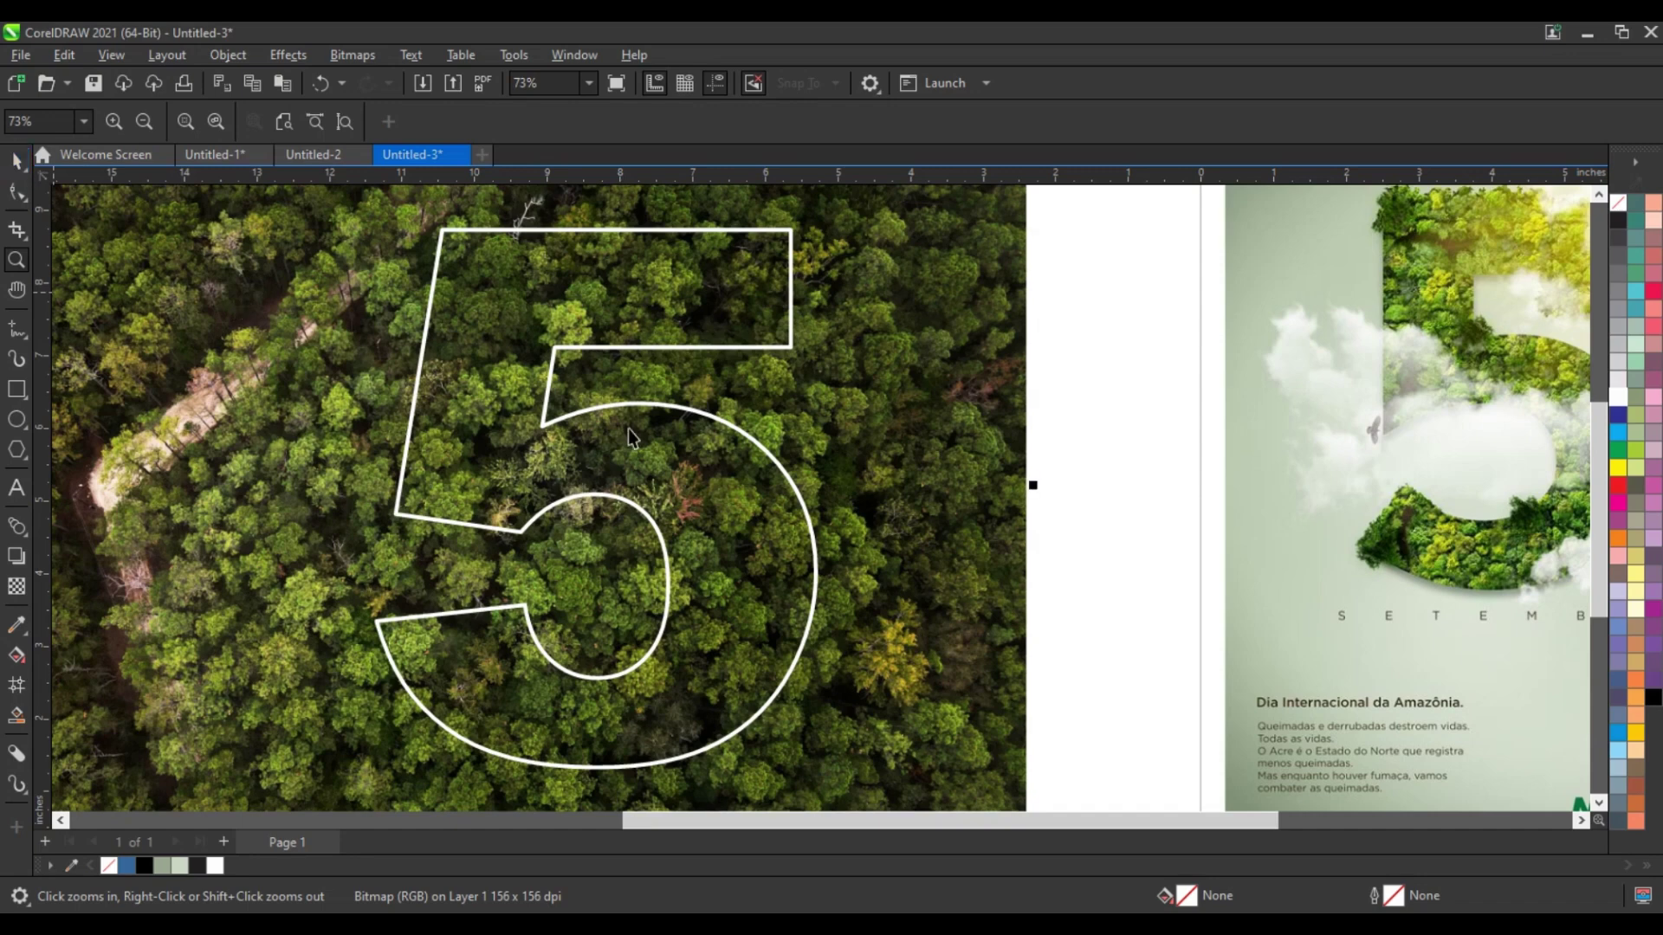
pyautogui.press('space')
pyautogui.click(700, 459)
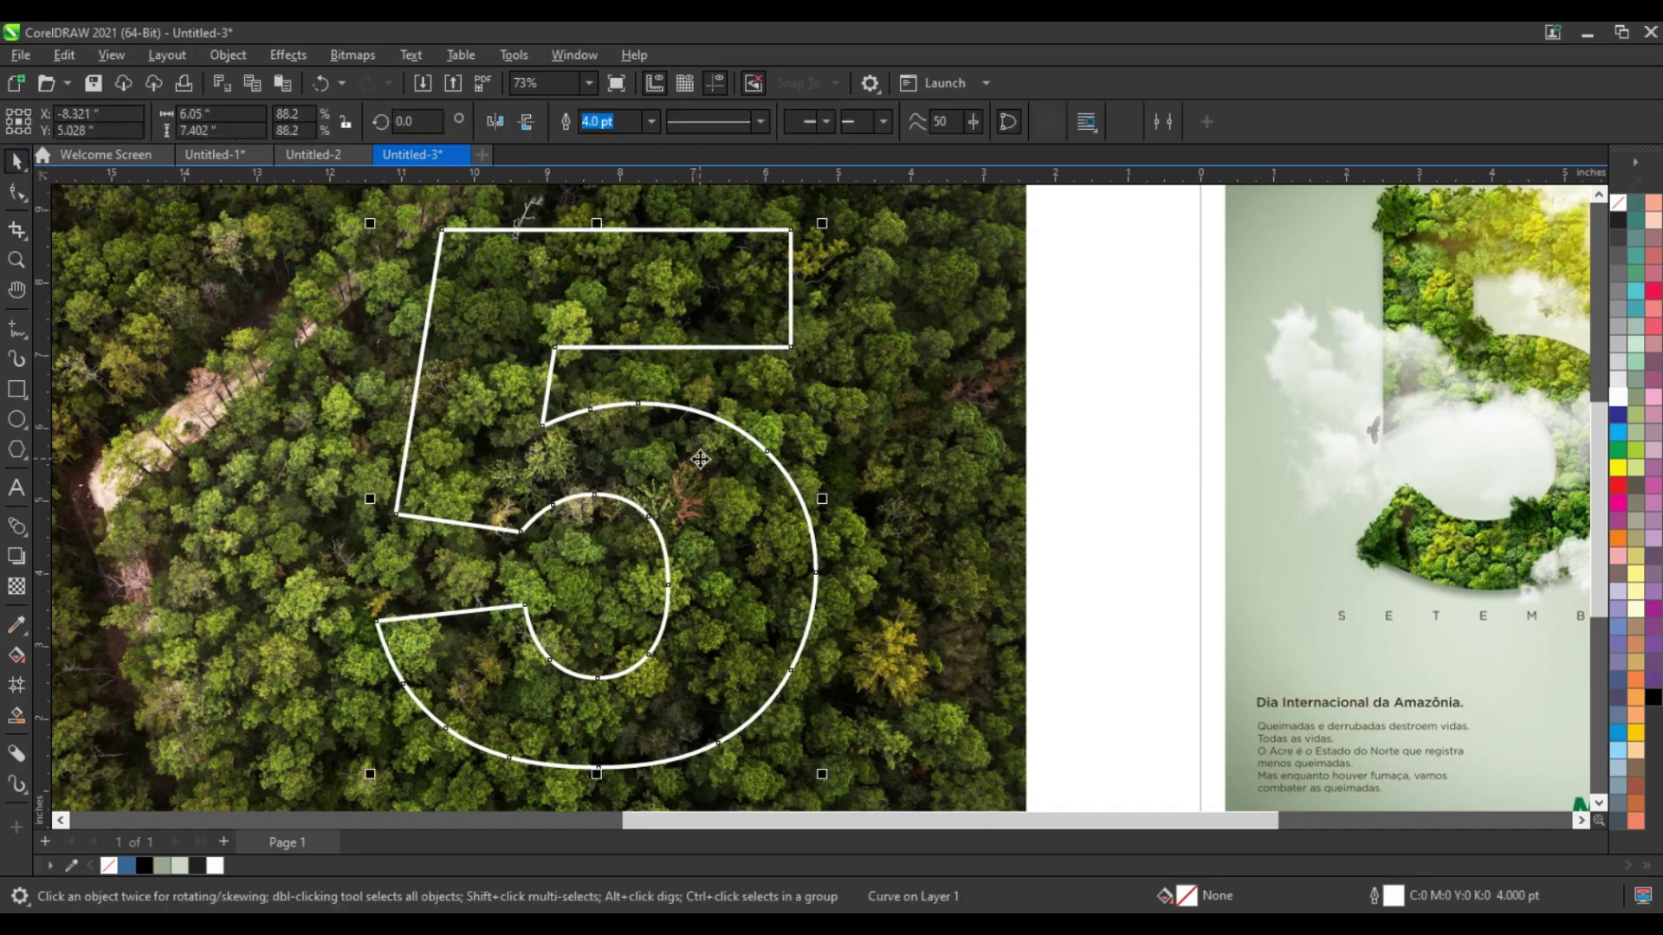
pyautogui.click(700, 459)
pyautogui.moveTo(702, 460); pyautogui.dragTo(705, 459)
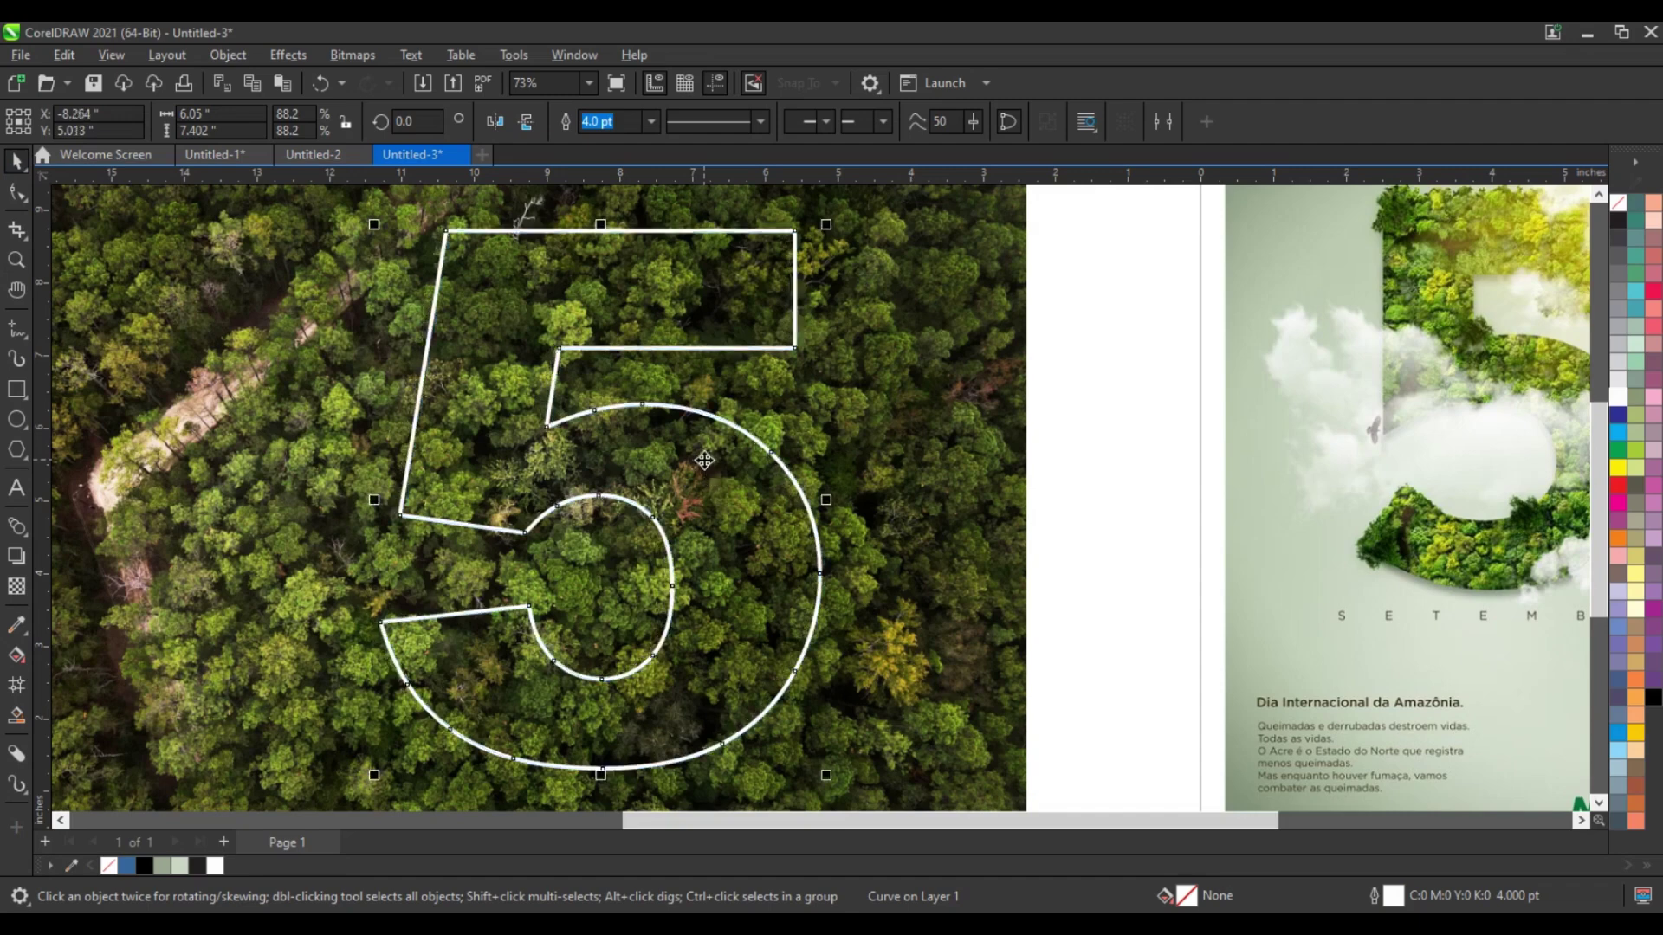
pyautogui.click(1087, 523)
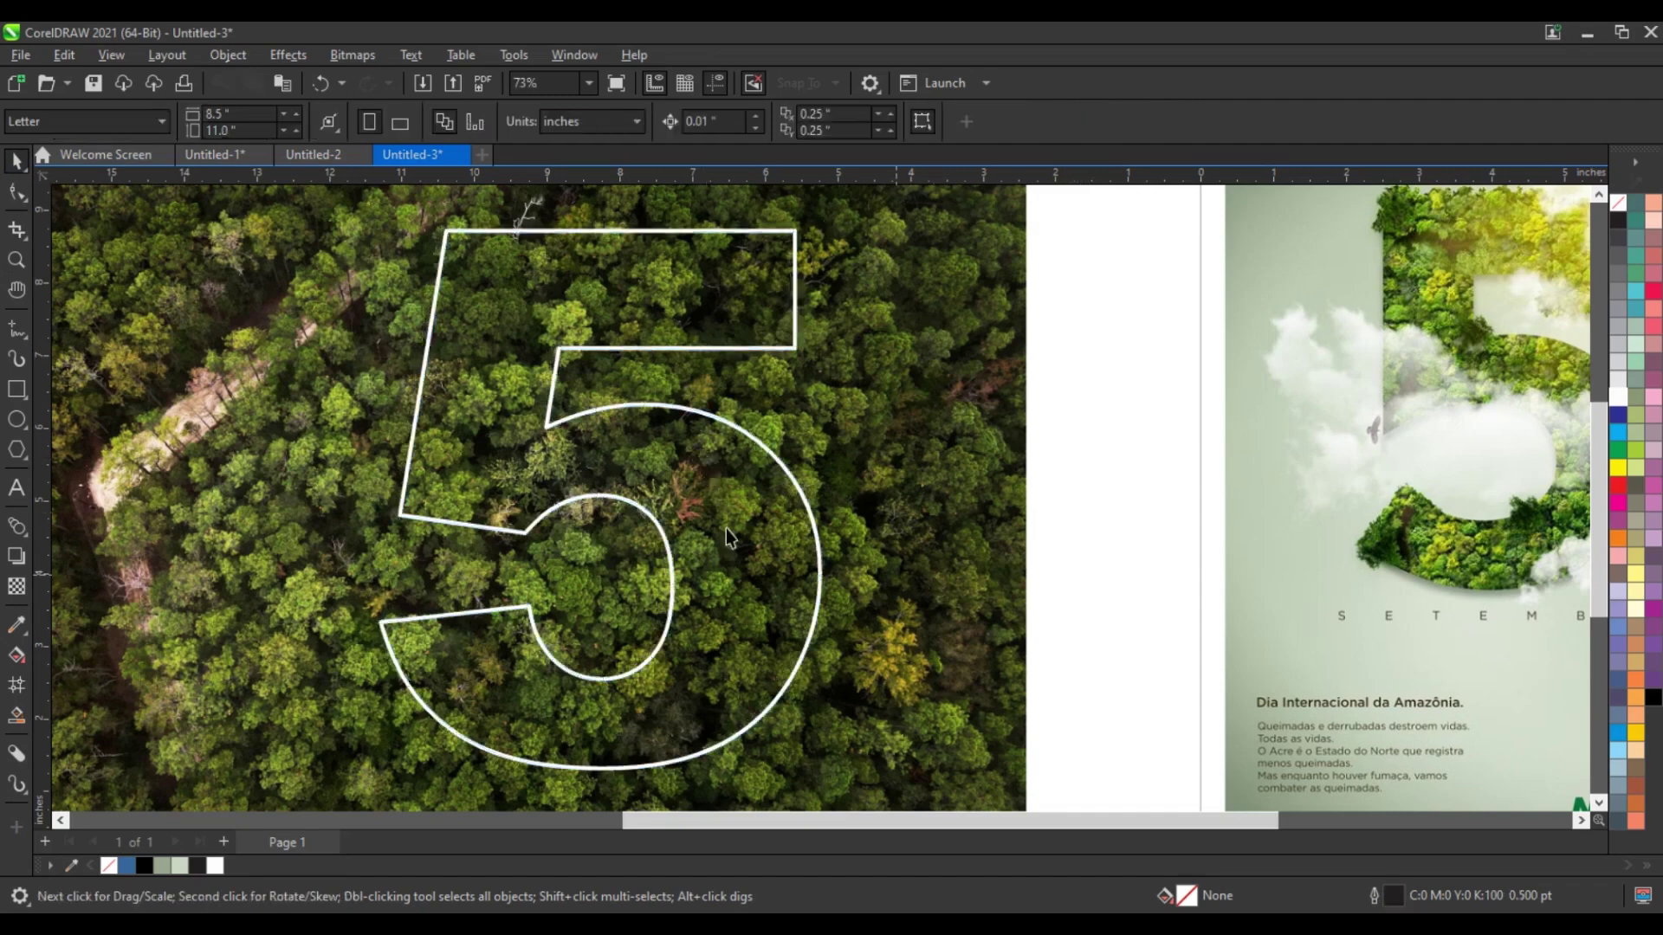
pyautogui.click(17, 264)
# - Trace freehand tree-crown shapes beside the 5's inner left corner
pyautogui.moveTo(285, 396); pyautogui.dragTo(760, 623)
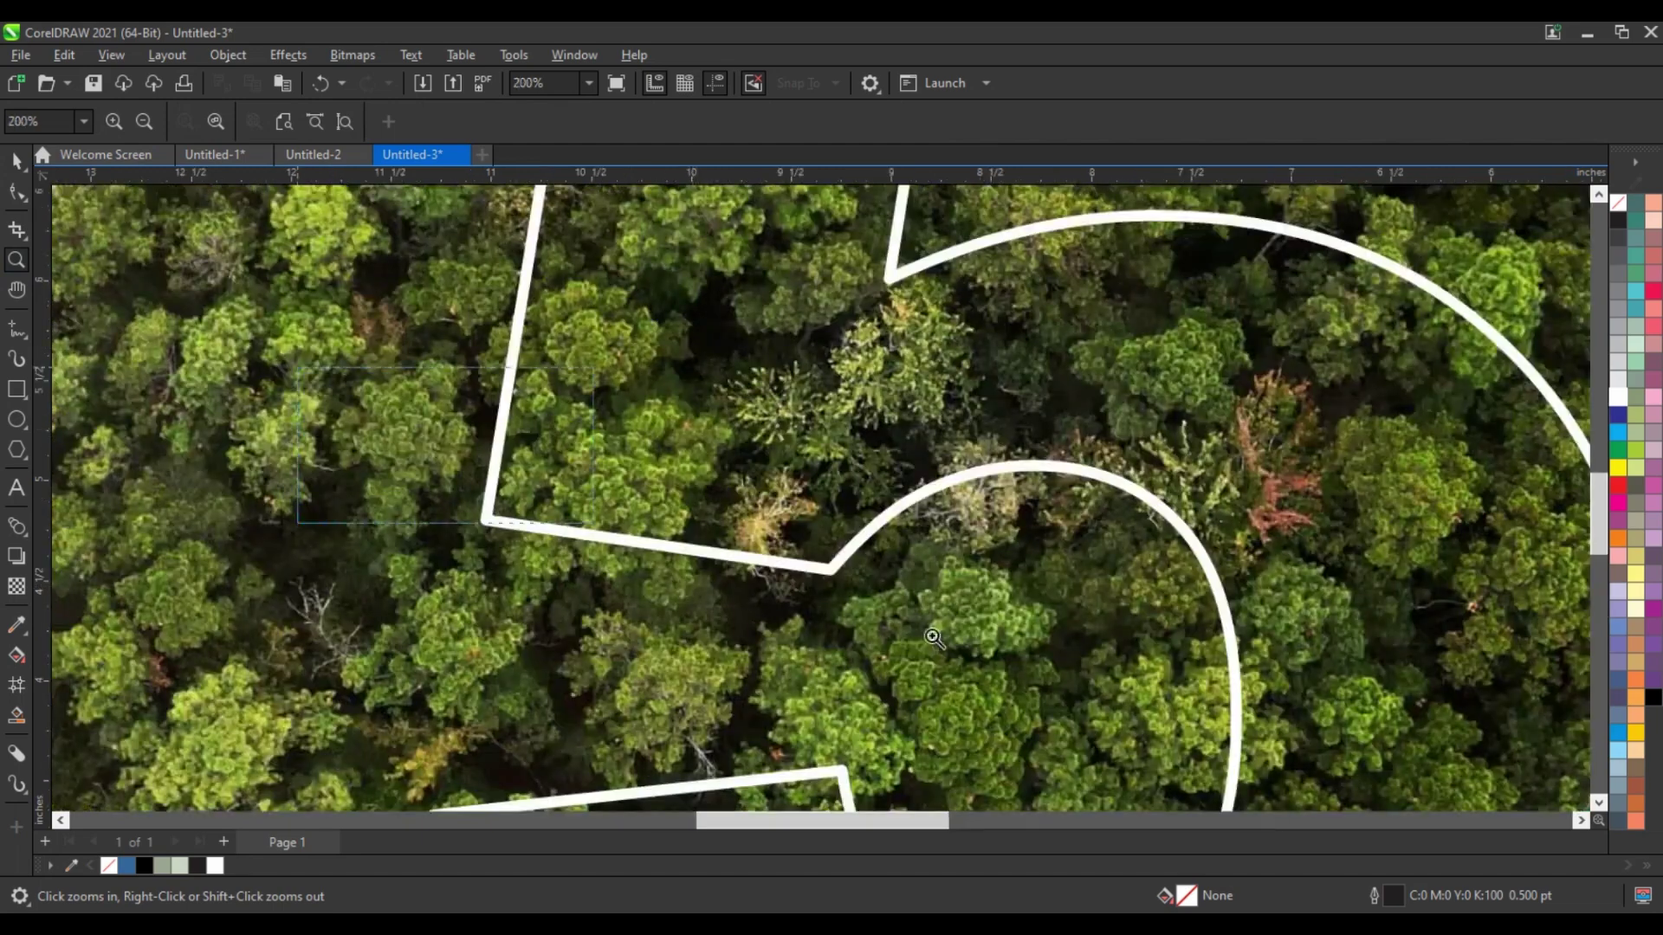
pyautogui.click(822, 554)
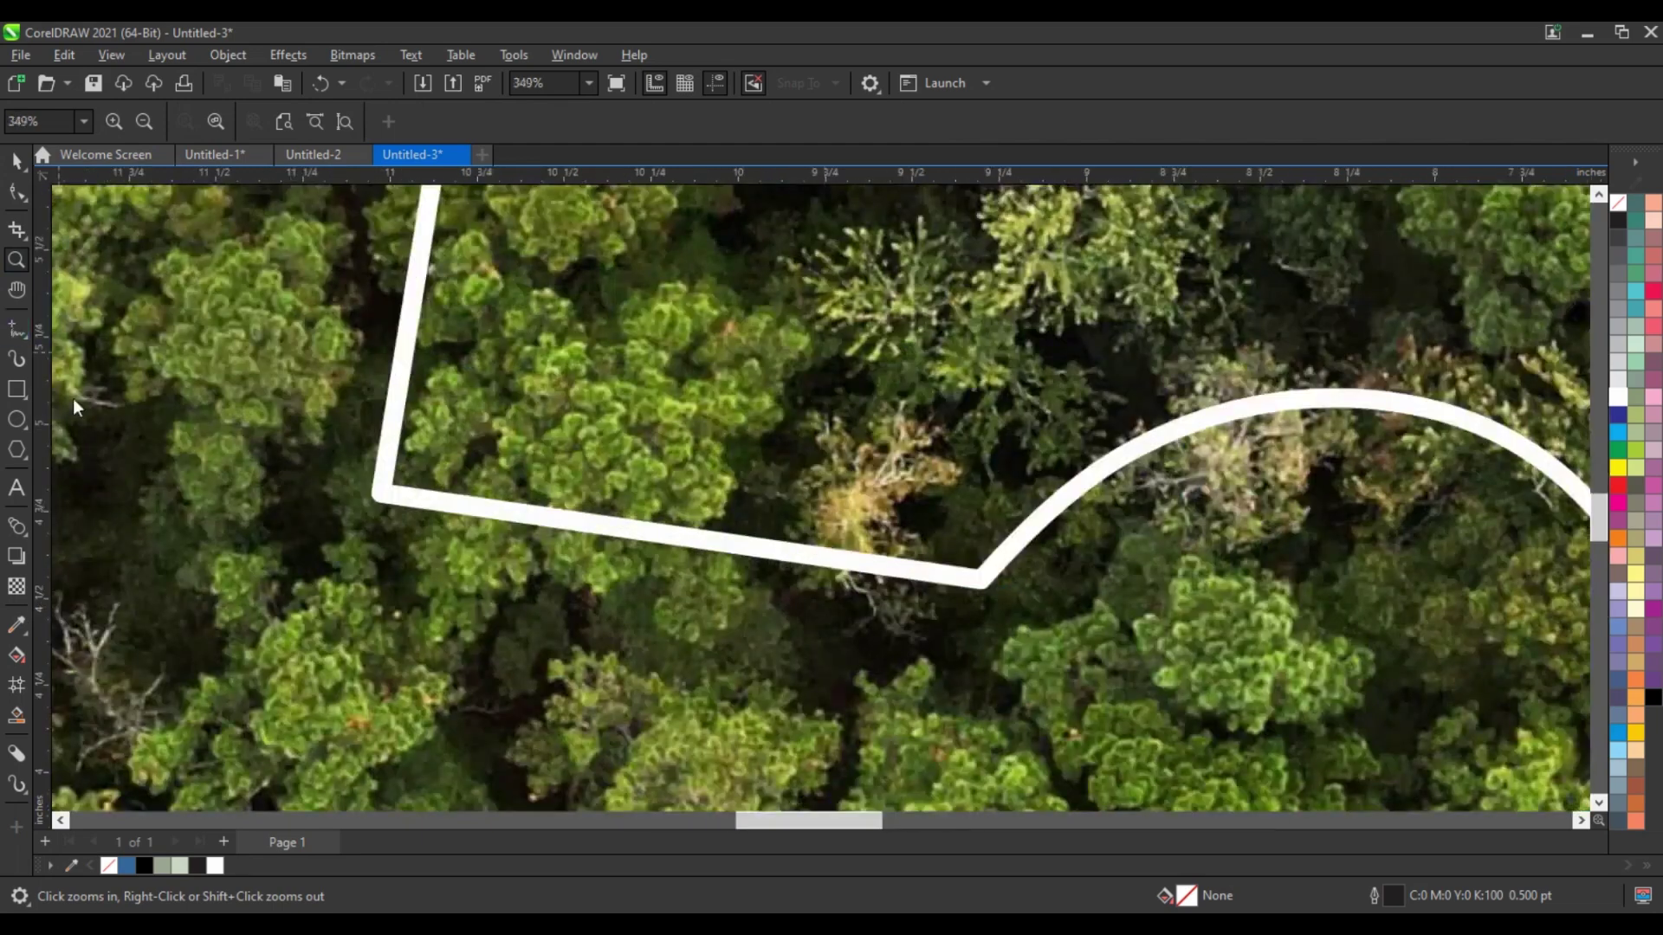
pyautogui.press('F5')
pyautogui.moveTo(396, 493)
pyautogui.mouseDown()
pyautogui.moveTo(423, 591)
pyautogui.moveTo(463, 645)
pyautogui.moveTo(545, 573)
pyautogui.moveTo(663, 574)
pyautogui.mouseUp()
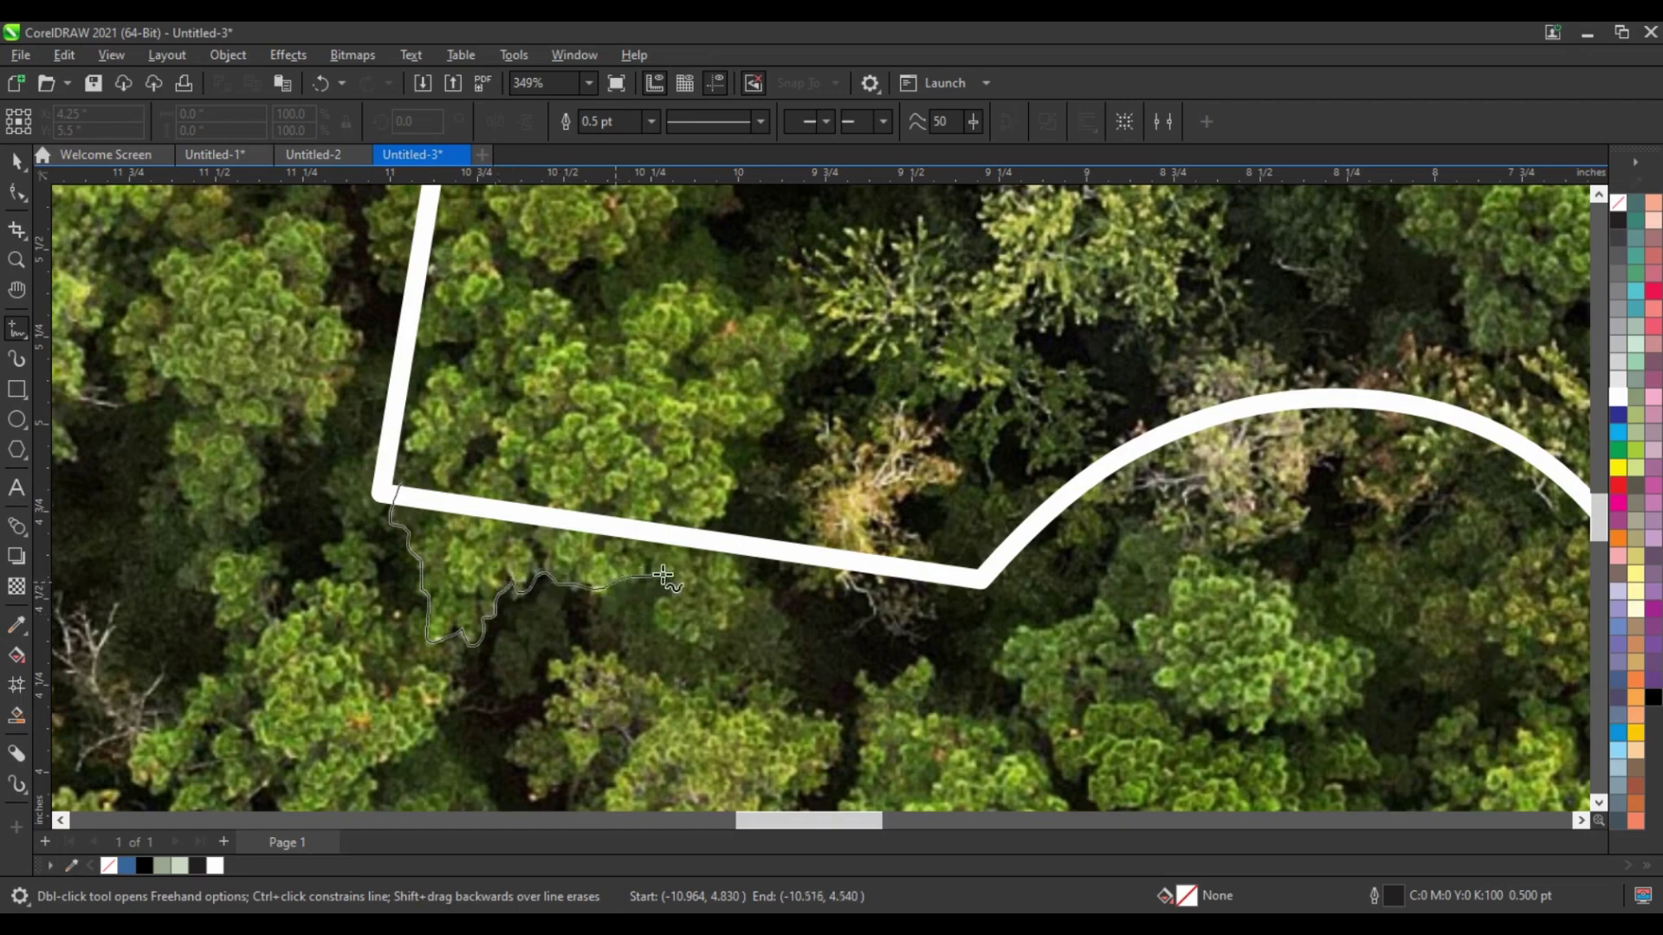
pyautogui.moveTo(679, 638)
pyautogui.mouseDown()
pyautogui.moveTo(706, 645)
pyautogui.moveTo(726, 615)
pyautogui.moveTo(747, 520)
pyautogui.moveTo(619, 478)
pyautogui.moveTo(436, 475)
pyautogui.moveTo(400, 483)
pyautogui.moveTo(369, 522)
pyautogui.moveTo(340, 491)
pyautogui.moveTo(396, 440)
pyautogui.moveTo(435, 452)
pyautogui.moveTo(440, 491)
pyautogui.mouseUp()
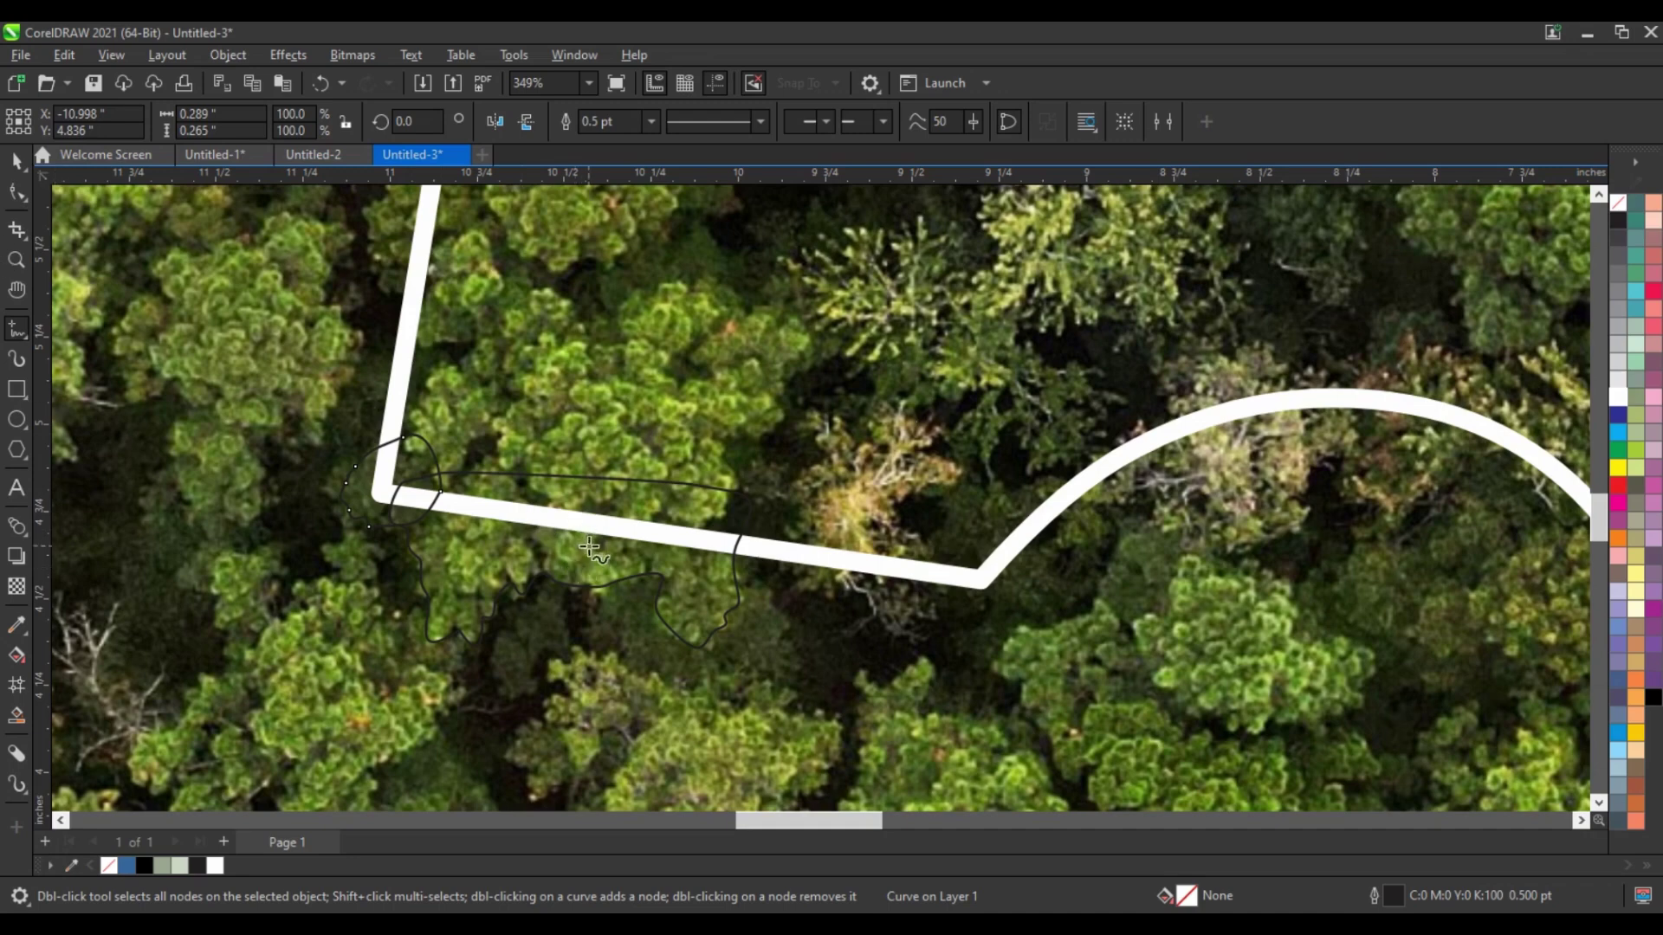
# - Trace more tree crowns along the 5's upper-left stroke
pyautogui.scroll(-2, 589, 547)
pyautogui.scroll(-2, 589, 547)
pyautogui.scroll(-1, 589, 547)
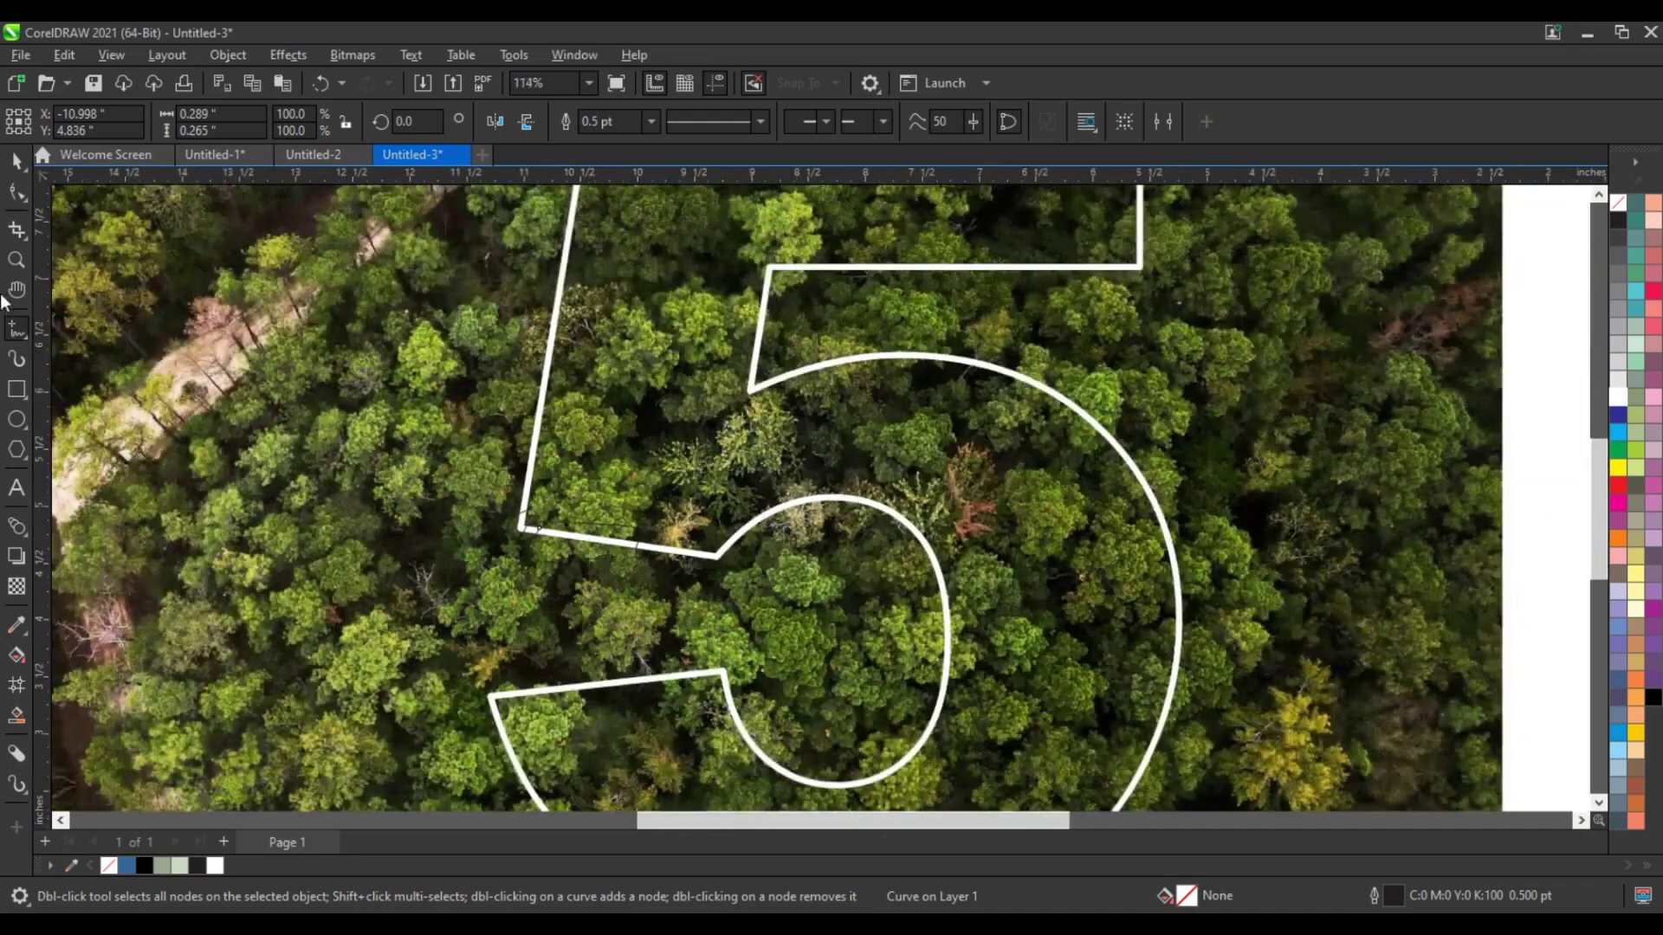
pyautogui.click(16, 260)
pyautogui.moveTo(467, 350); pyautogui.dragTo(736, 520)
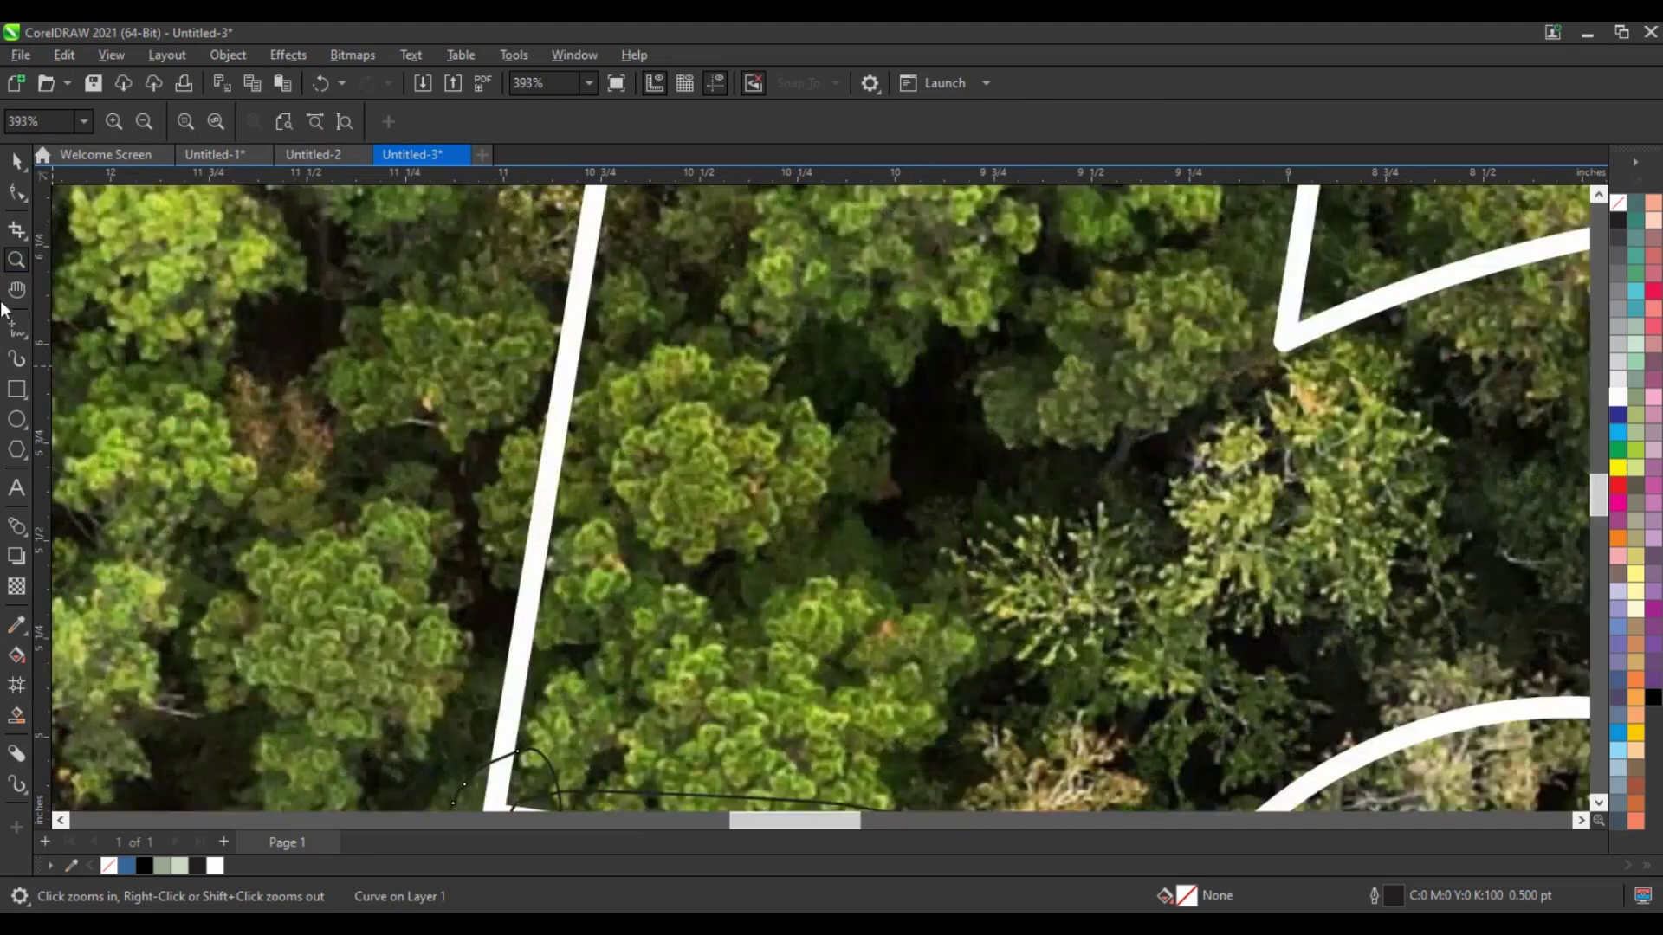
pyautogui.press('F5')
pyautogui.moveTo(543, 425)
pyautogui.mouseDown()
pyautogui.moveTo(483, 510)
pyautogui.moveTo(484, 559)
pyautogui.moveTo(504, 588)
pyautogui.moveTo(558, 597)
pyautogui.moveTo(606, 487)
pyautogui.moveTo(573, 407)
pyautogui.mouseUp()
# - Trace tree crowns around the 5's top-left corner
pyautogui.scroll(-2, 589, 450)
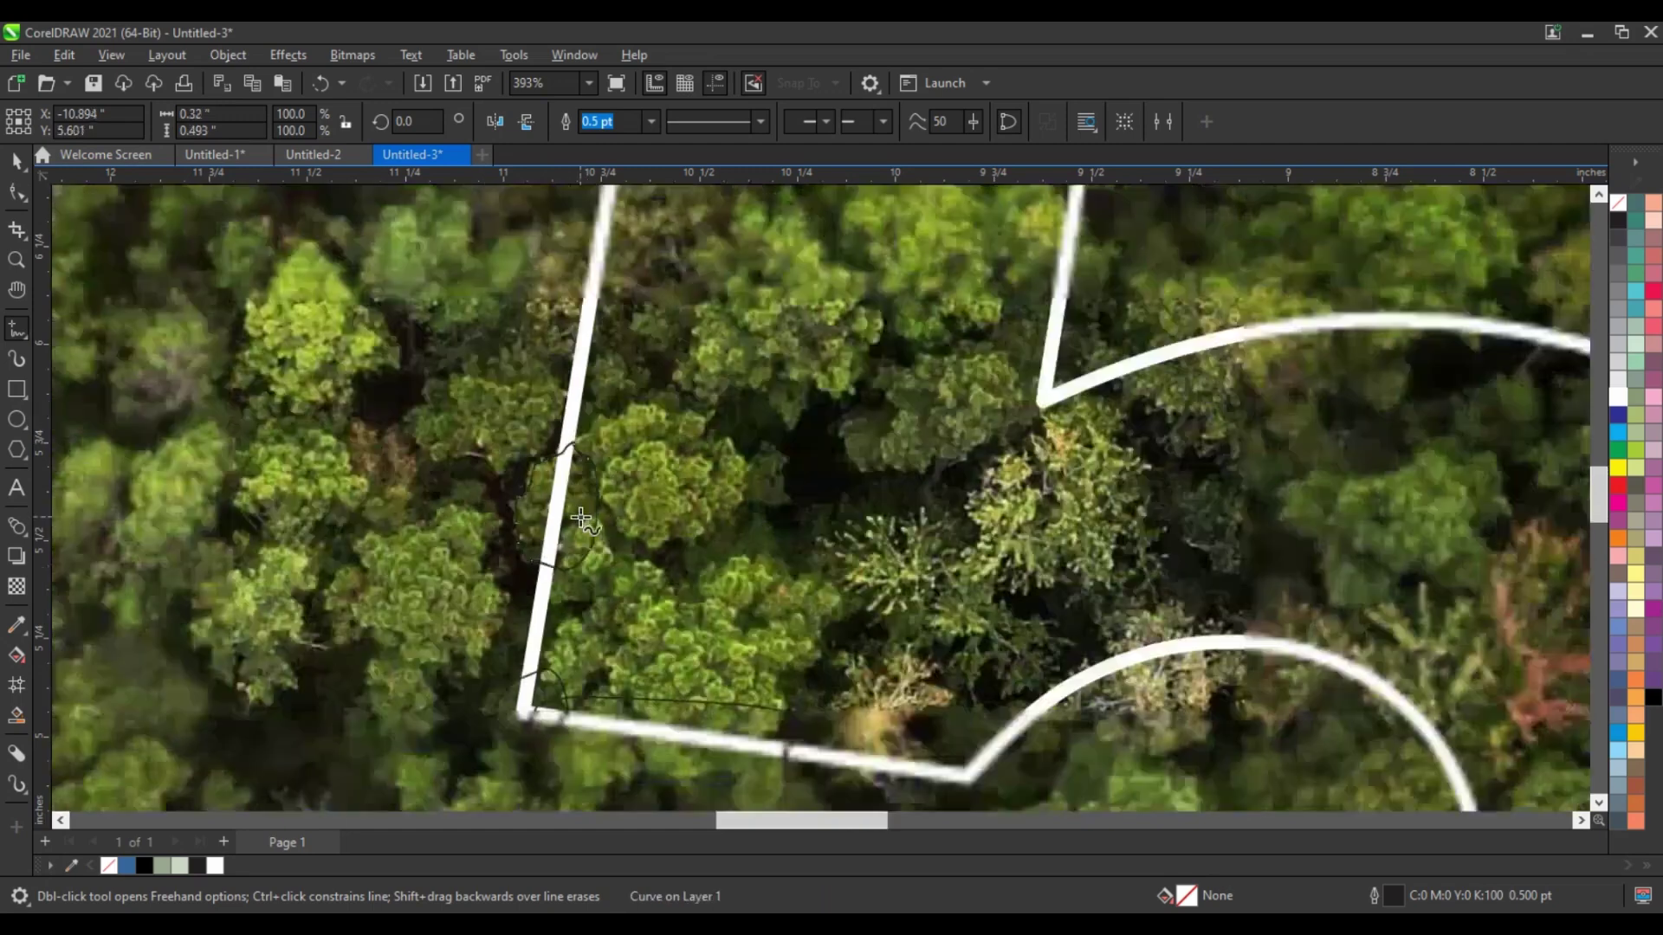
pyautogui.scroll(-2, 606, 494)
pyautogui.scroll(-1, 625, 521)
pyautogui.scroll(-3, 633, 508)
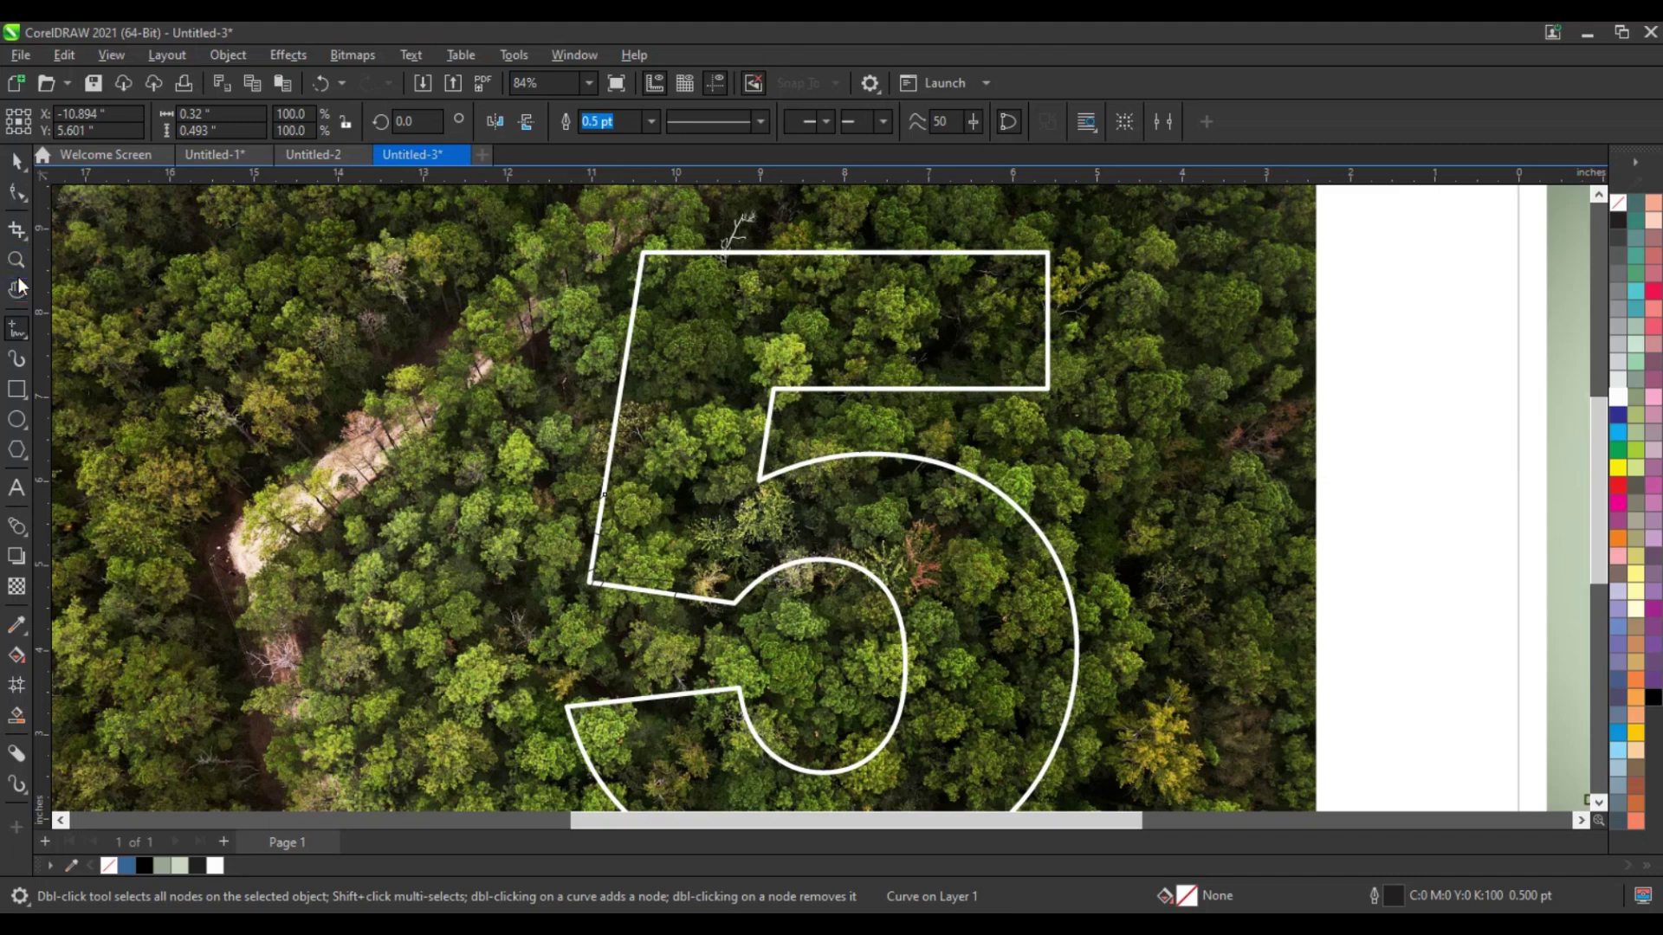
pyautogui.click(15, 260)
pyautogui.moveTo(567, 216)
pyautogui.mouseDown()
pyautogui.moveTo(797, 342)
pyautogui.moveTo(748, 294)
pyautogui.moveTo(671, 293)
pyautogui.moveTo(645, 343)
pyautogui.moveTo(575, 400)
pyautogui.moveTo(576, 575)
pyautogui.mouseUp()
pyautogui.click(19, 333)
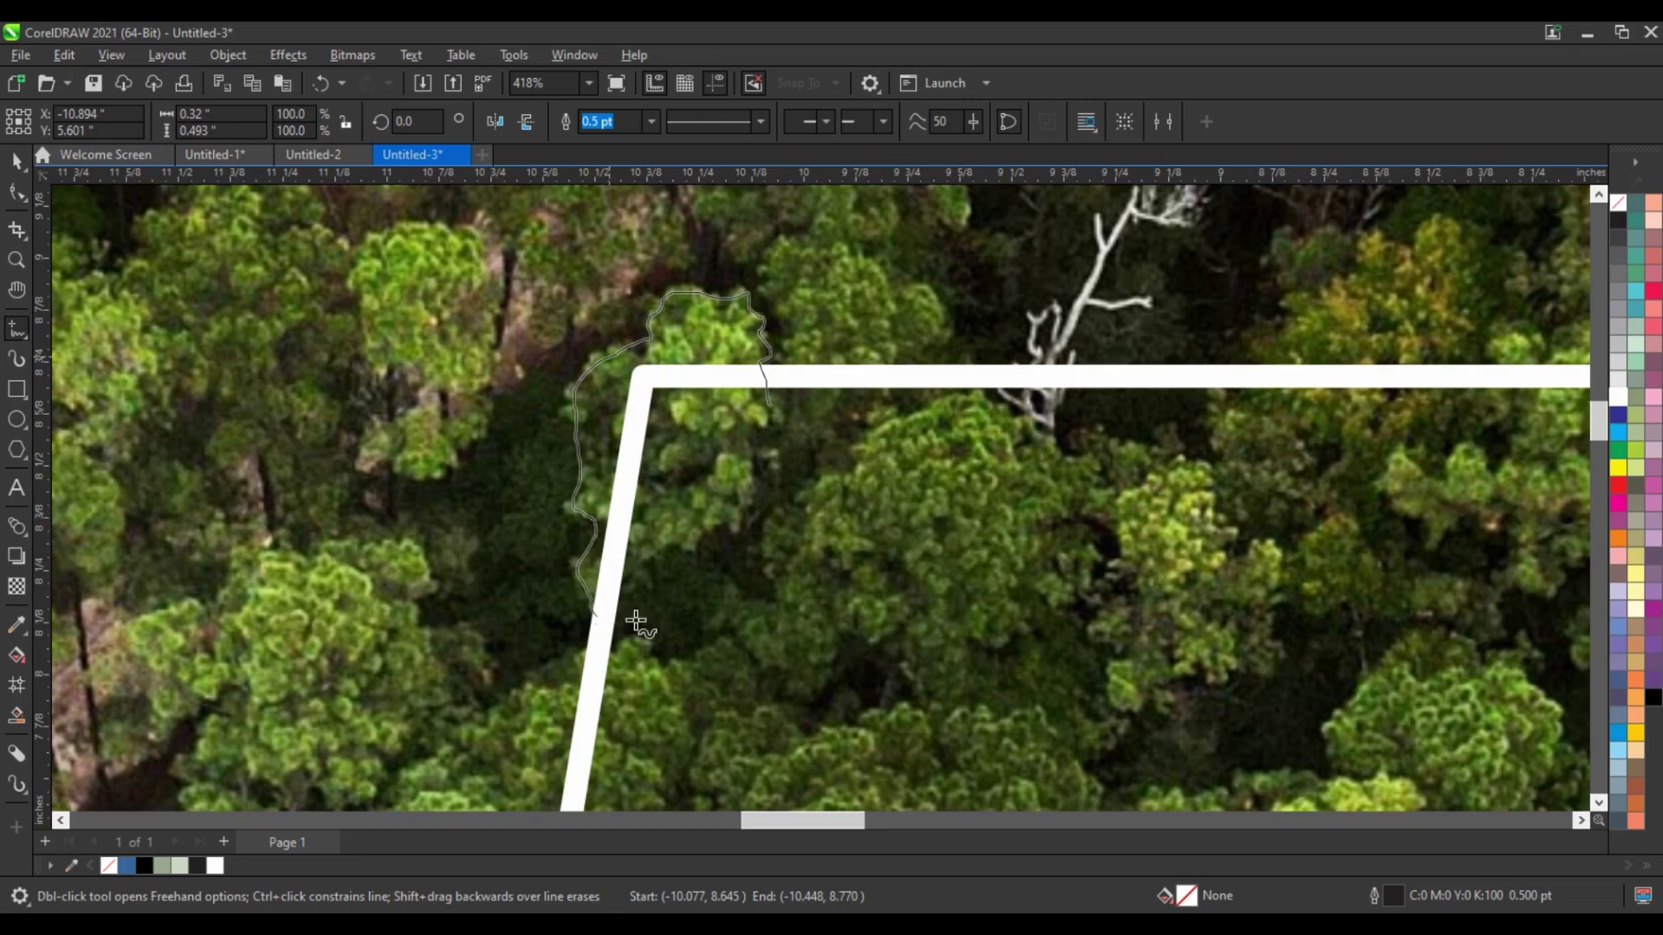
pyautogui.moveTo(636, 621)
pyautogui.mouseDown()
pyautogui.moveTo(775, 459)
pyautogui.moveTo(768, 407)
pyautogui.mouseUp()
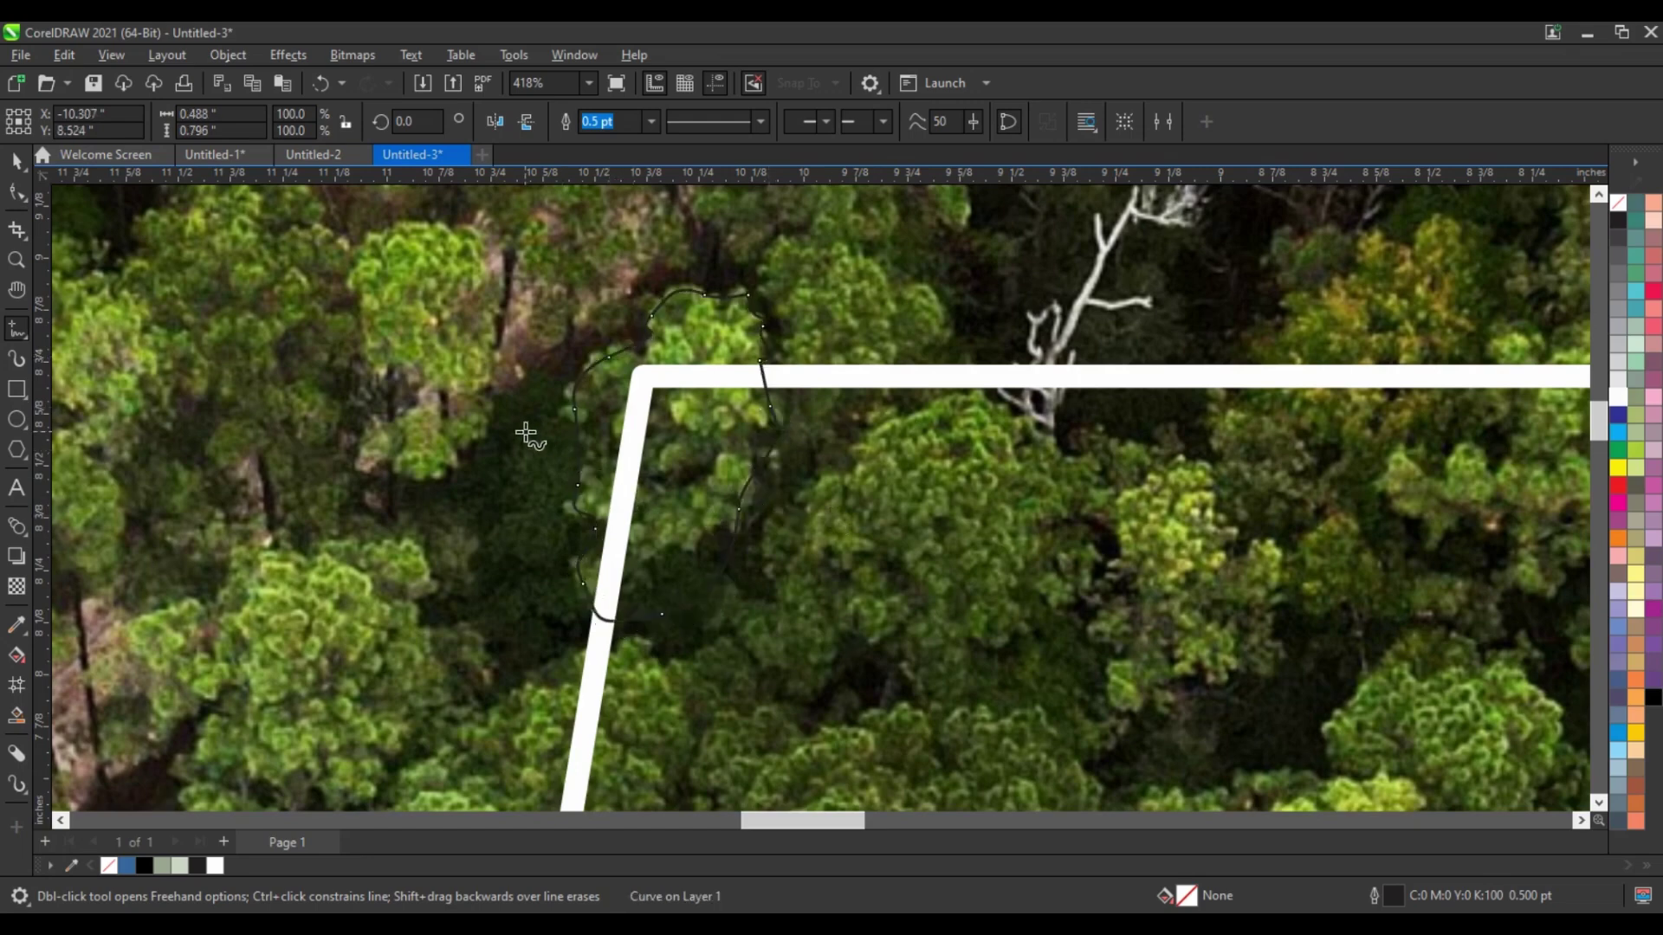
# - Select the traced tree-crown shapes with the 5 outline and weld them together
pyautogui.scroll(-2, 525, 435)
pyautogui.scroll(-4, 525, 436)
pyautogui.scroll(-2, 525, 435)
pyautogui.scroll(-1, 525, 436)
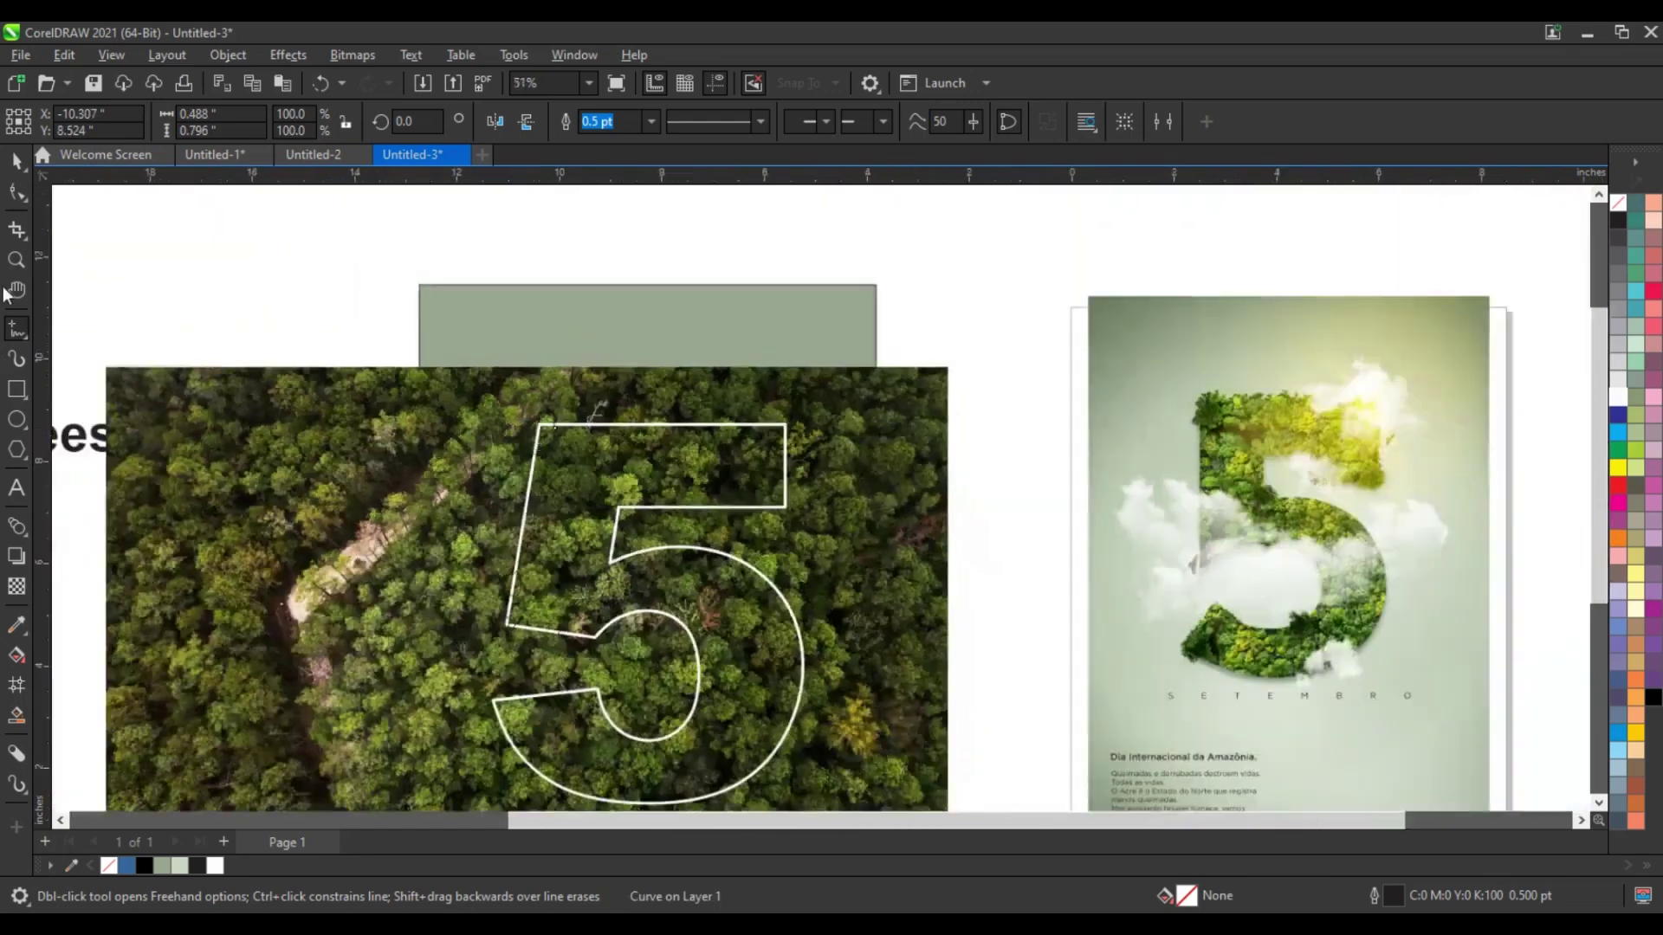
pyautogui.click(16, 260)
pyautogui.scroll(-2, 578, 440)
pyautogui.moveTo(349, 352); pyautogui.dragTo(870, 754)
pyautogui.click(17, 161)
pyautogui.moveTo(479, 229); pyautogui.dragTo(912, 699)
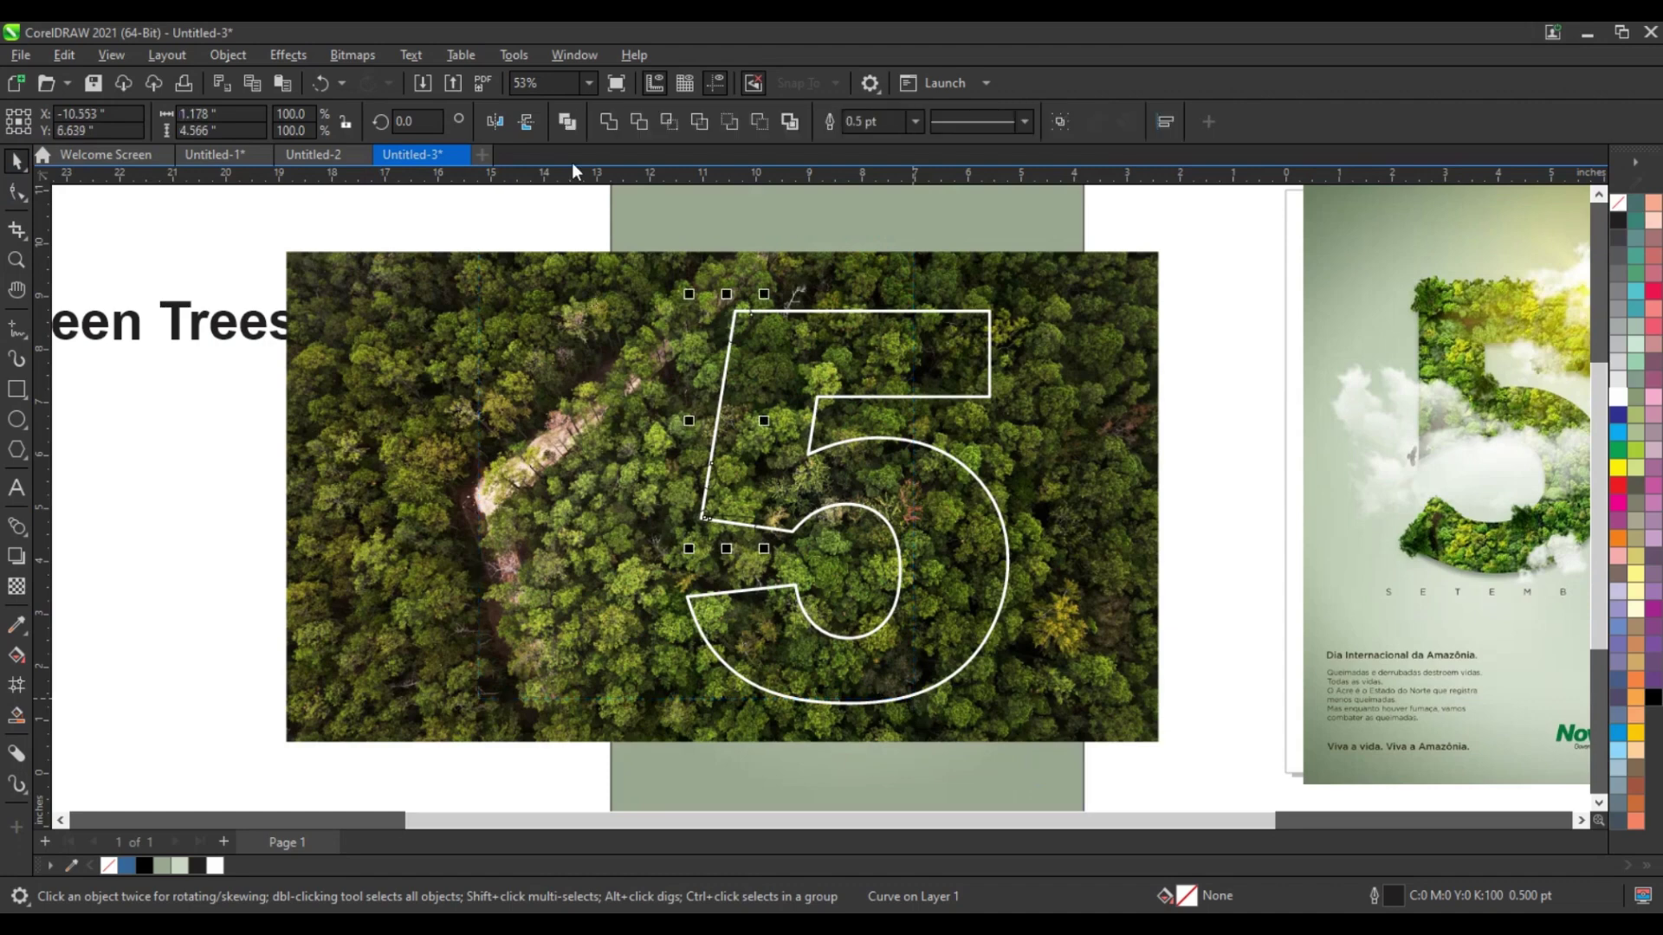
pyautogui.click(830, 319)
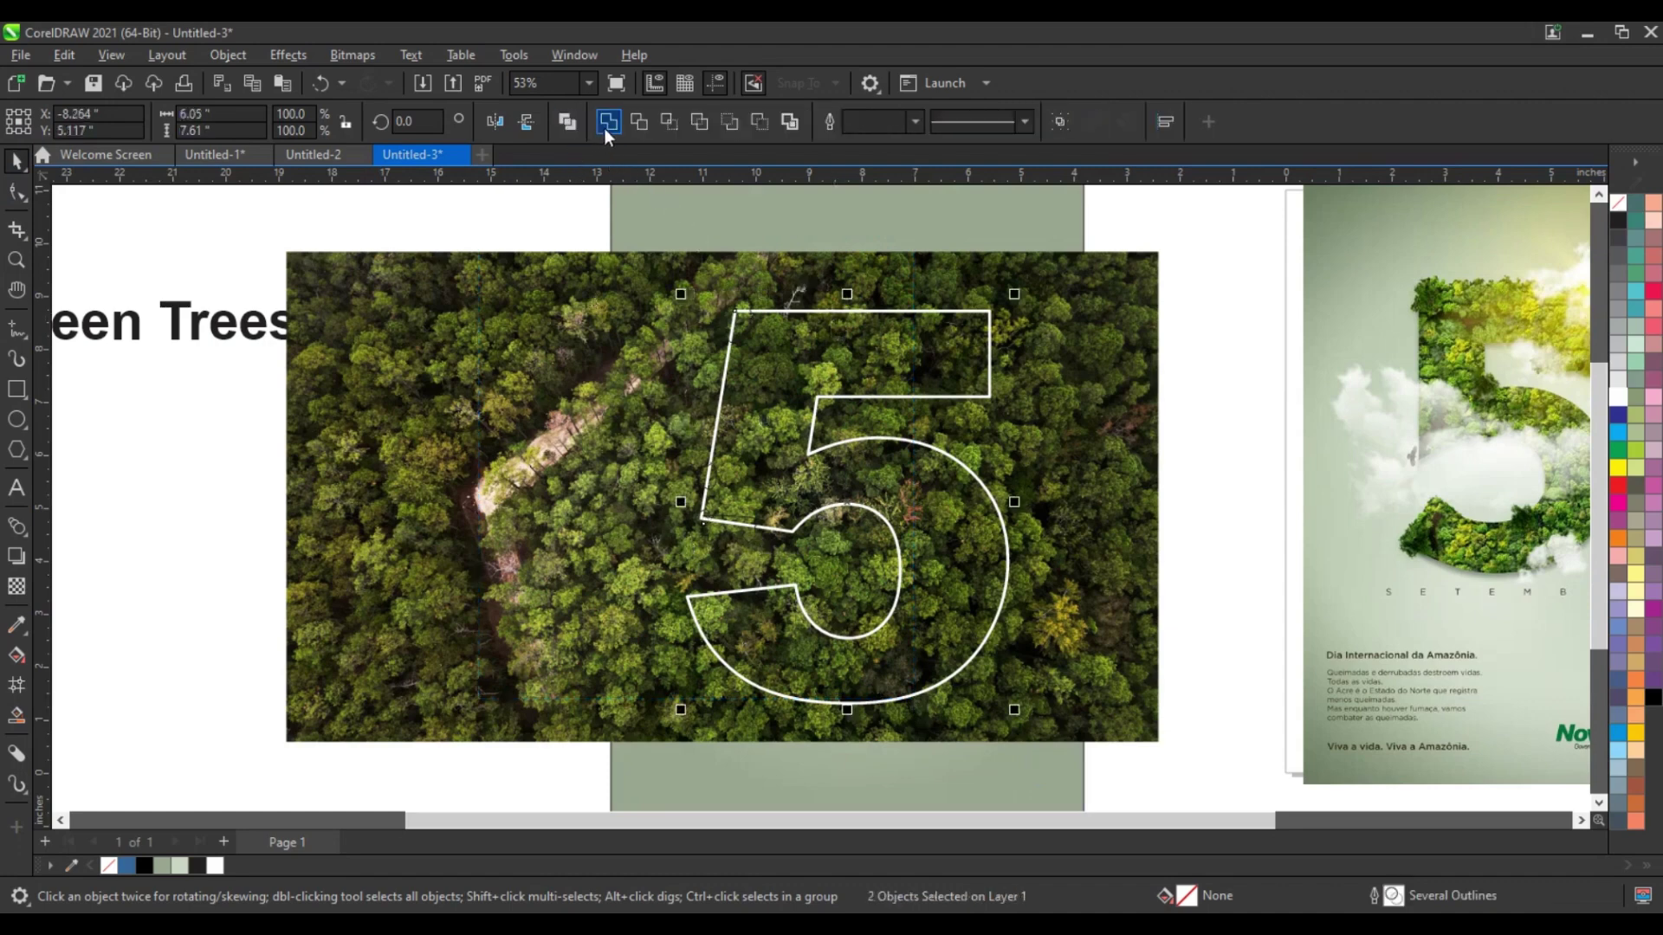
pyautogui.click(606, 128)
pyautogui.press('Escape')
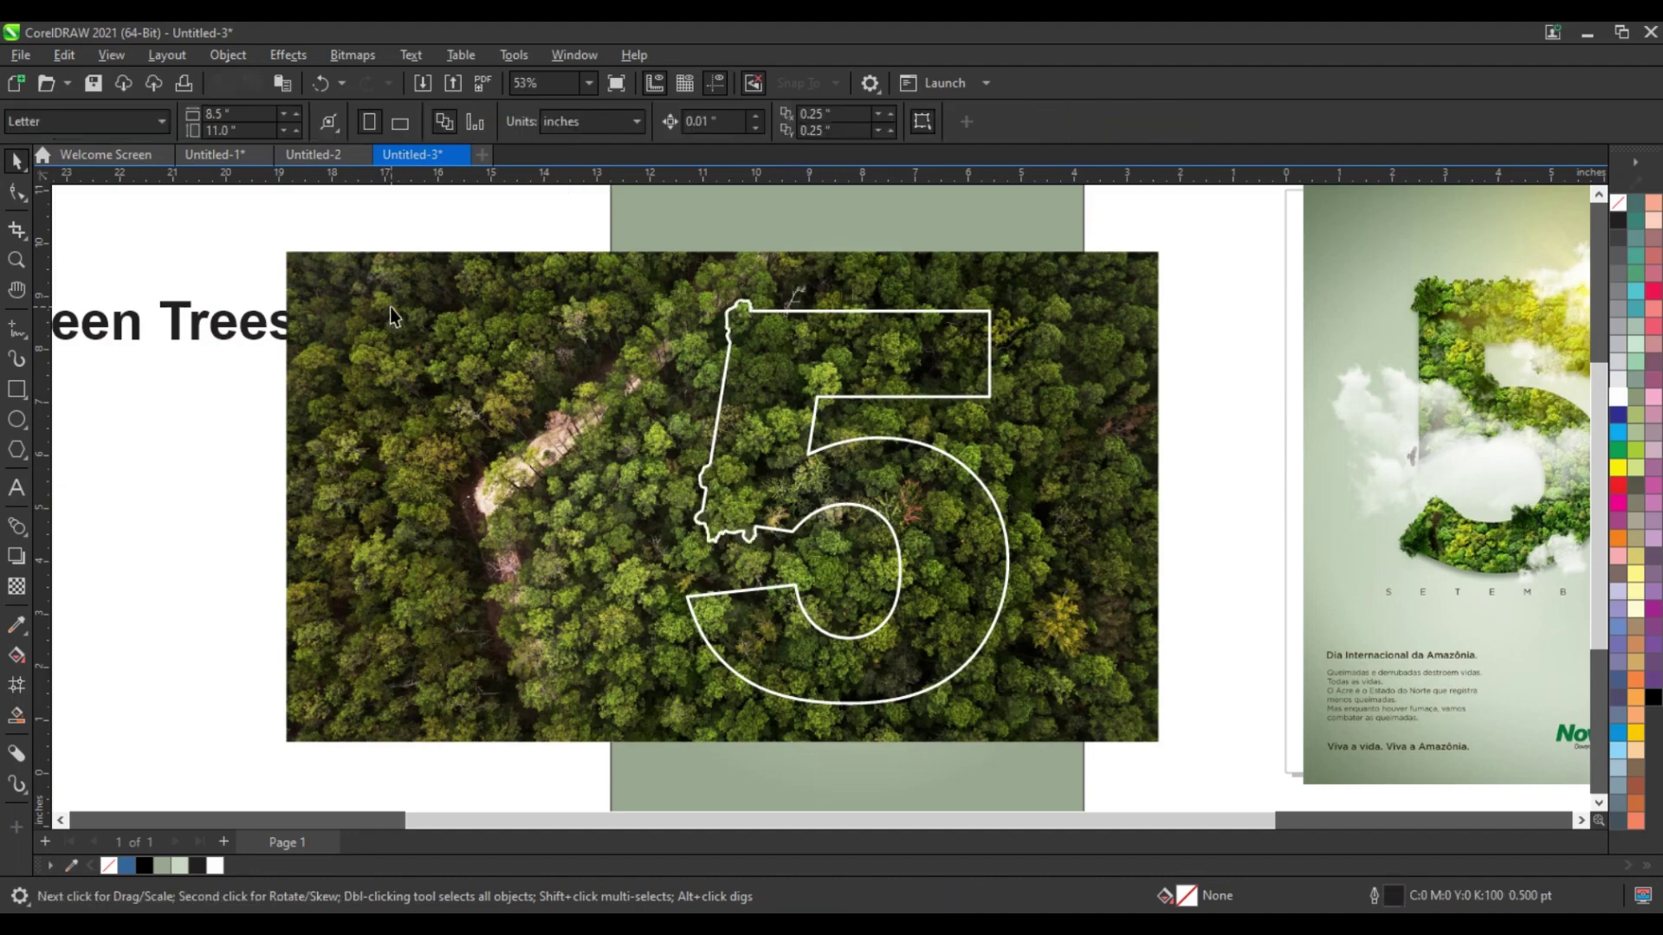
# - Trace a tree-crown bump on the 5's inner curve and weld it into the outline
pyautogui.click(16, 260)
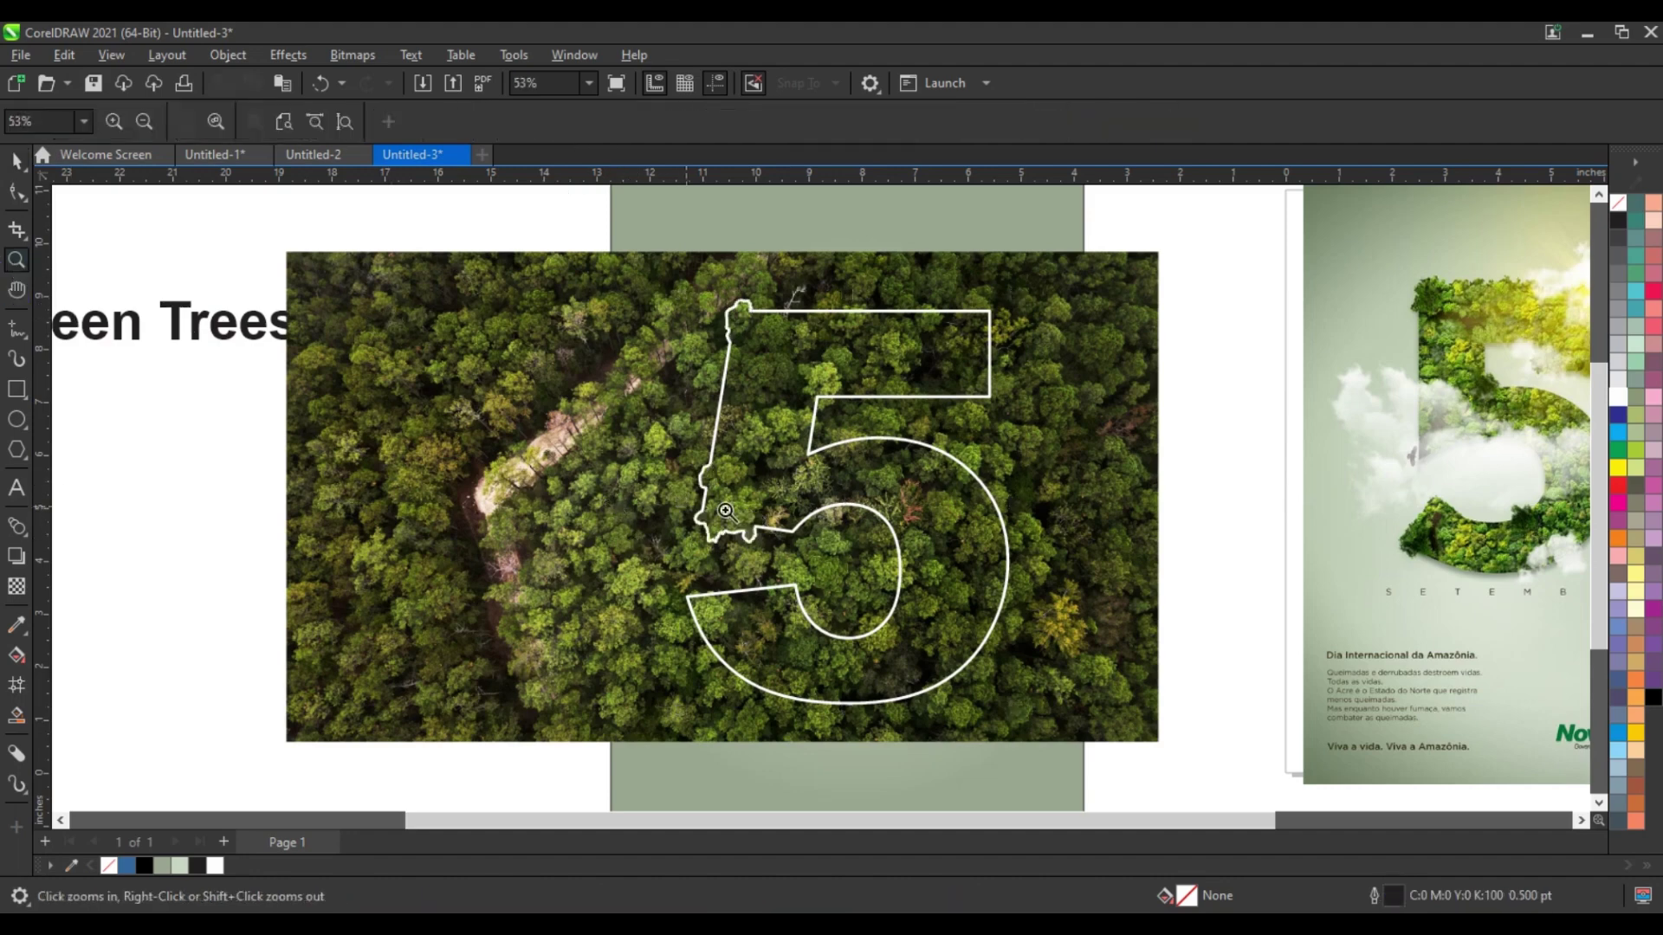
pyautogui.moveTo(748, 439); pyautogui.dragTo(1102, 674)
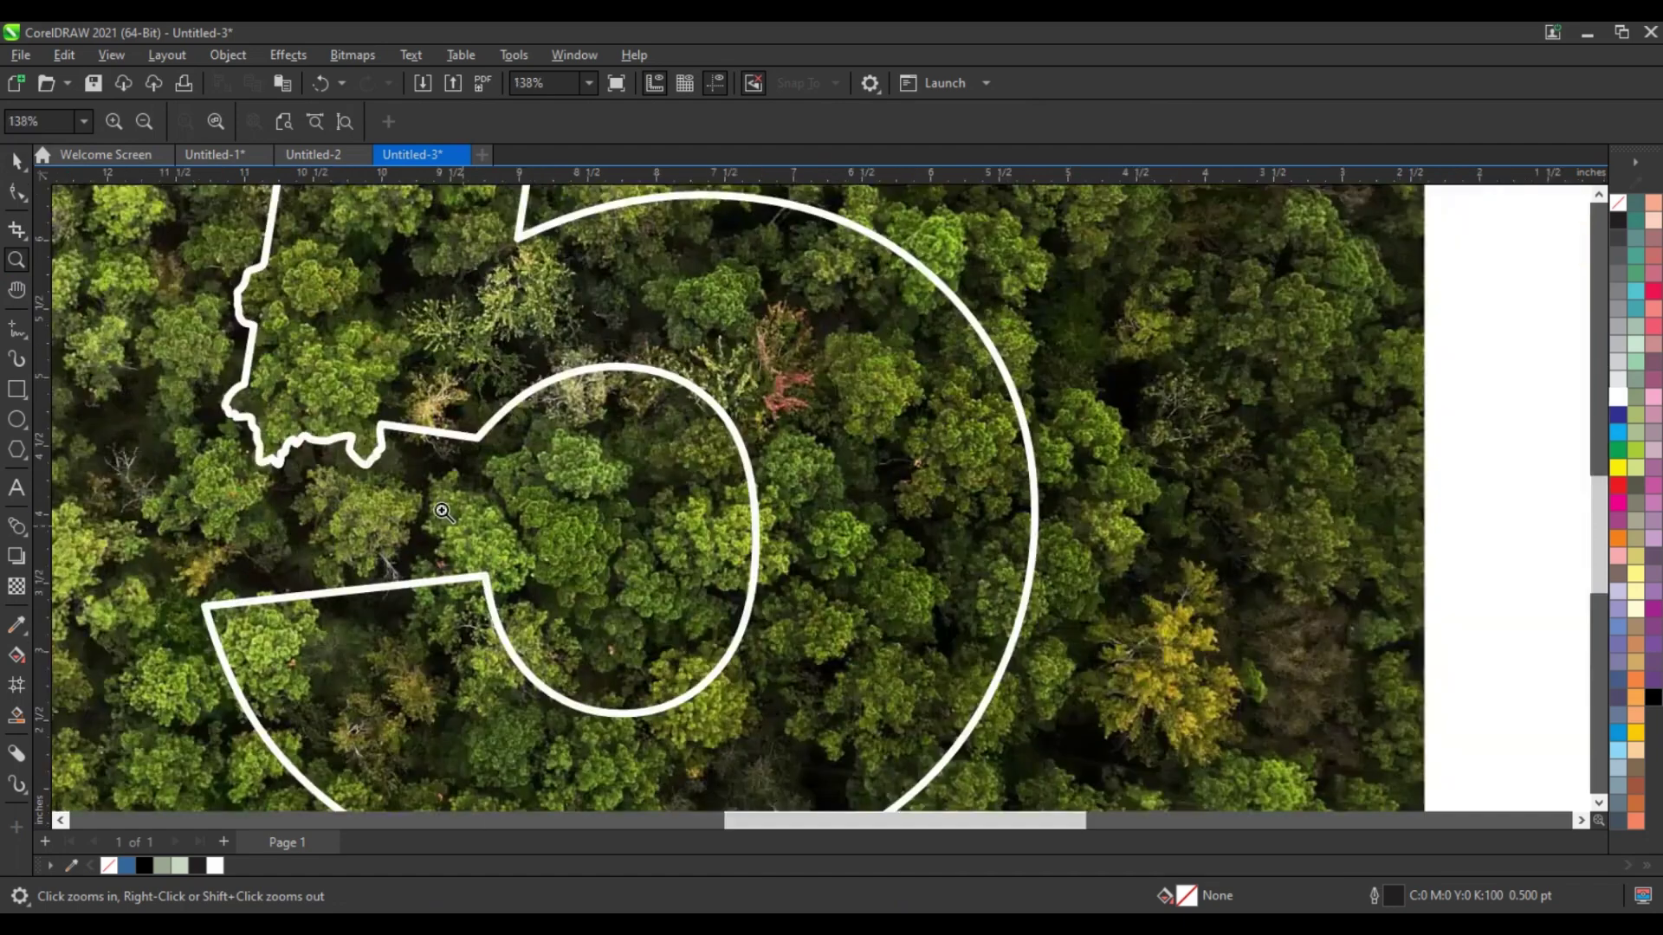
pyautogui.moveTo(439, 509); pyautogui.dragTo(933, 782)
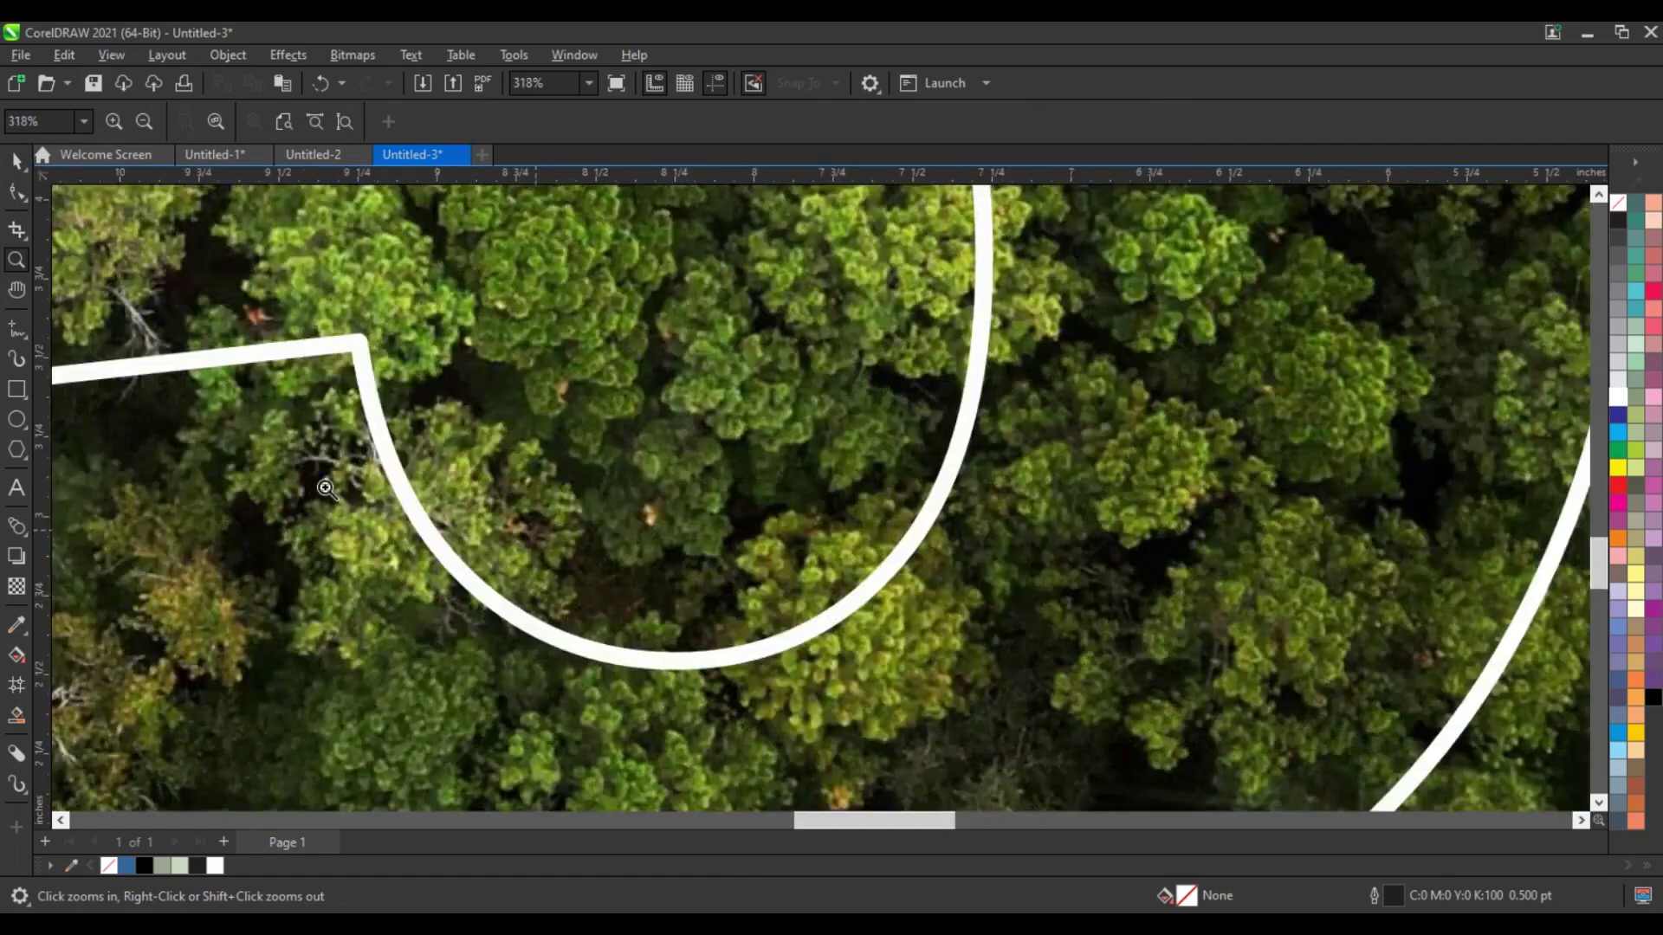
pyautogui.click(15, 328)
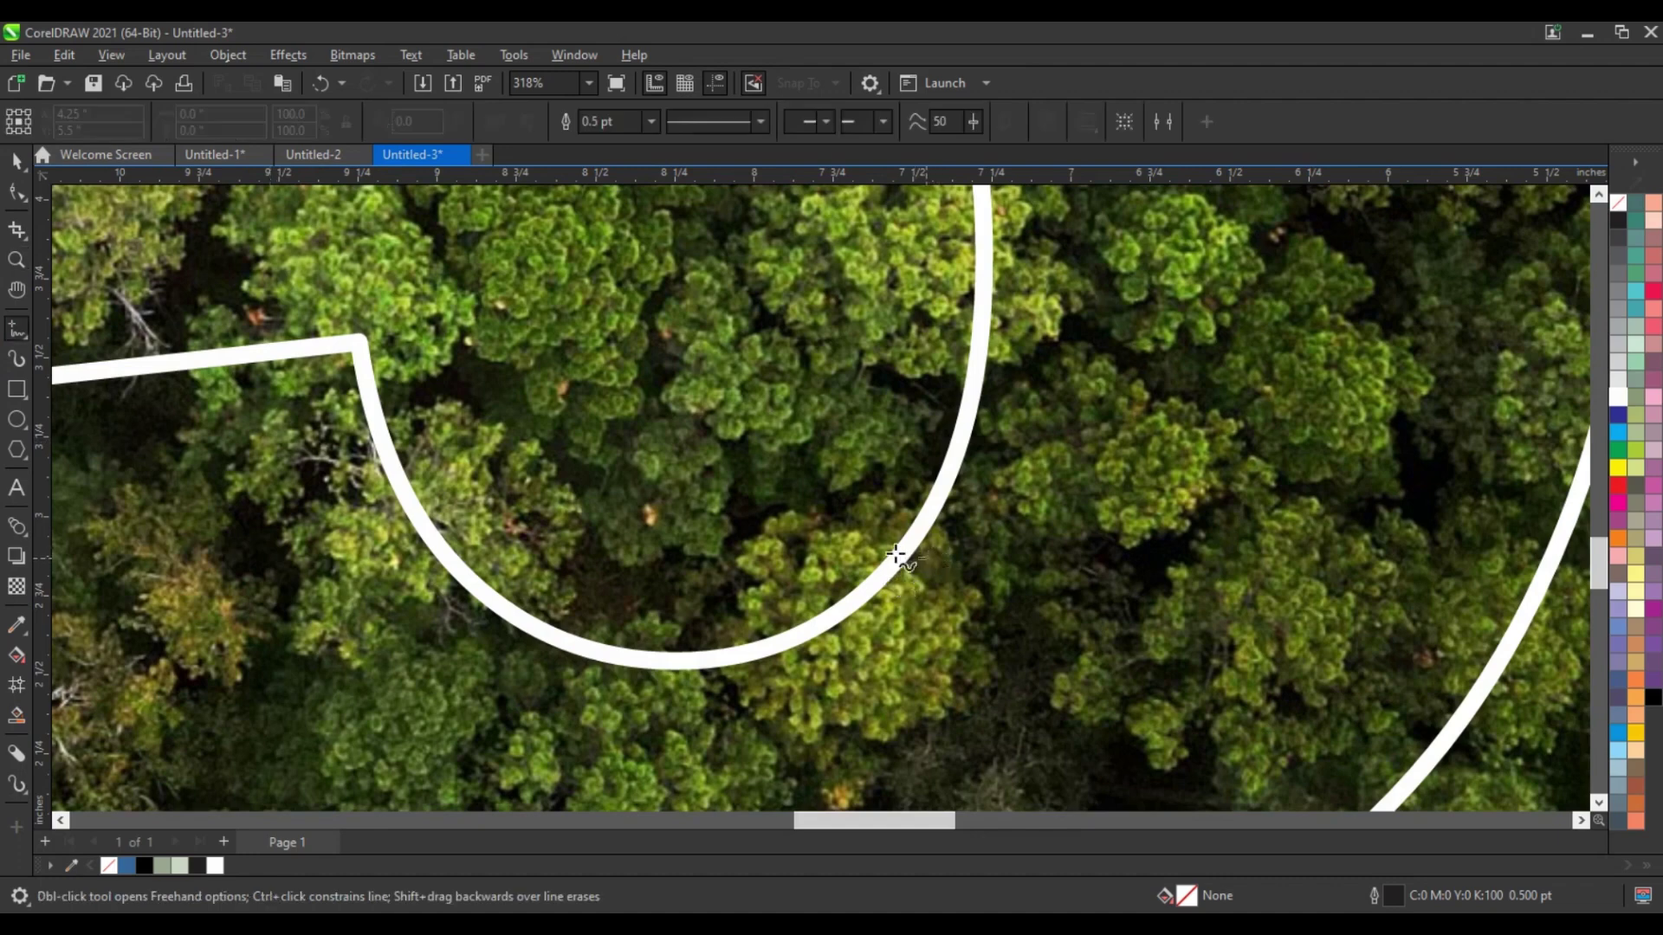
pyautogui.moveTo(865, 543)
pyautogui.mouseDown()
pyautogui.moveTo(811, 520)
pyautogui.moveTo(756, 613)
pyautogui.moveTo(929, 559)
pyautogui.mouseUp()
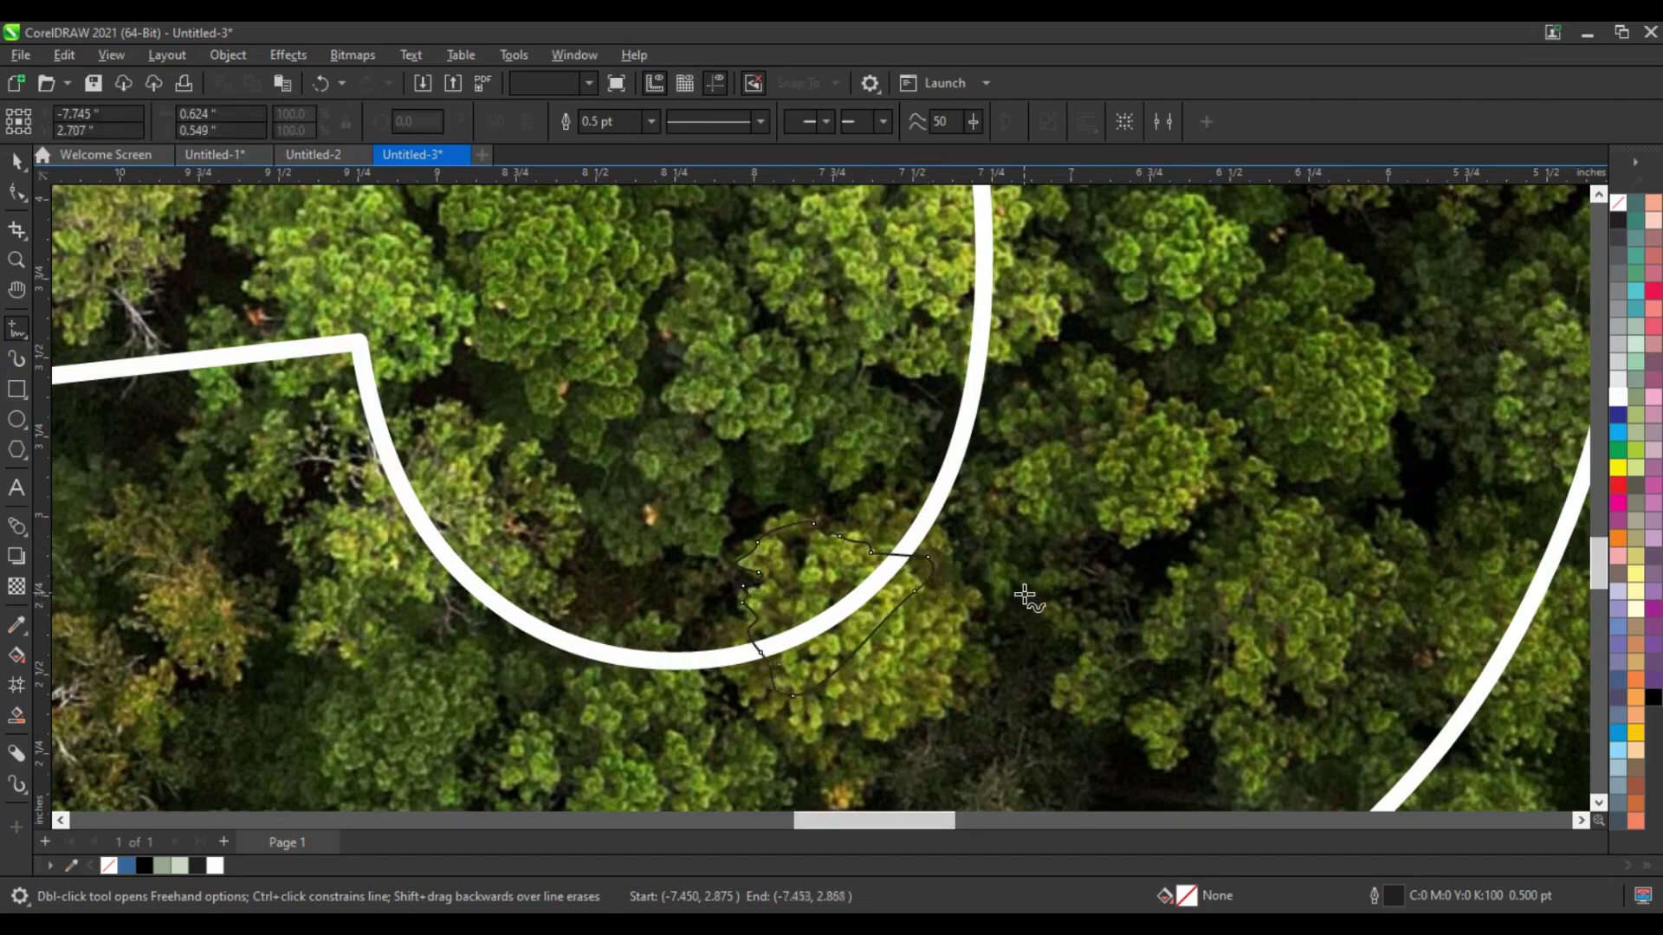
pyautogui.press('space')
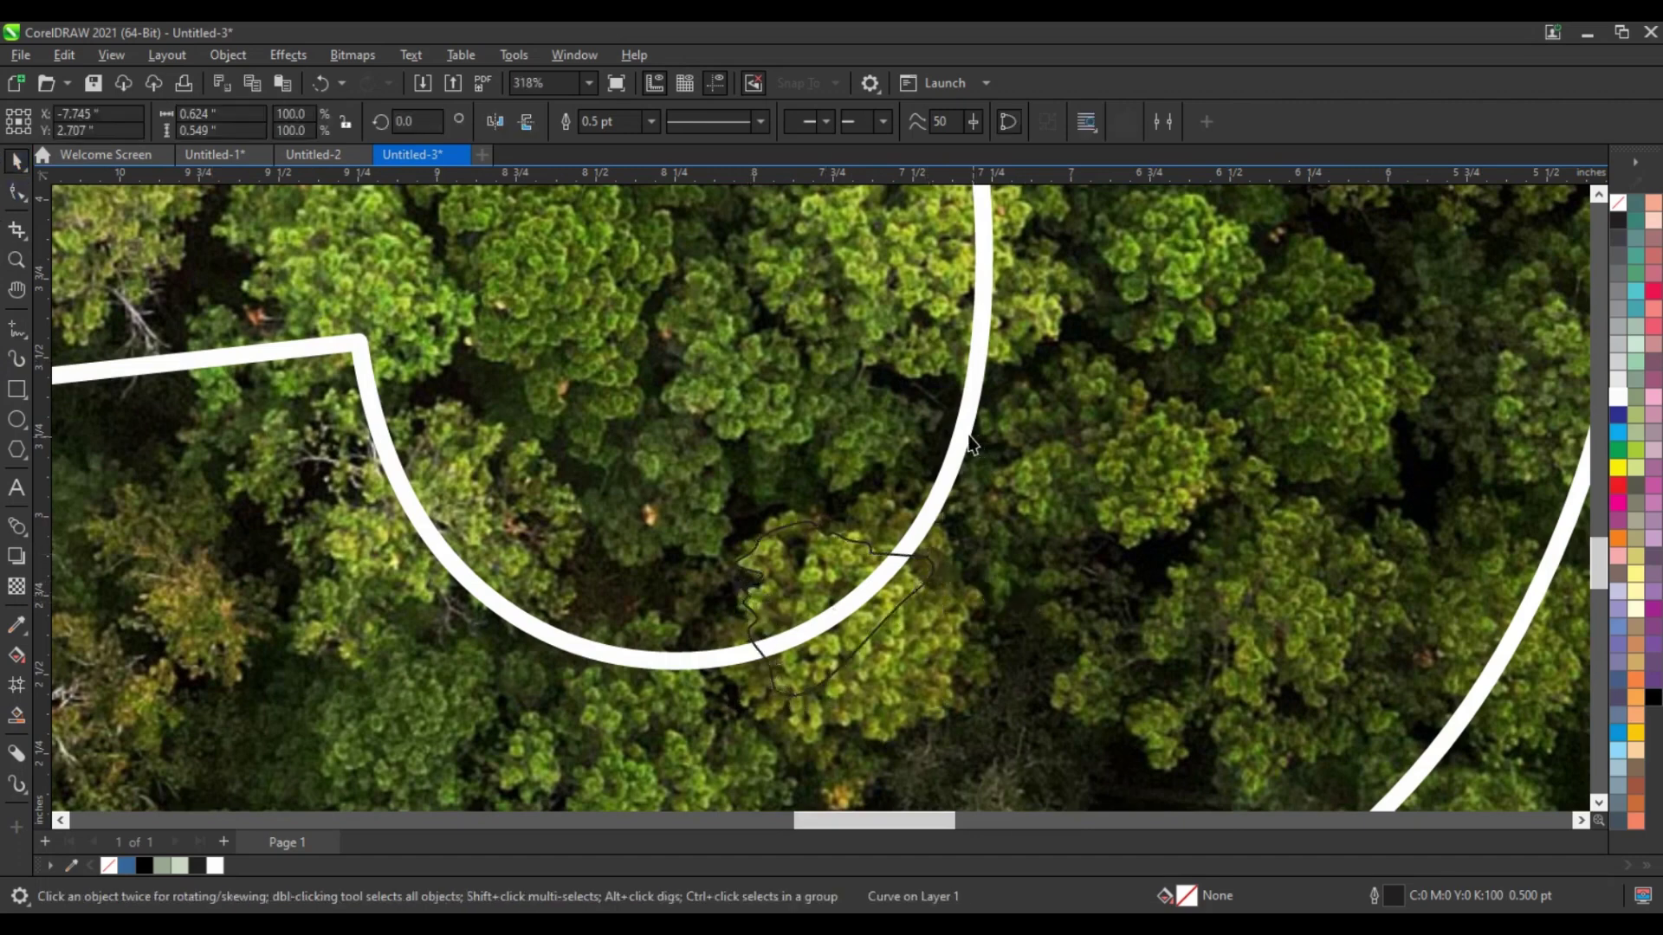
pyautogui.keyDown('shift'); pyautogui.click(970, 437); pyautogui.keyUp('shift')
pyautogui.click(604, 126)
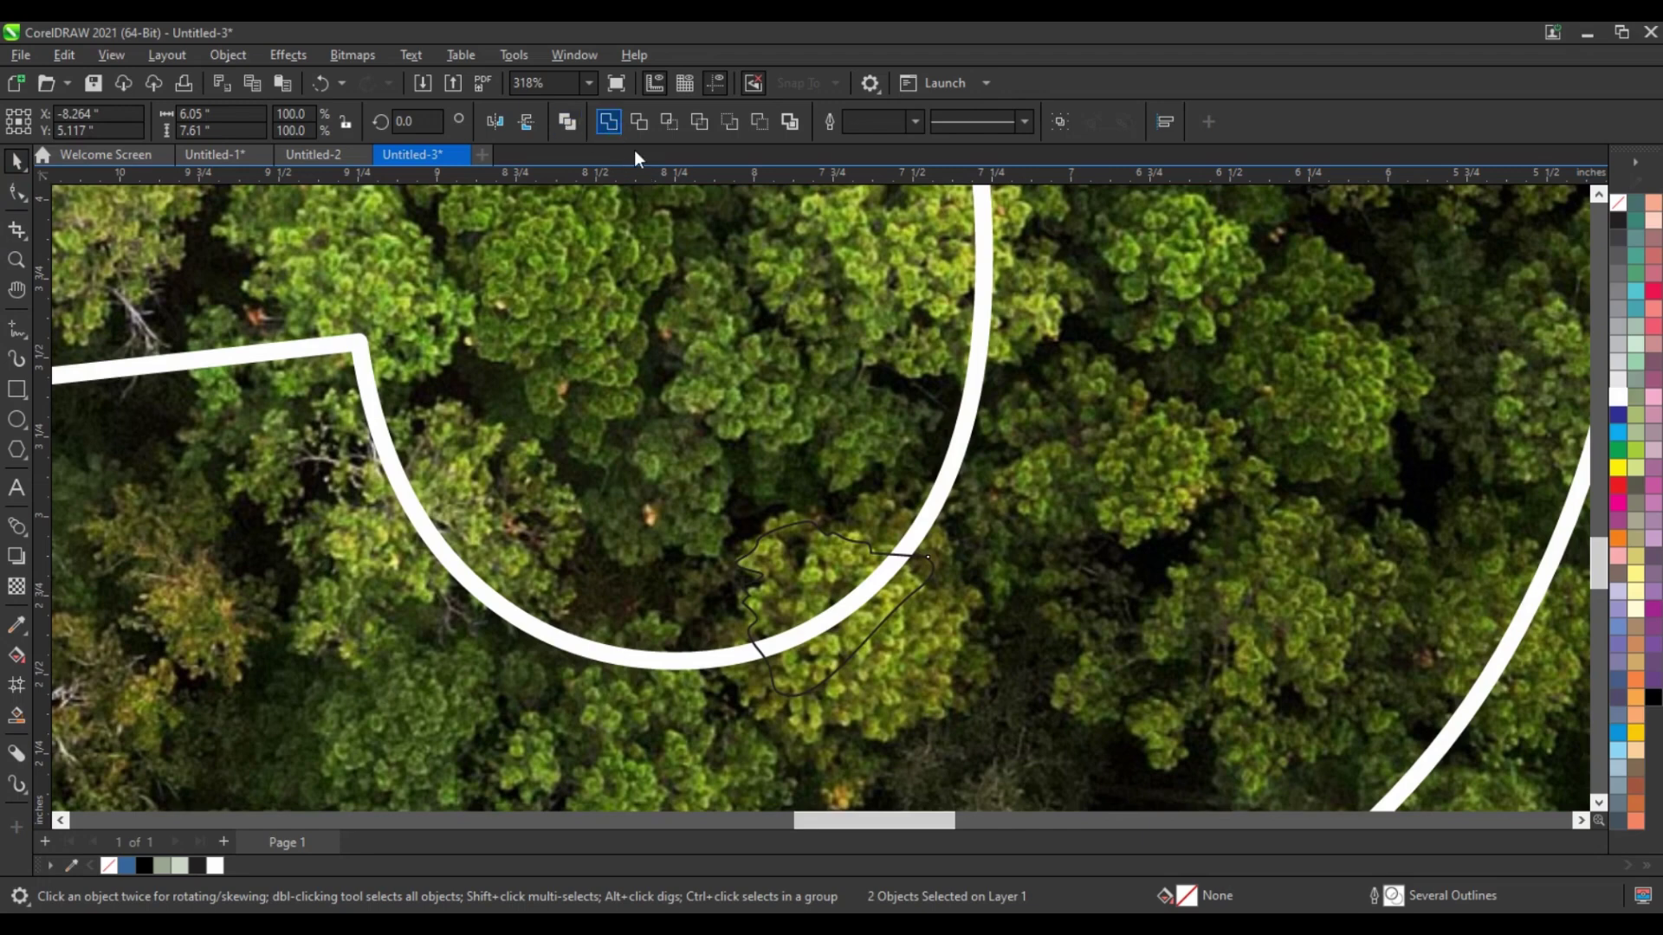
# - Thin the 5's white outline to 1.5 pt and zoom out
pyautogui.click(650, 122)
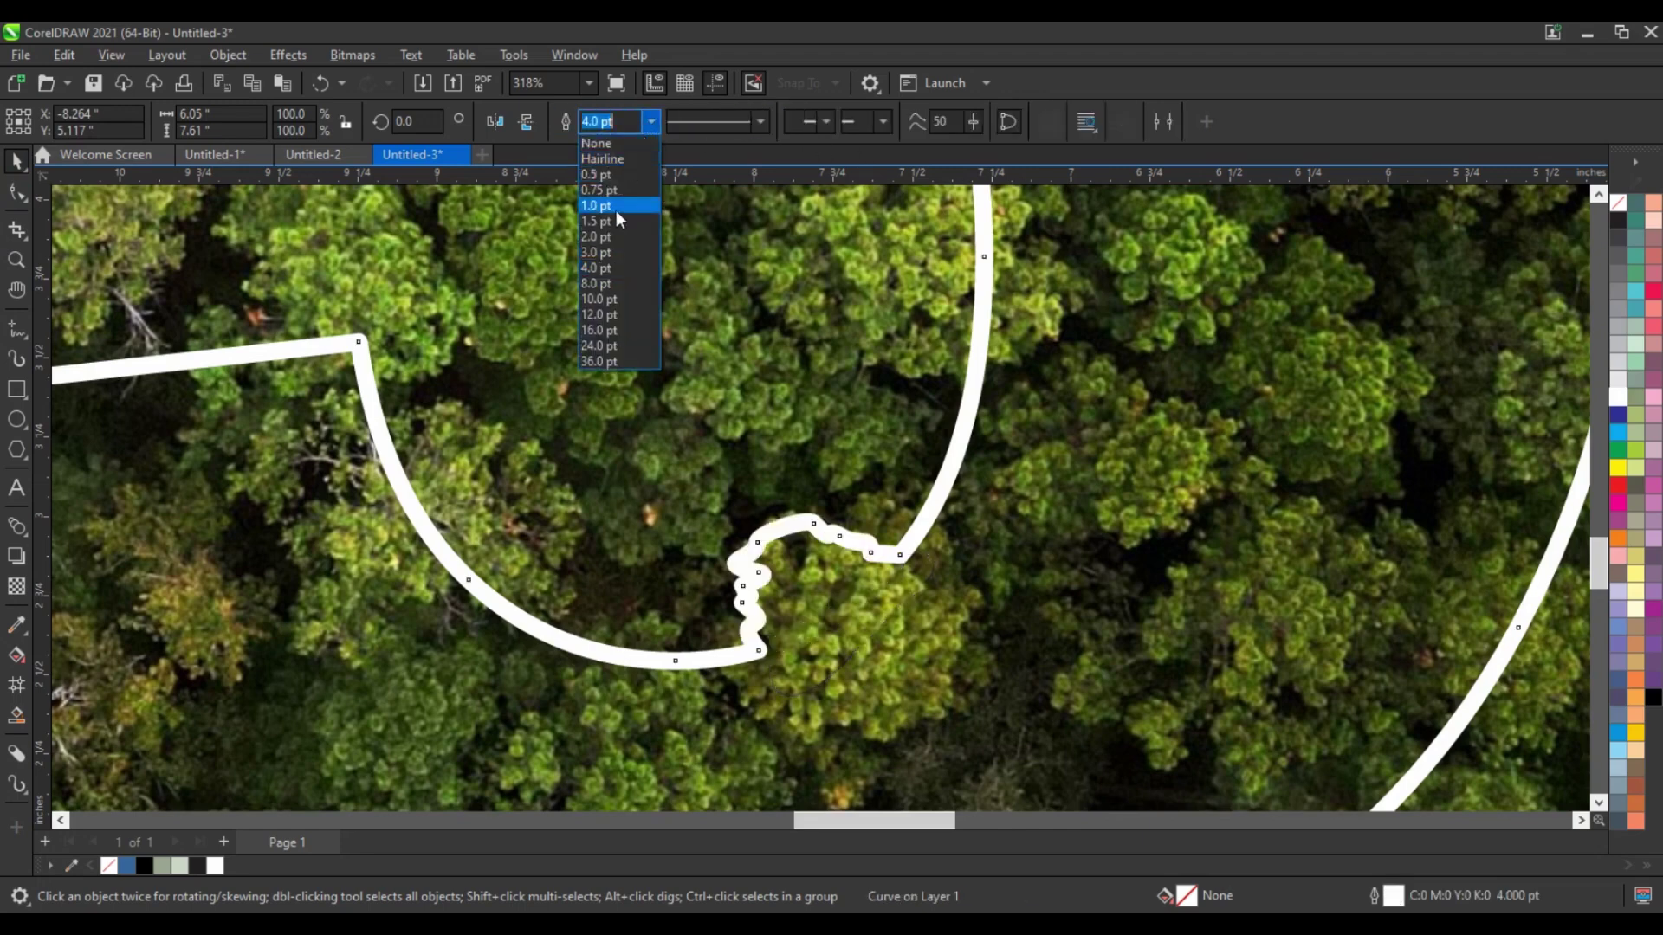
pyautogui.click(615, 213)
pyautogui.scroll(-3, 862, 465)
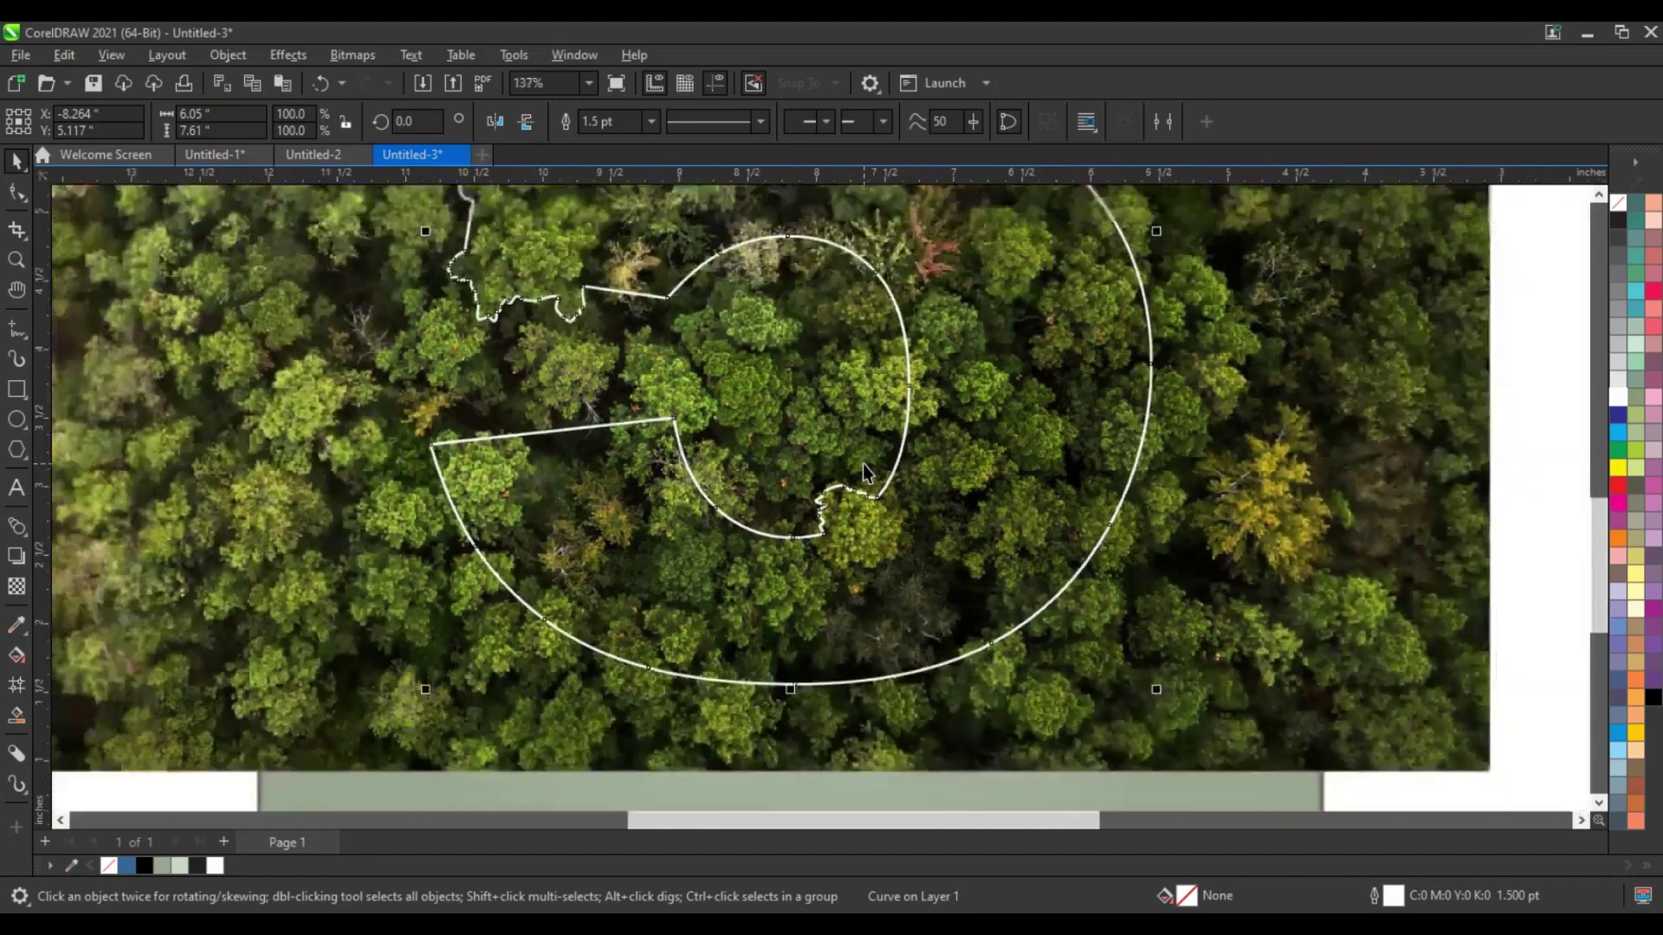
pyautogui.scroll(-3, 862, 464)
pyautogui.scroll(-2, 1163, 517)
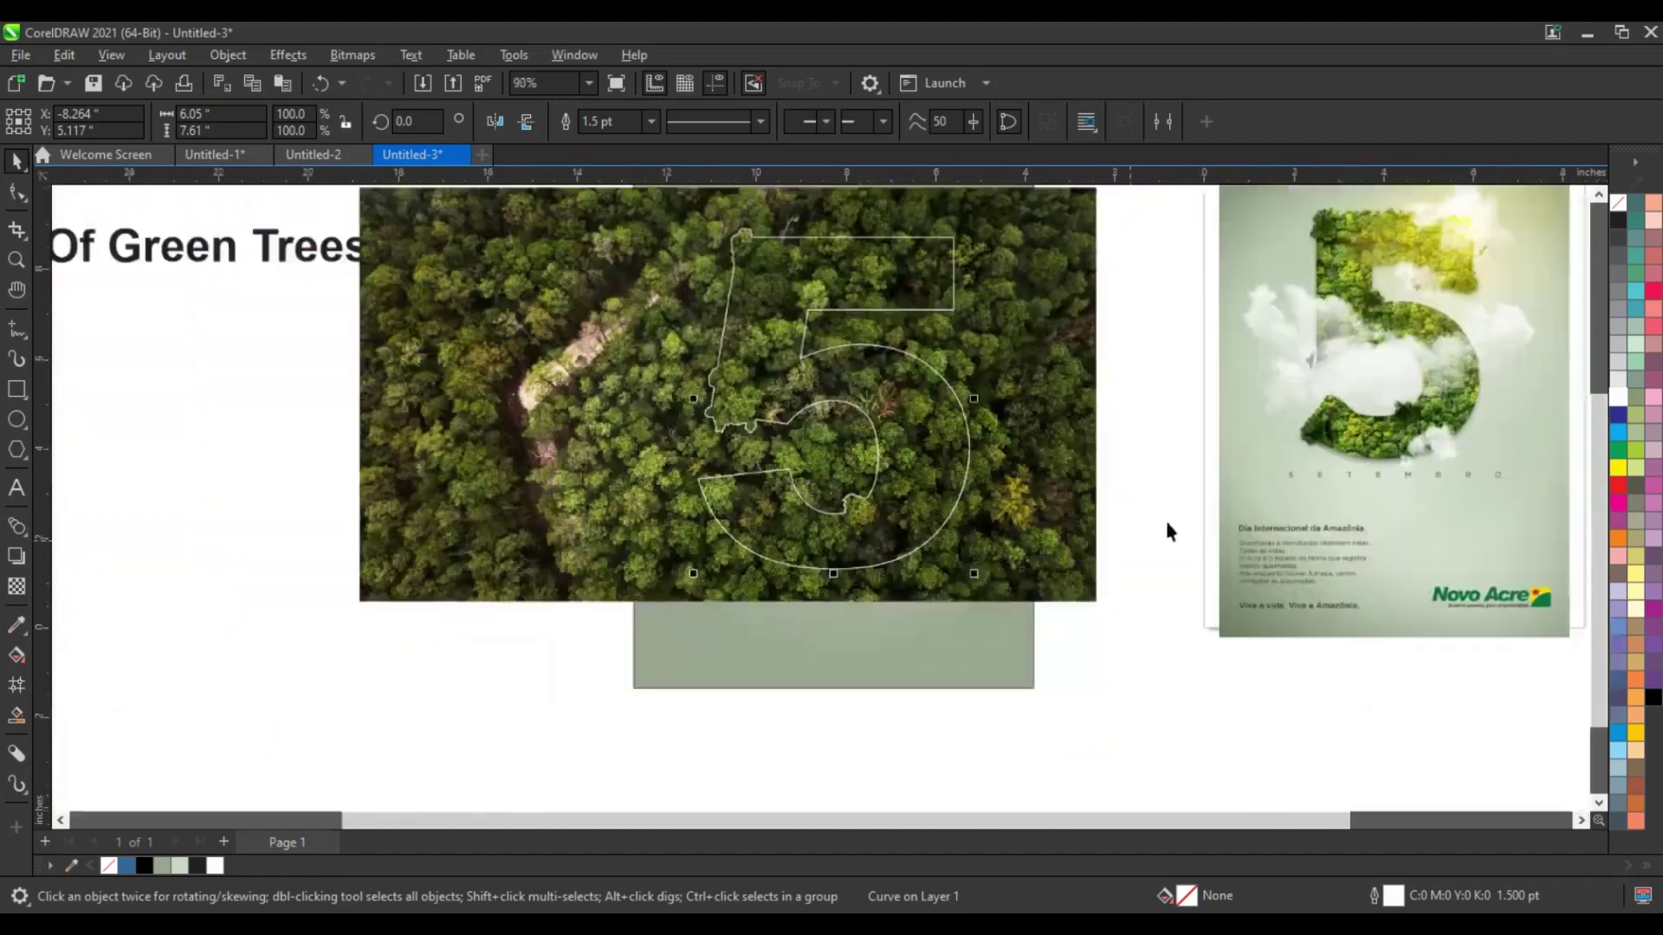
# - Trace a leafy shape at the top bar's inner right corner and weld it into the 5
pyautogui.click(15, 260)
pyautogui.moveTo(703, 236); pyautogui.dragTo(1027, 367)
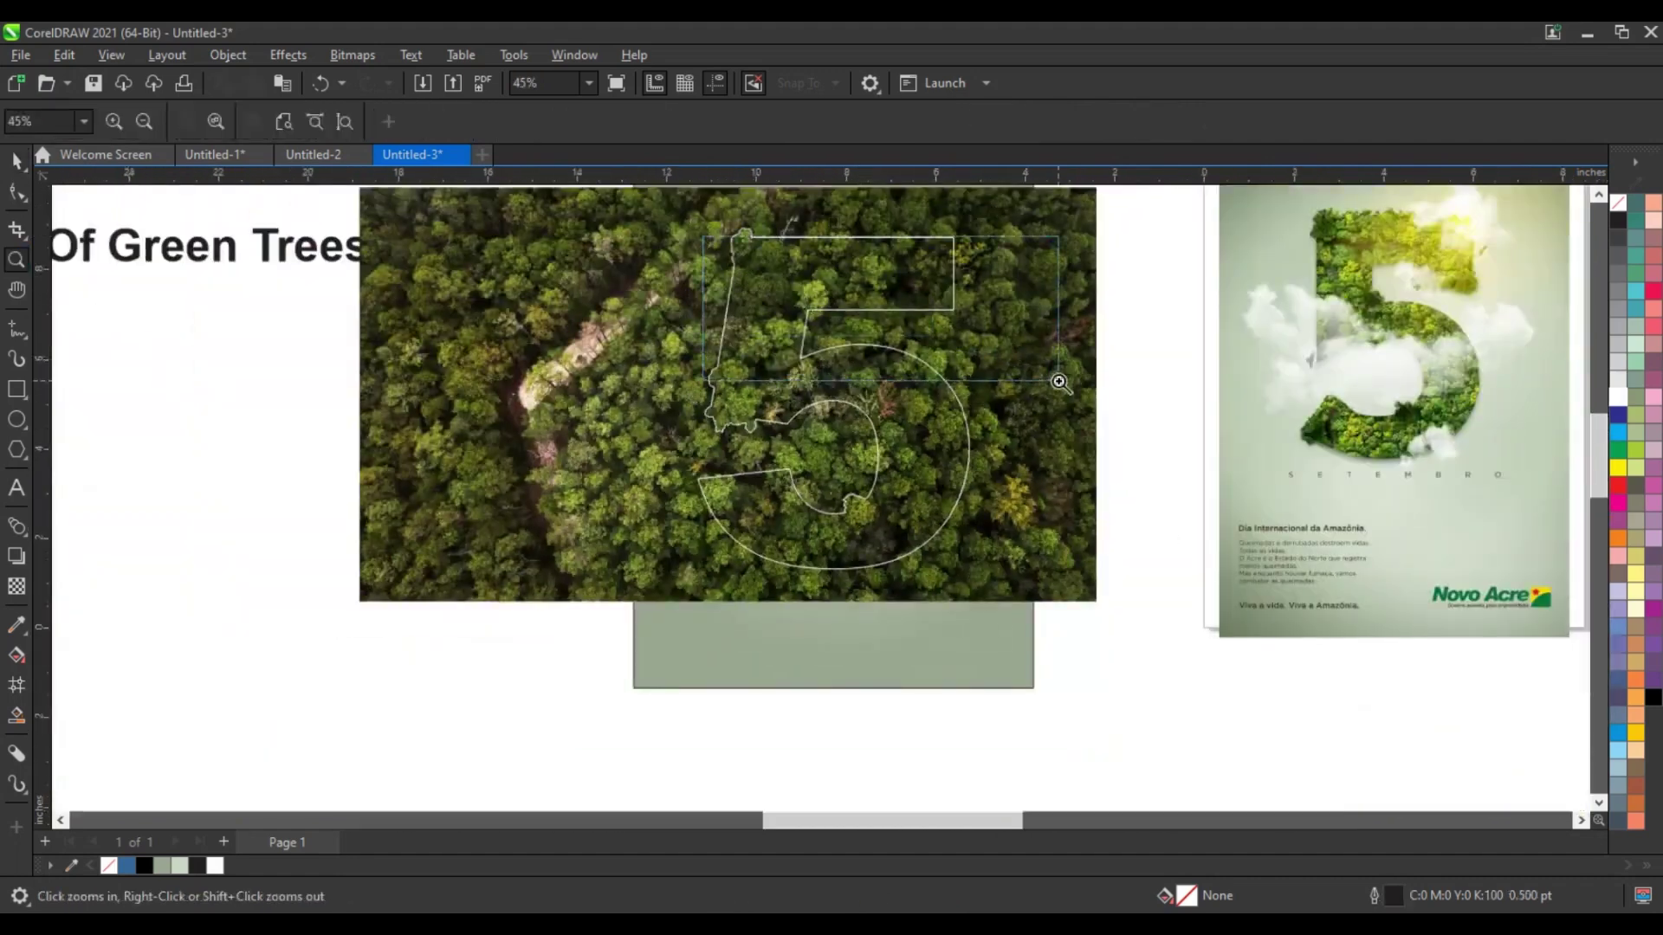
pyautogui.moveTo(459, 359); pyautogui.dragTo(1361, 638)
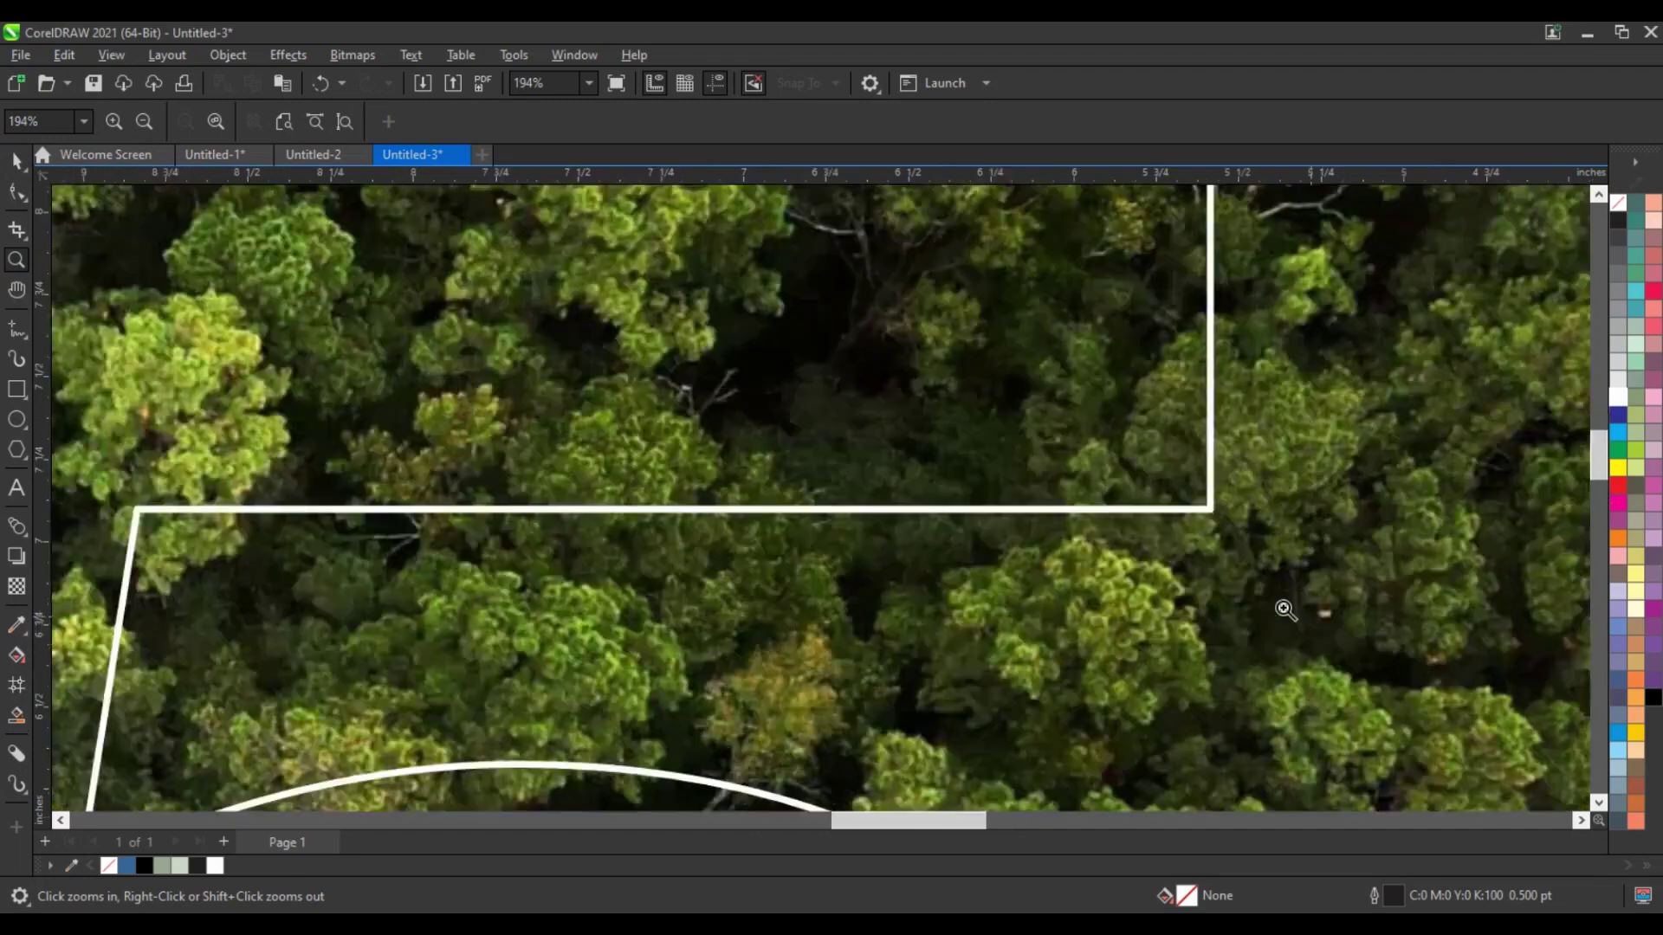
pyautogui.press('F5')
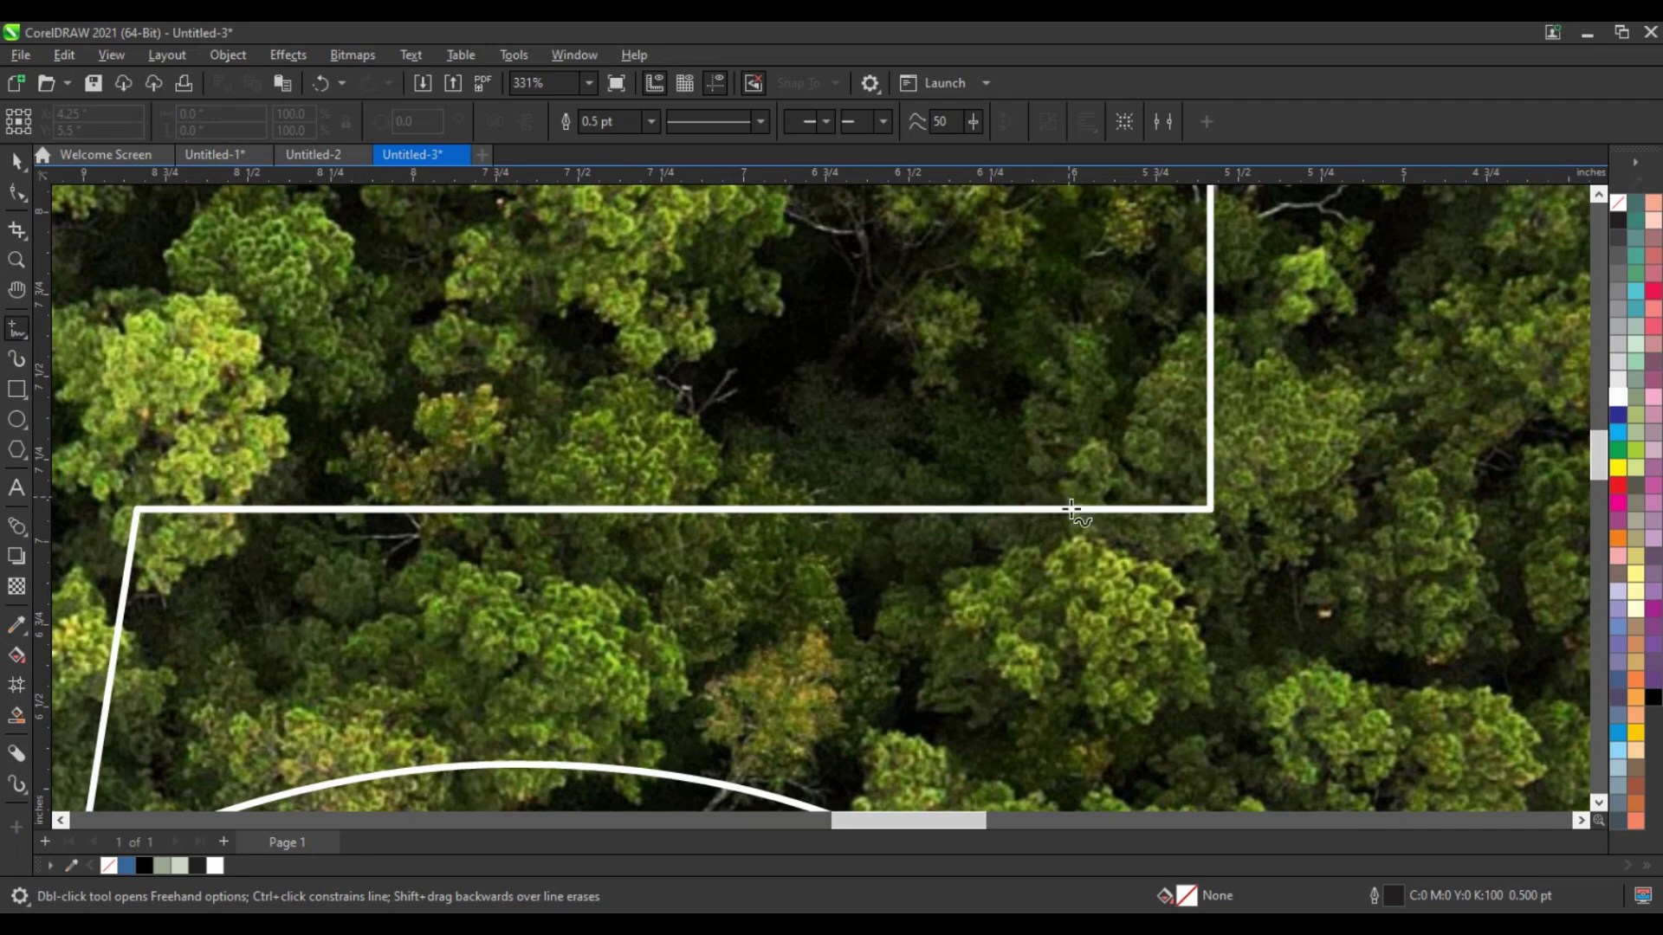
pyautogui.moveTo(1150, 549); pyautogui.dragTo(1191, 554)
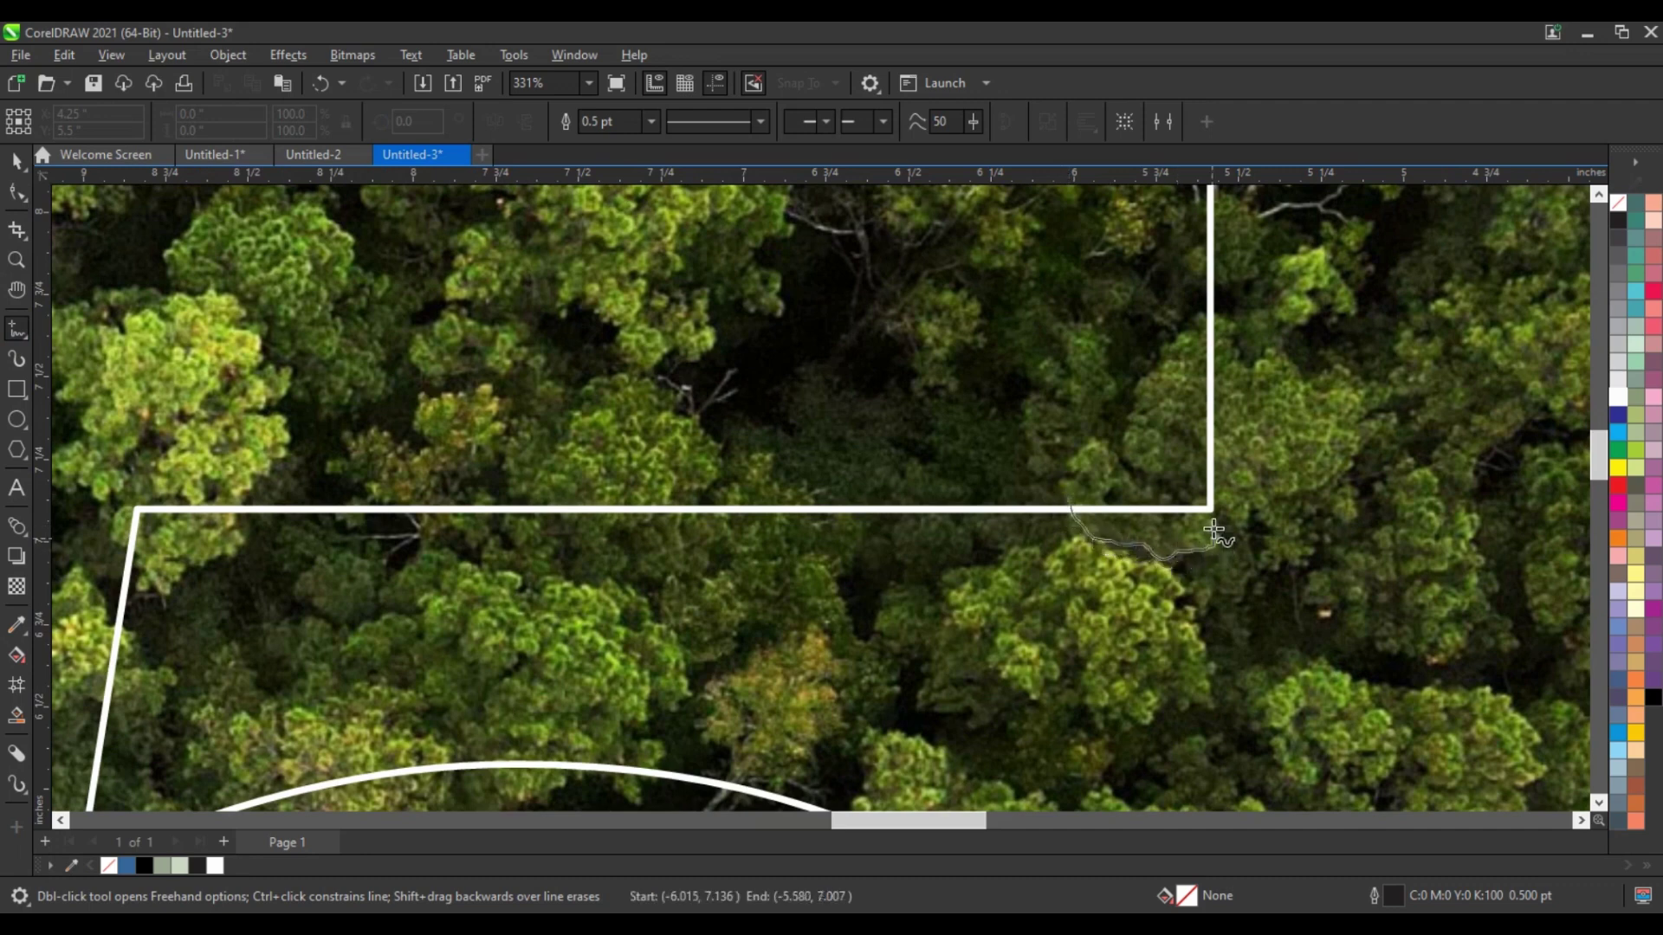
pyautogui.moveTo(1258, 486); pyautogui.dragTo(1268, 464)
pyautogui.moveTo(1195, 317); pyautogui.dragTo(1070, 495)
pyautogui.click(16, 194)
pyautogui.click(16, 161)
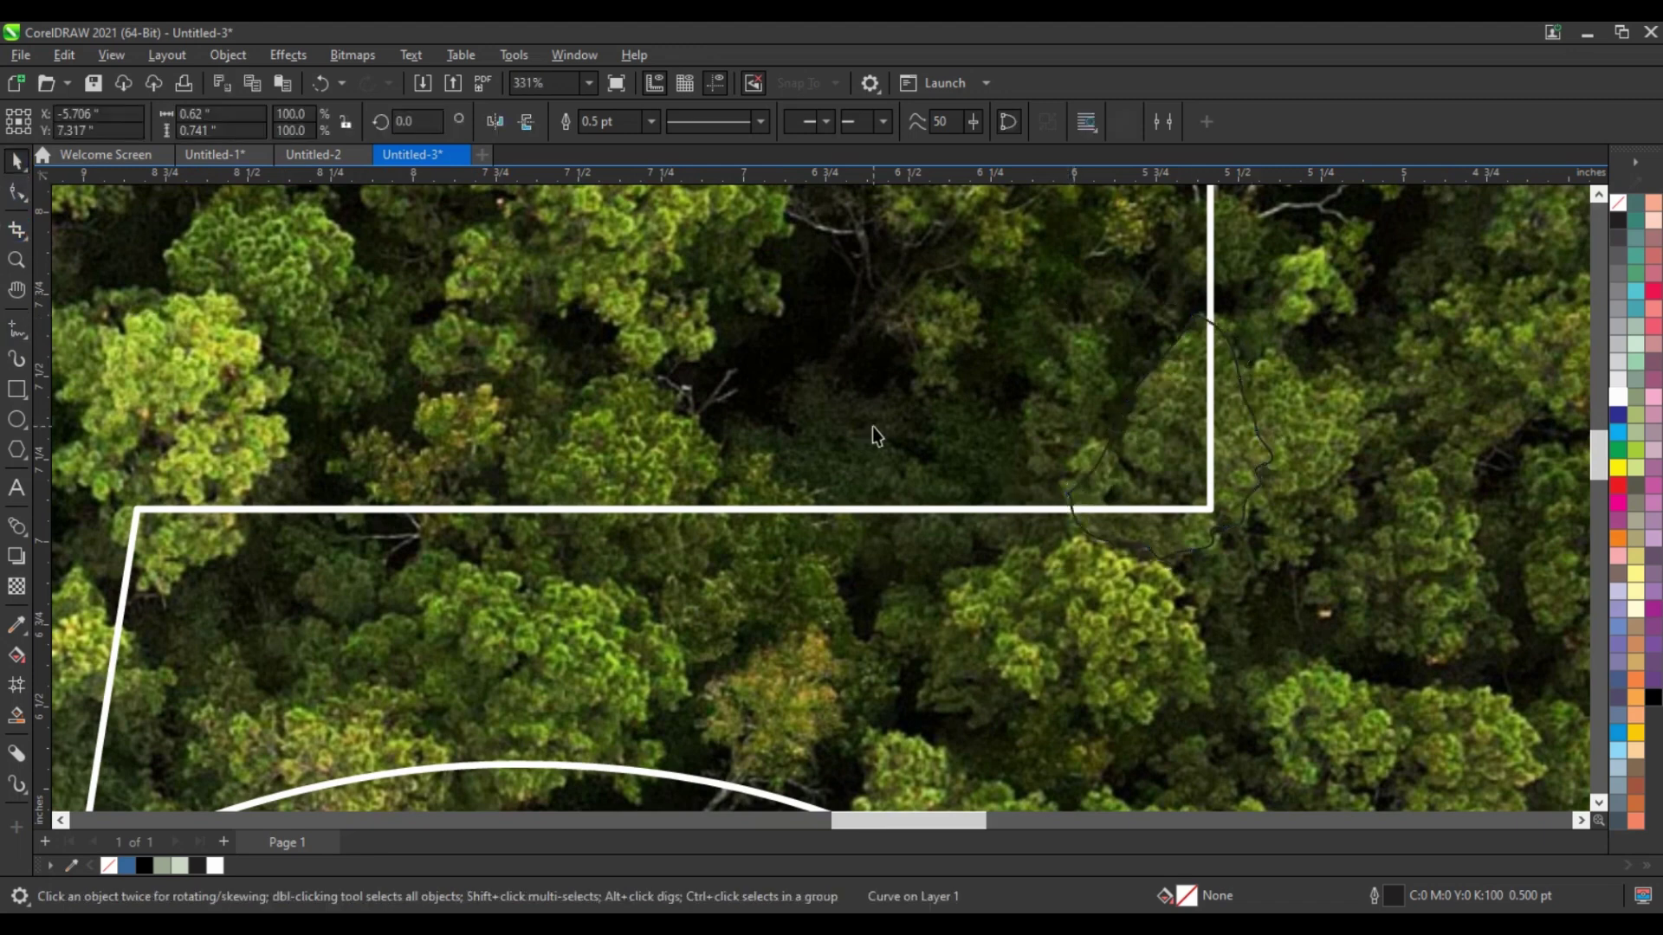
pyautogui.hotkey('ctrl', 'a')
pyautogui.click(605, 127)
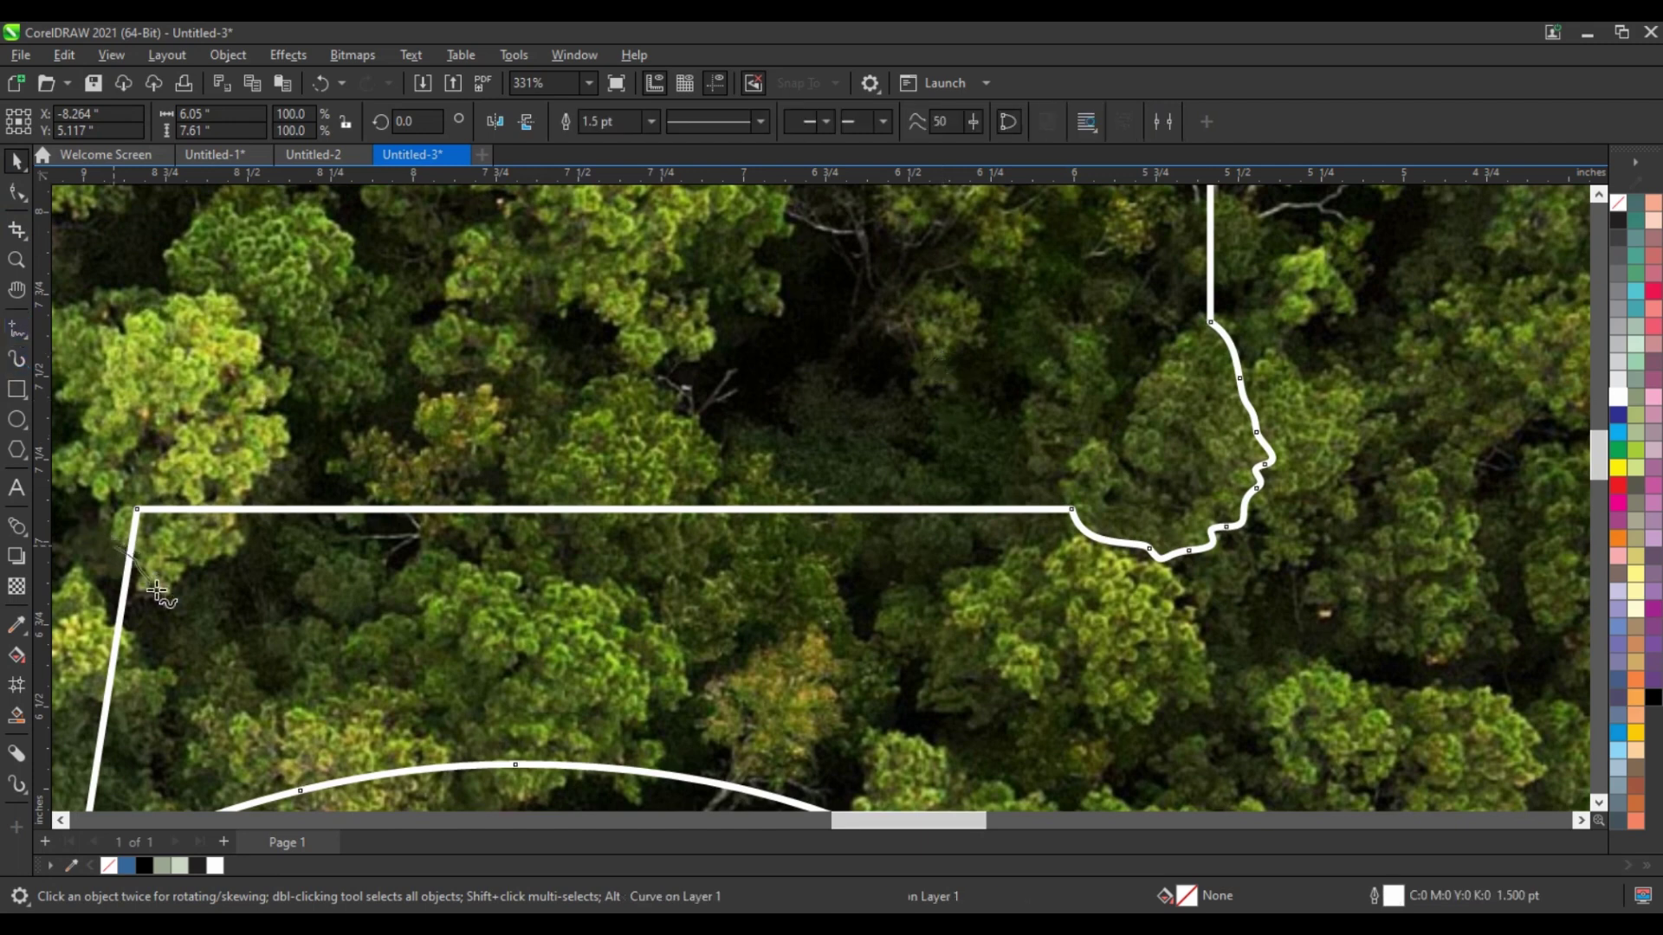
# - Trace a second leafy shape at the top-left corner and weld it into the outline
pyautogui.moveTo(175, 563); pyautogui.dragTo(235, 551)
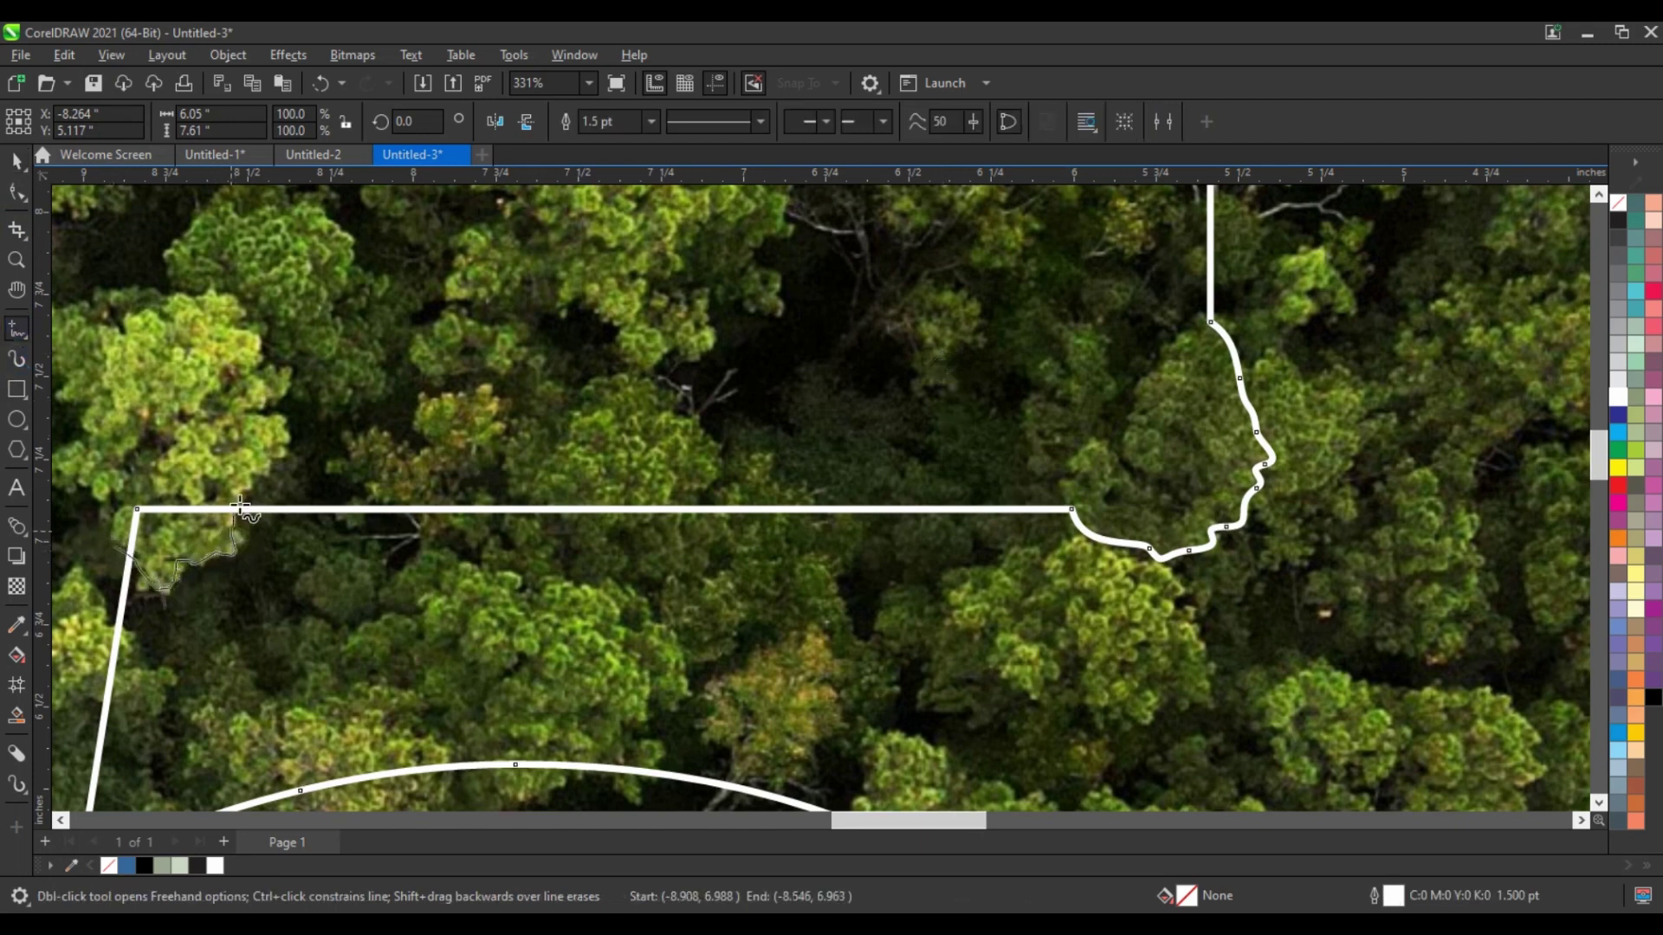
pyautogui.moveTo(115, 523); pyautogui.dragTo(114, 541)
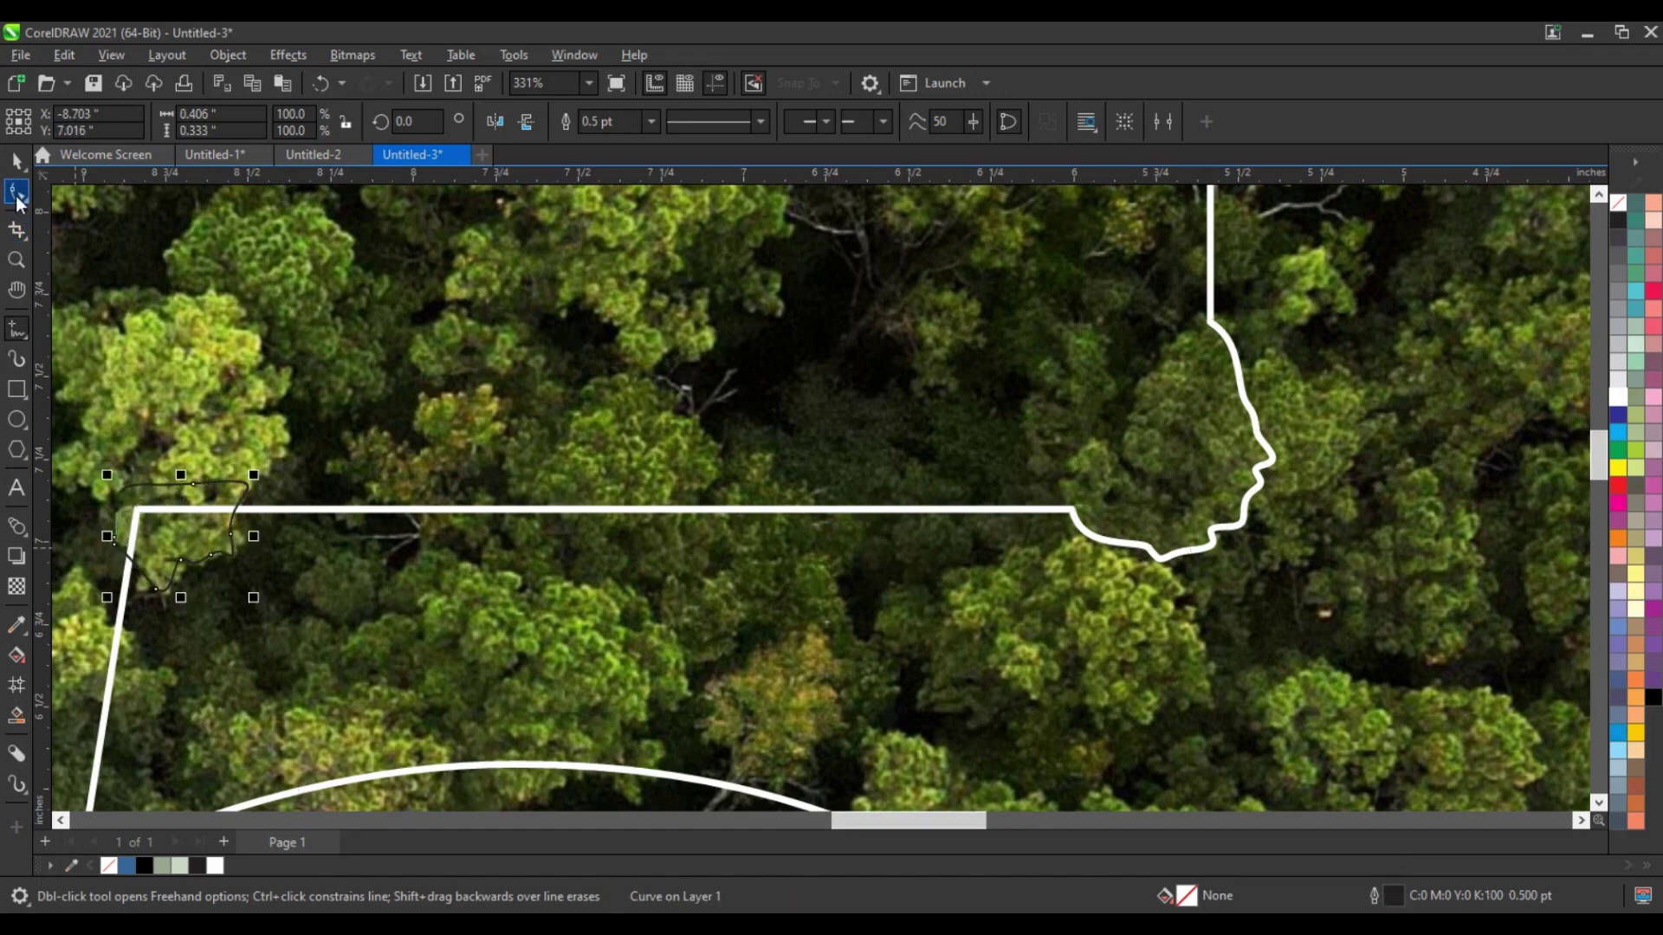
pyautogui.hotkey('ctrl', 'a')
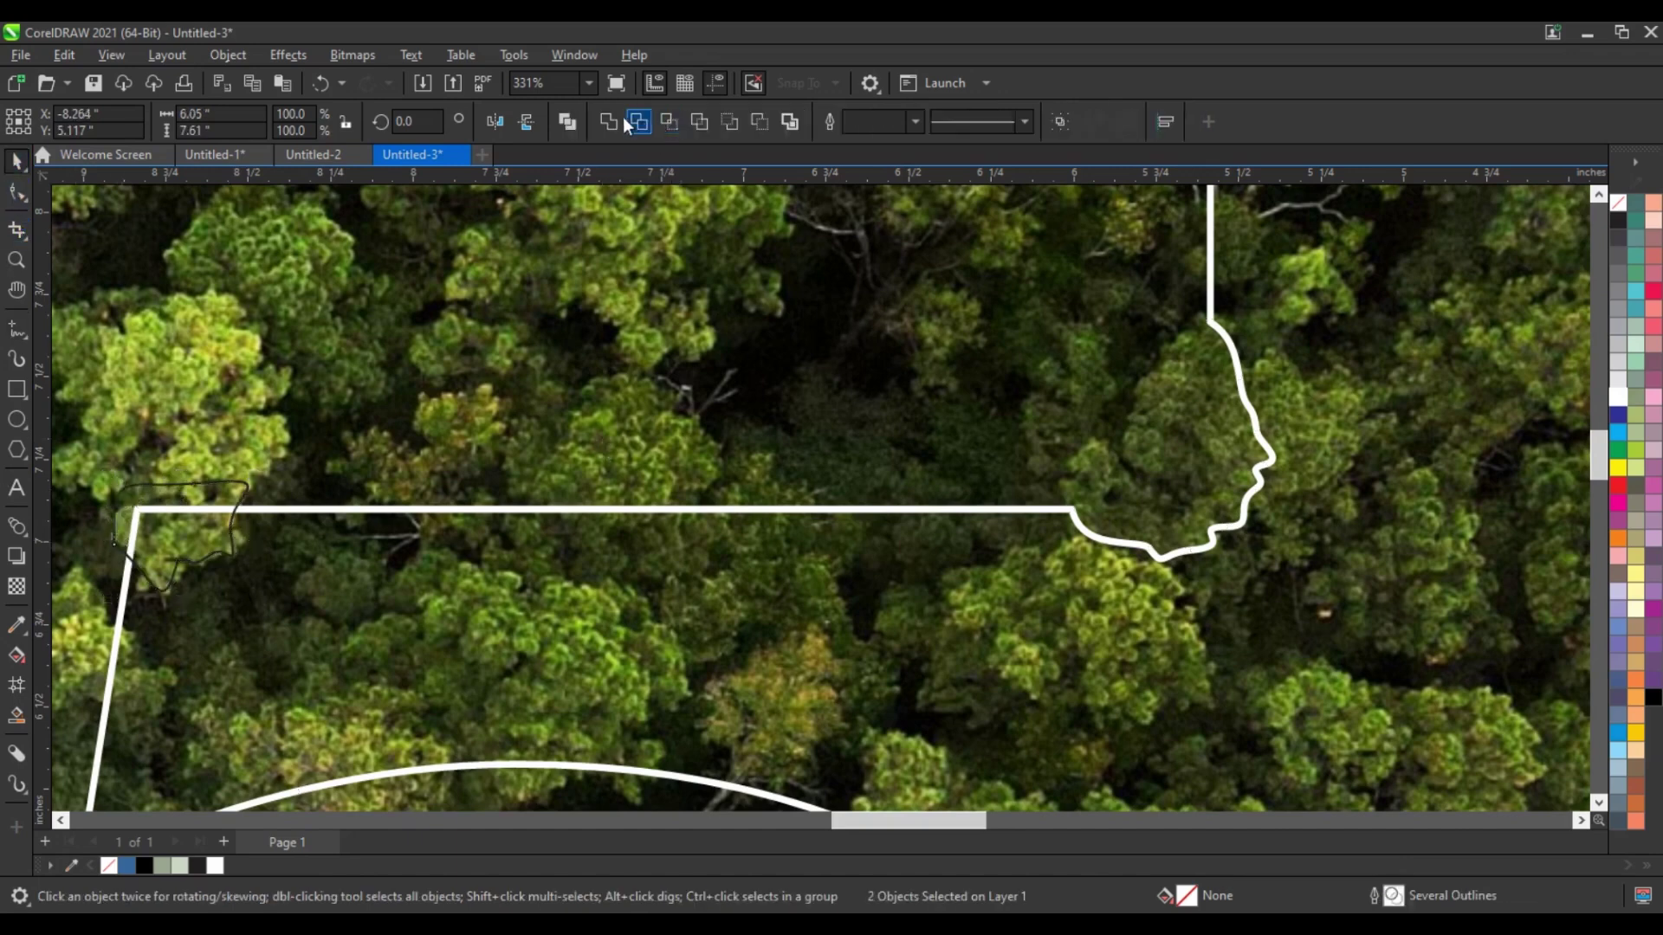
pyautogui.click(608, 122)
pyautogui.scroll(-1, 719, 518)
pyautogui.scroll(-1, 719, 518)
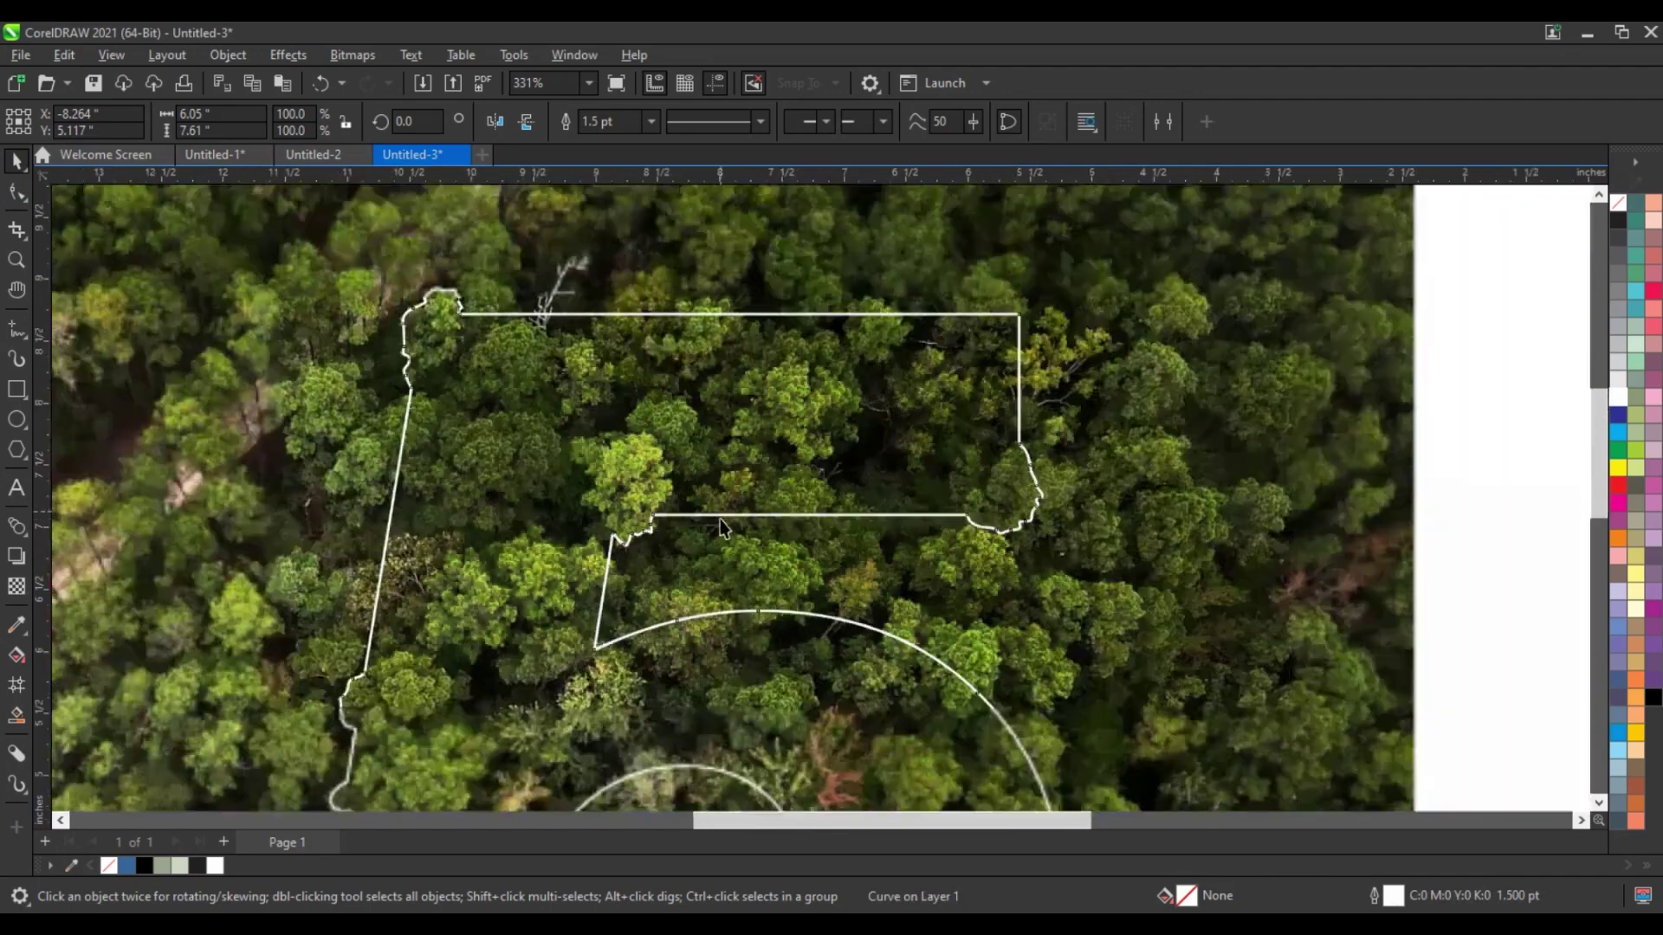
pyautogui.scroll(-1, 757, 511)
pyautogui.scroll(-2, 757, 511)
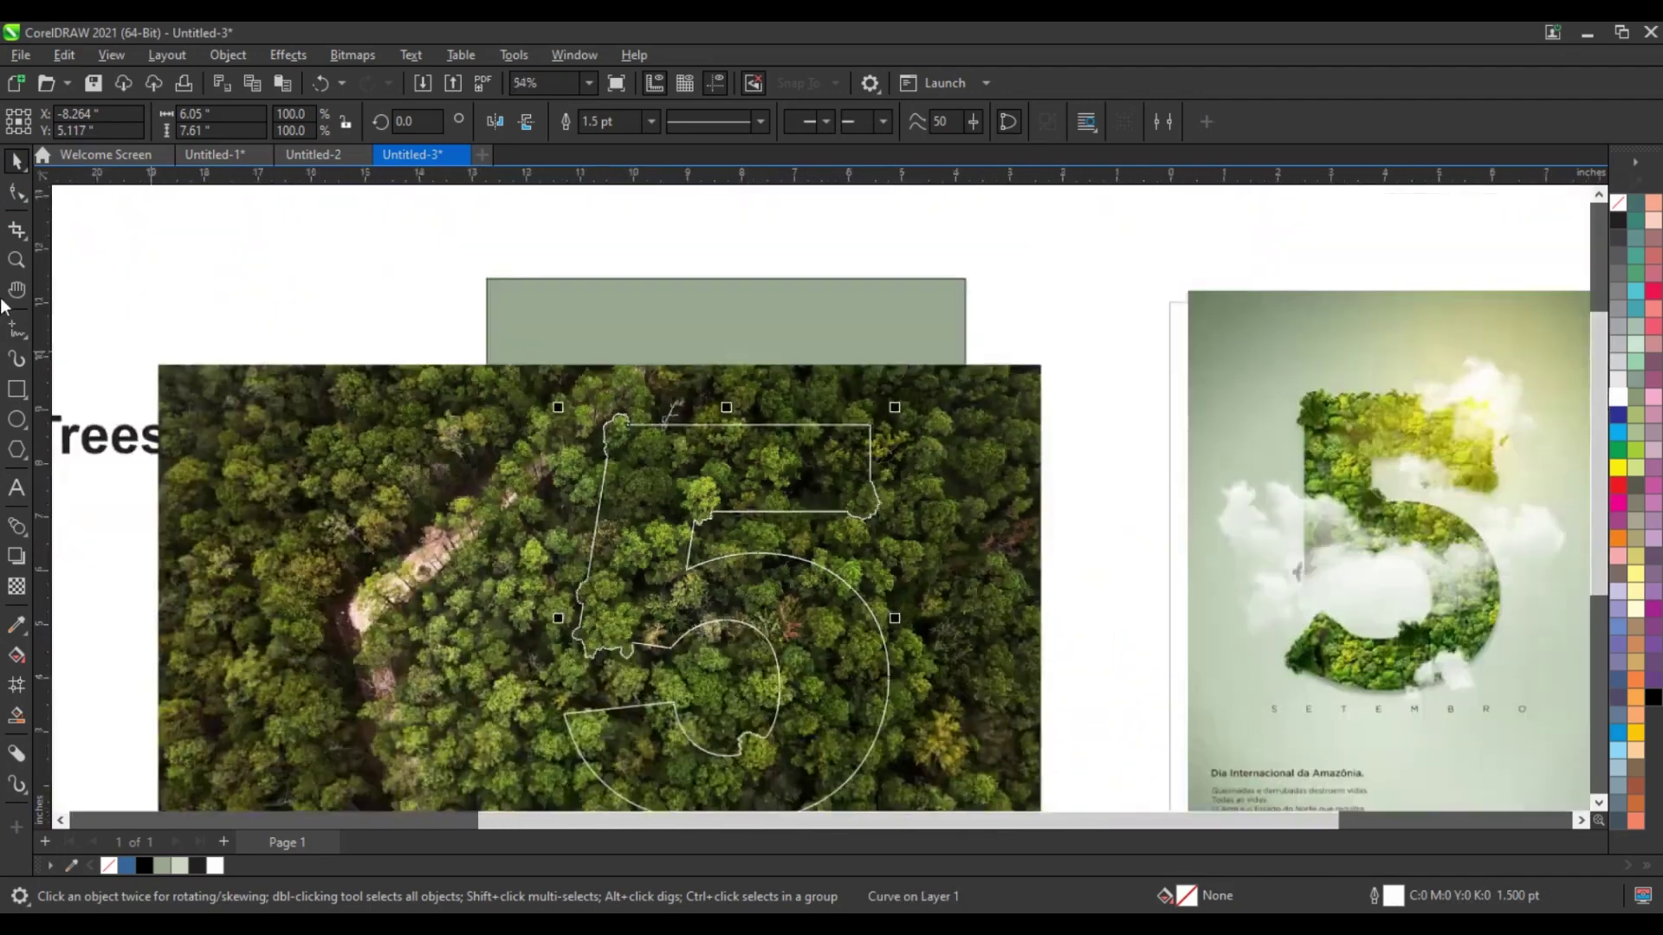
# - Zoom into the 5's top edge and trace a bumpy freehand line along it
pyautogui.click(14, 260)
pyautogui.moveTo(564, 394); pyautogui.dragTo(993, 575)
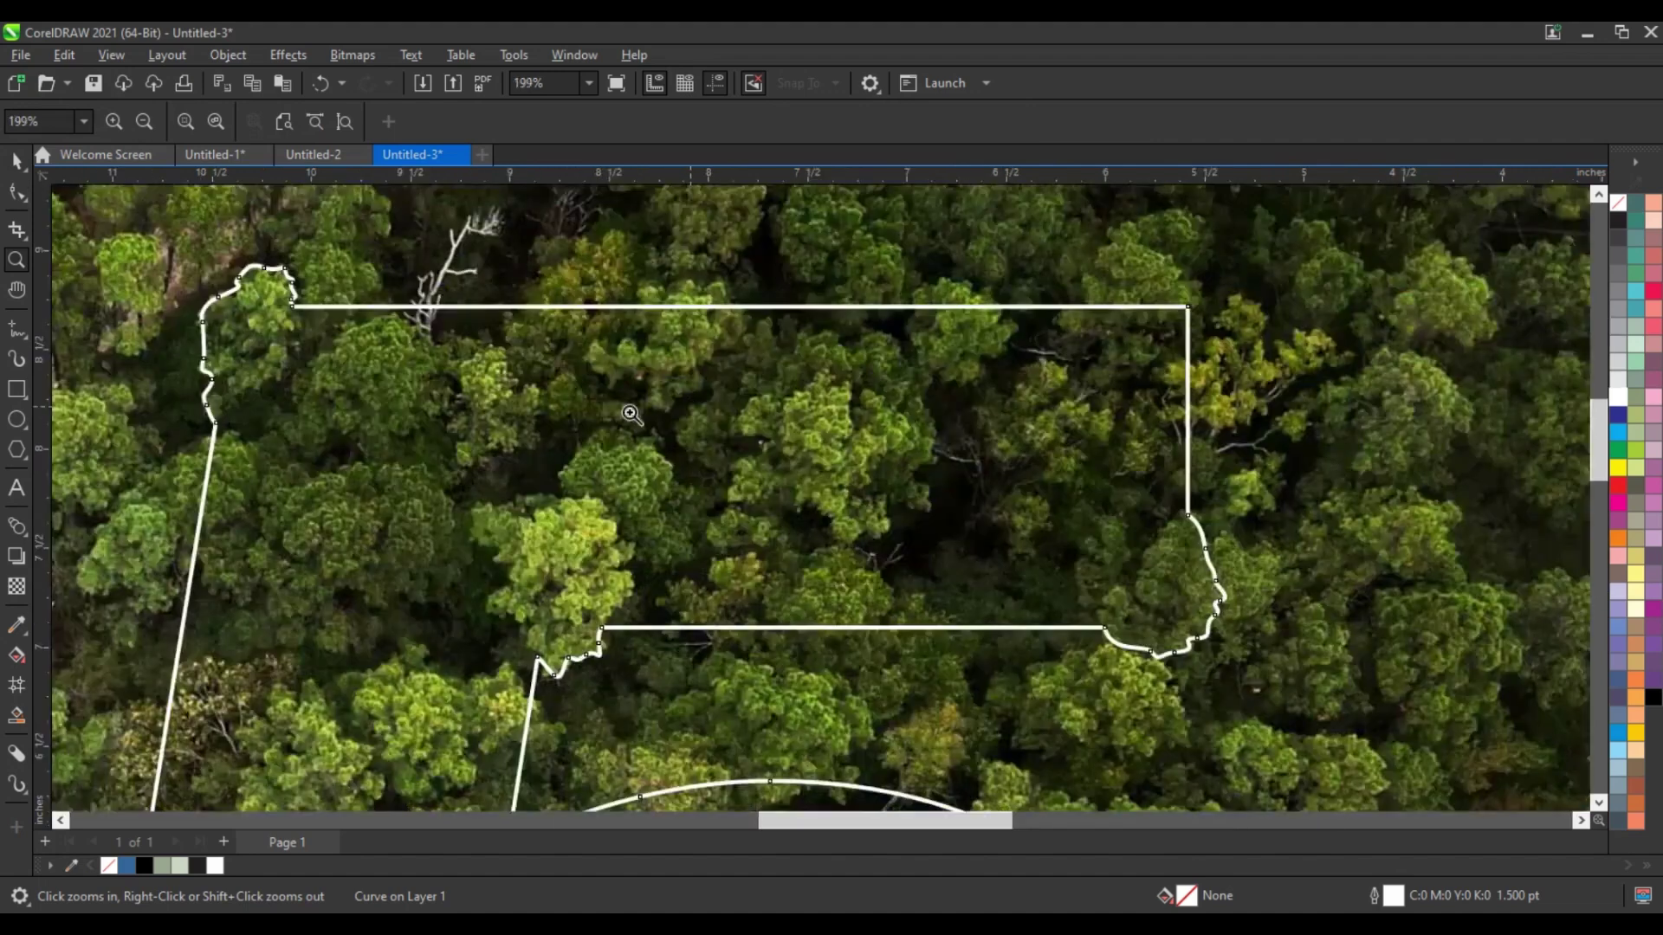
pyautogui.click(759, 349)
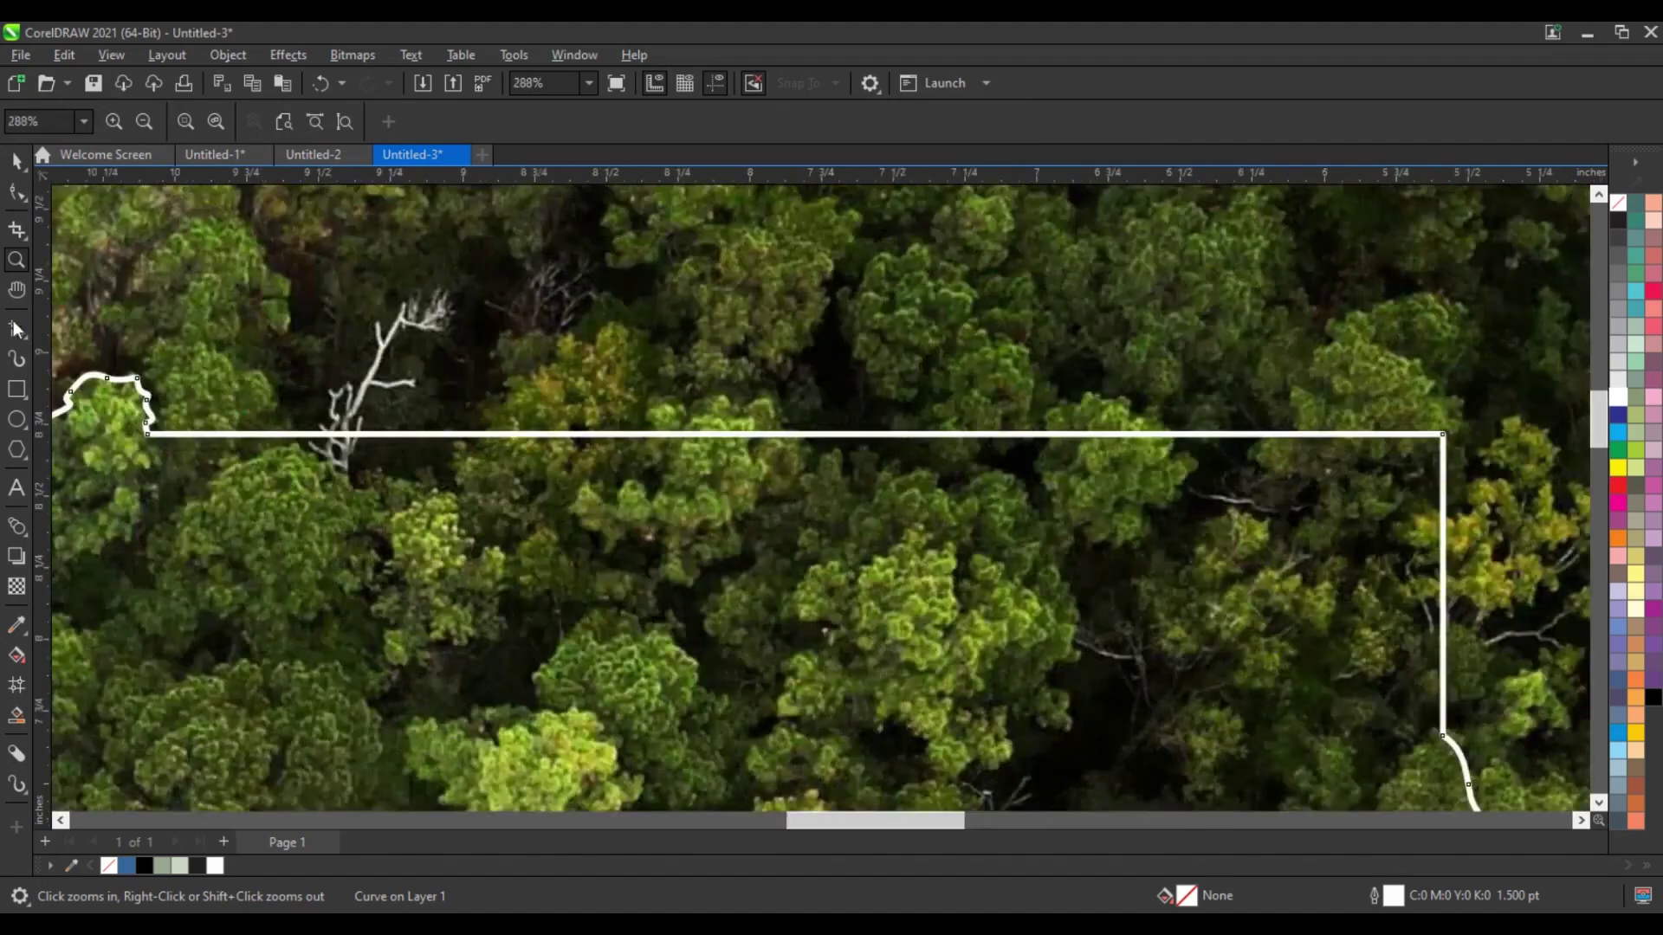
pyautogui.click(16, 329)
pyautogui.click(1175, 450)
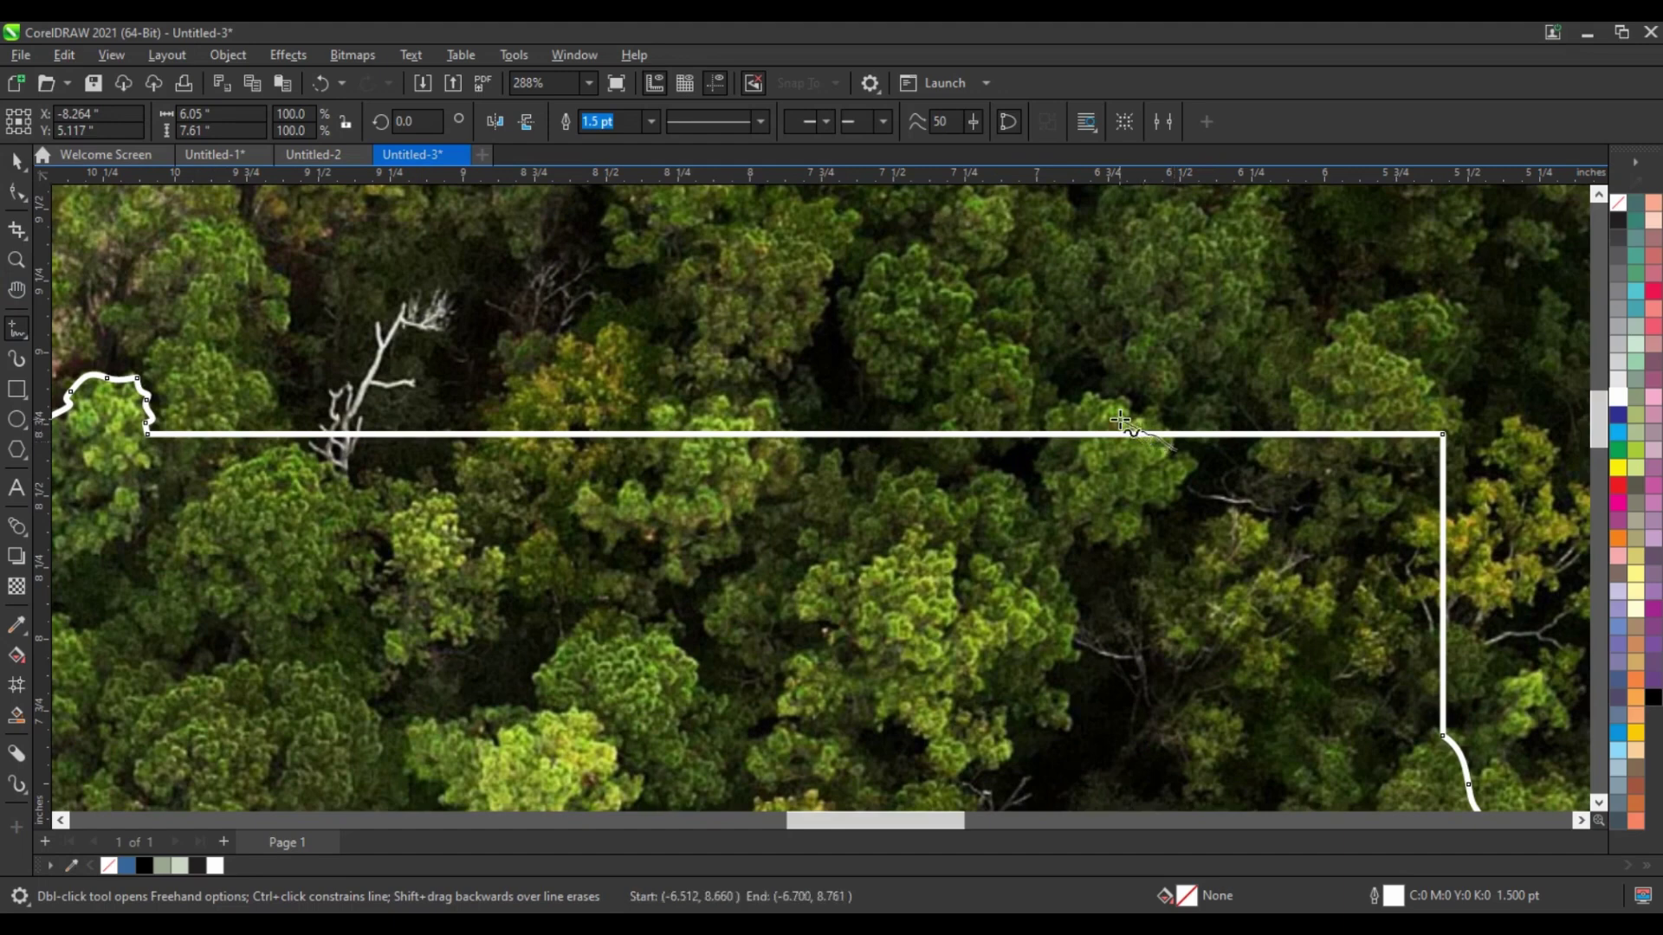
pyautogui.moveTo(1028, 437)
pyautogui.mouseDown()
pyautogui.moveTo(768, 437)
pyautogui.moveTo(1147, 472)
pyautogui.moveTo(1178, 452)
pyautogui.mouseUp()
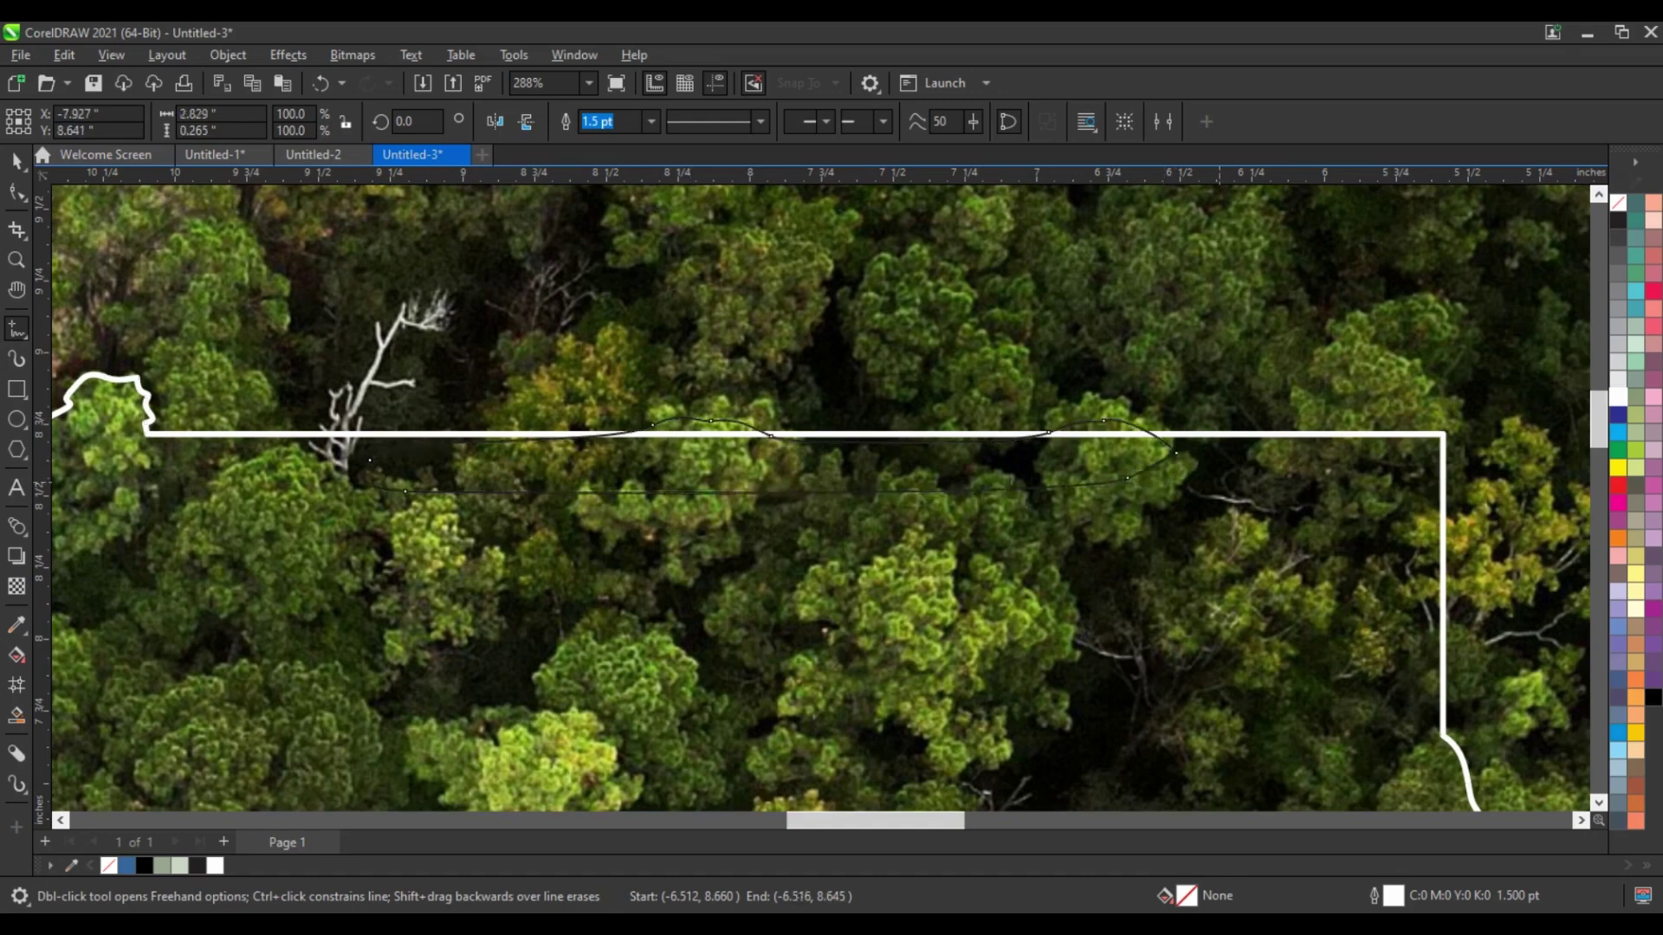
# - Weld the bumpy line into the 5 outline and zoom back out
pyautogui.press('space')
pyautogui.hotkey('ctrl', 'a')
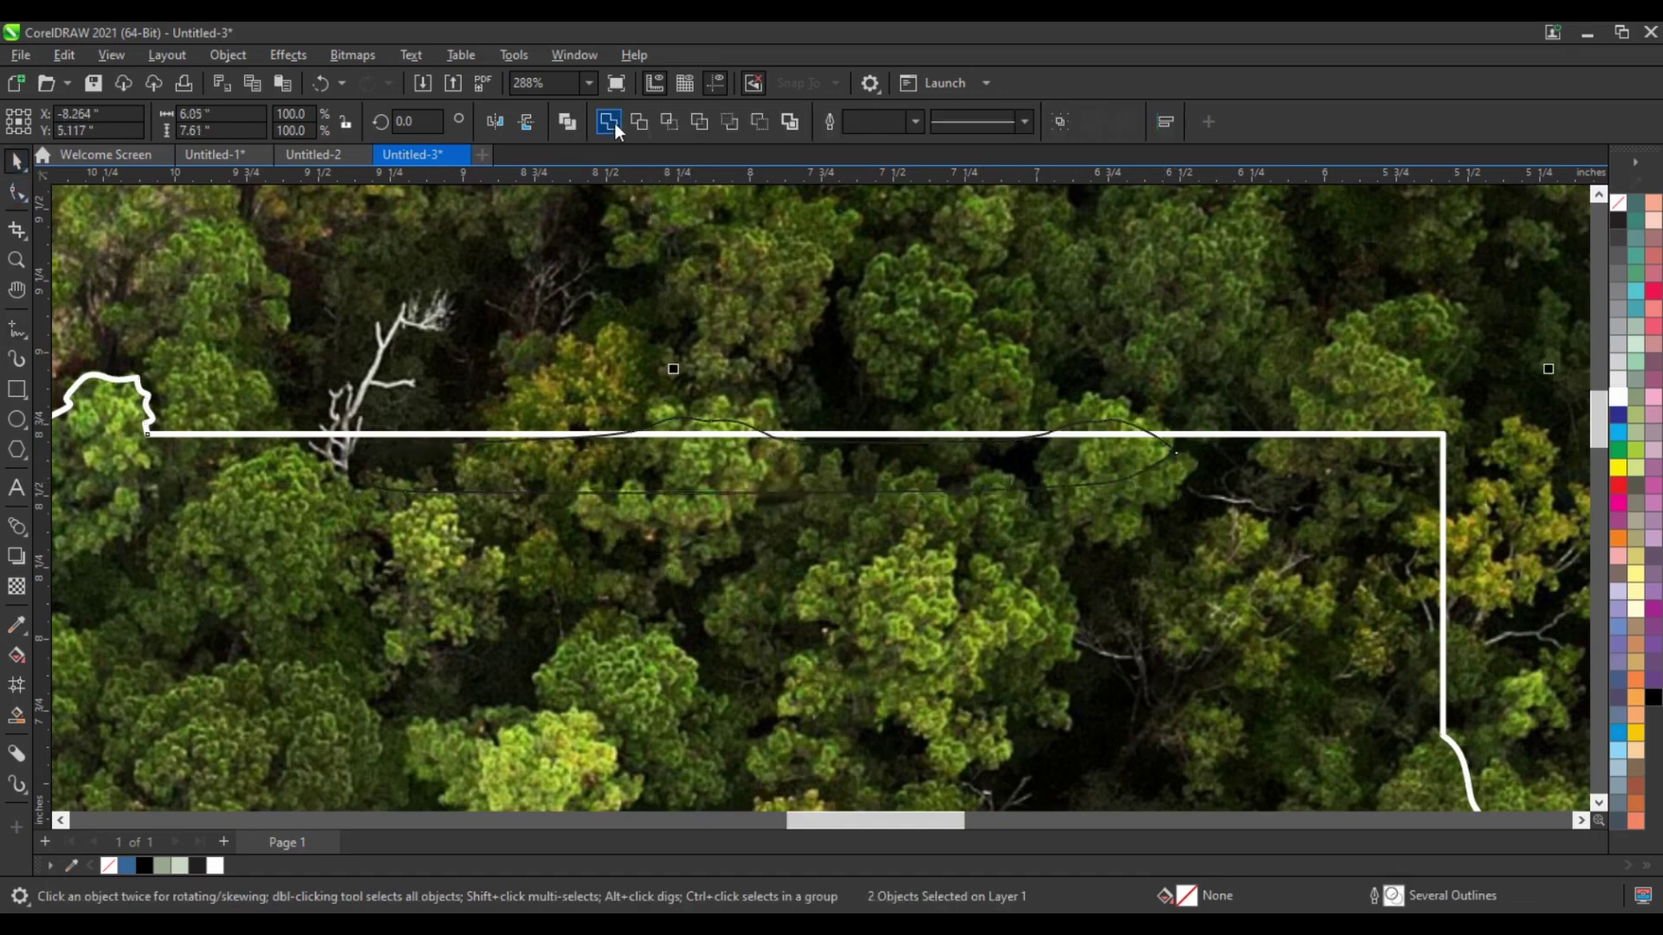
pyautogui.click(615, 123)
pyautogui.scroll(-2, 869, 405)
pyautogui.scroll(-2, 870, 405)
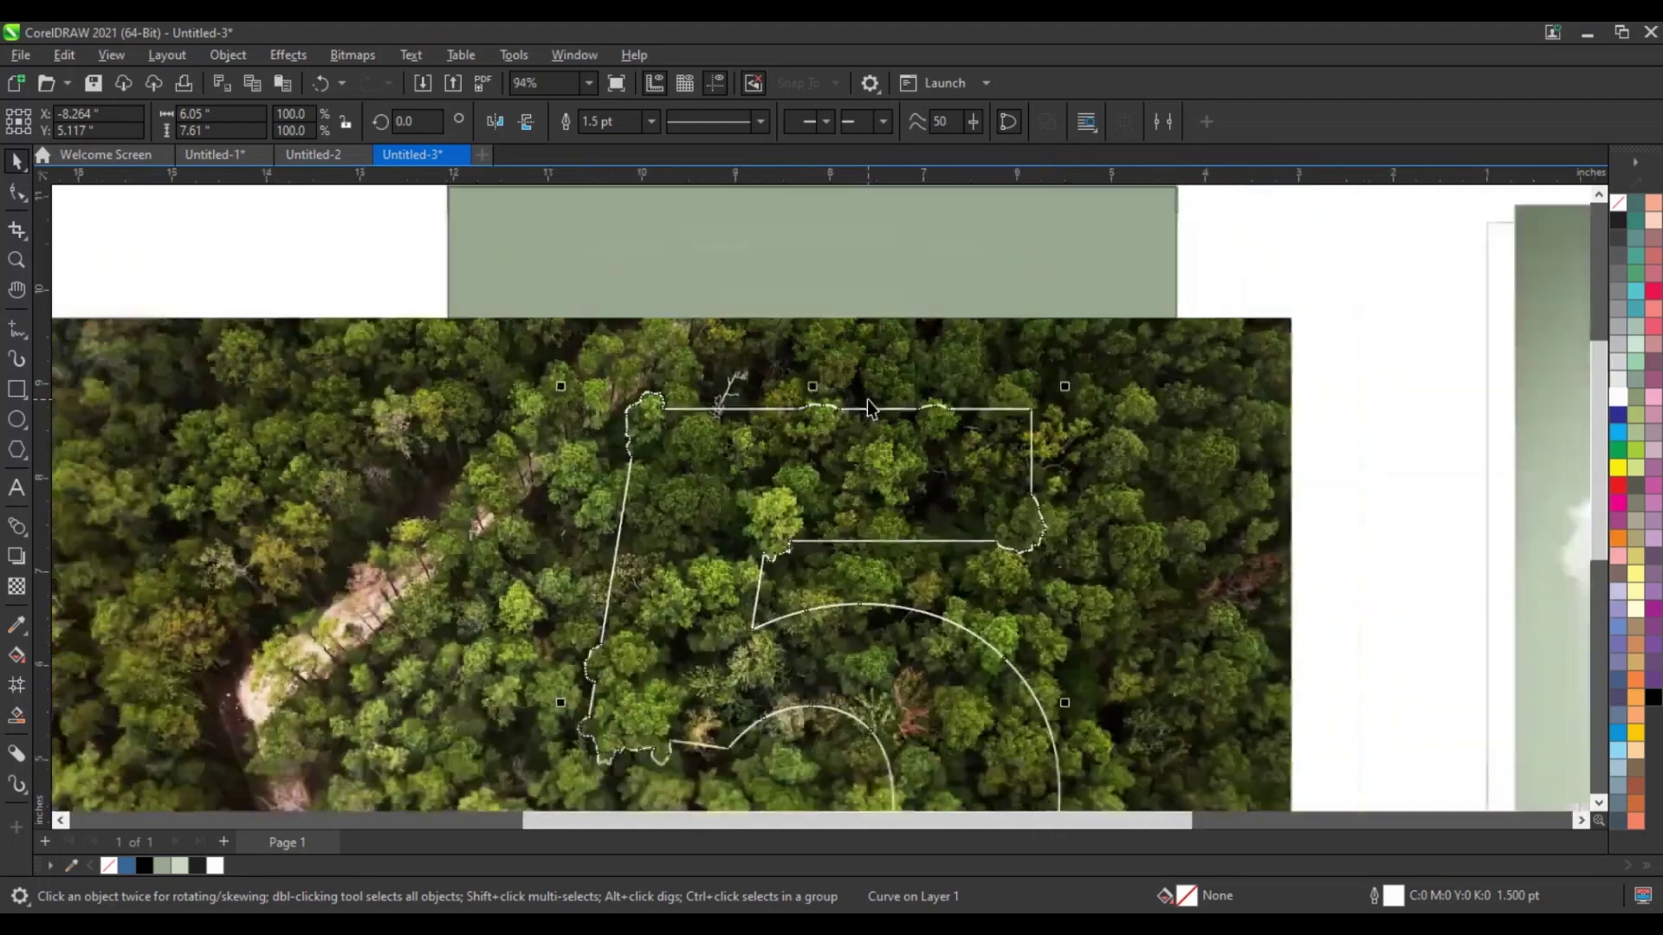
pyautogui.scroll(-2, 869, 405)
pyautogui.scroll(-2, 870, 406)
pyautogui.scroll(-2, 867, 406)
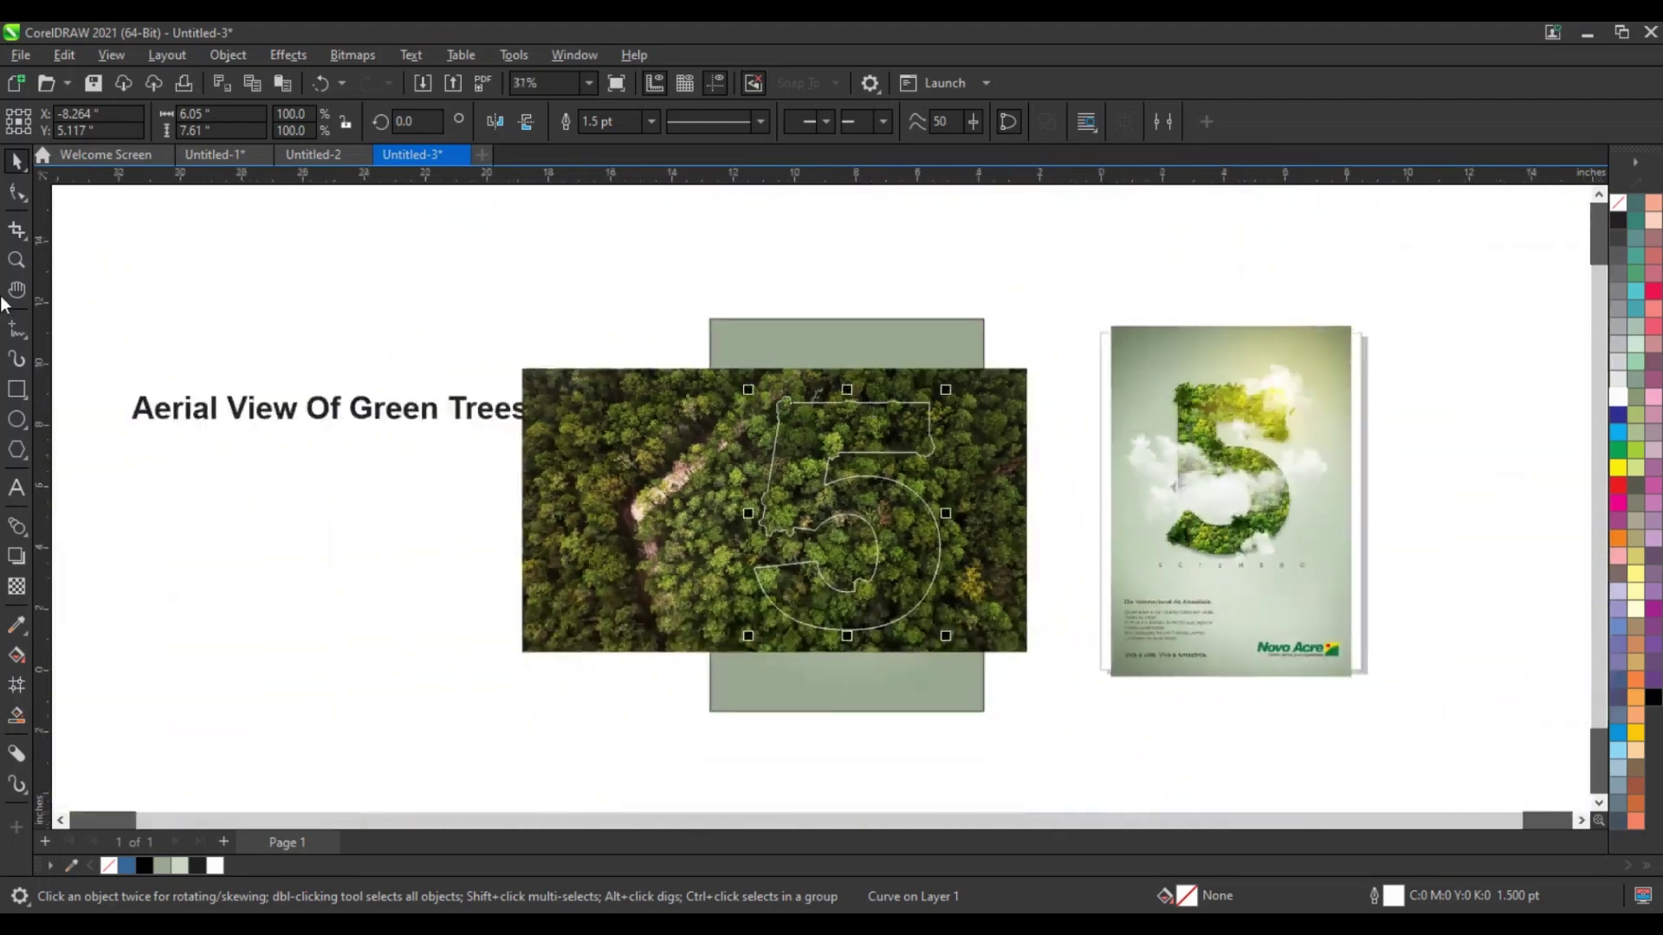
# - Zoom in and trace a small leafy shape at the left tip of the 5's lower bowl
pyautogui.press('z')
pyautogui.moveTo(667, 515); pyautogui.dragTo(1095, 683)
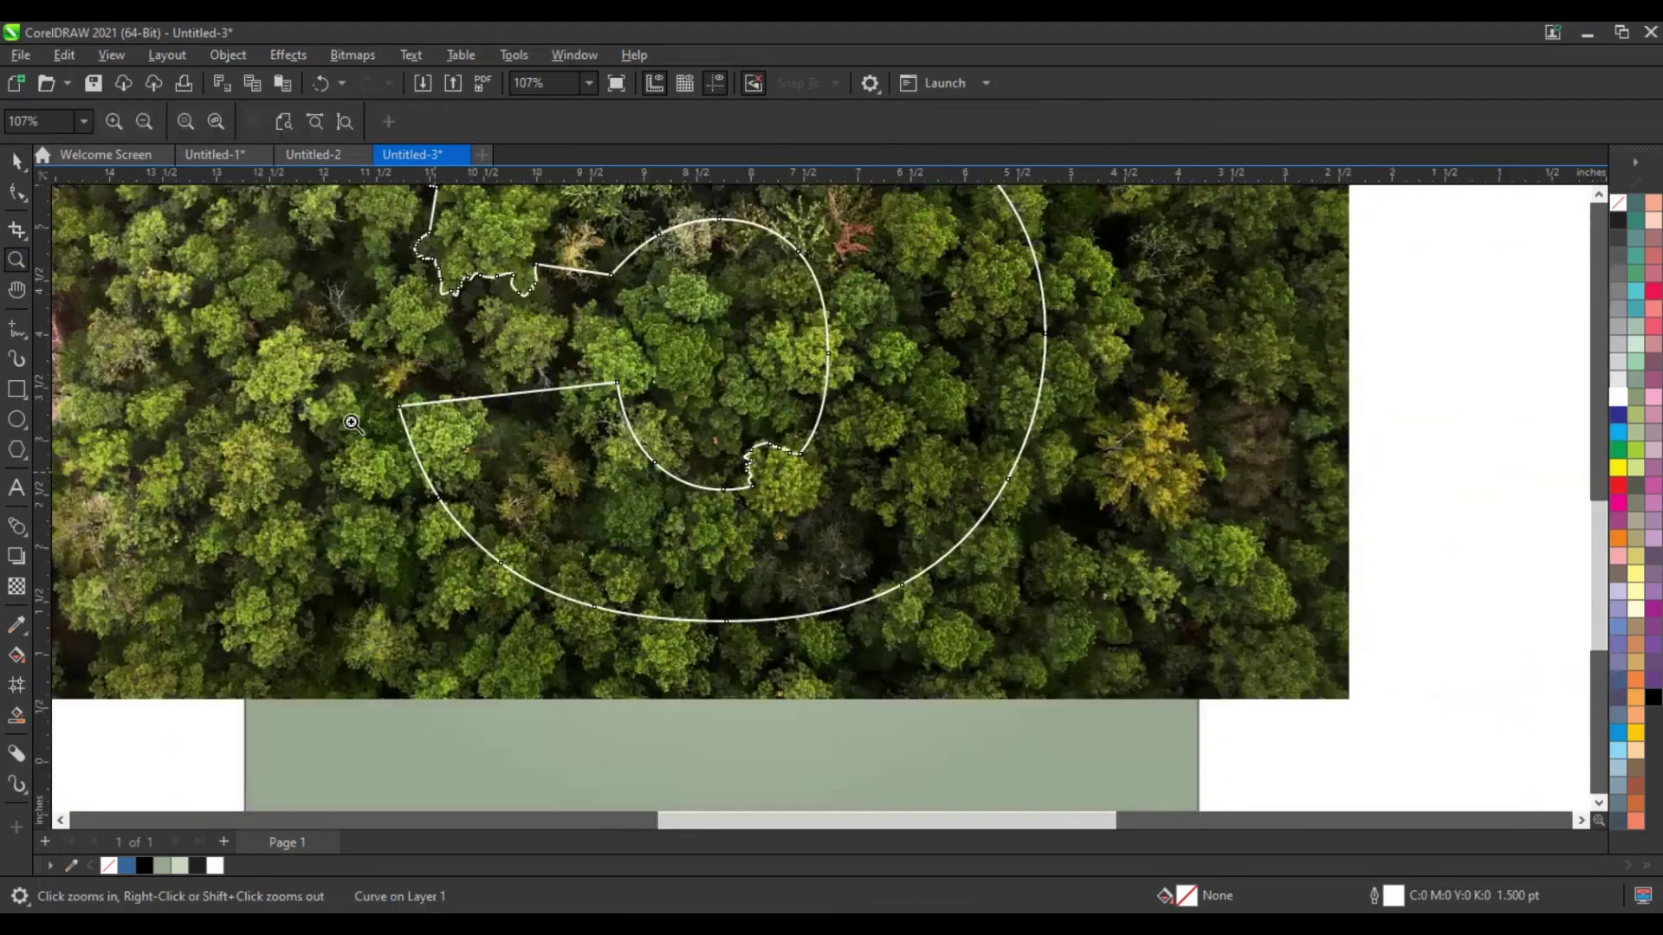
pyautogui.moveTo(303, 330); pyautogui.dragTo(1057, 689)
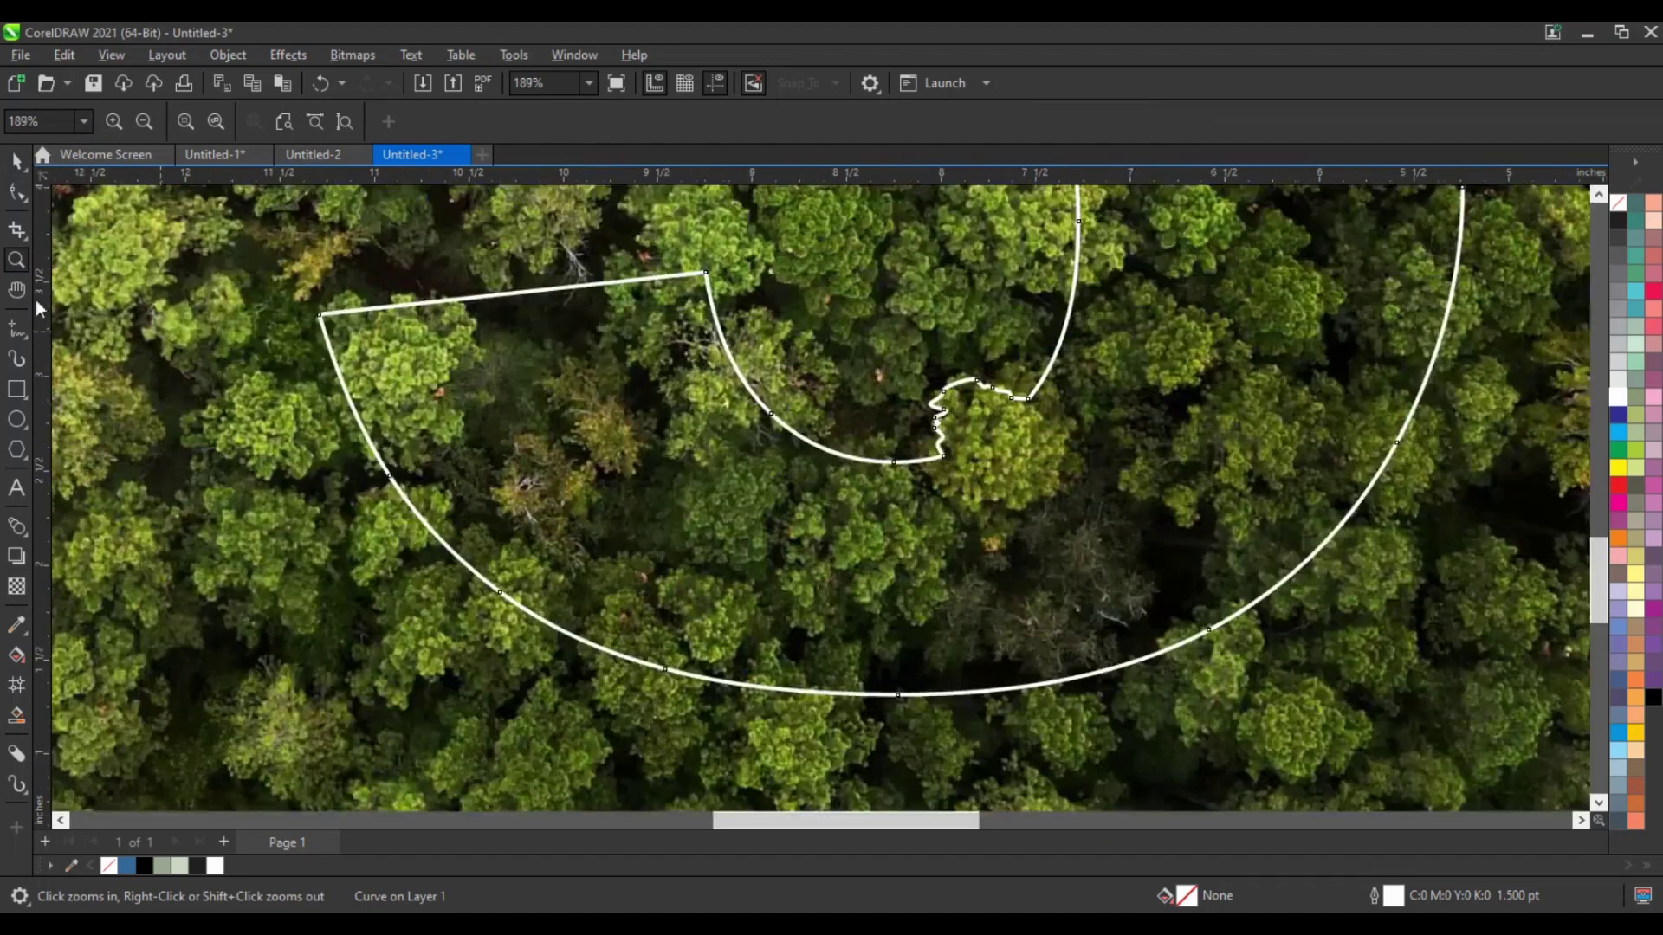
pyautogui.click(19, 330)
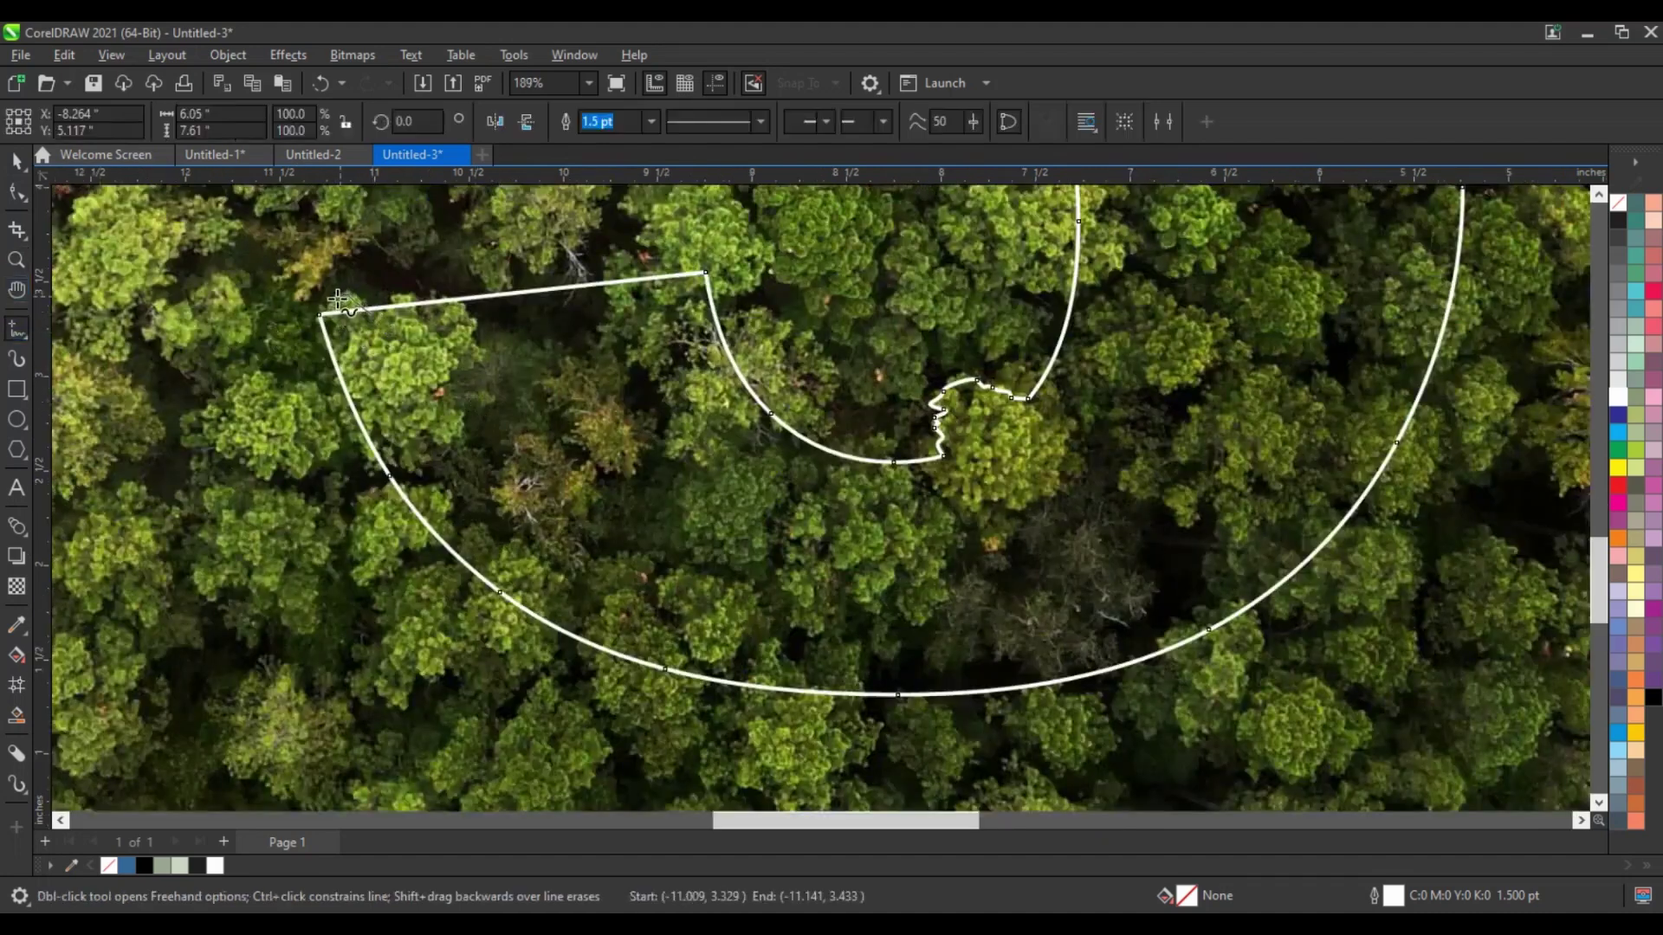
pyautogui.moveTo(322, 350); pyautogui.dragTo(329, 388)
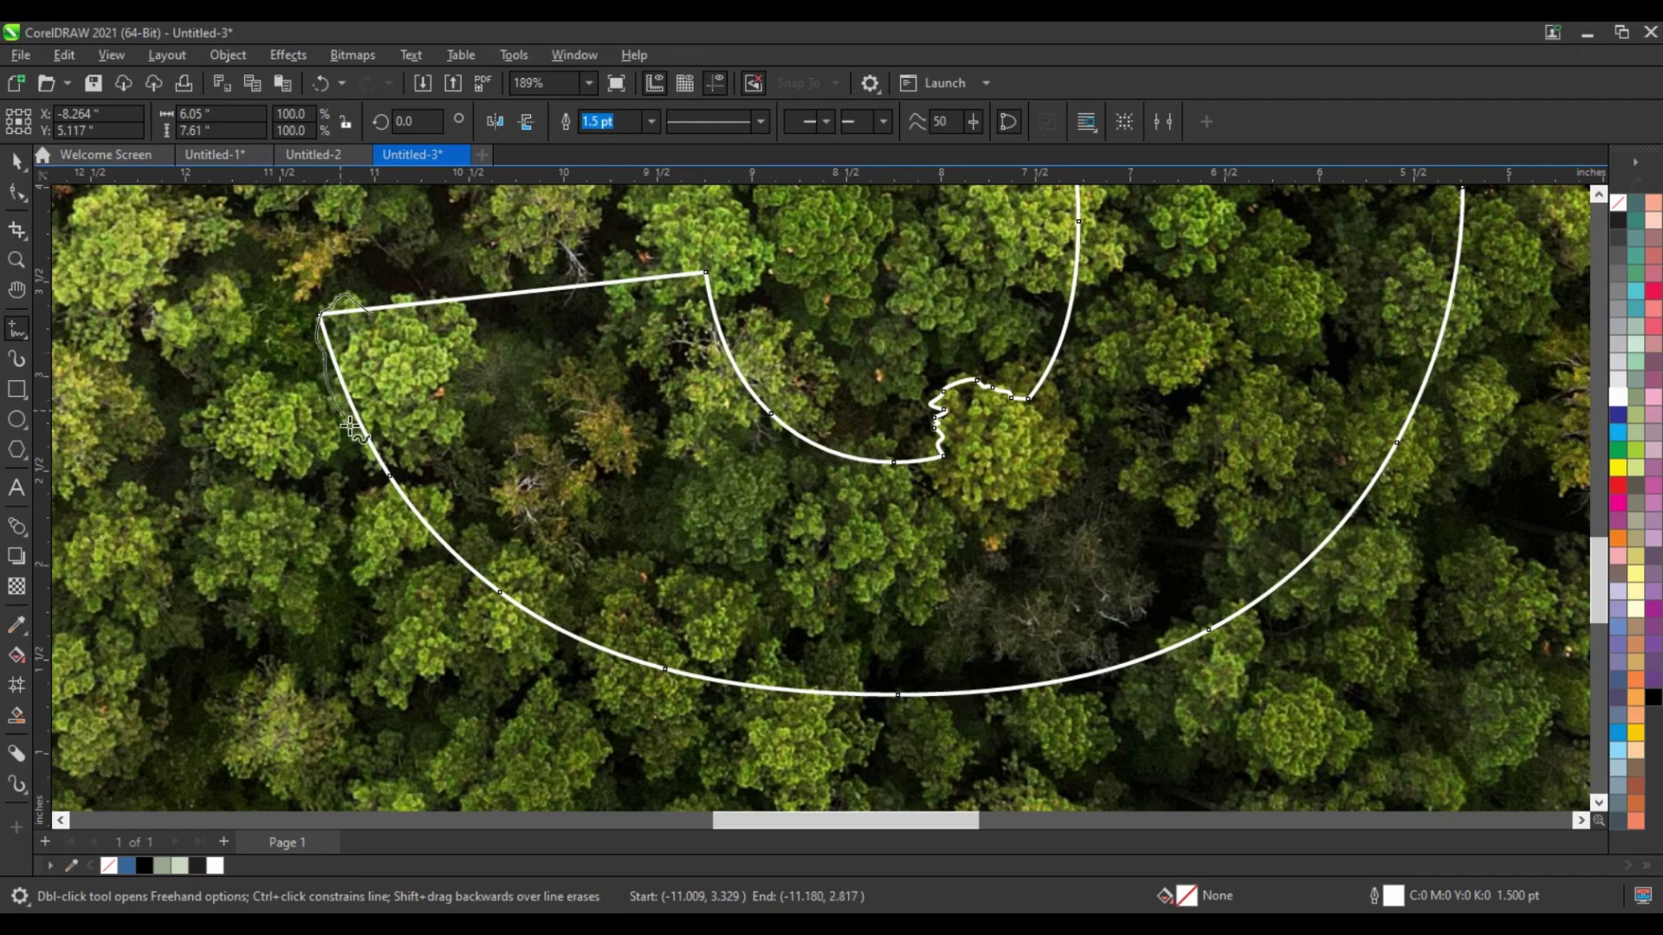
pyautogui.moveTo(381, 468); pyautogui.dragTo(421, 397)
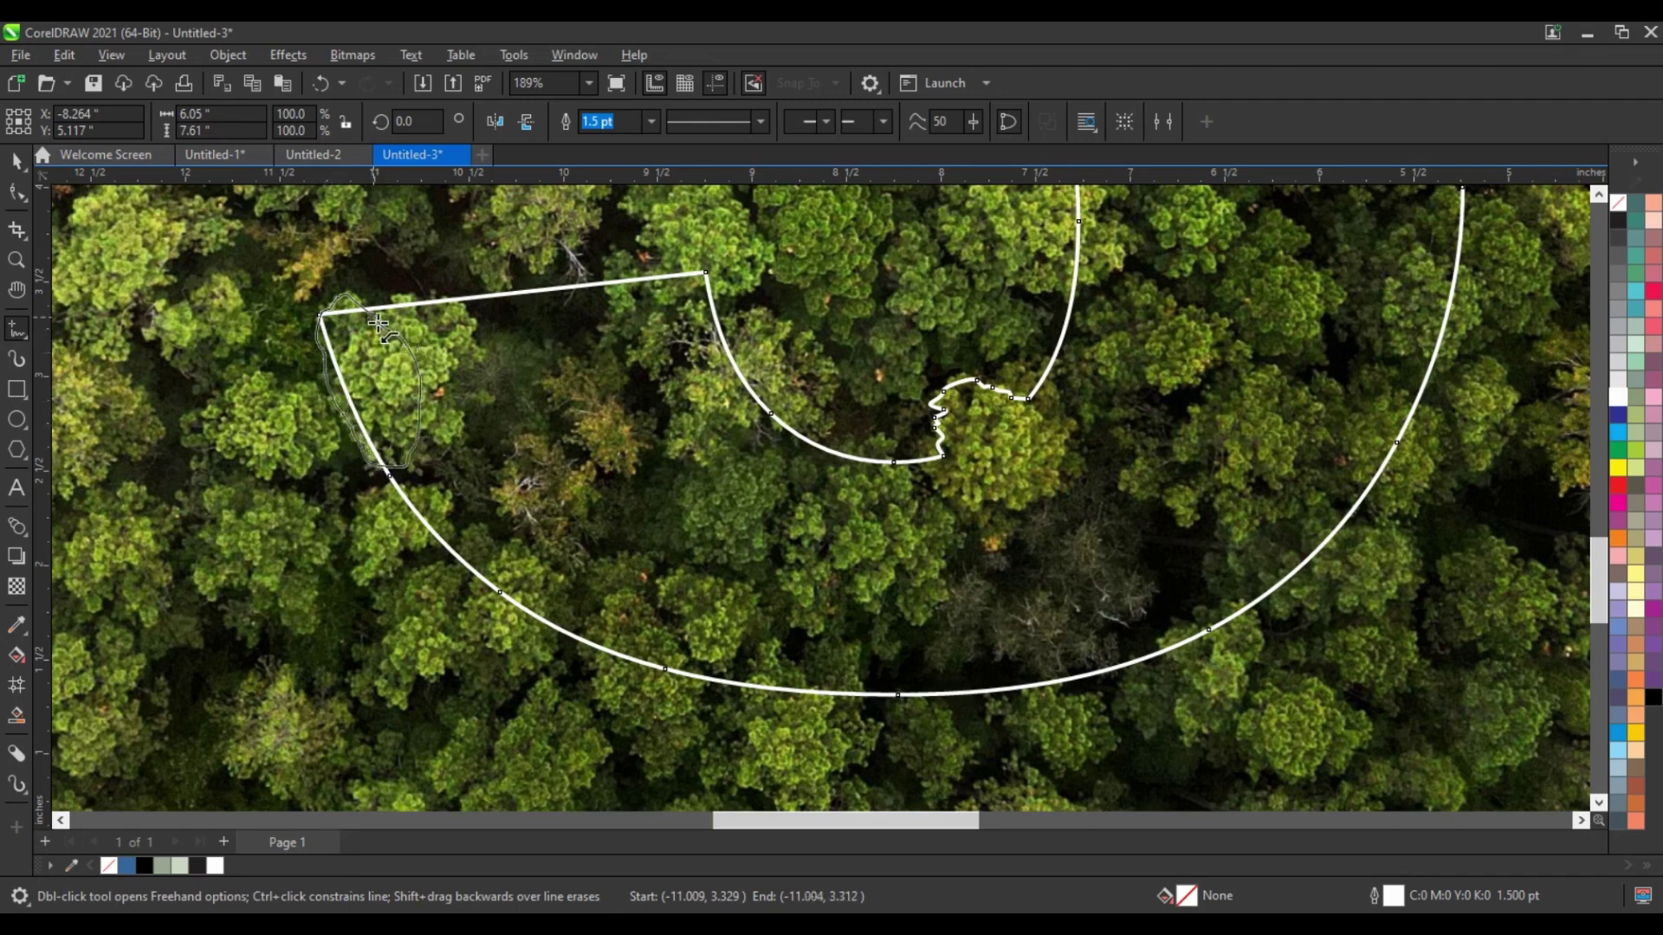
pyautogui.moveTo(379, 325); pyautogui.dragTo(379, 325)
# - Weld the leafy shape and the 5's pieces into one curve, then view the whole page deselected
pyautogui.press('space')
pyautogui.hotkey('ctrl', 'a')
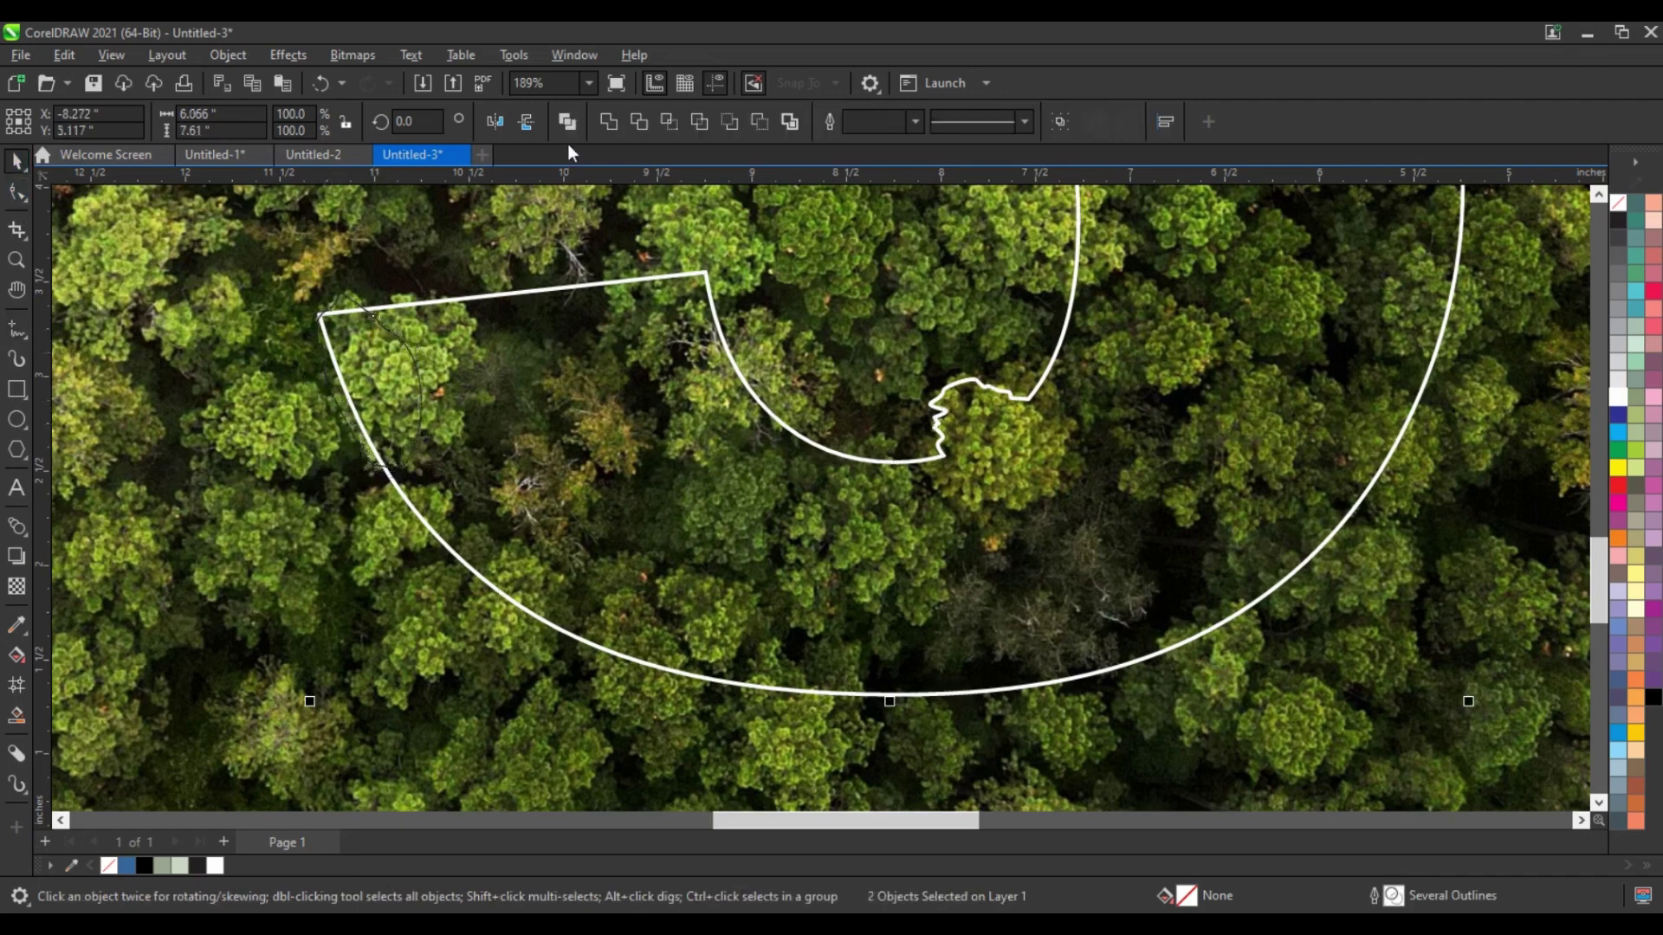
pyautogui.click(604, 127)
pyautogui.scroll(-1, 715, 475)
pyautogui.scroll(-2, 715, 474)
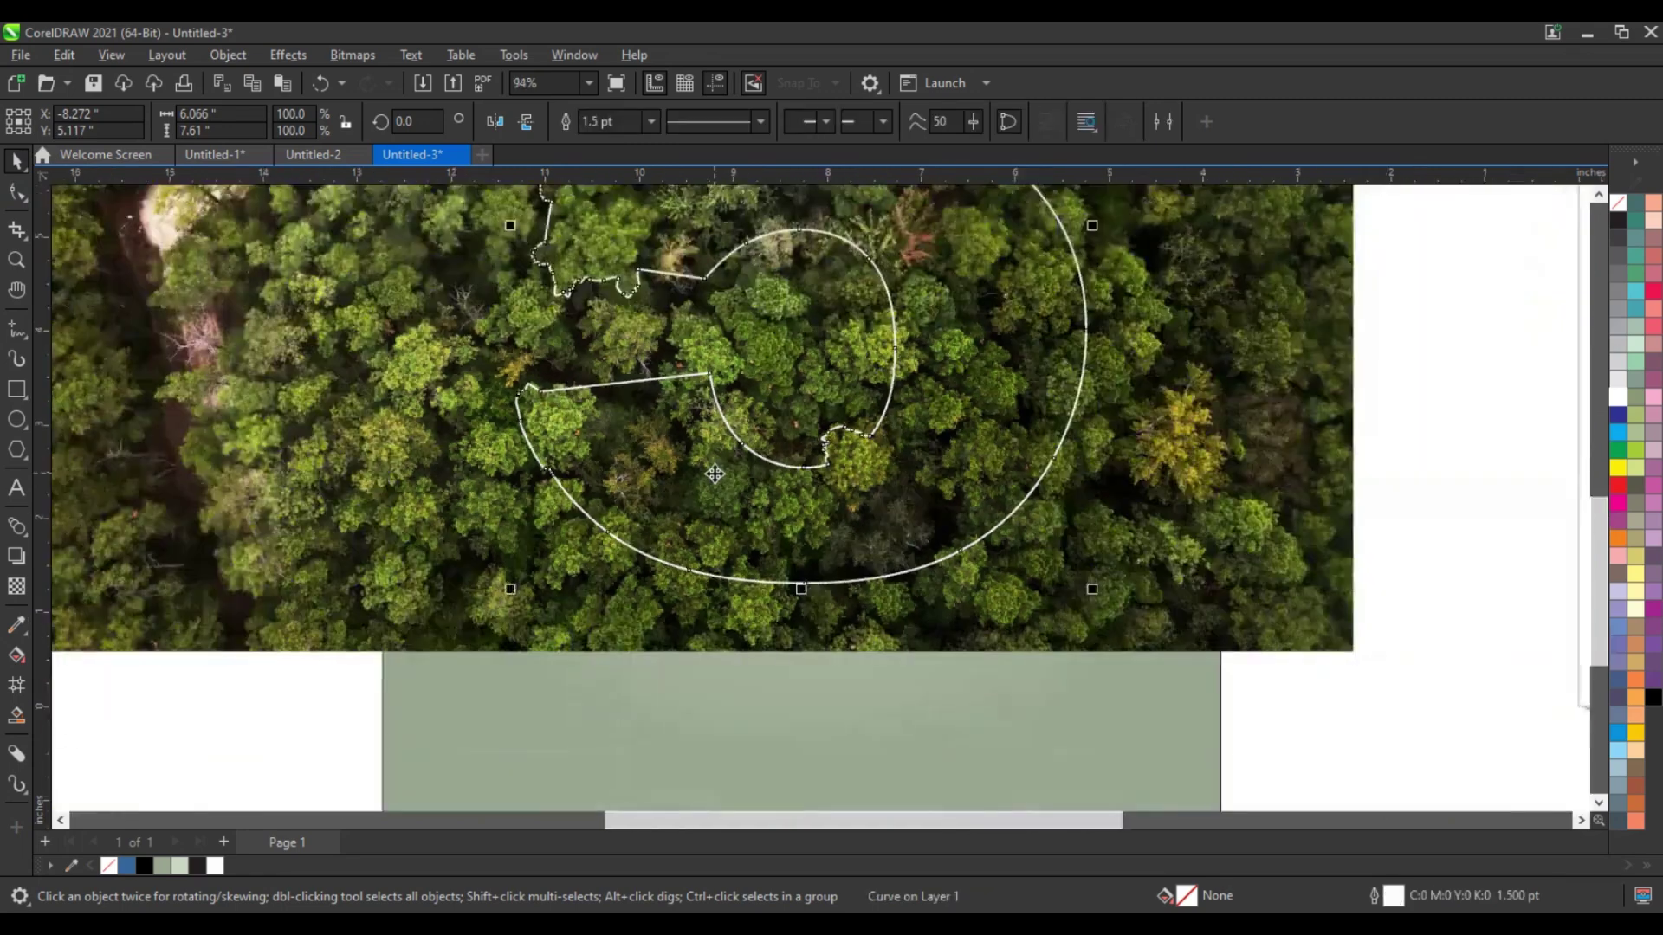
pyautogui.scroll(-2, 714, 475)
pyautogui.scroll(-4, 714, 475)
pyautogui.click(773, 604)
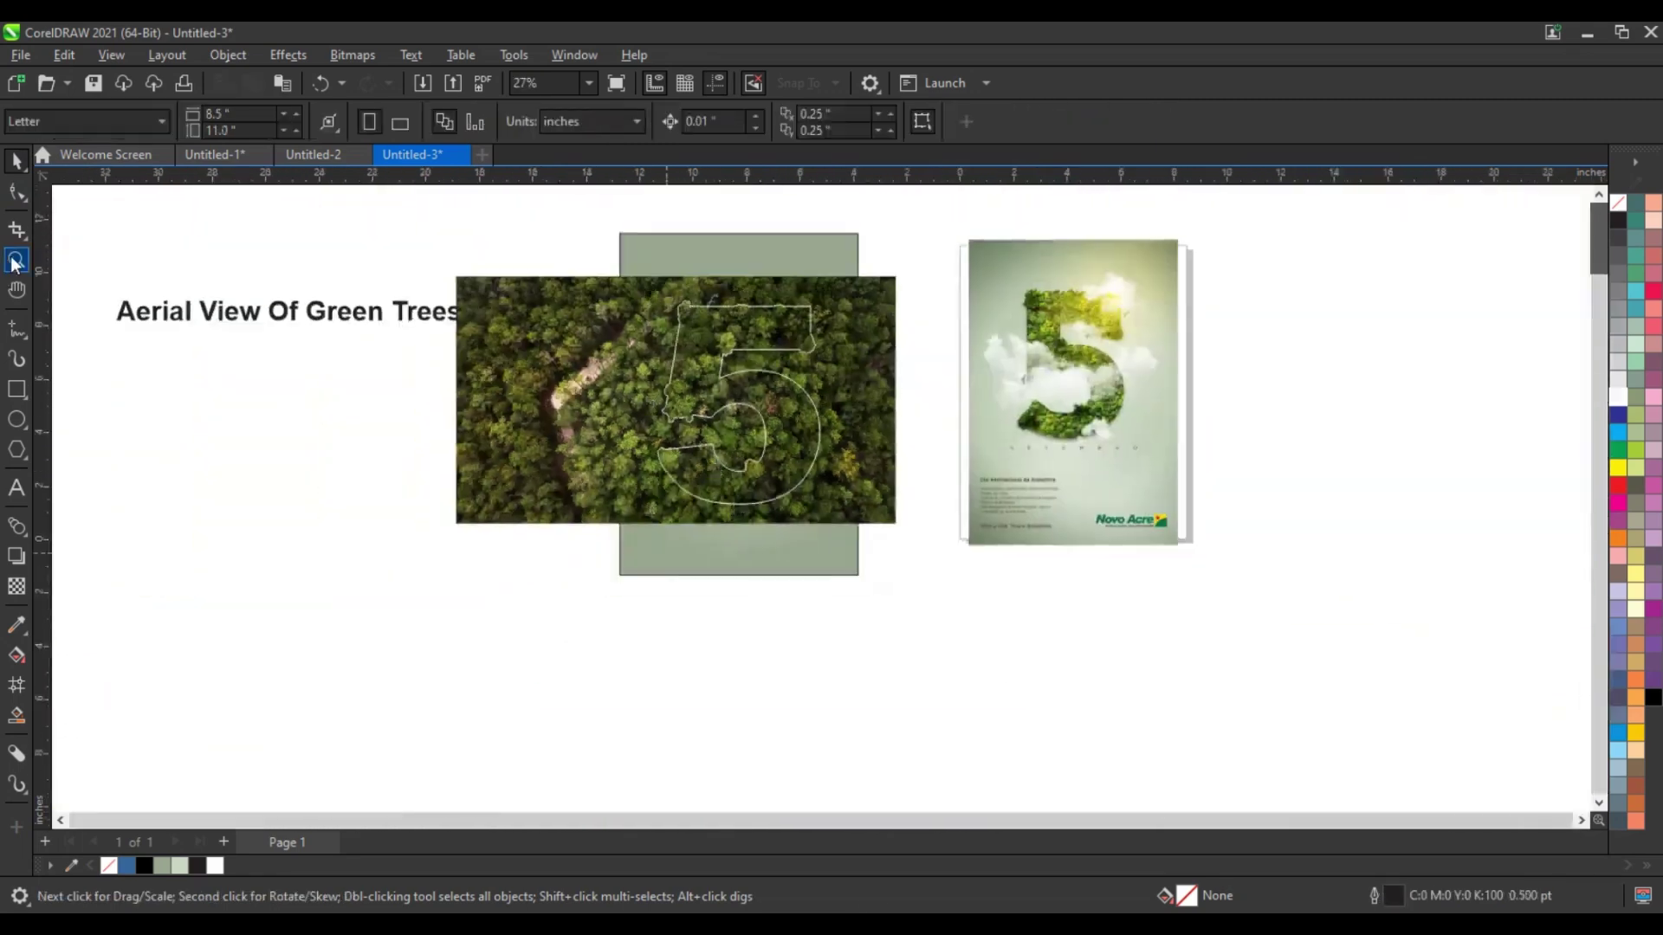
# - PowerClip the forest photo inside the number 5
pyautogui.click(16, 260)
pyautogui.moveTo(568, 229); pyautogui.dragTo(1211, 570)
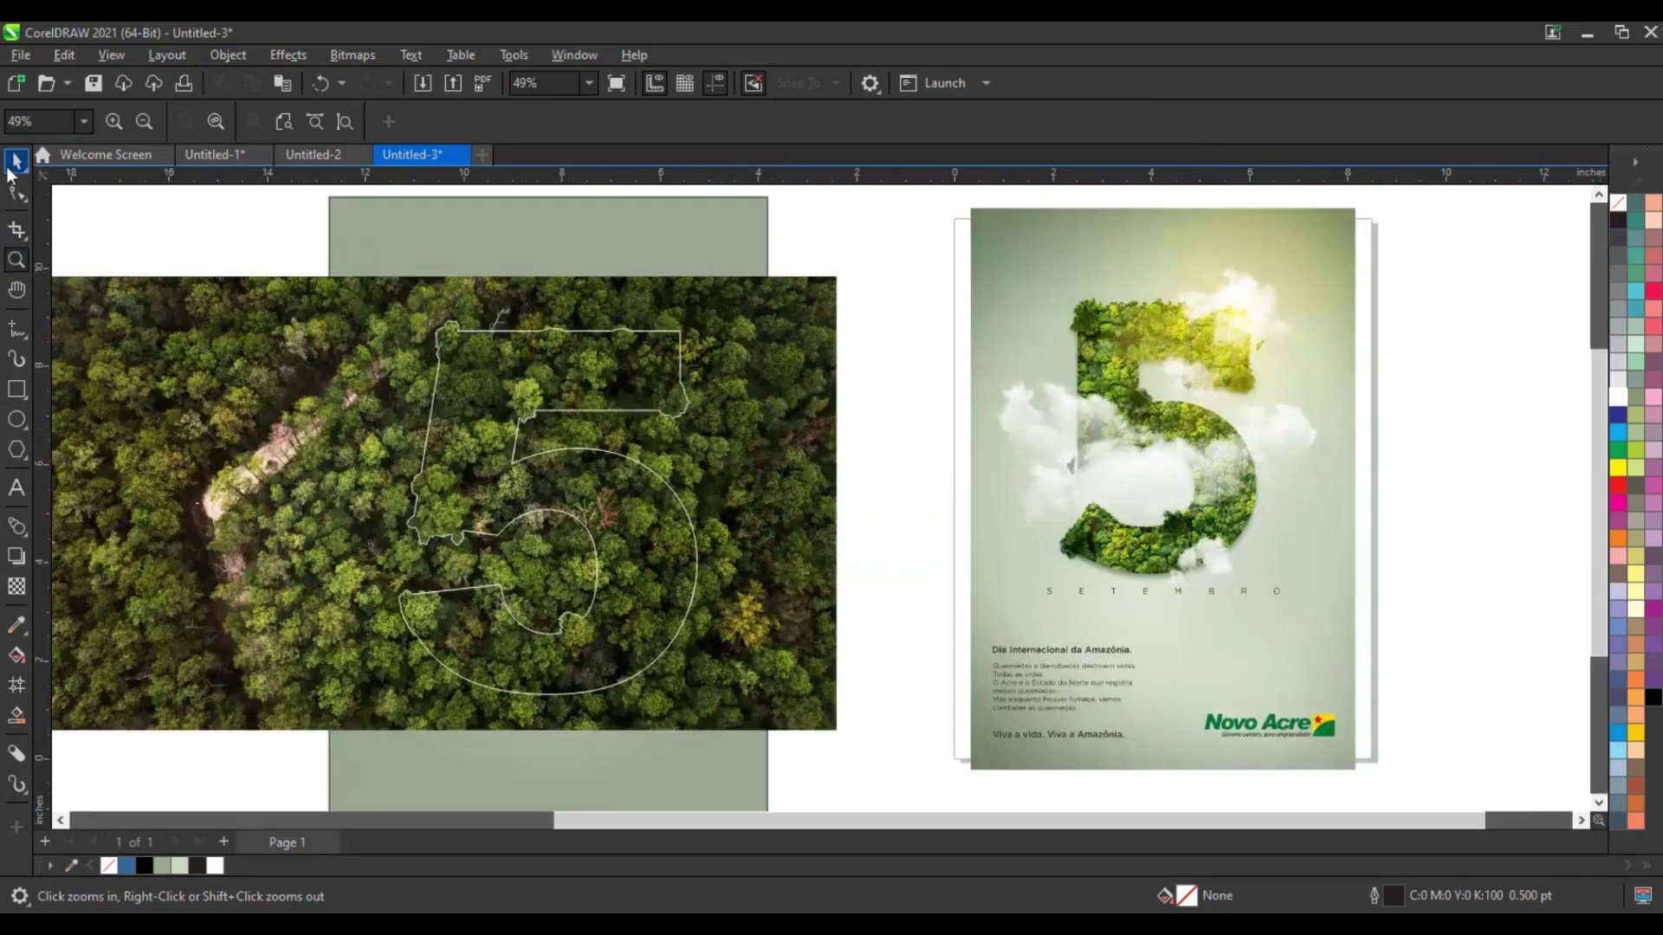
pyautogui.click(15, 163)
pyautogui.rightClick(785, 352)
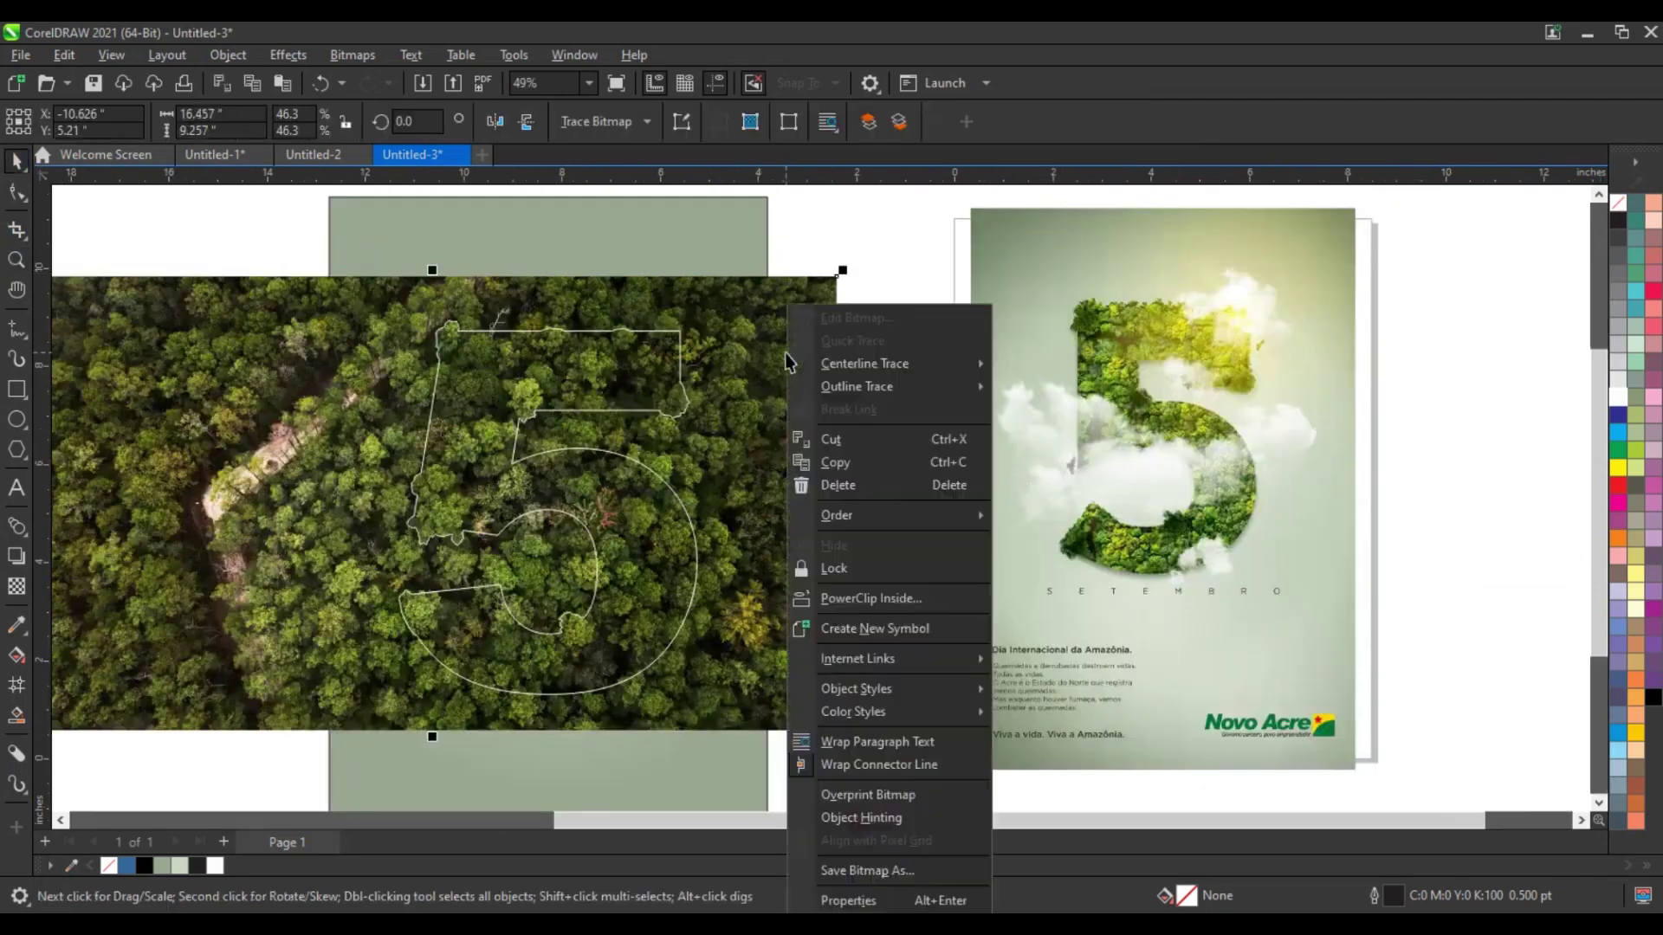
pyautogui.click(860, 599)
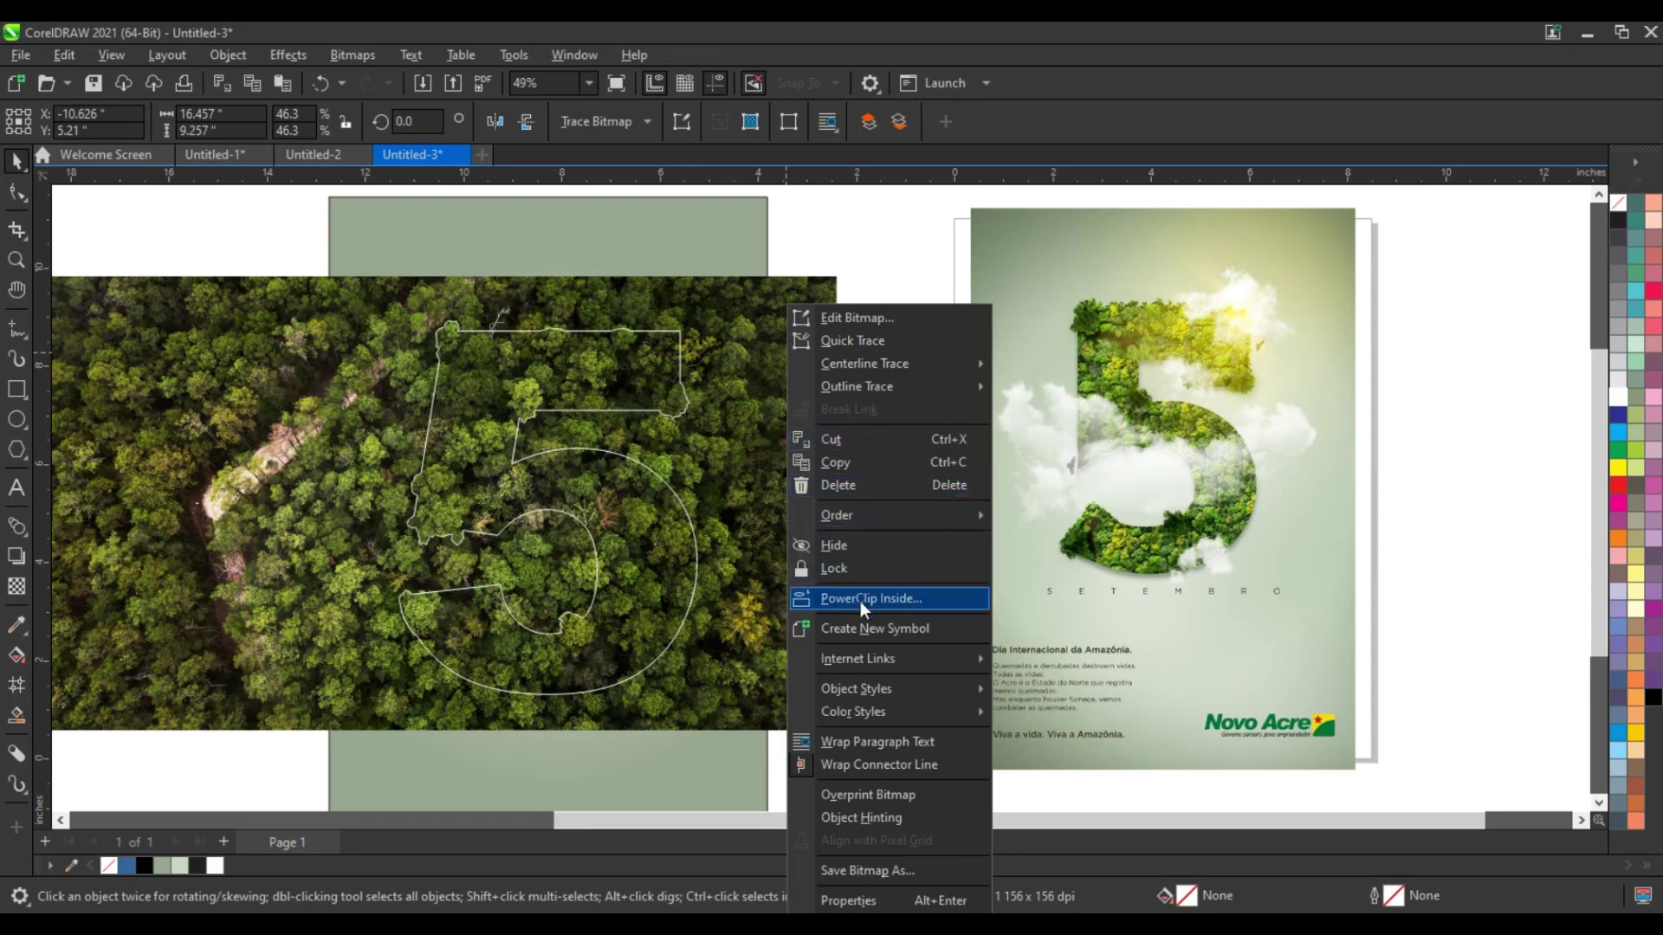
pyautogui.click(675, 404)
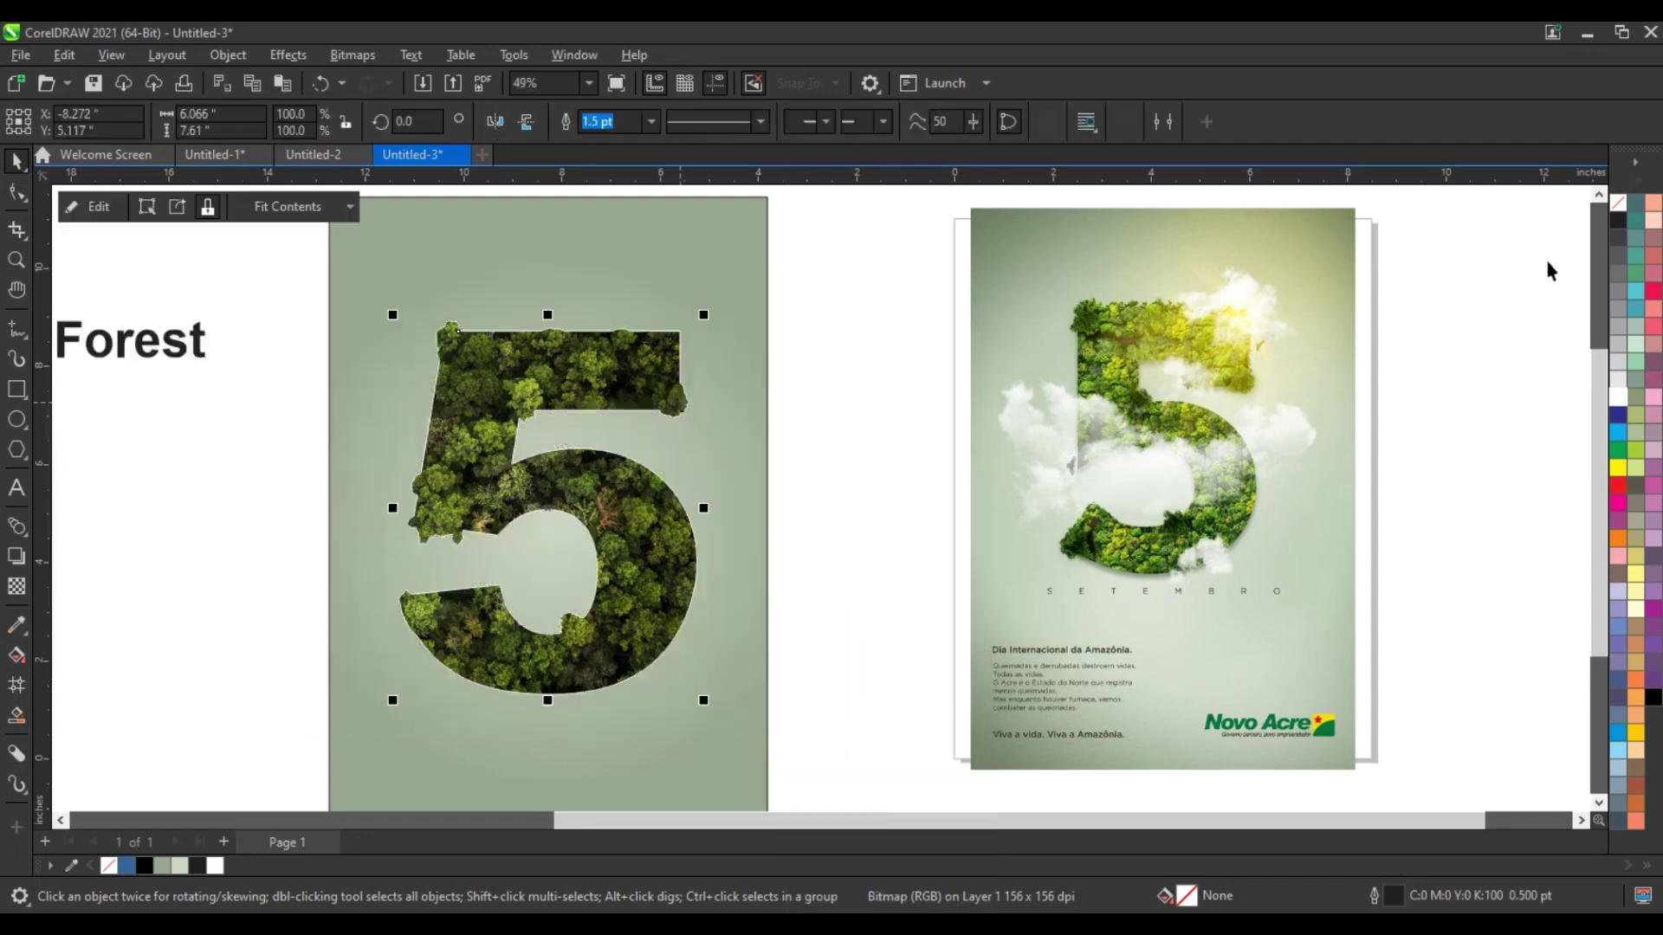
# - Remove the forest 5's outline and add a drop shadow falling down-right
pyautogui.rightClick(1614, 200)
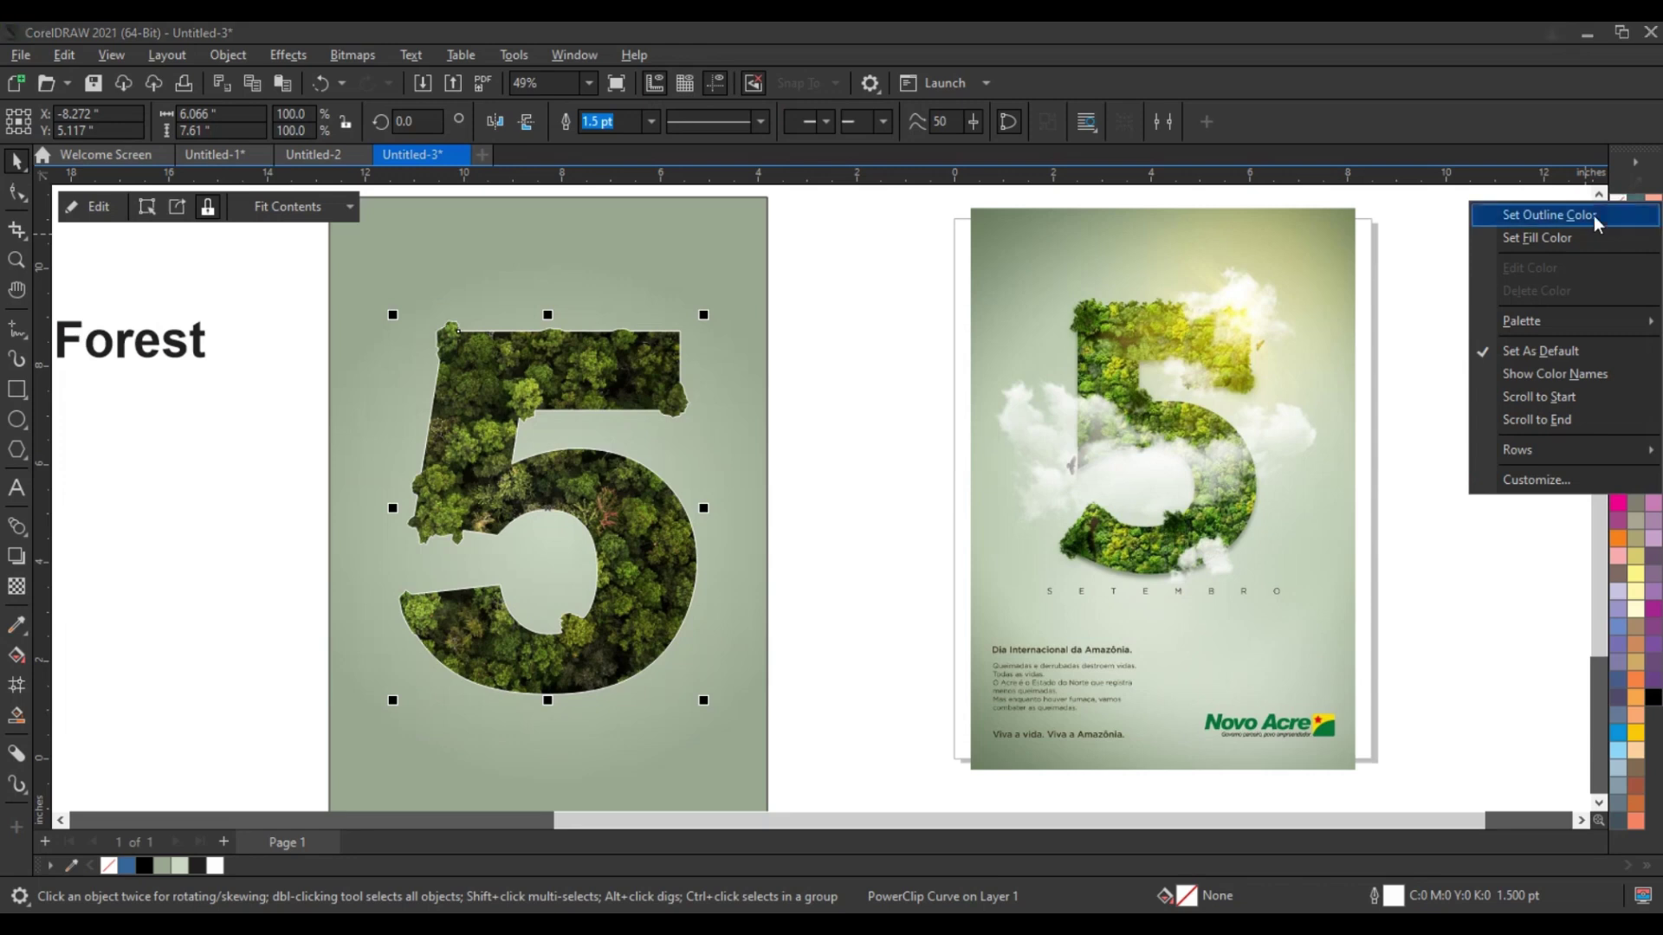
pyautogui.click(1593, 215)
pyautogui.click(876, 386)
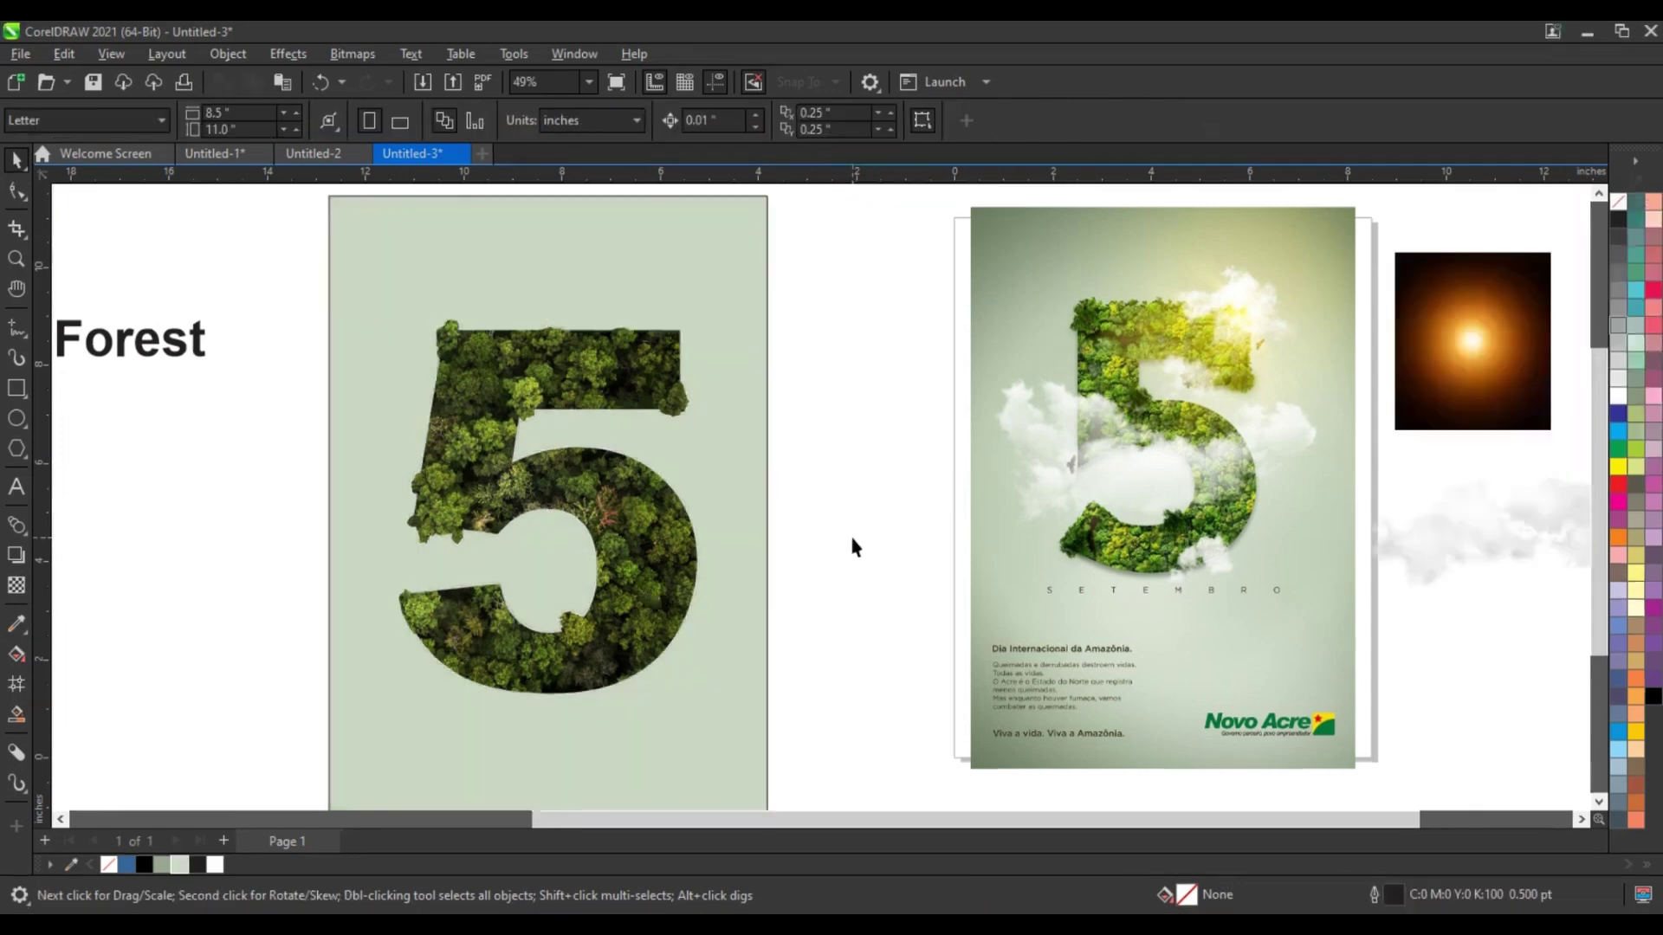
pyautogui.click(670, 558)
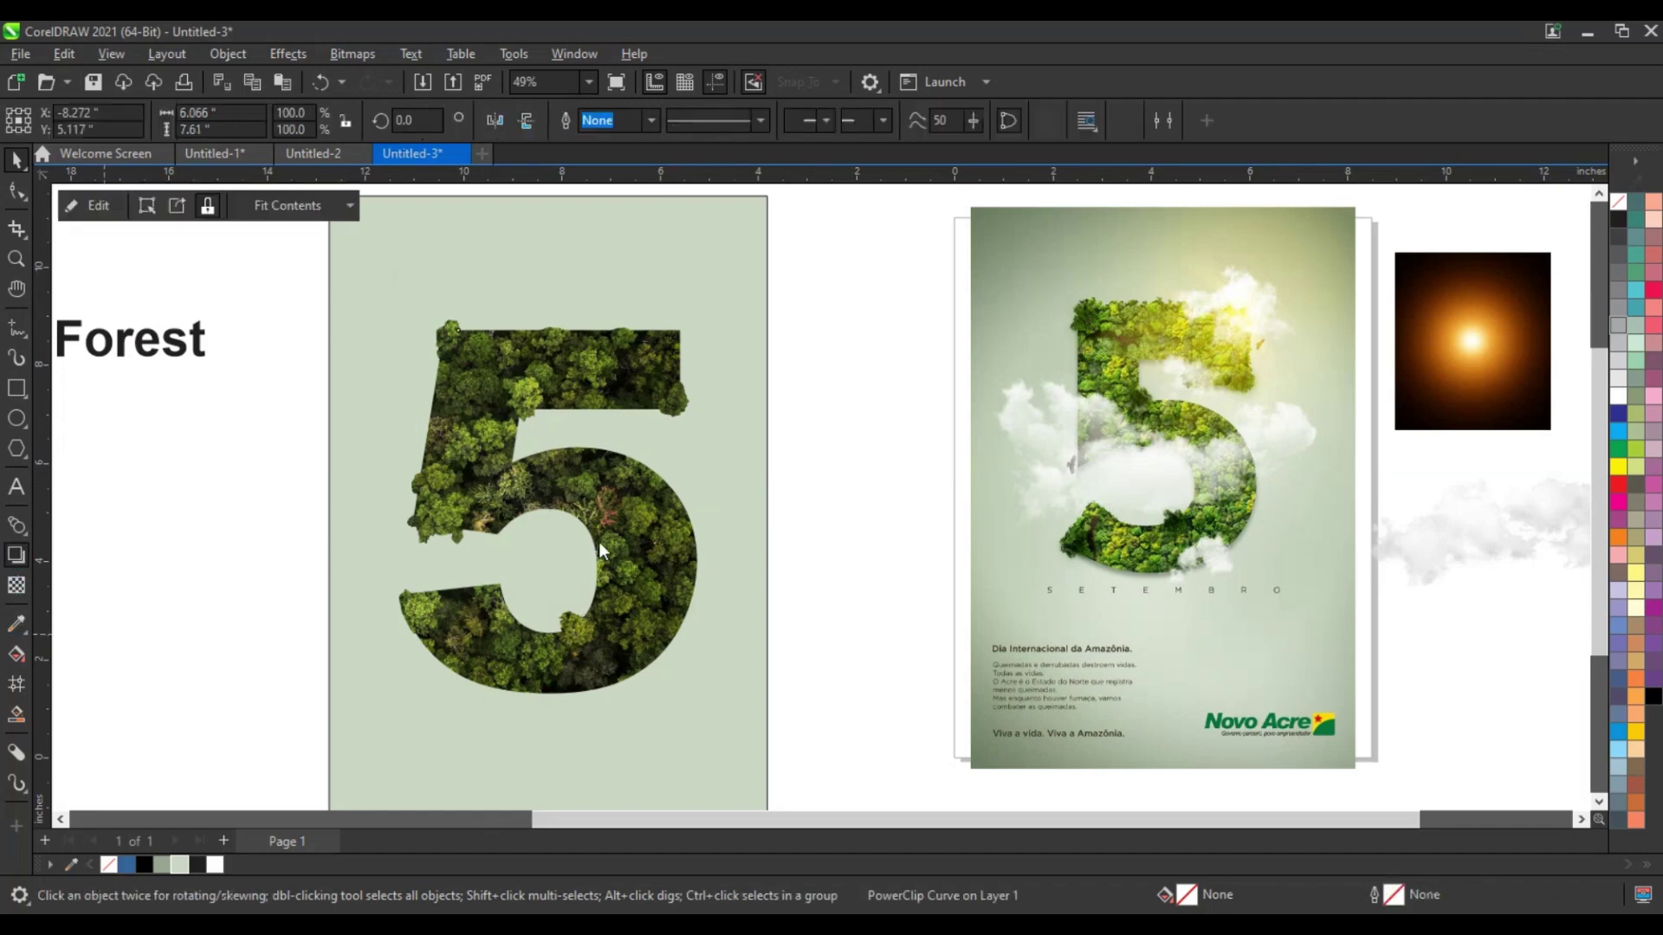
pyautogui.moveTo(547, 507); pyautogui.dragTo(677, 700)
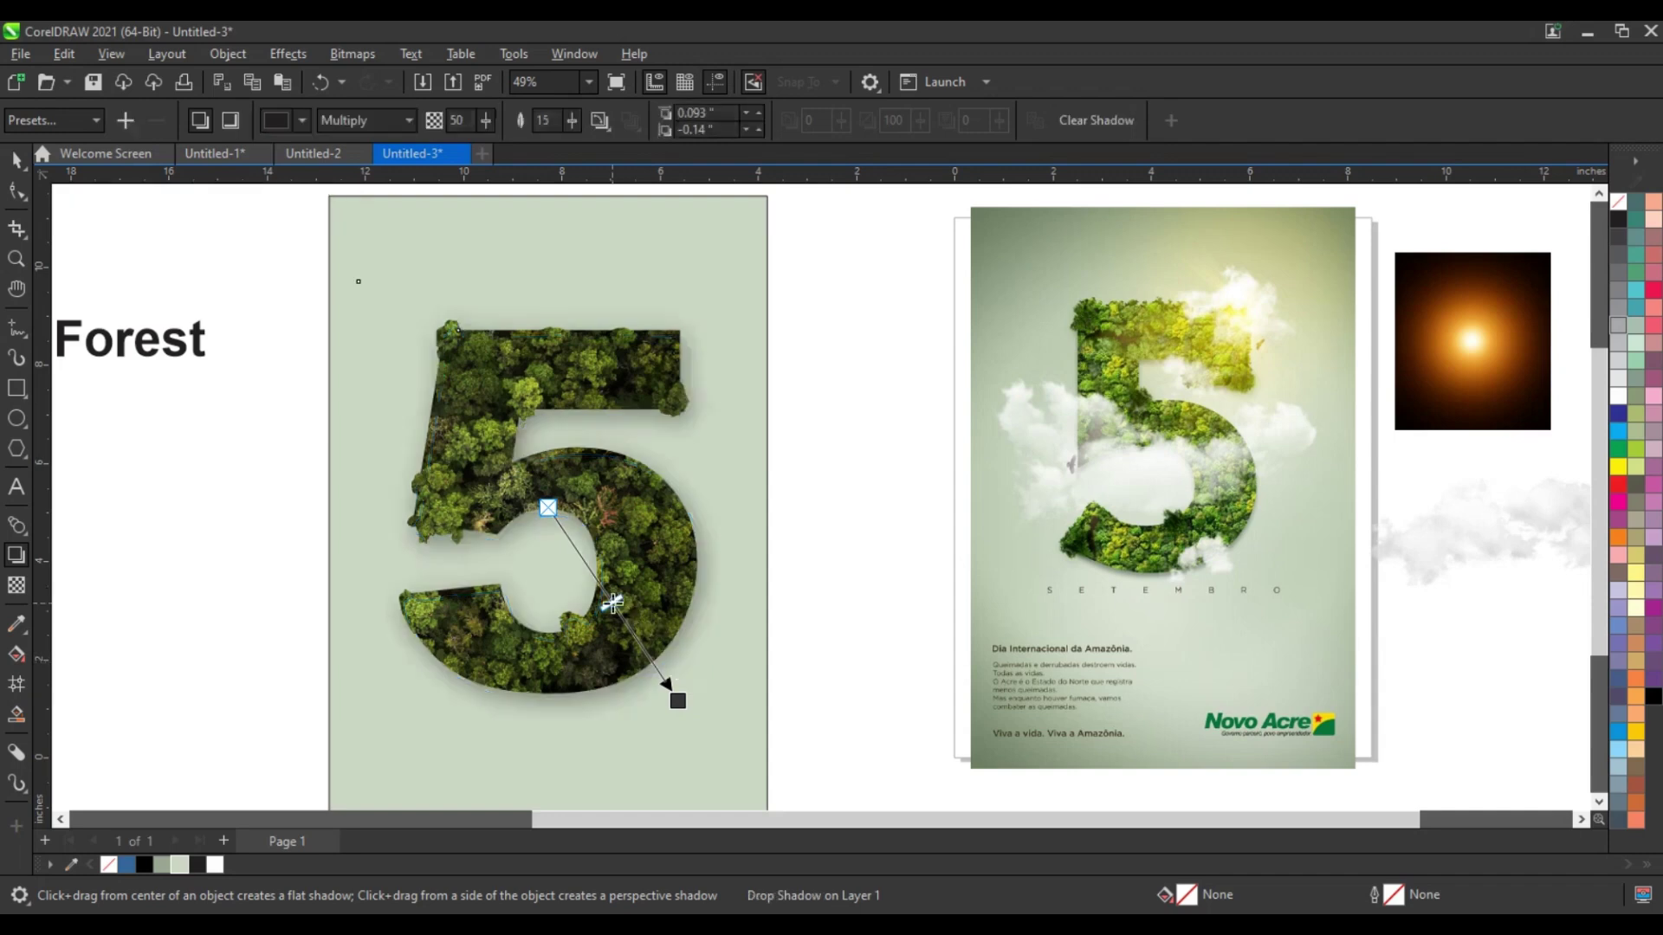
# - Set the 5's drop shadow opacity to 67 and break the shadow apart into its own object
pyautogui.moveTo(612, 603); pyautogui.dragTo(635, 633)
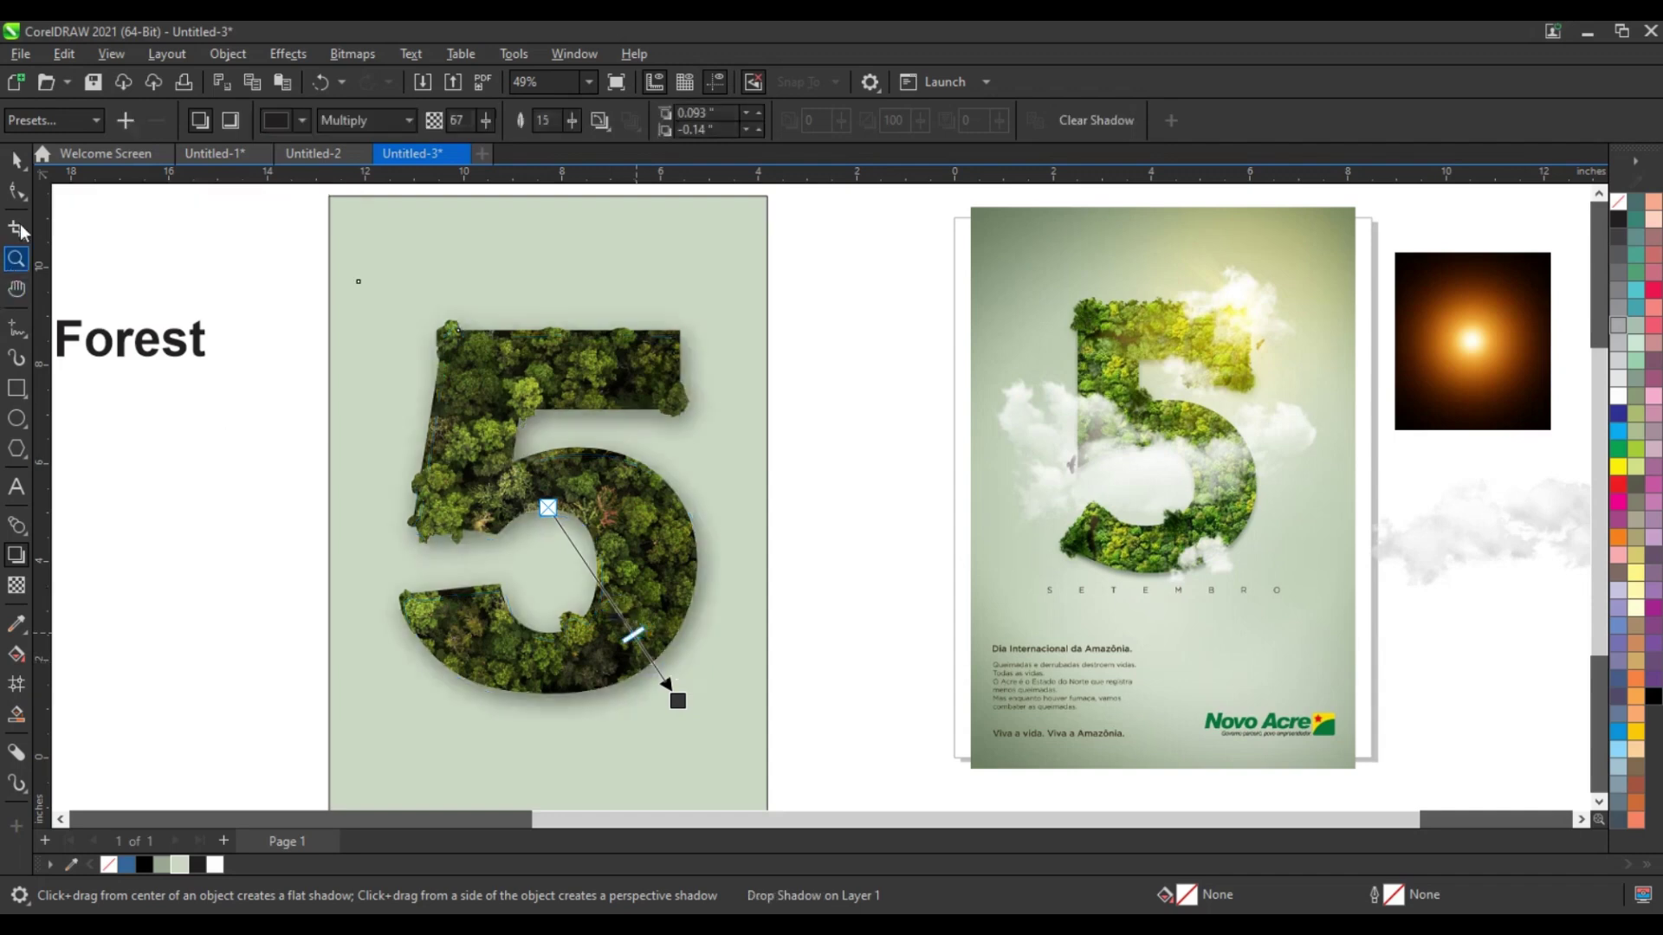
pyautogui.click(19, 164)
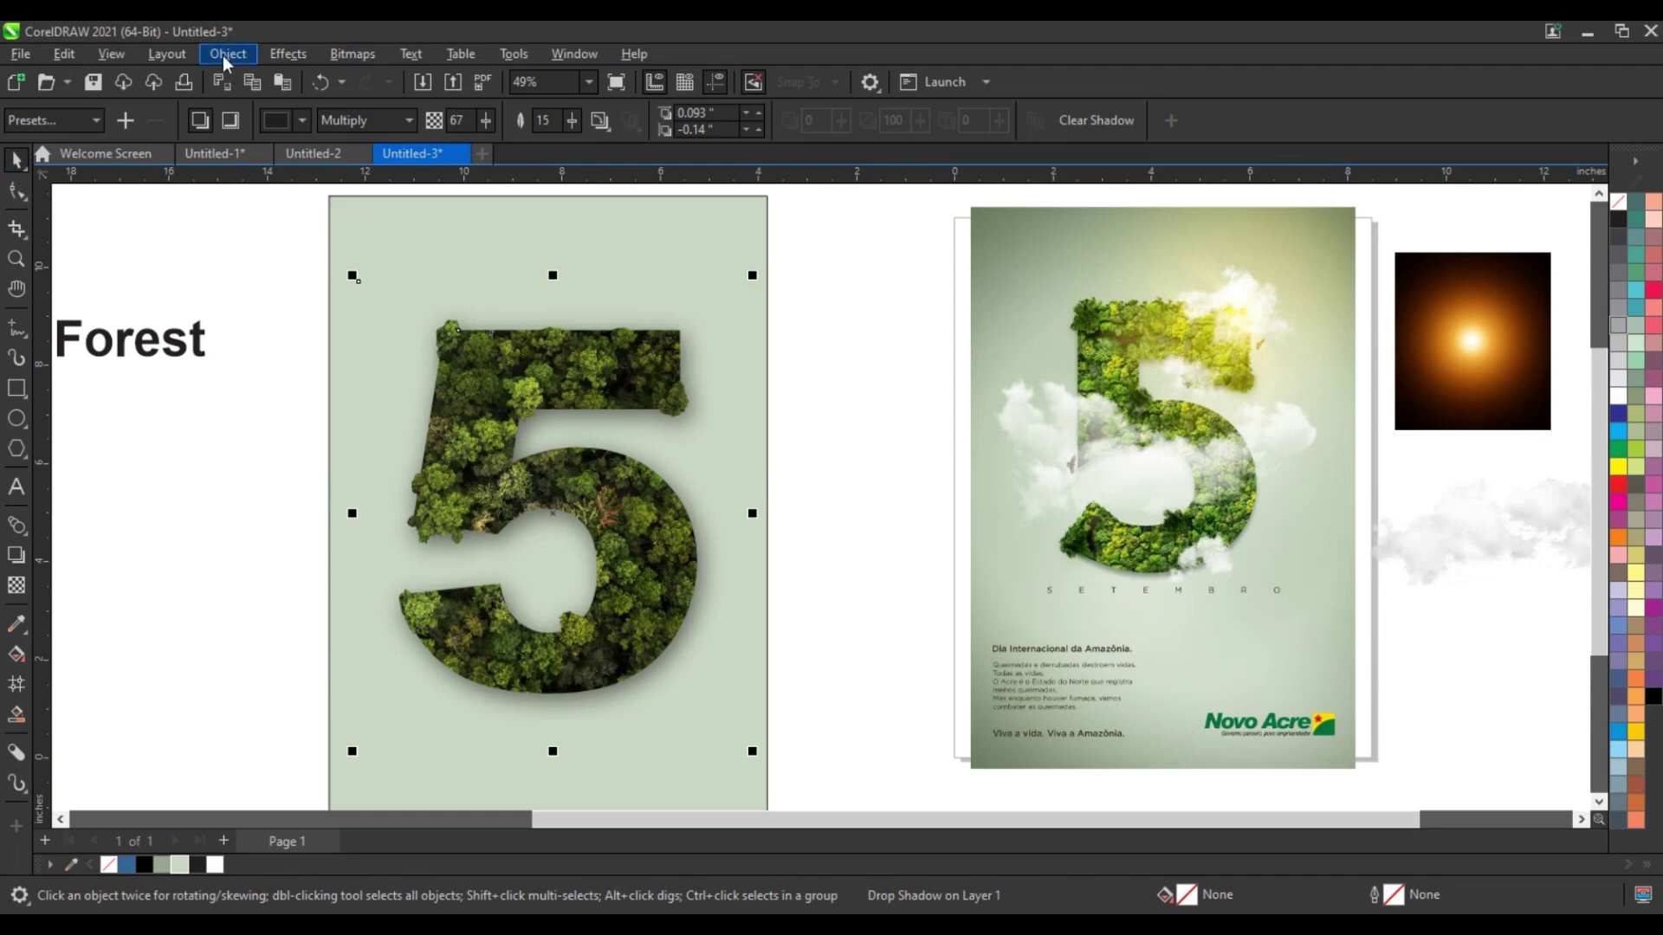
pyautogui.click(226, 55)
pyautogui.click(304, 527)
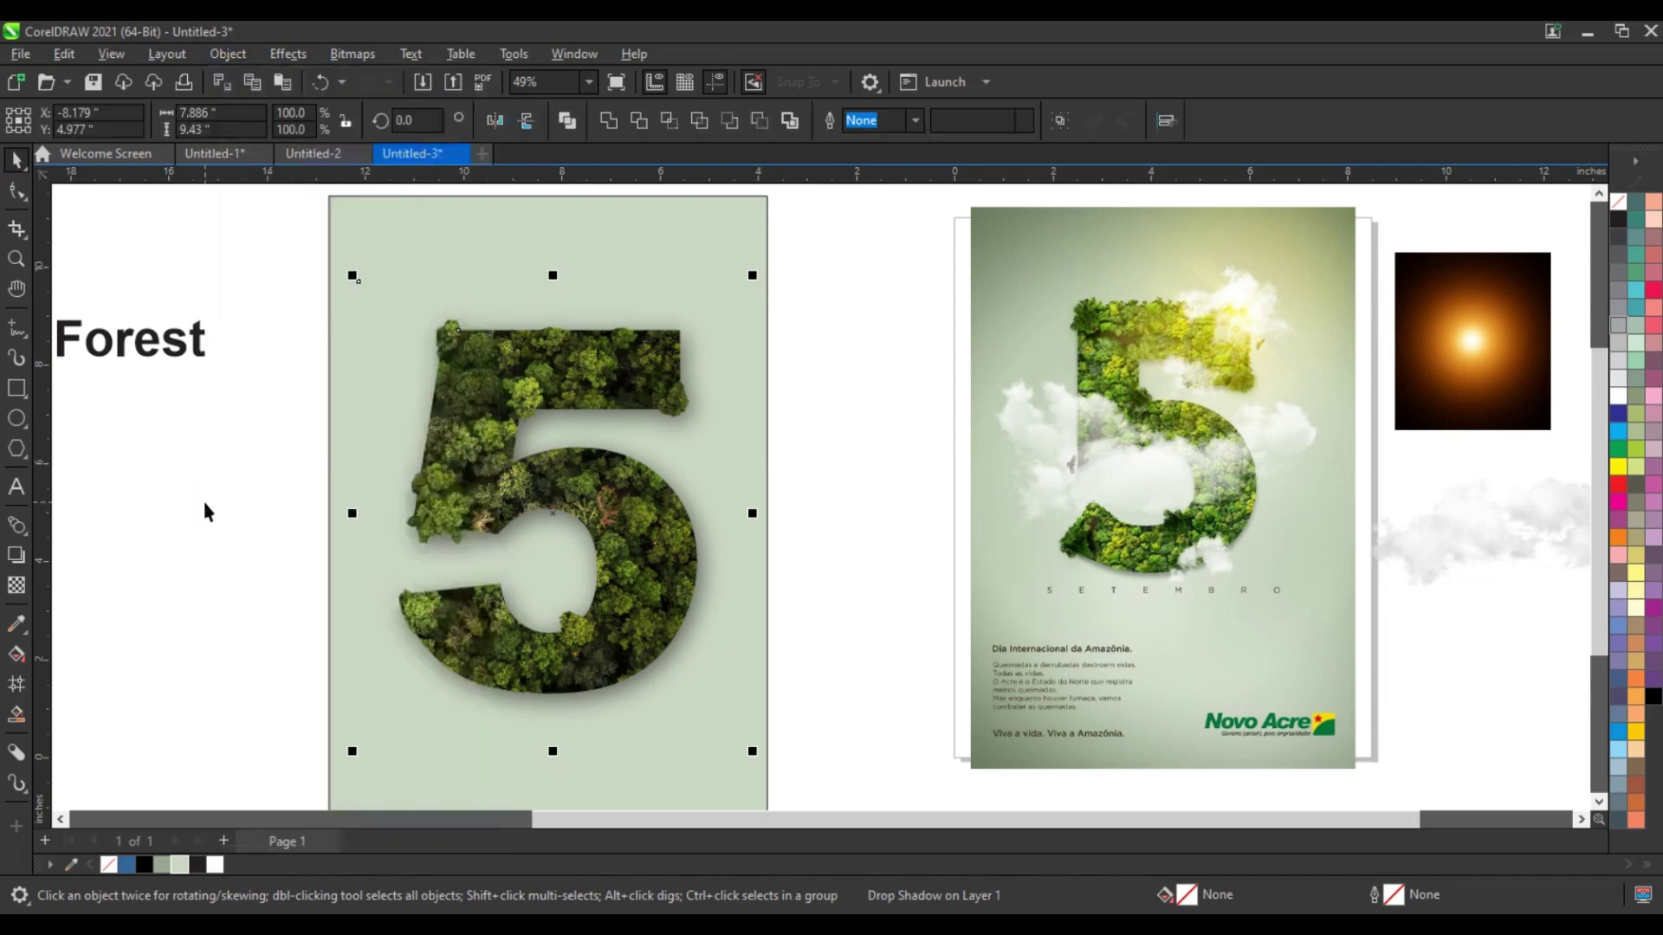
pyautogui.click(208, 512)
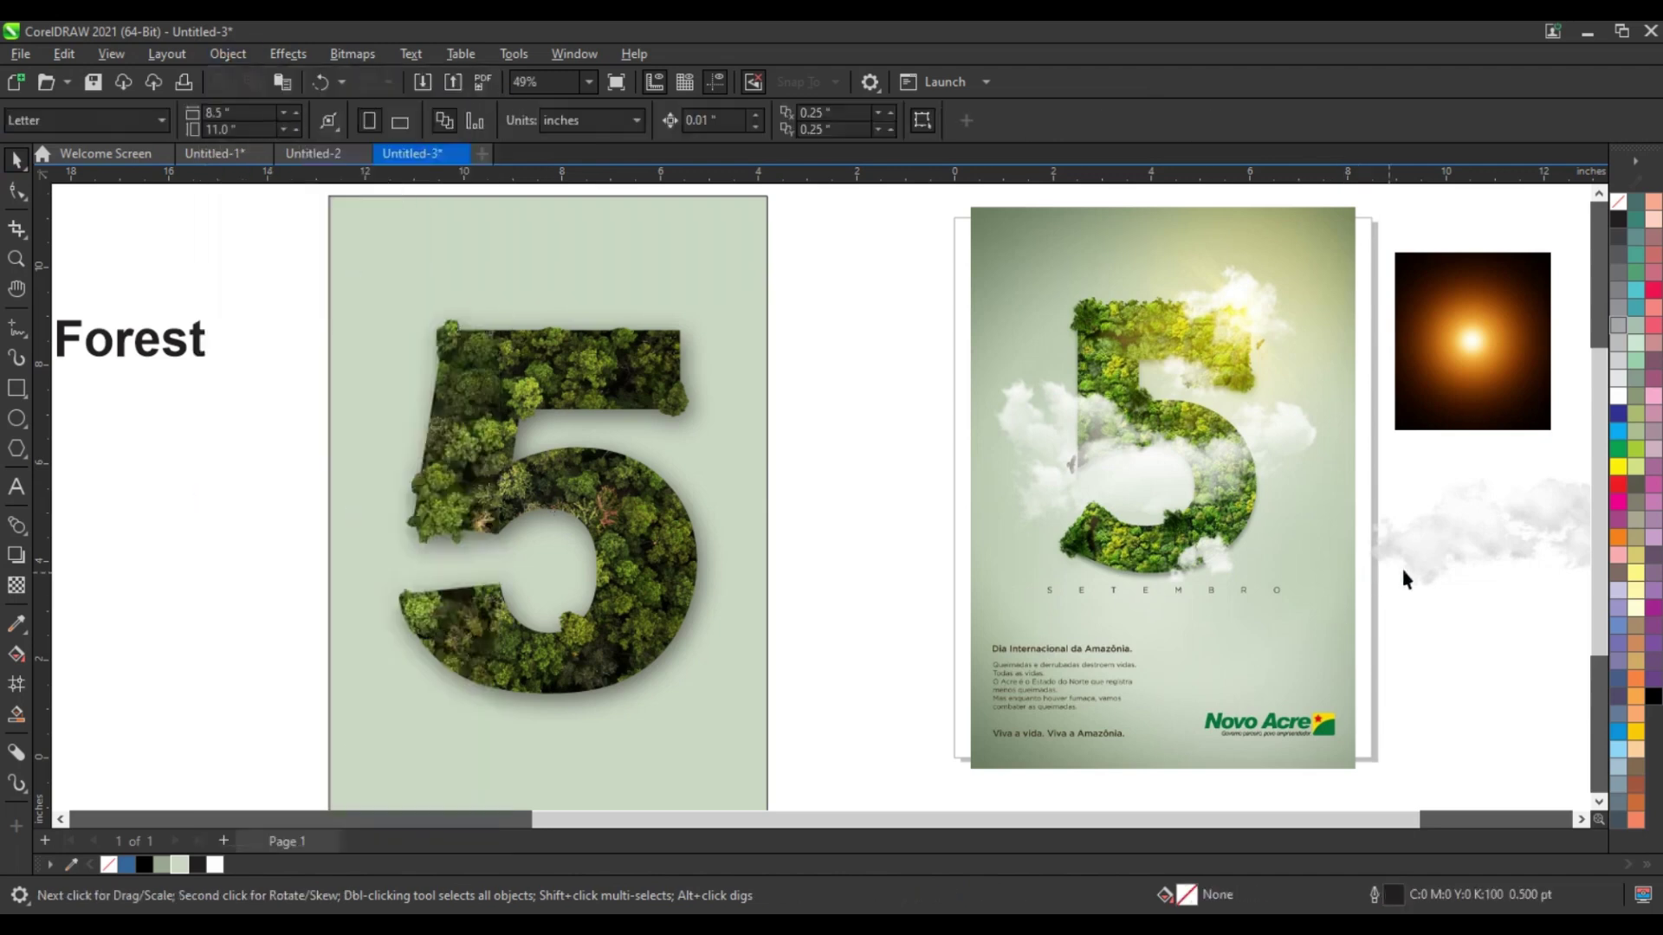
# - Place a cloud across the 5's middle, scaled to 82% with transparency 36
pyautogui.moveTo(1429, 563); pyautogui.dragTo(446, 527)
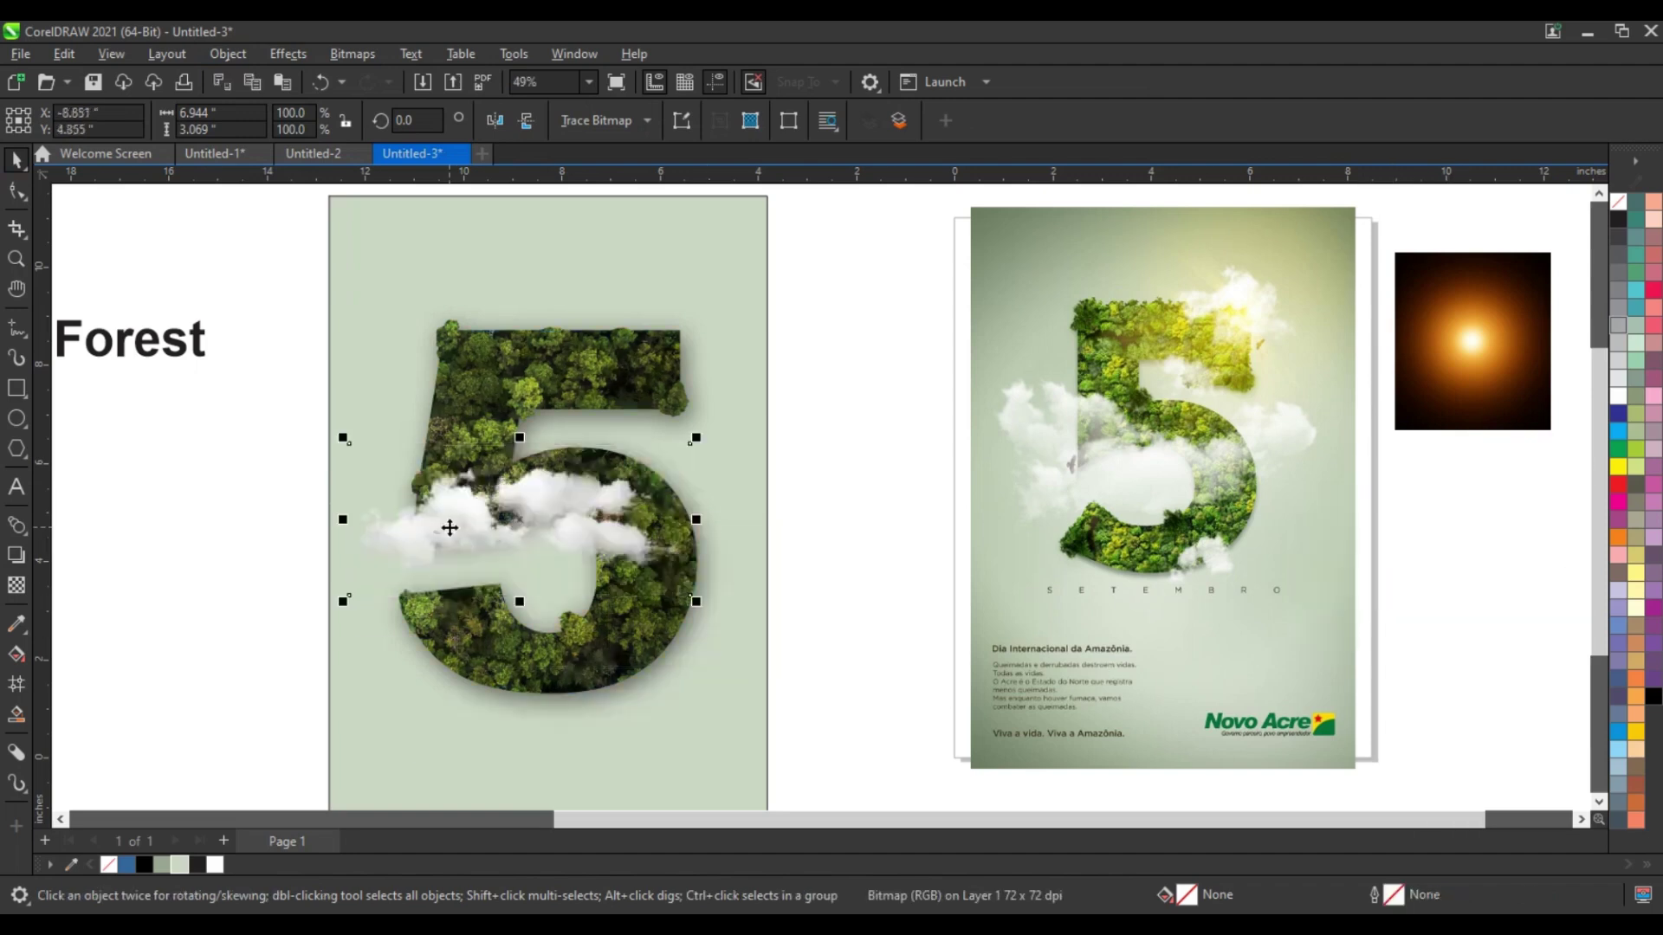
pyautogui.click(17, 585)
pyautogui.moveTo(524, 622); pyautogui.dragTo(470, 626)
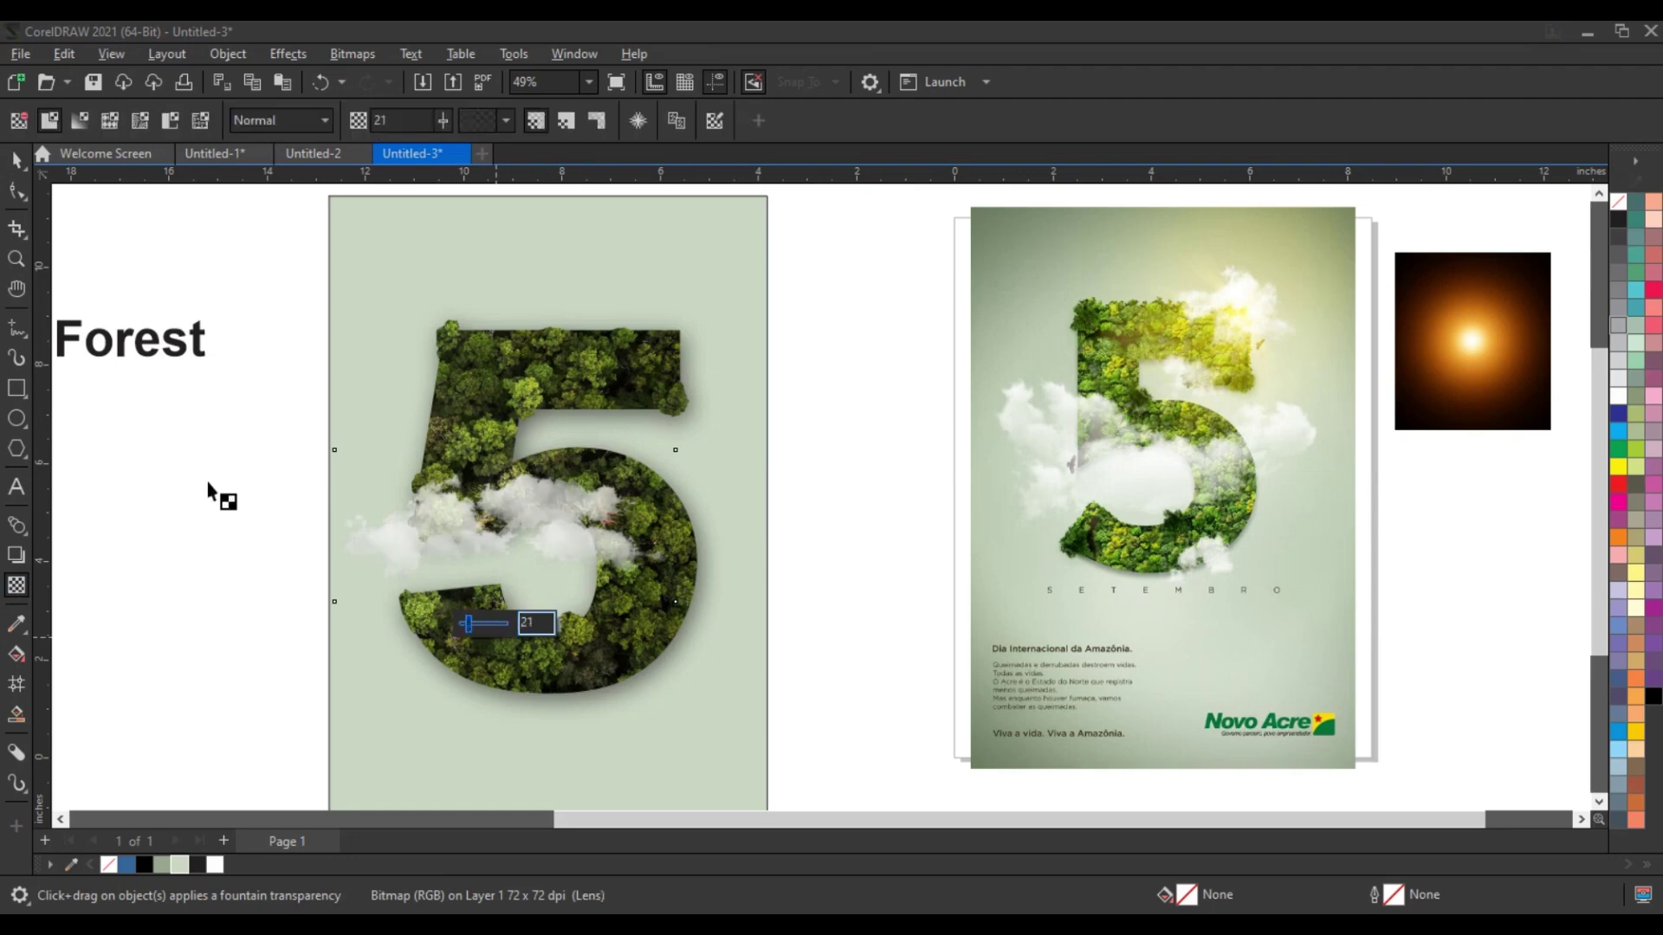
pyautogui.press('space')
pyautogui.moveTo(680, 637); pyautogui.dragTo(636, 611)
pyautogui.moveTo(519, 531); pyautogui.dragTo(531, 543)
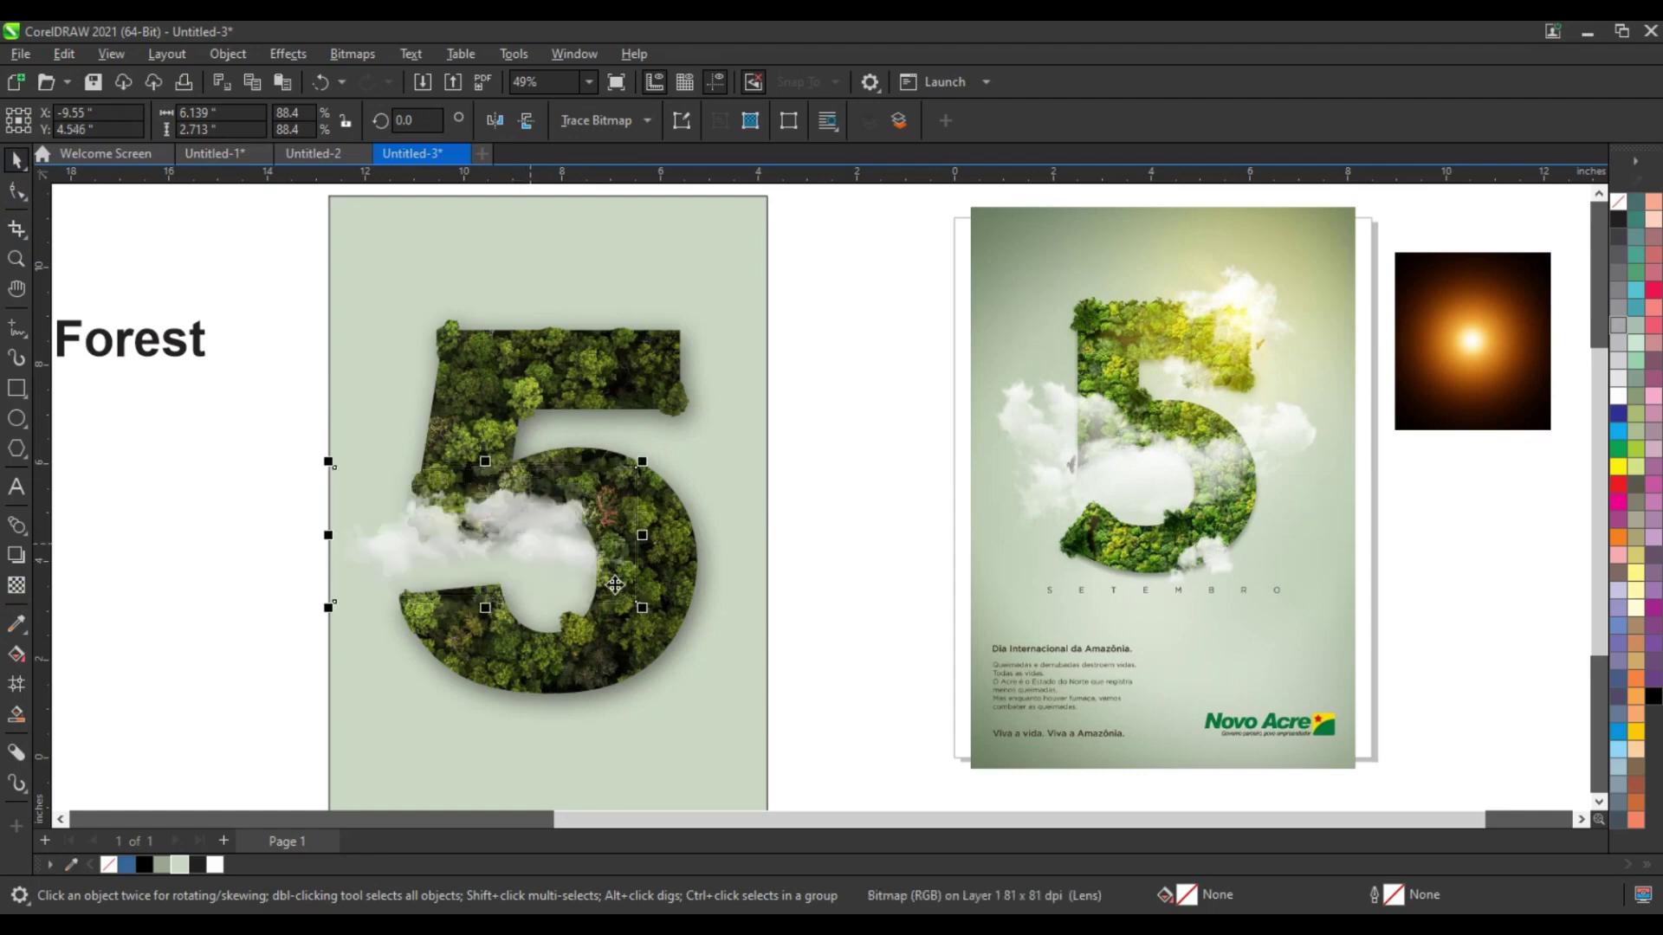
pyautogui.moveTo(642, 607); pyautogui.dragTo(621, 597)
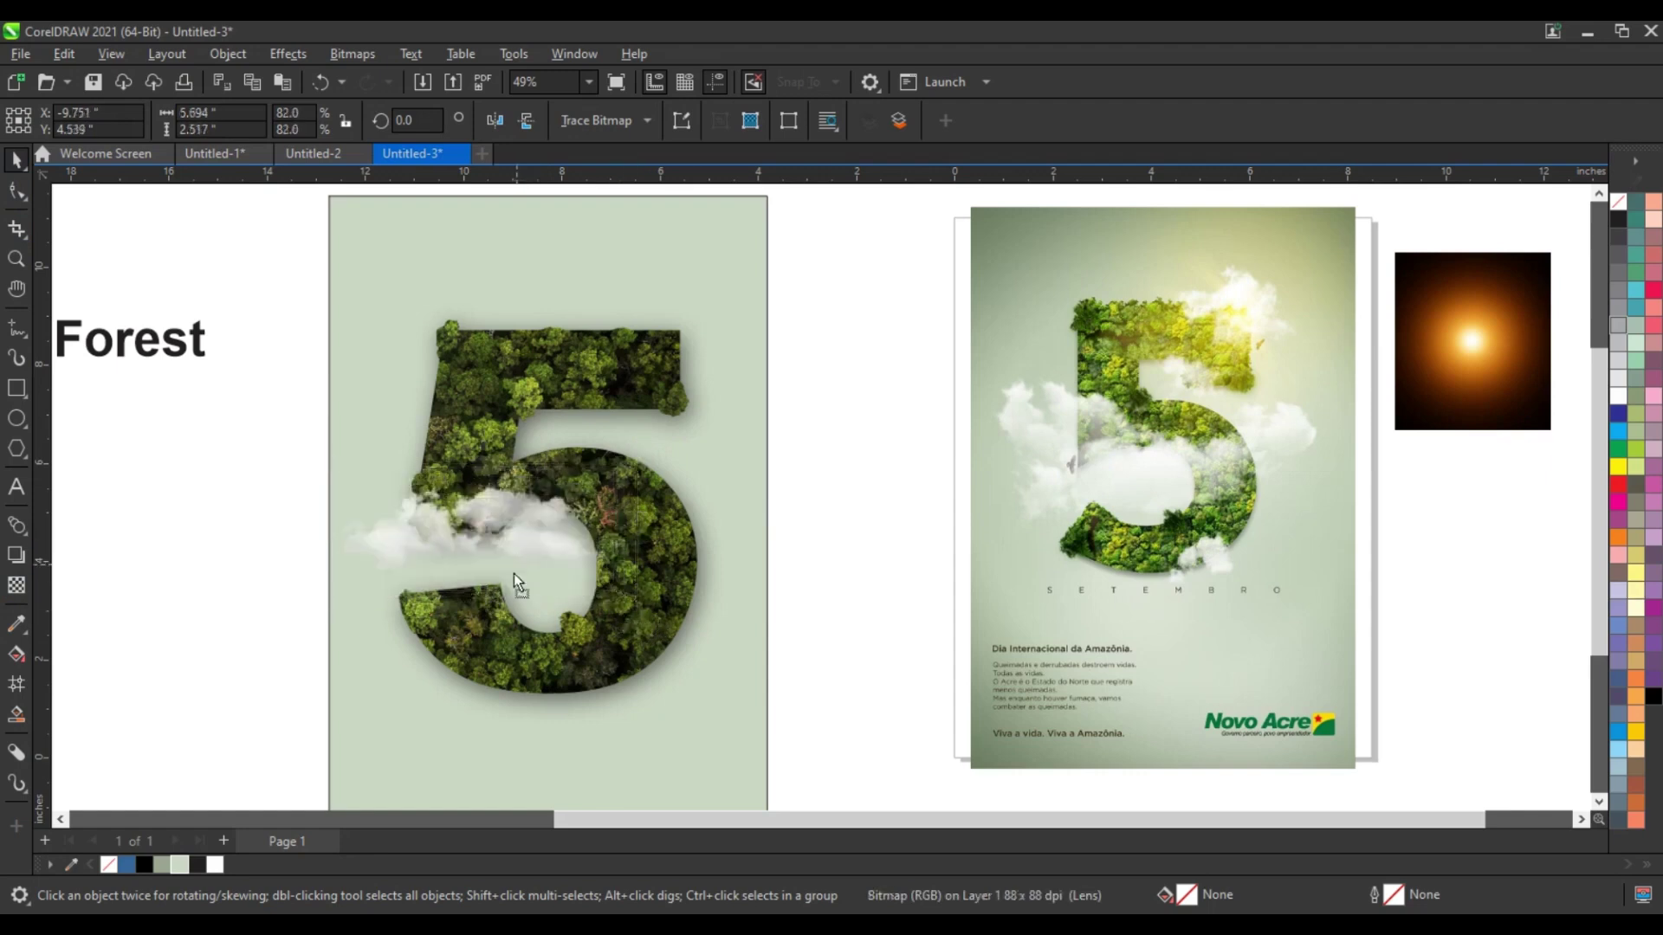
pyautogui.moveTo(513, 574); pyautogui.dragTo(524, 564)
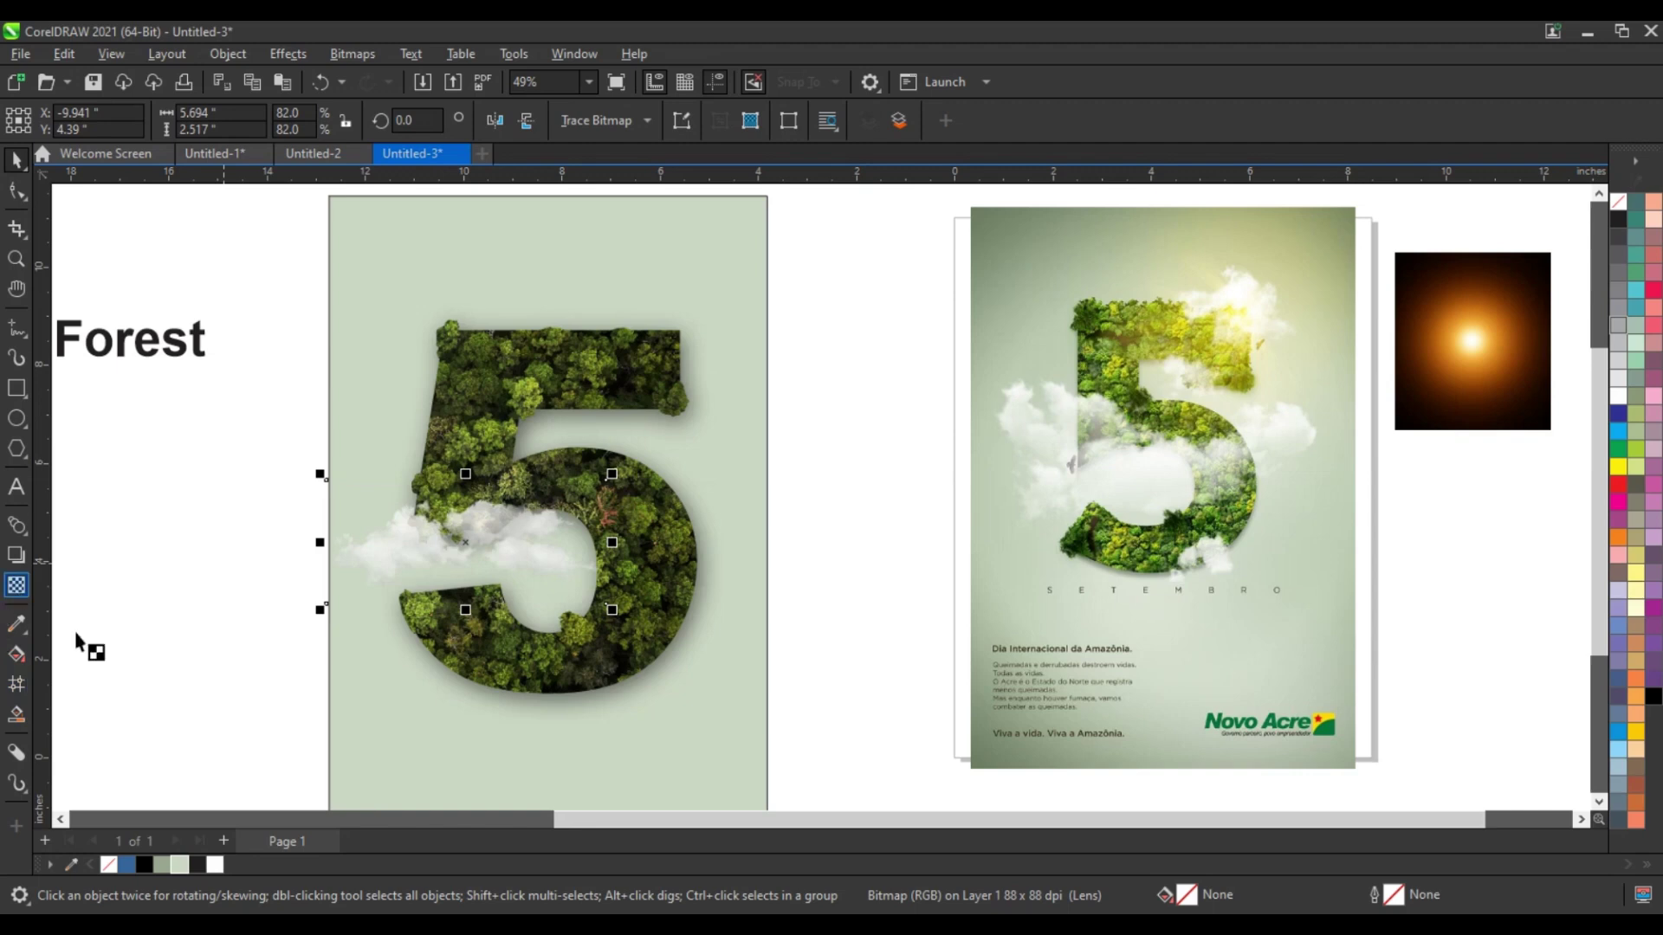
pyautogui.moveTo(430, 636); pyautogui.dragTo(436, 632)
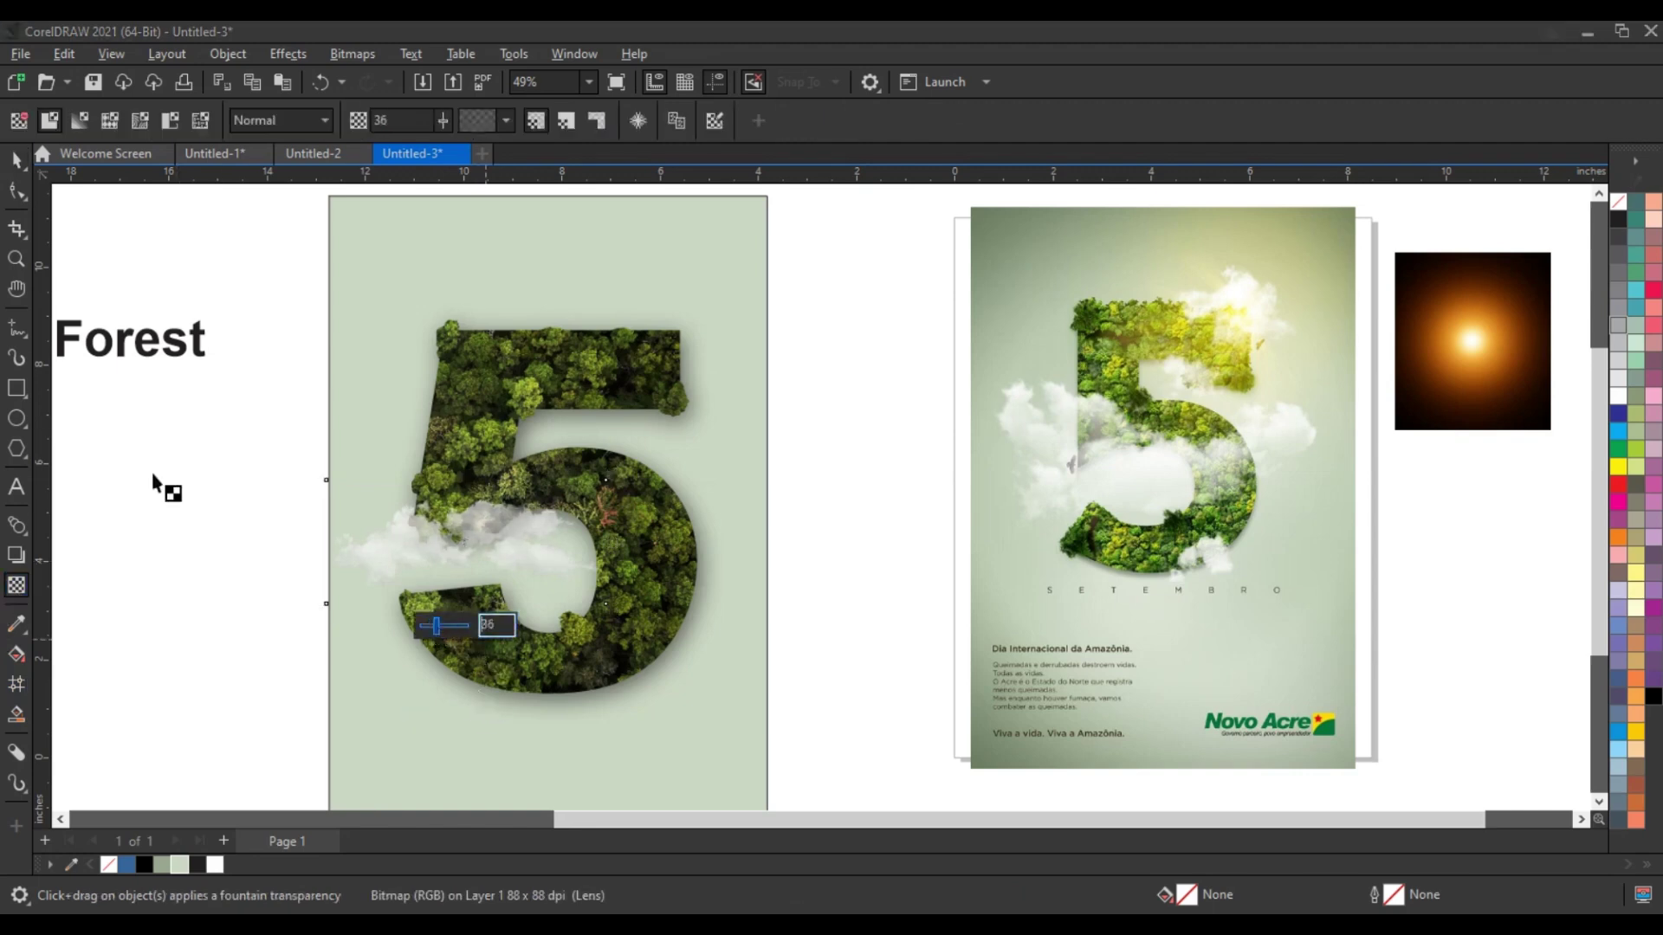
# - Add a mirrored cloud copy at 72.9% over the top bar and a half-size cloud at transparency 11
pyautogui.press('space')
pyautogui.moveTo(564, 520); pyautogui.dragTo(803, 439)
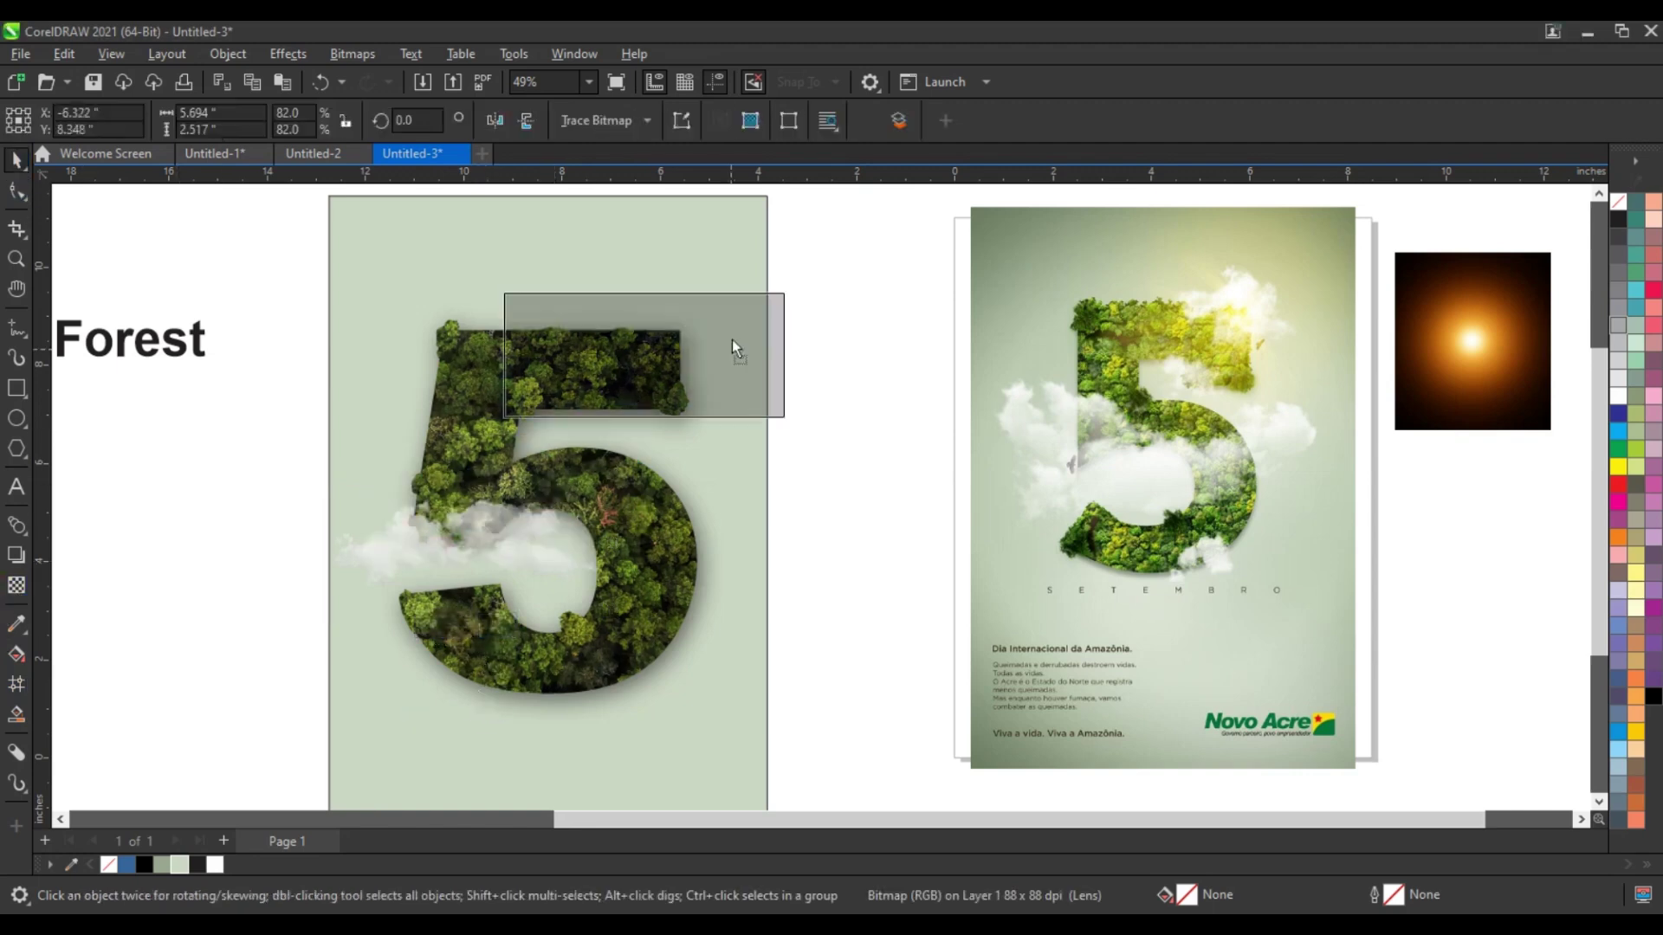
pyautogui.click(497, 118)
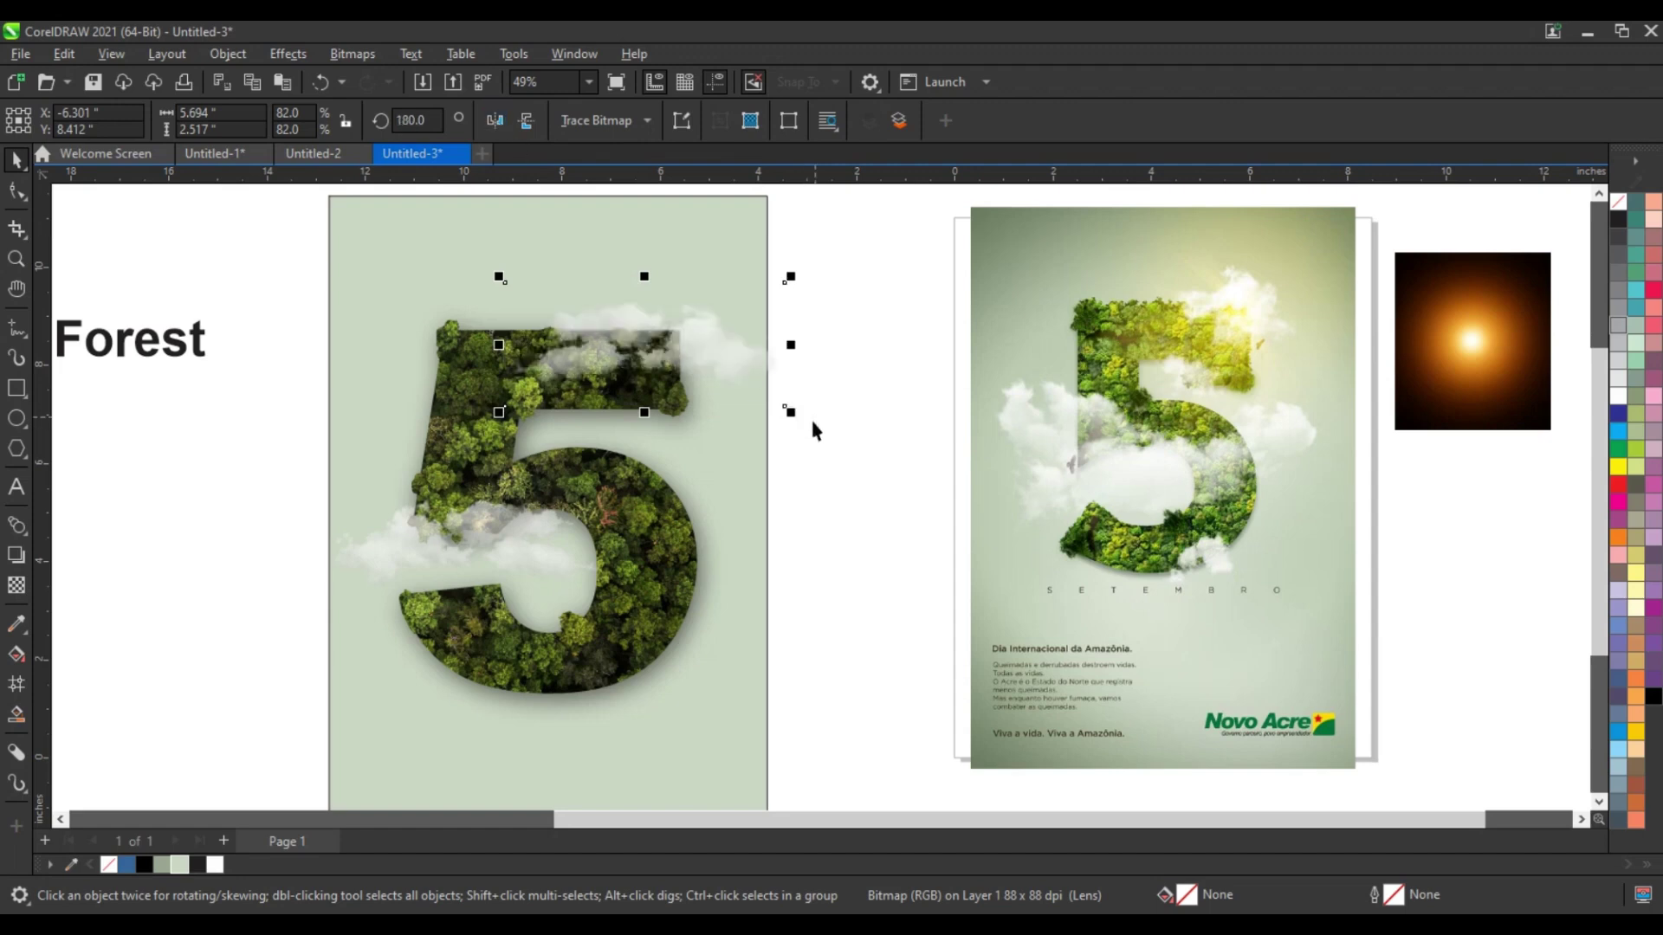
pyautogui.moveTo(790, 412)
pyautogui.mouseDown()
pyautogui.moveTo(714, 347)
pyautogui.moveTo(702, 508)
pyautogui.mouseUp()
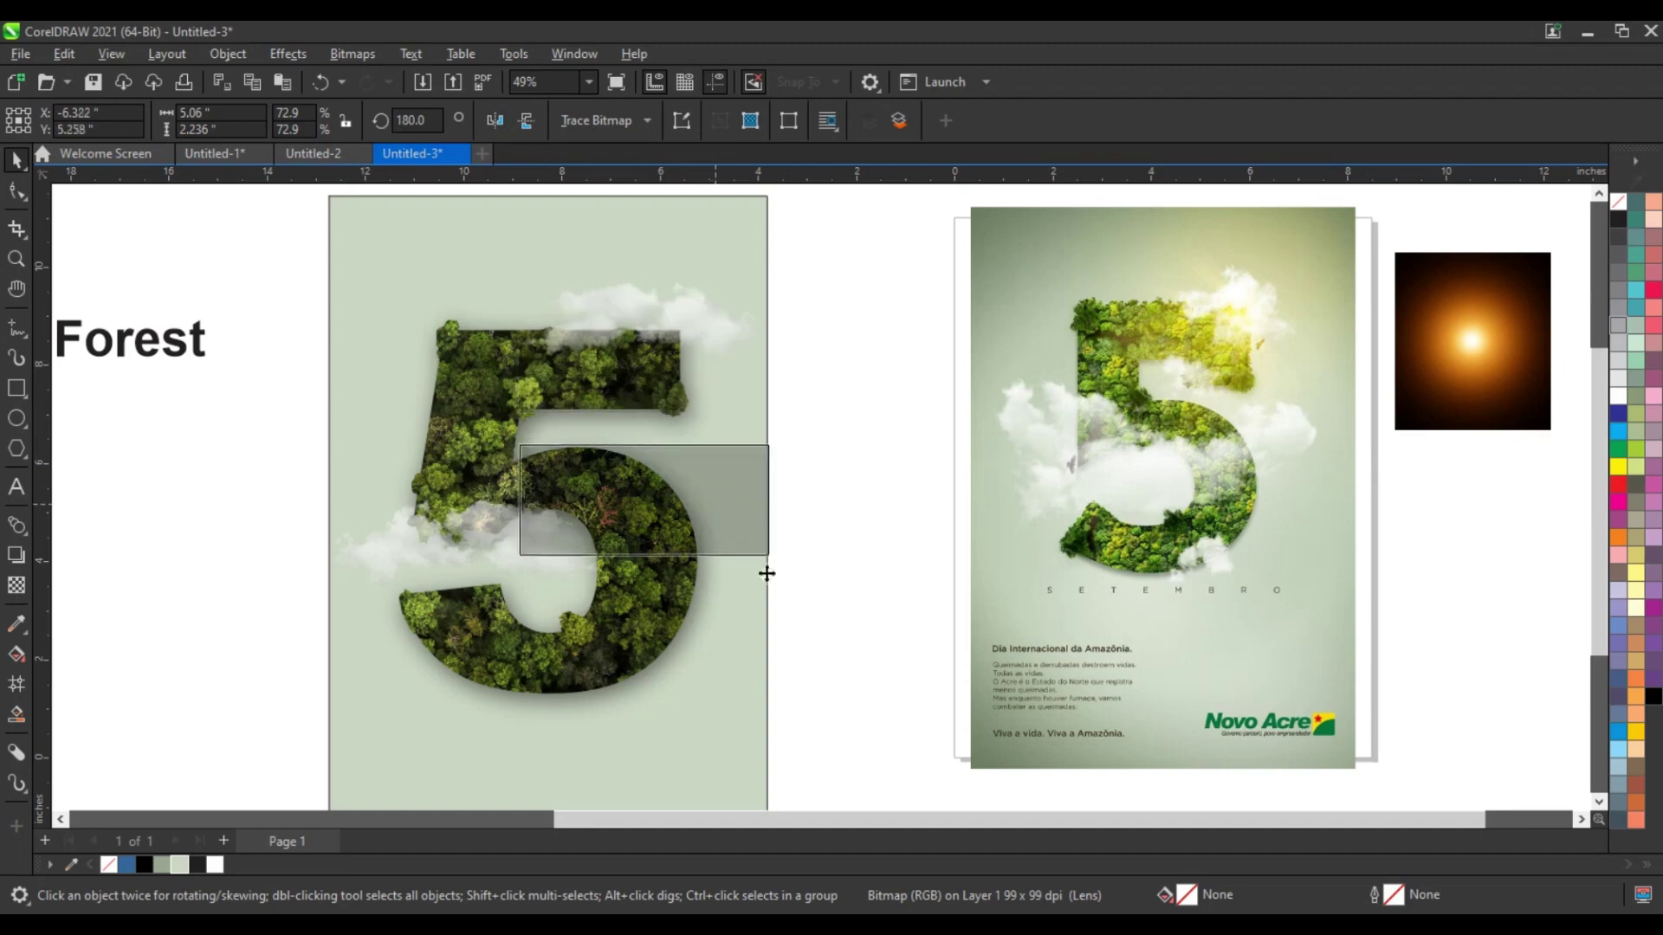
pyautogui.moveTo(768, 555); pyautogui.dragTo(730, 537)
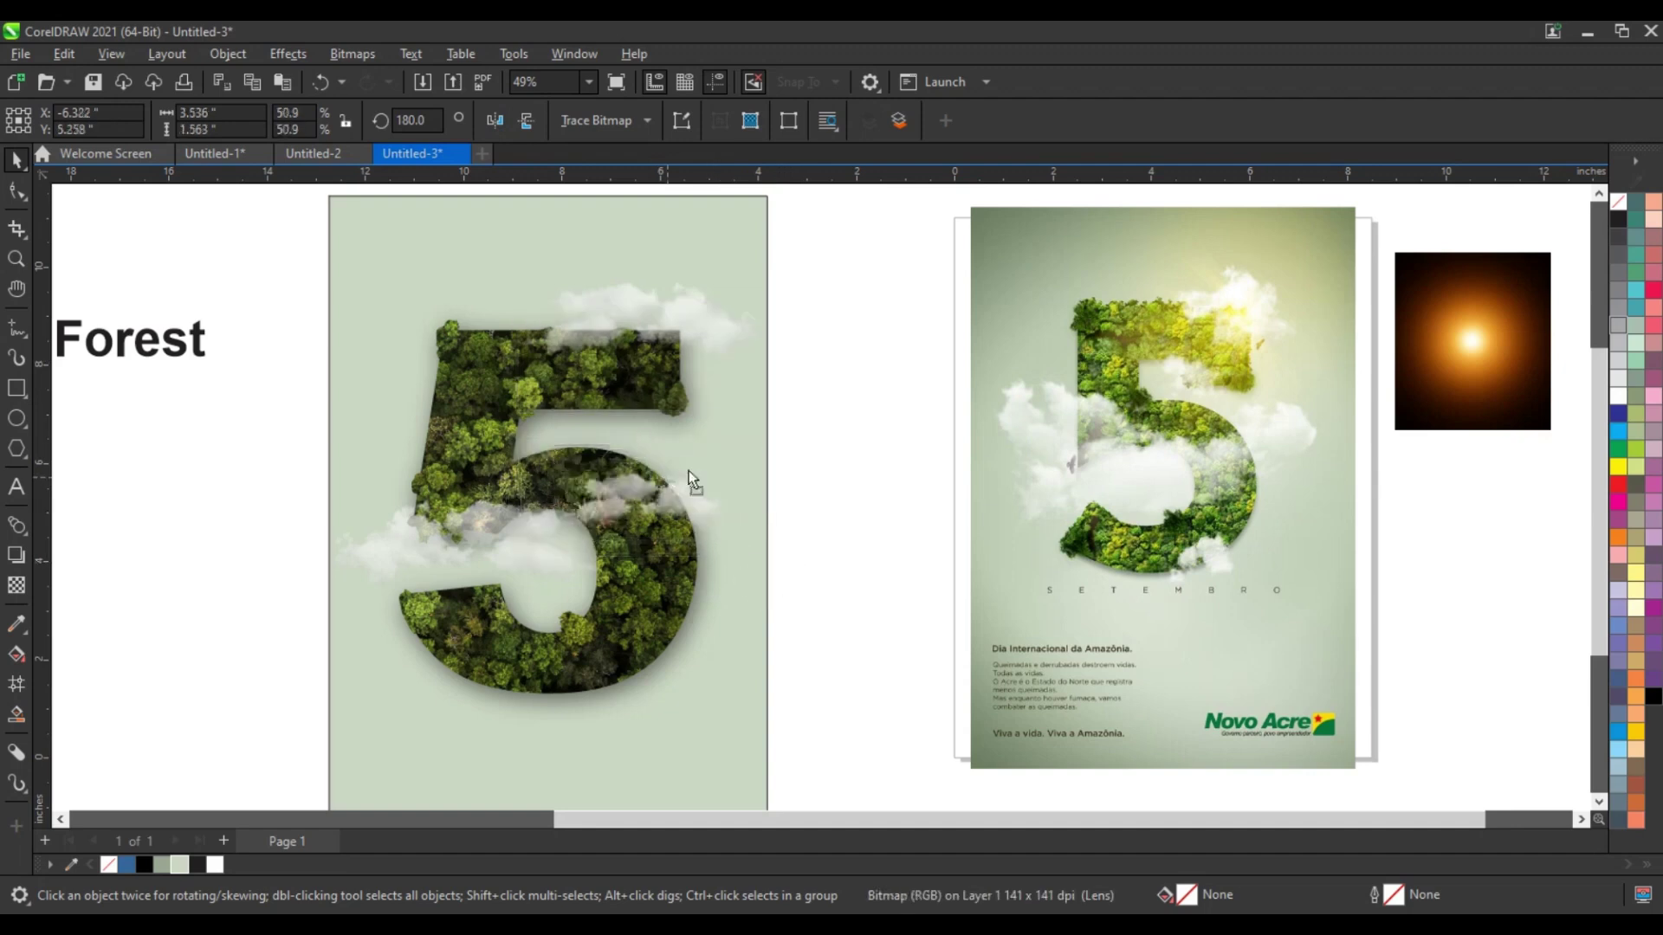
pyautogui.moveTo(688, 470); pyautogui.dragTo(712, 463)
pyautogui.click(16, 585)
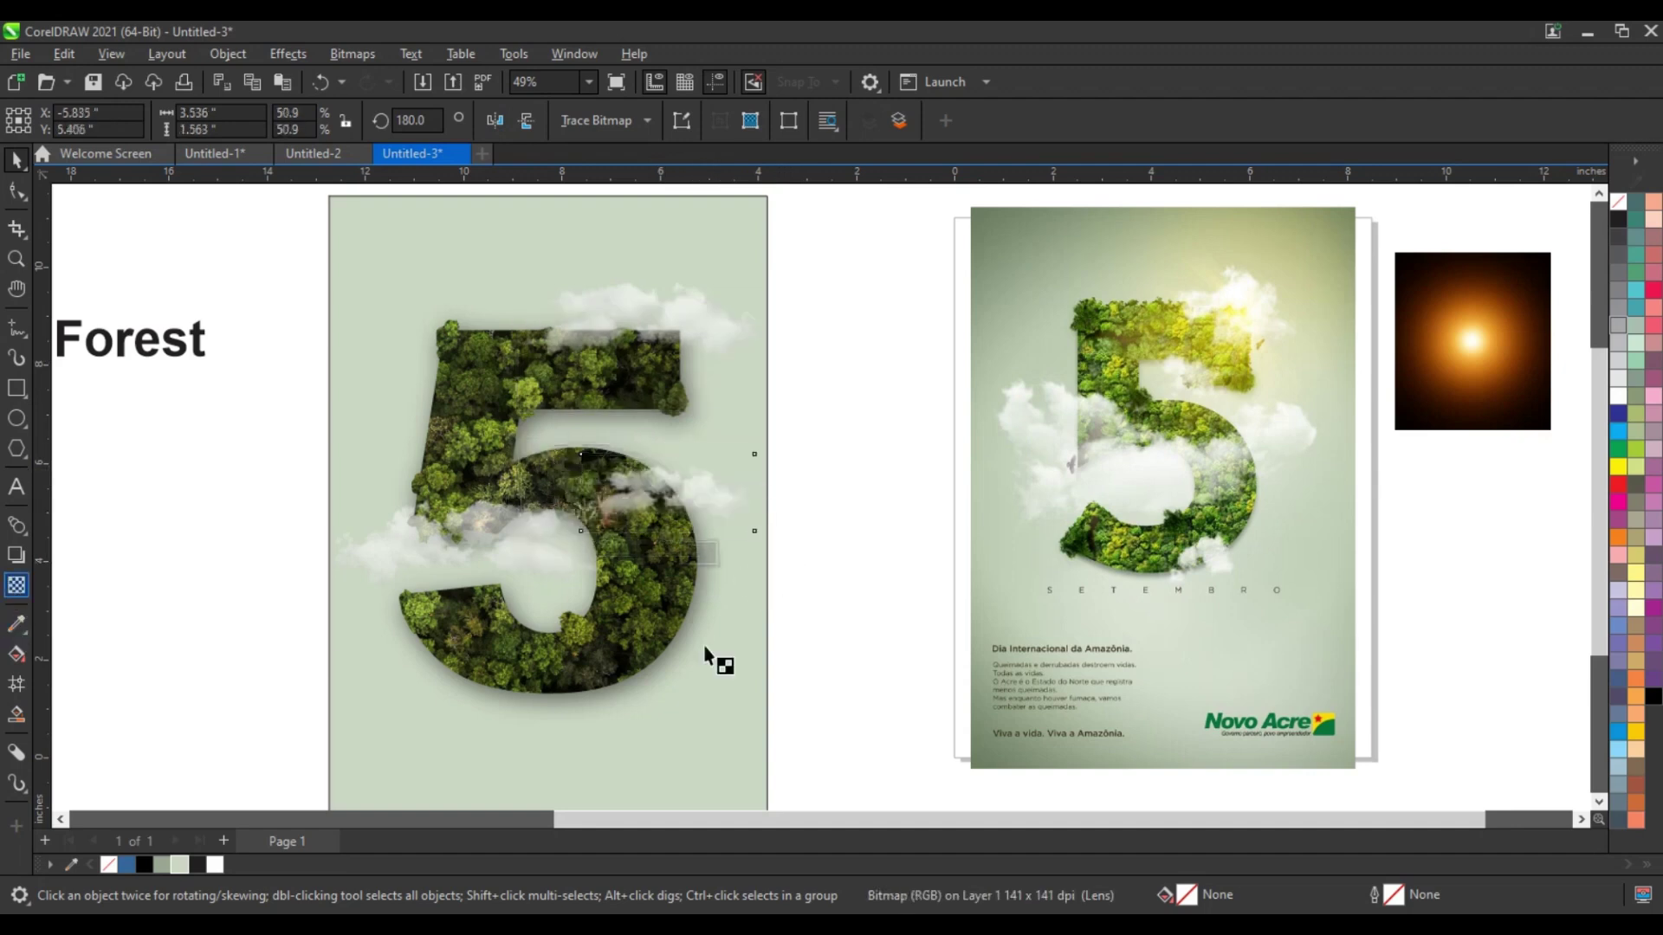
pyautogui.moveTo(637, 555); pyautogui.dragTo(629, 561)
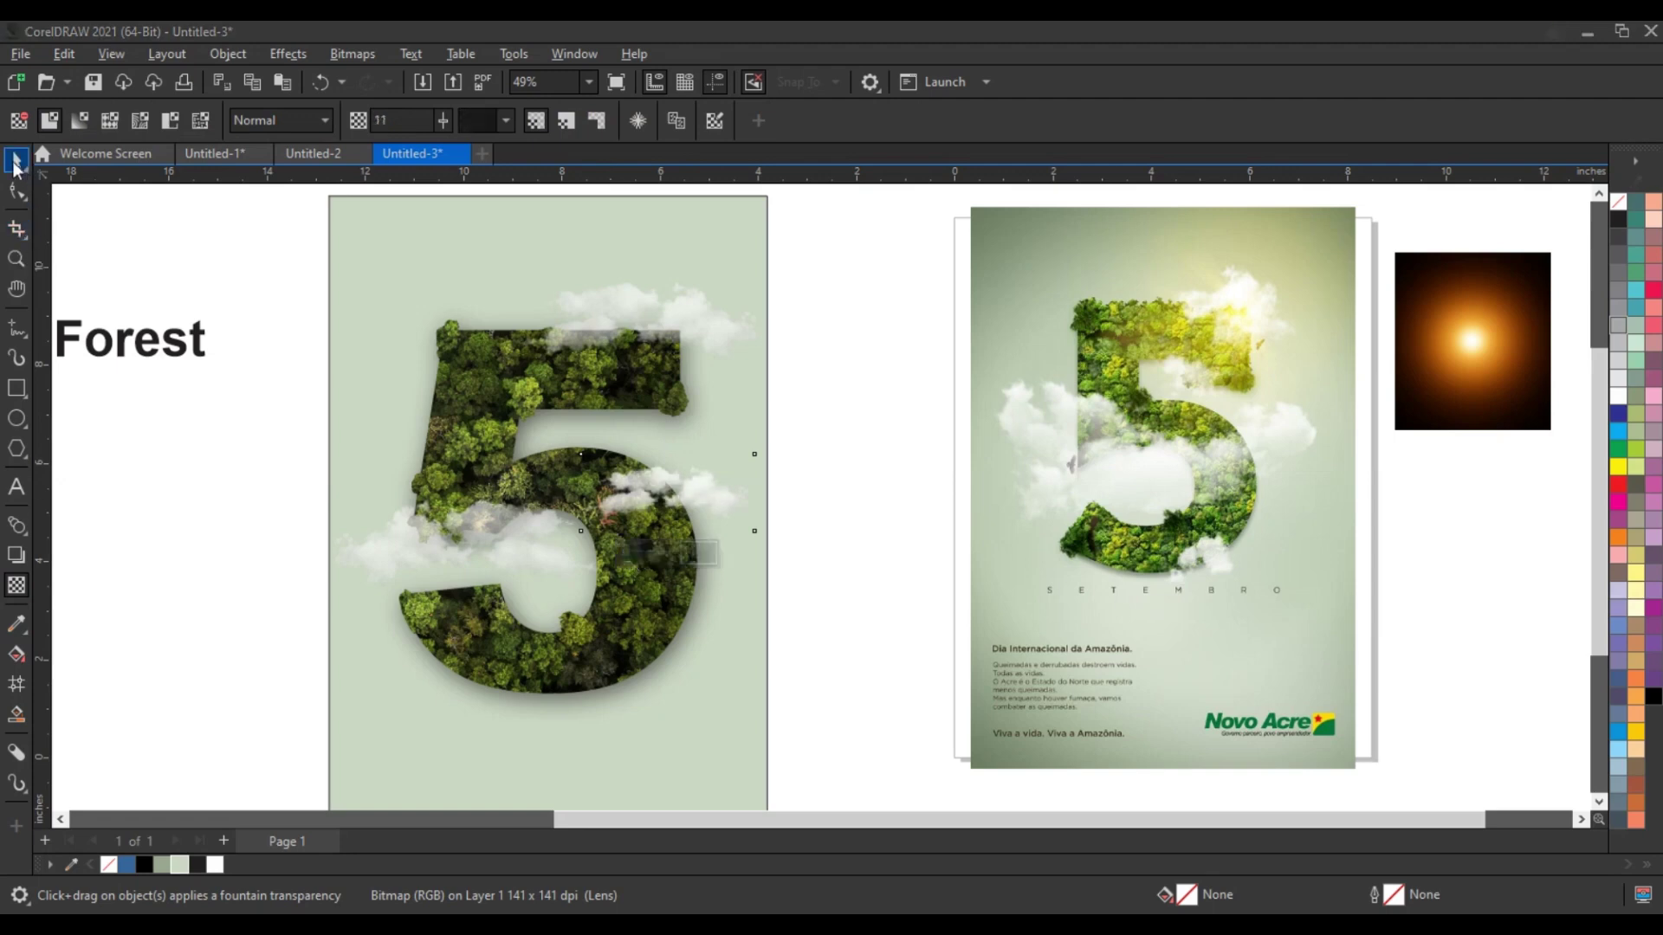
# - Move the sun glow onto the 5's top bar, blend it in Screen mode and enlarge it
pyautogui.click(16, 163)
pyautogui.click(1423, 355)
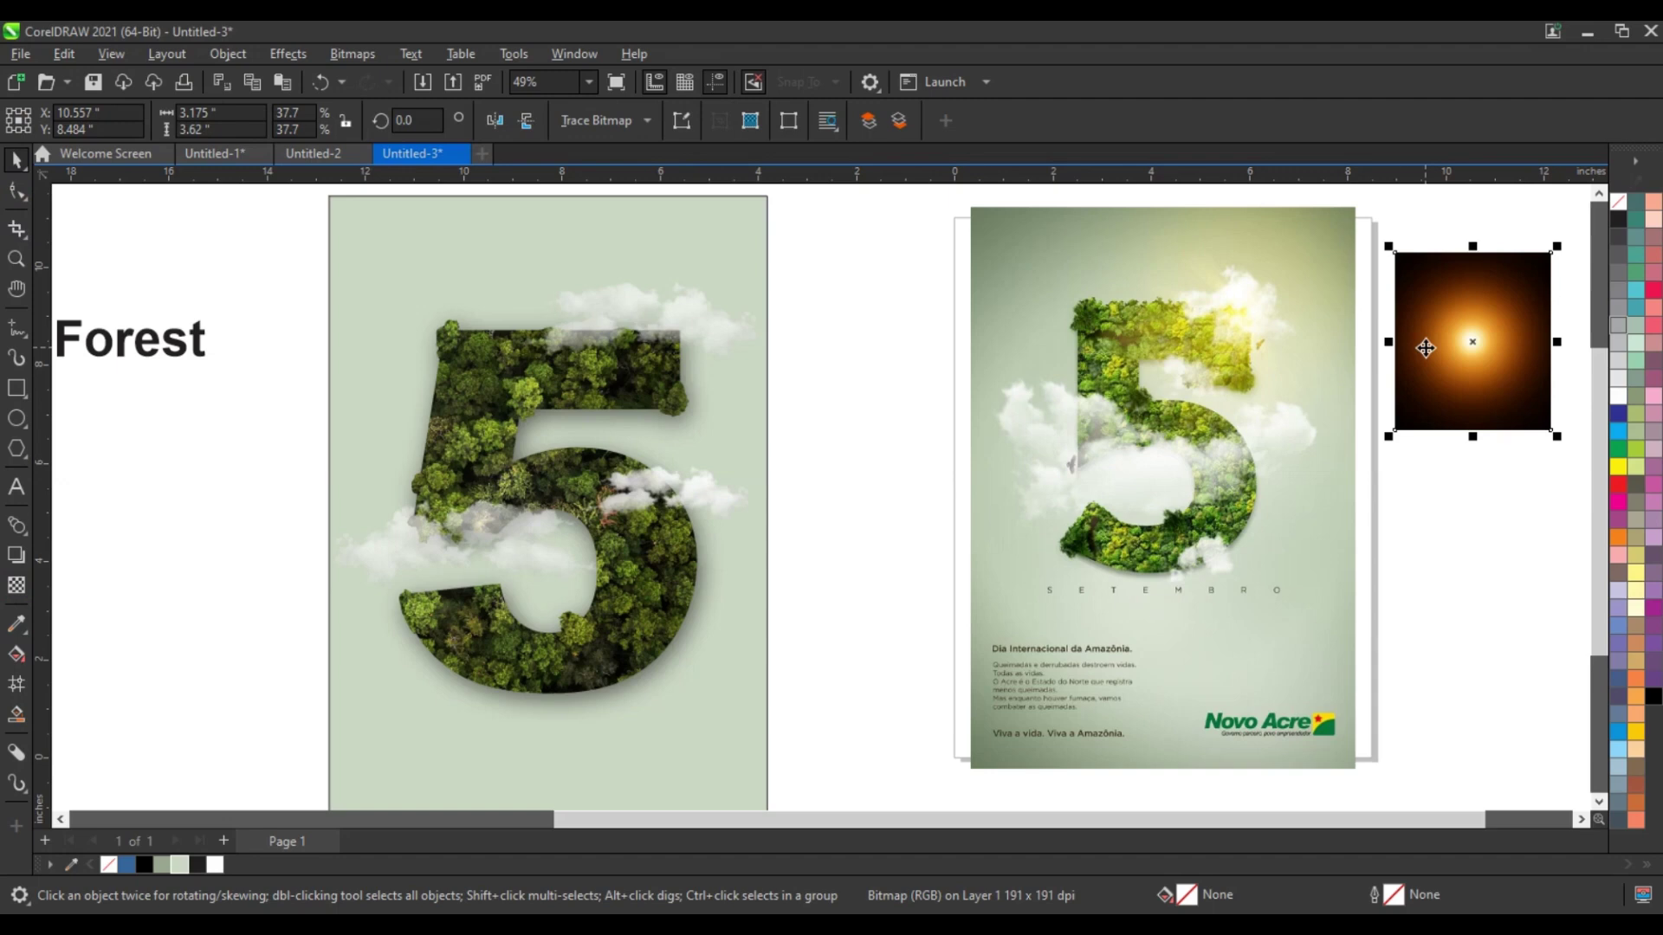
pyautogui.moveTo(1425, 348); pyautogui.dragTo(556, 391)
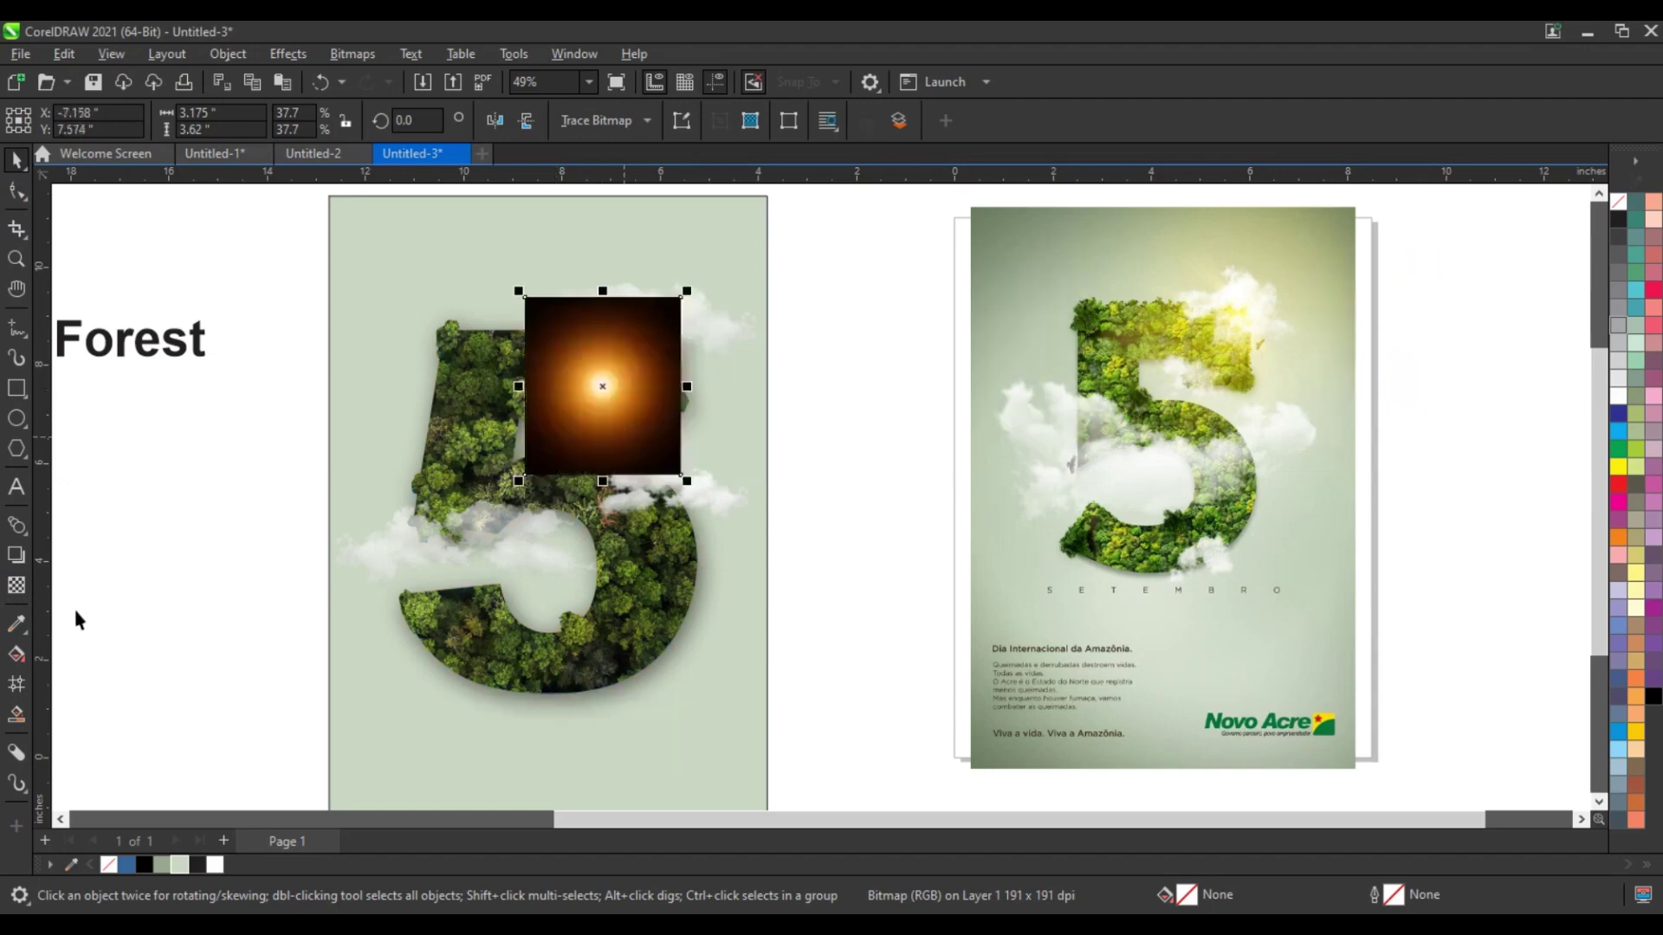
pyautogui.click(17, 588)
pyautogui.click(268, 121)
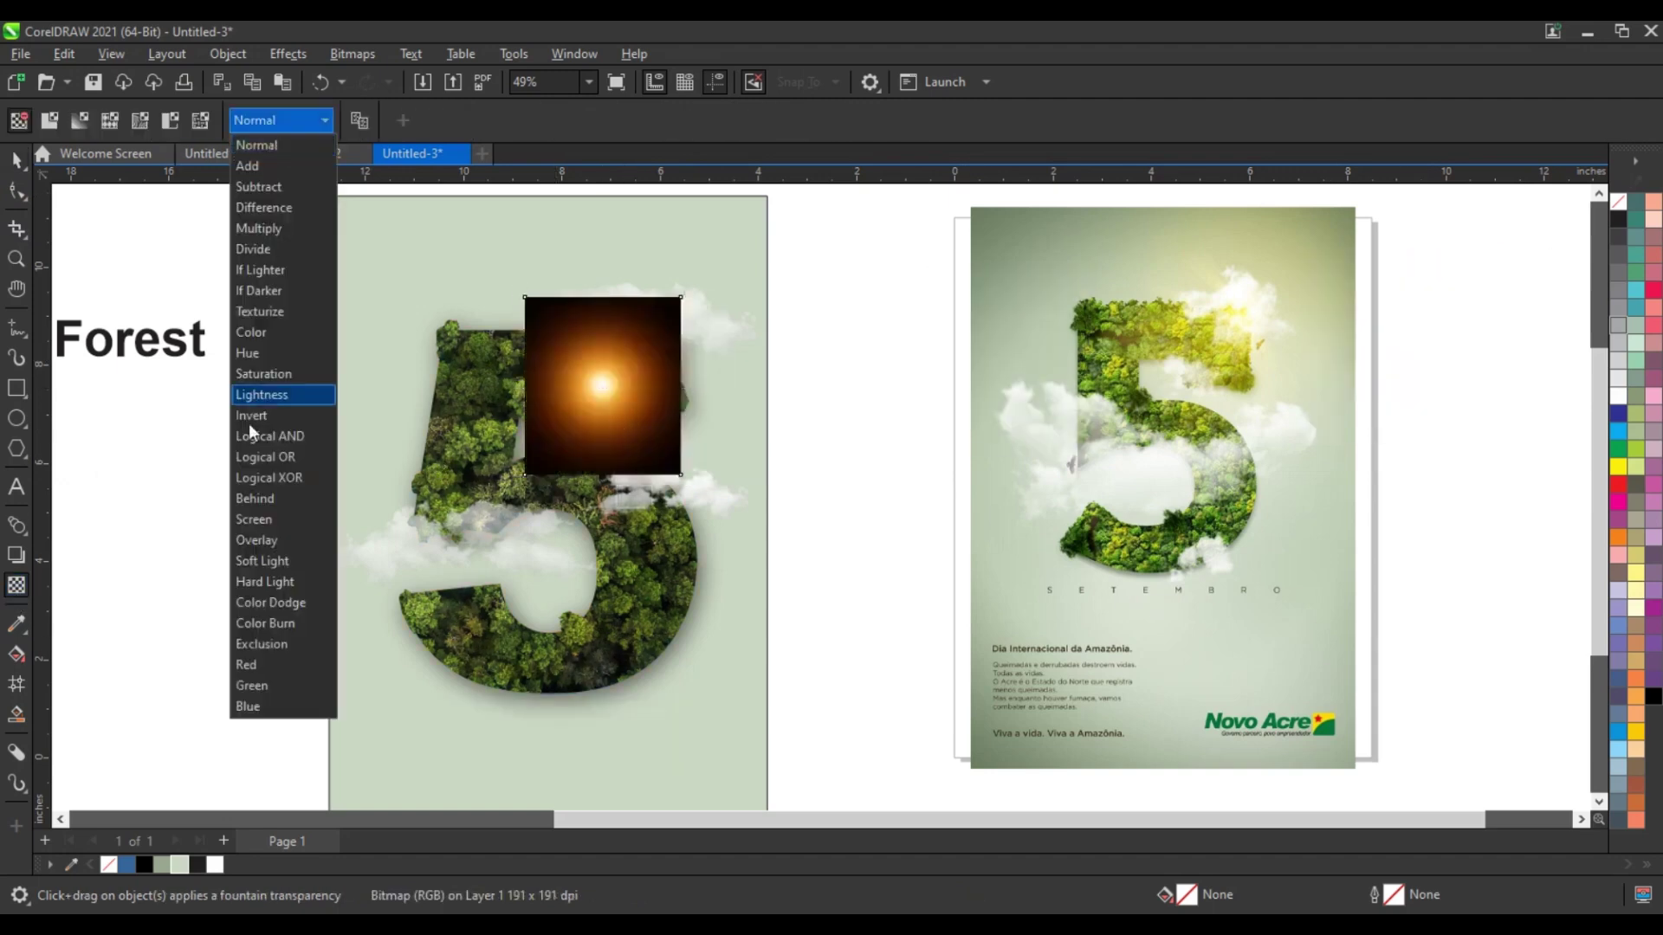
pyautogui.click(252, 518)
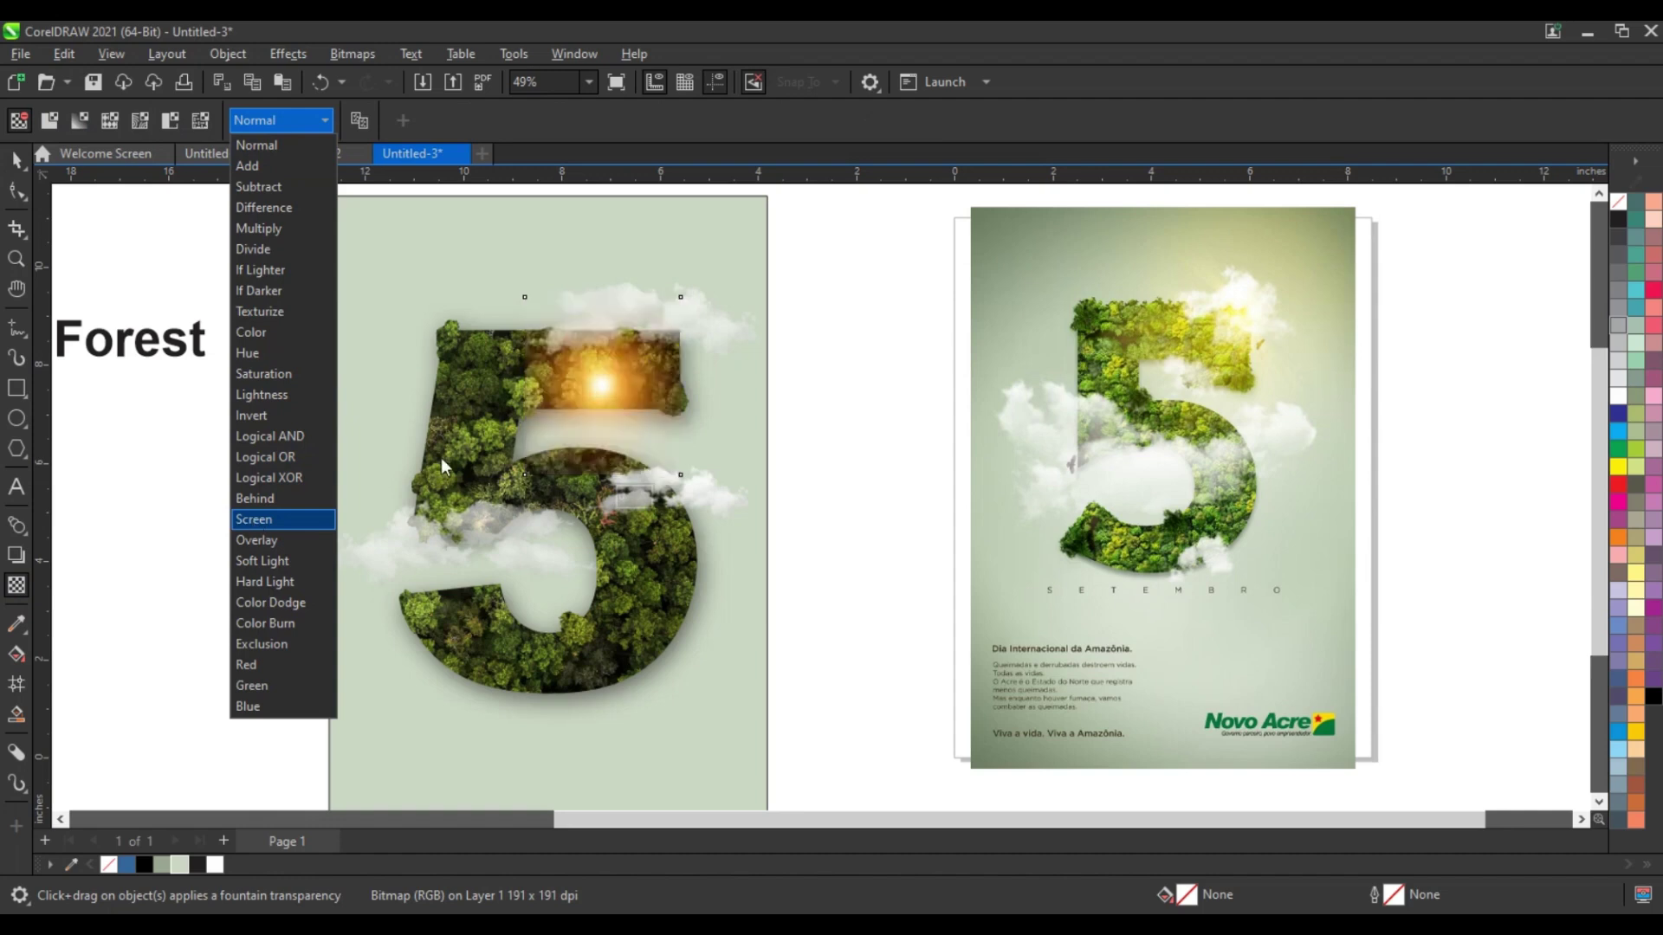
pyautogui.click(16, 162)
pyautogui.moveTo(684, 291)
pyautogui.mouseDown()
pyautogui.moveTo(731, 444)
pyautogui.moveTo(767, 429)
pyautogui.mouseUp()
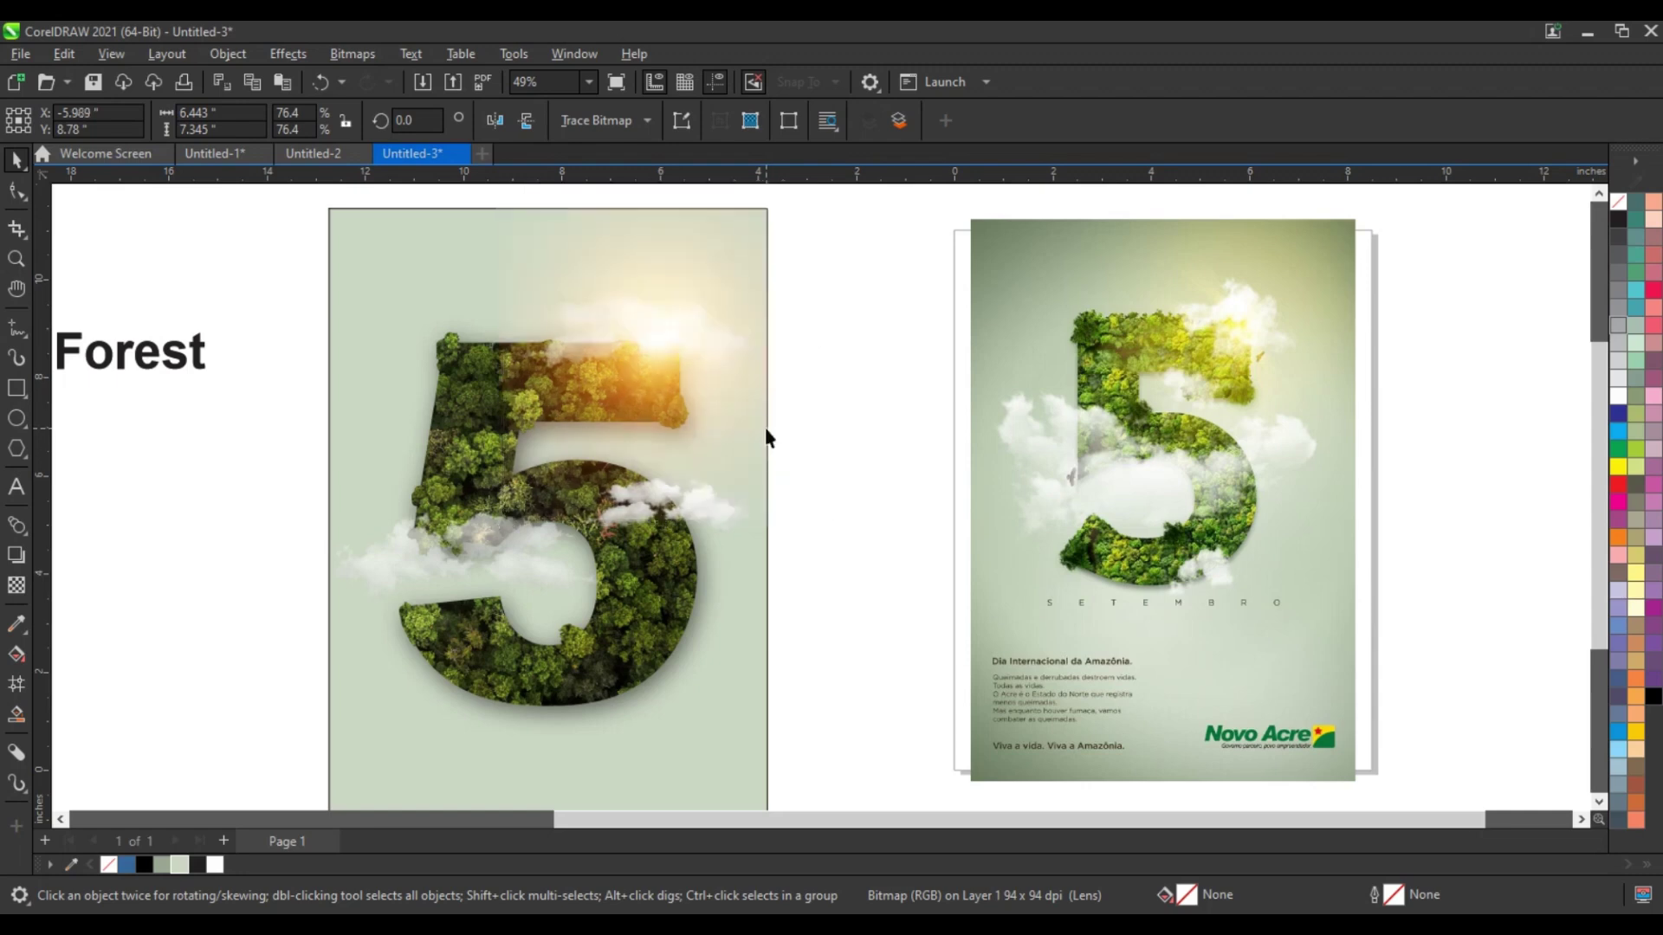
# - Edit the 5's PowerClip and set the forest photo's brightness to 14 and contrast to 35
pyautogui.click(559, 682)
pyautogui.rightClick(560, 681)
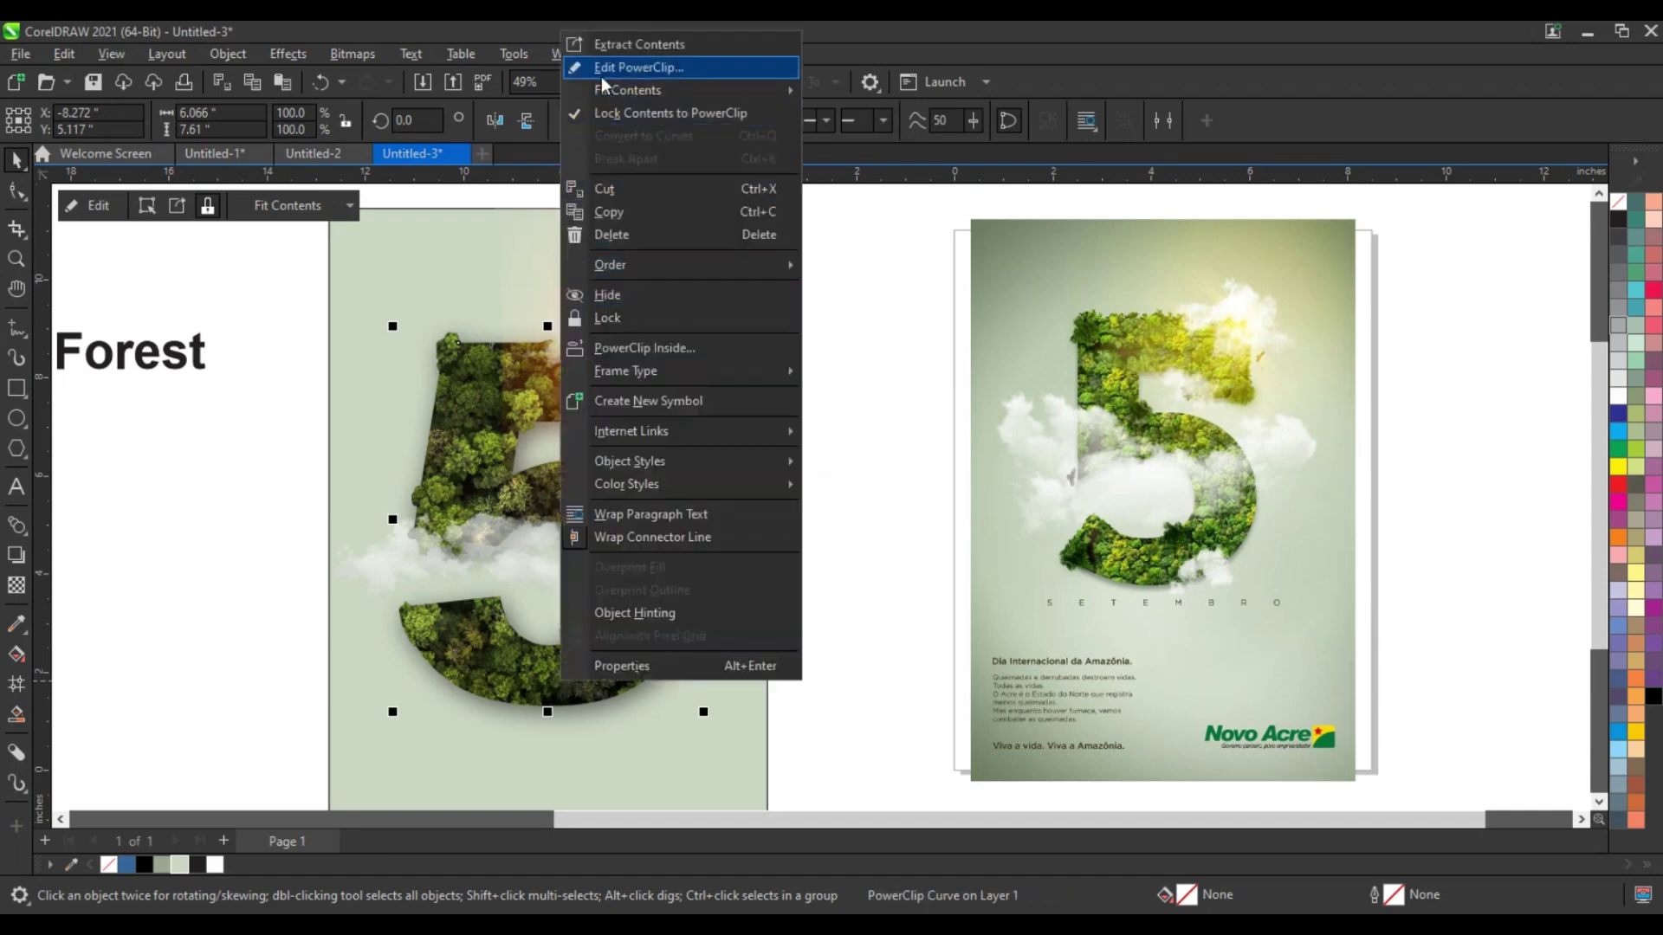
pyautogui.click(601, 75)
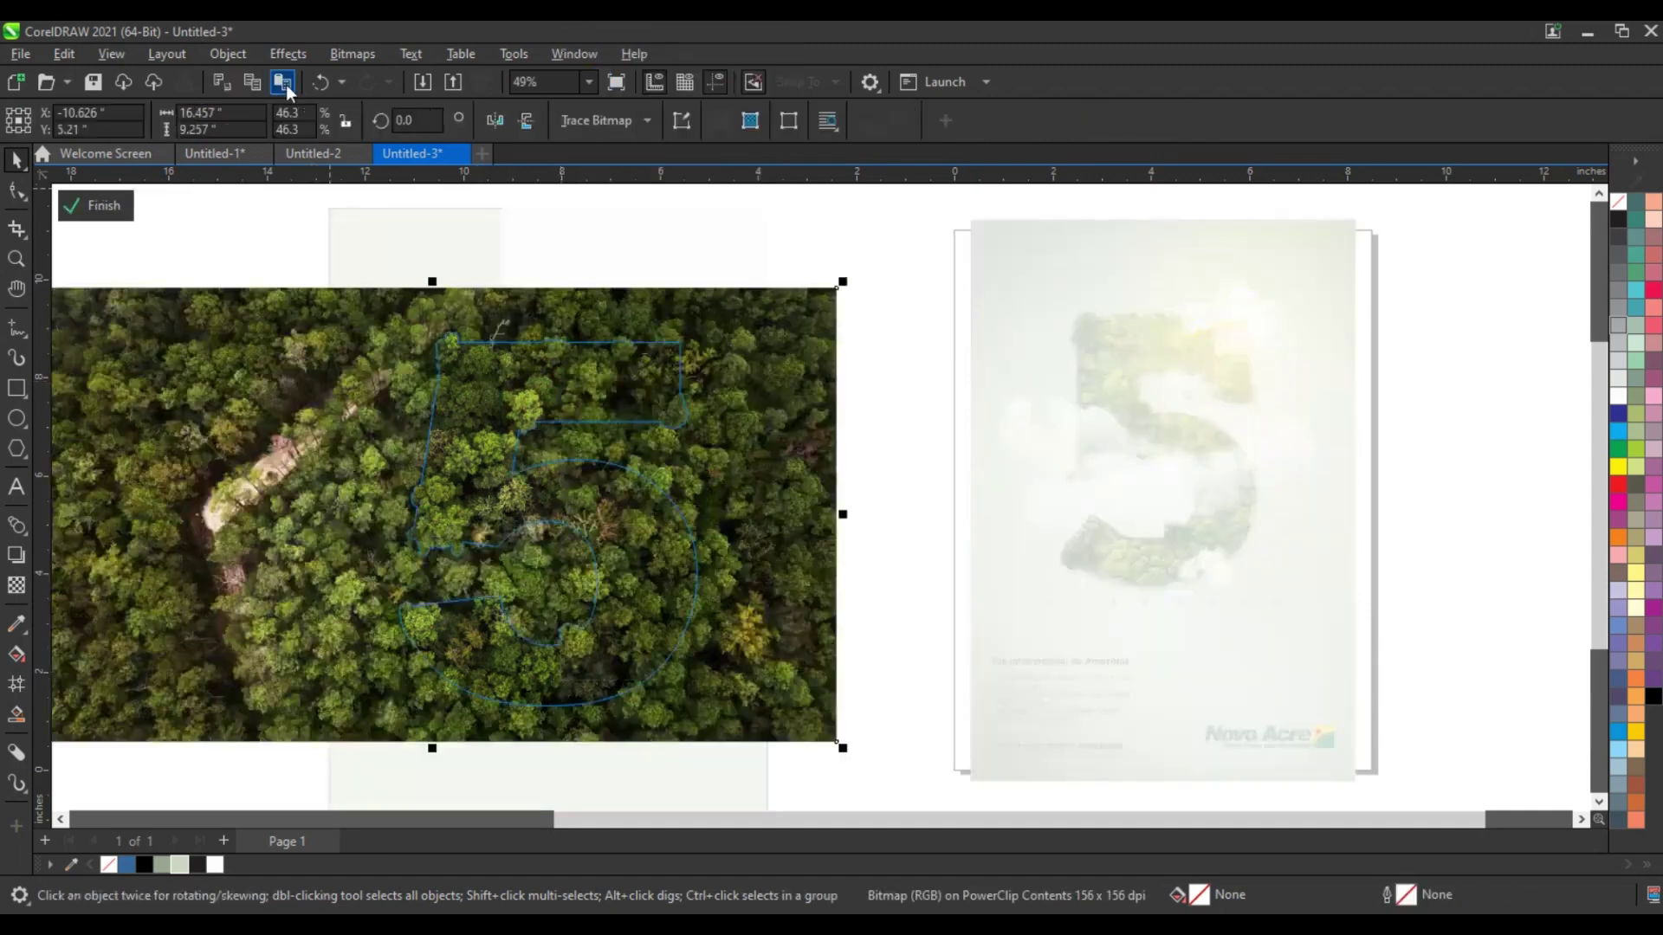
pyautogui.click(280, 56)
pyautogui.moveTo(312, 102)
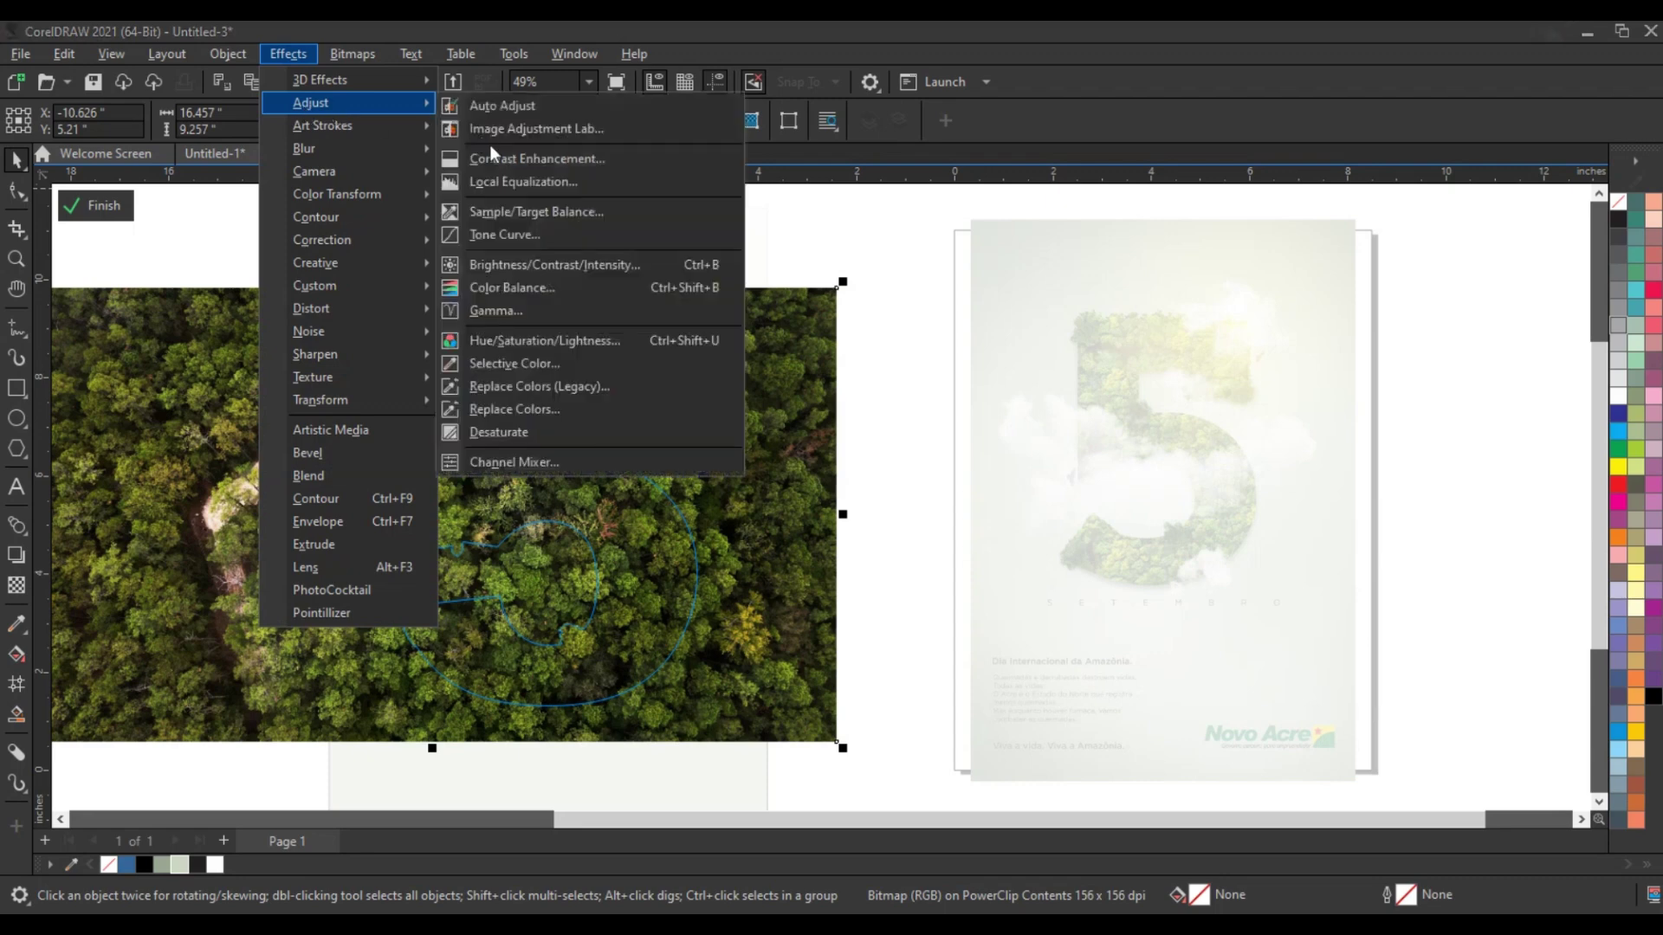
pyautogui.click(524, 265)
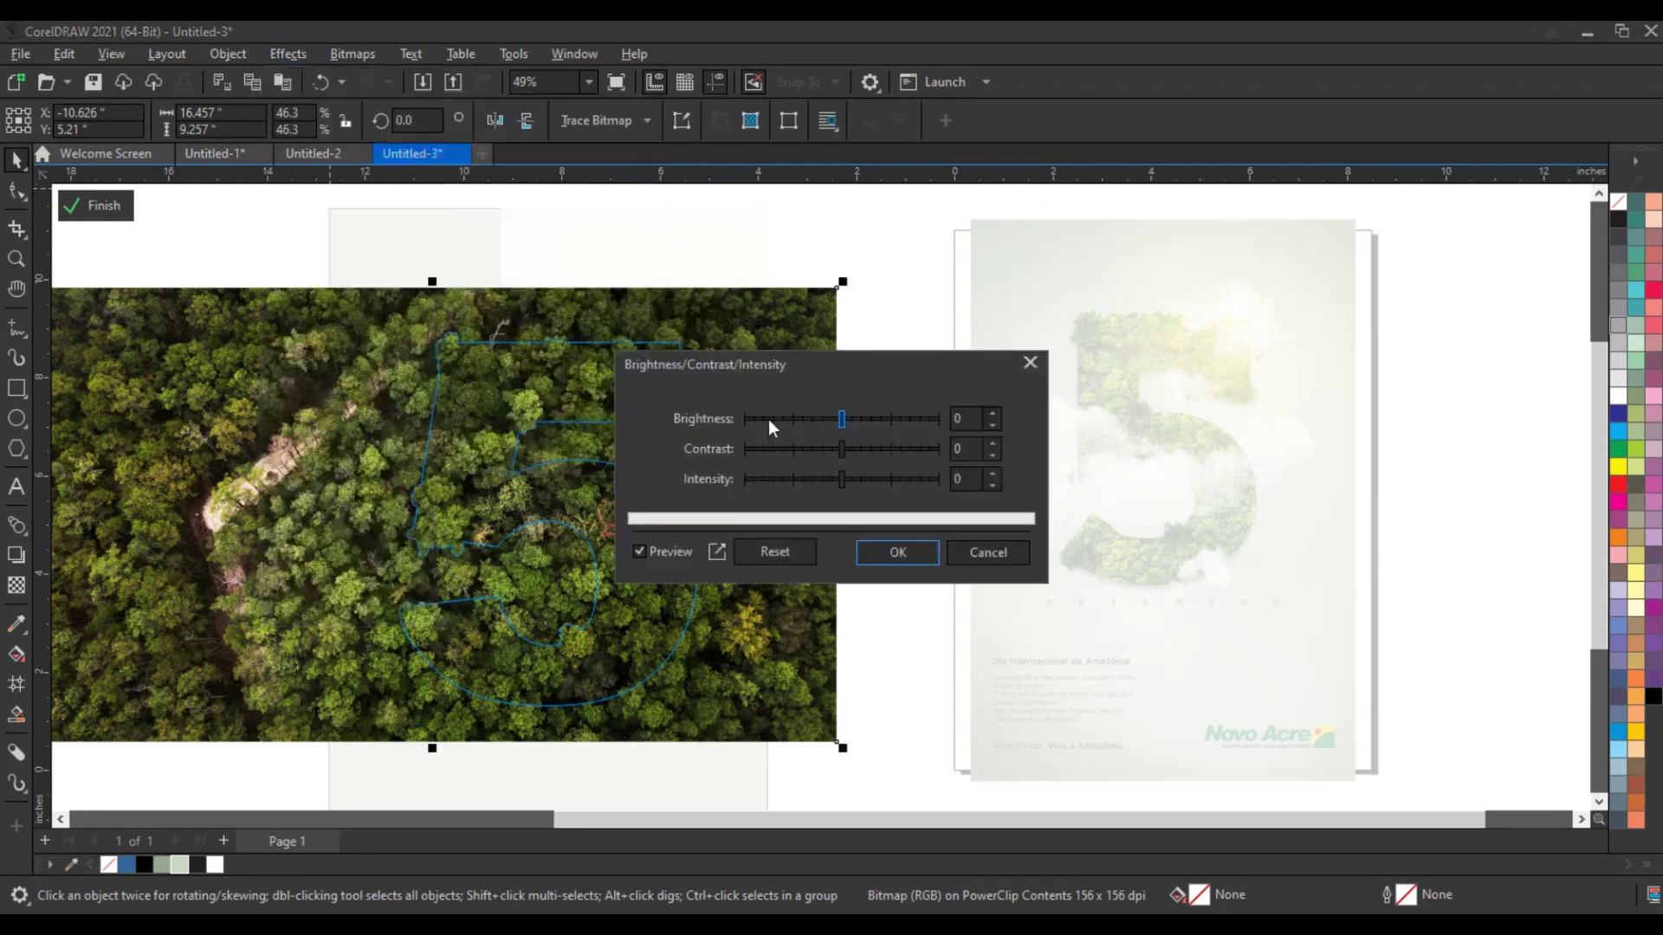
pyautogui.click(855, 420)
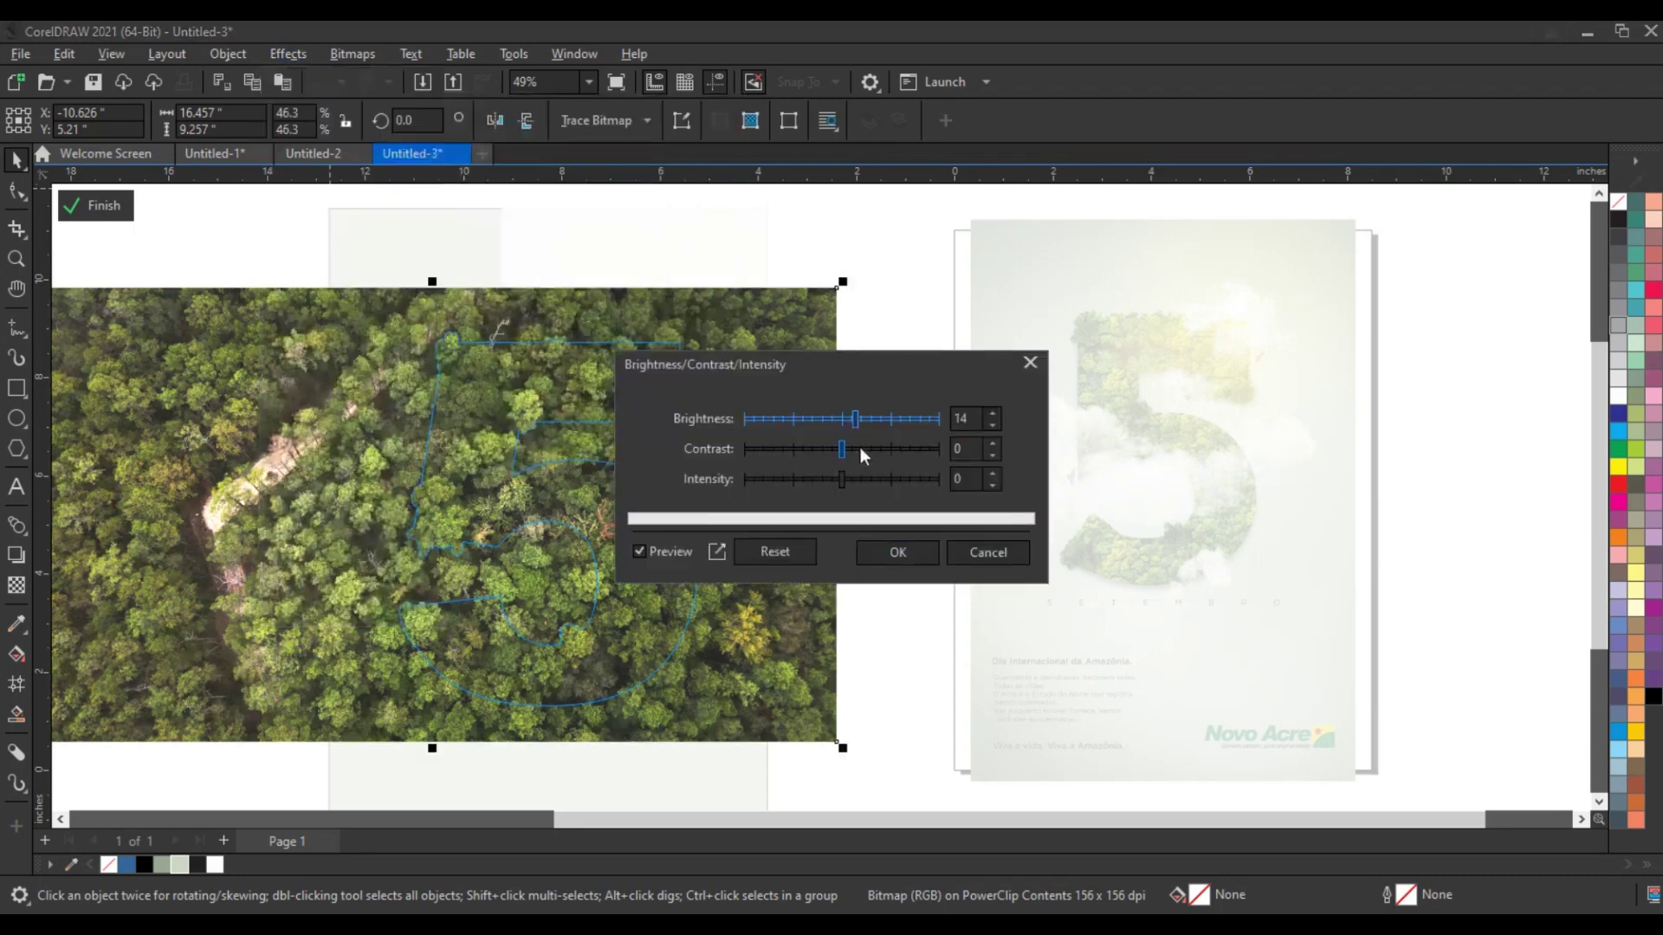
pyautogui.click(860, 449)
pyautogui.moveTo(860, 449); pyautogui.dragTo(876, 450)
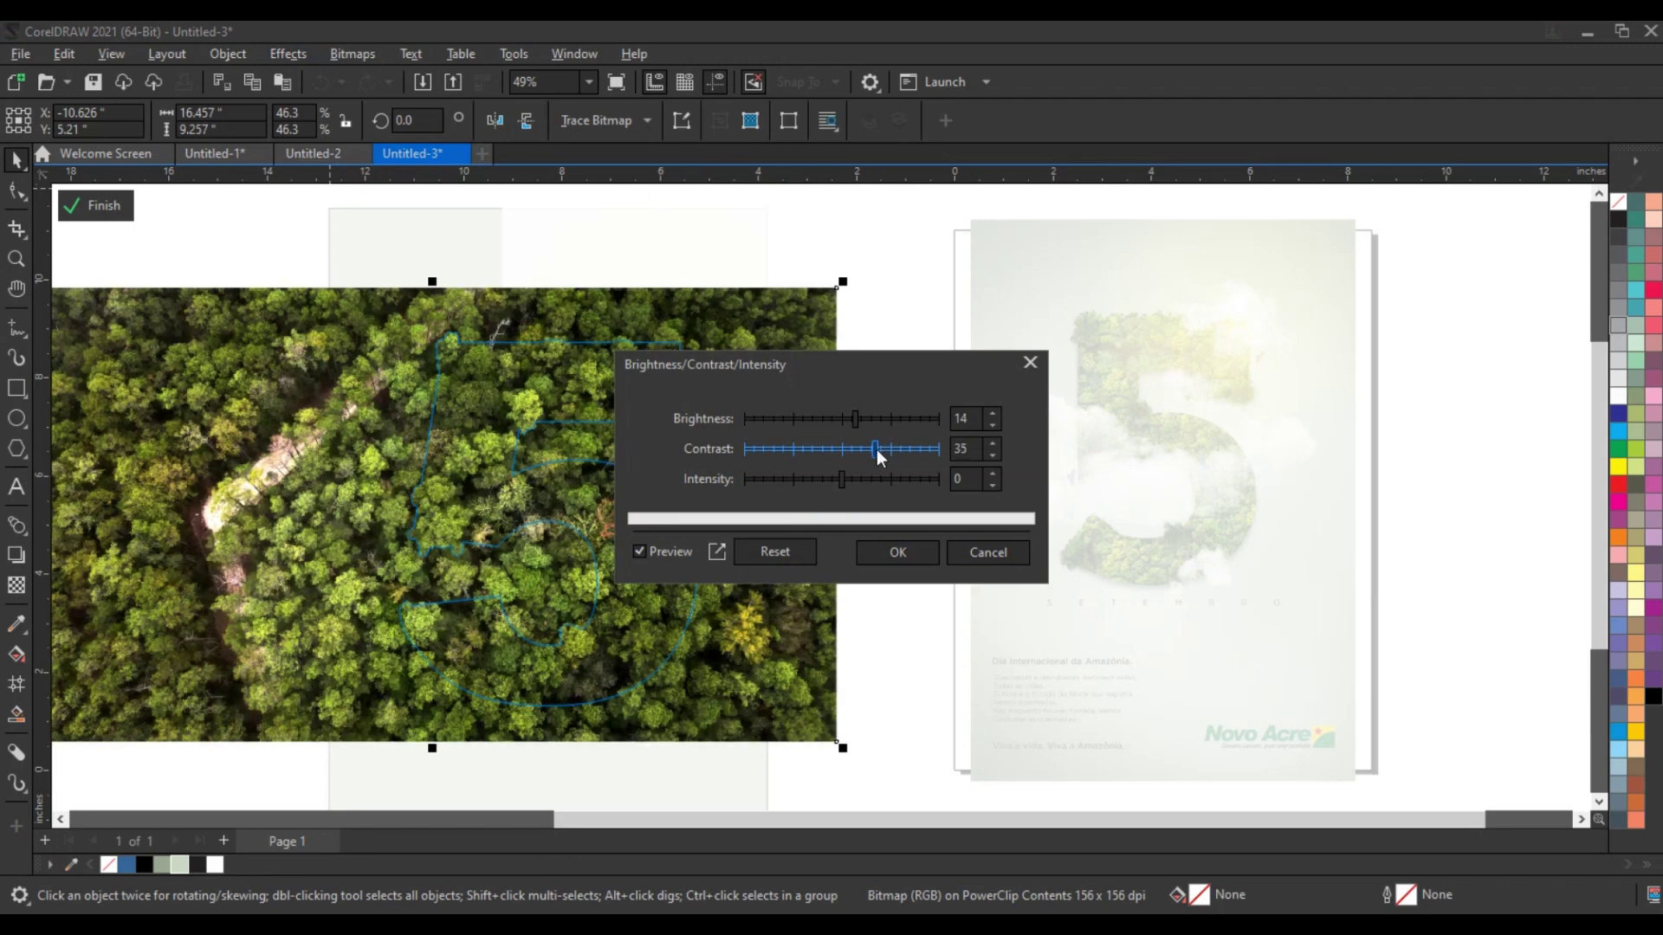
pyautogui.click(896, 554)
# - Shift the photo's Magenta–Green colour balance to 23 and finish editing the PowerClip
pyautogui.click(289, 60)
pyautogui.moveTo(312, 102)
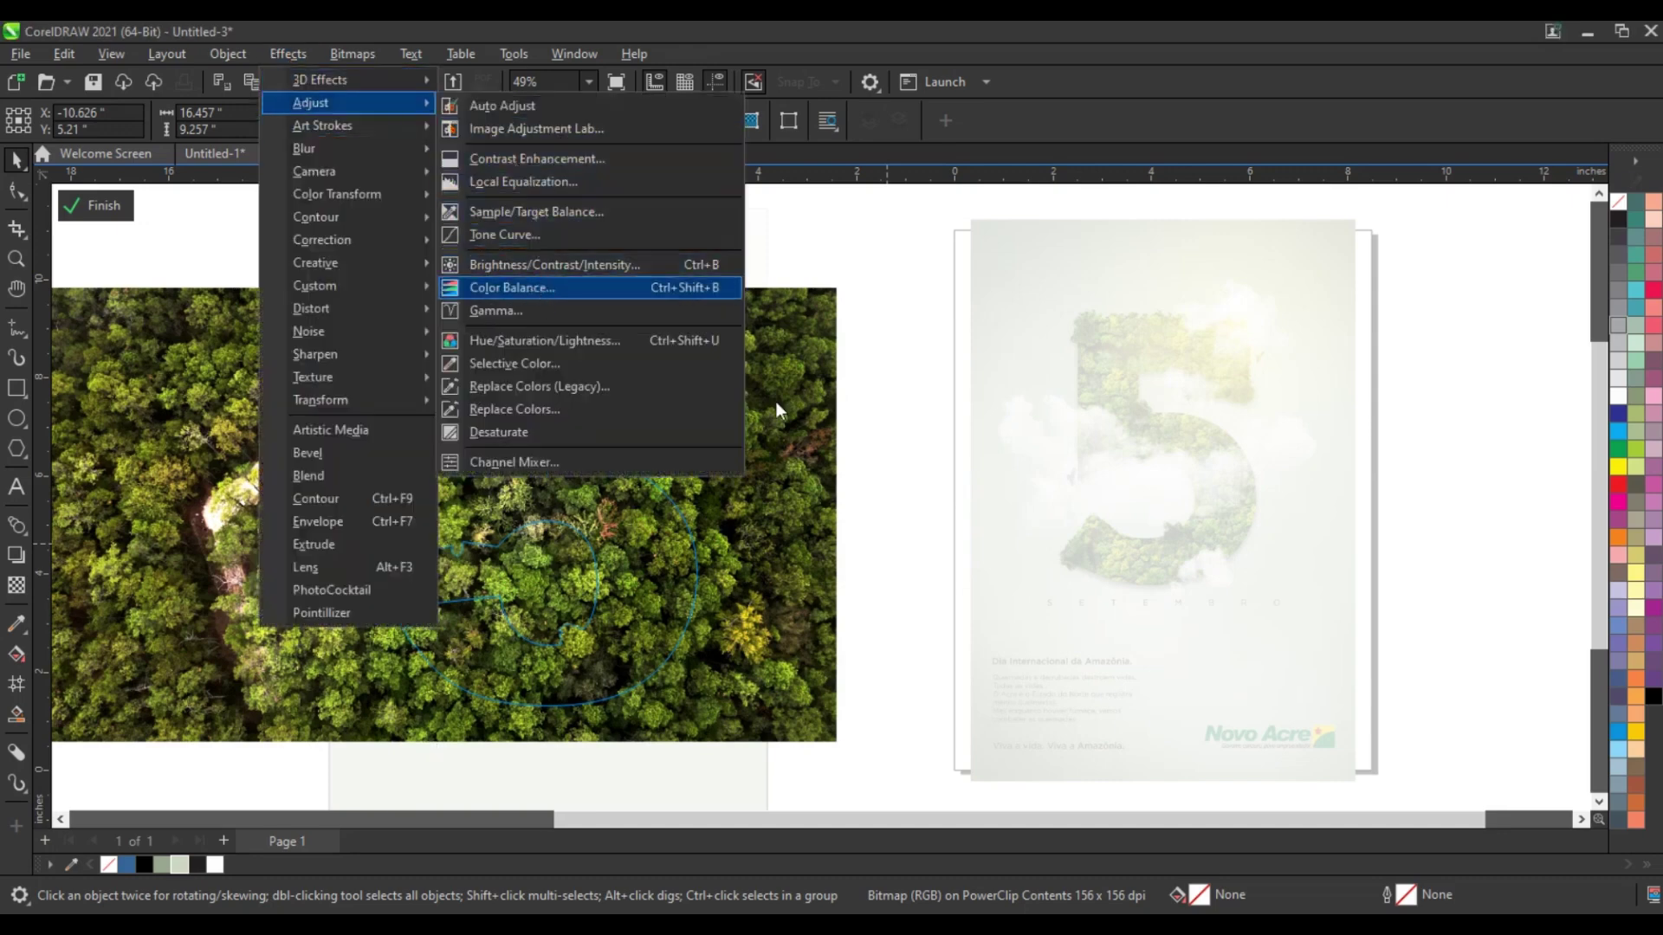
pyautogui.click(532, 288)
pyautogui.moveTo(864, 299); pyautogui.dragTo(1068, 302)
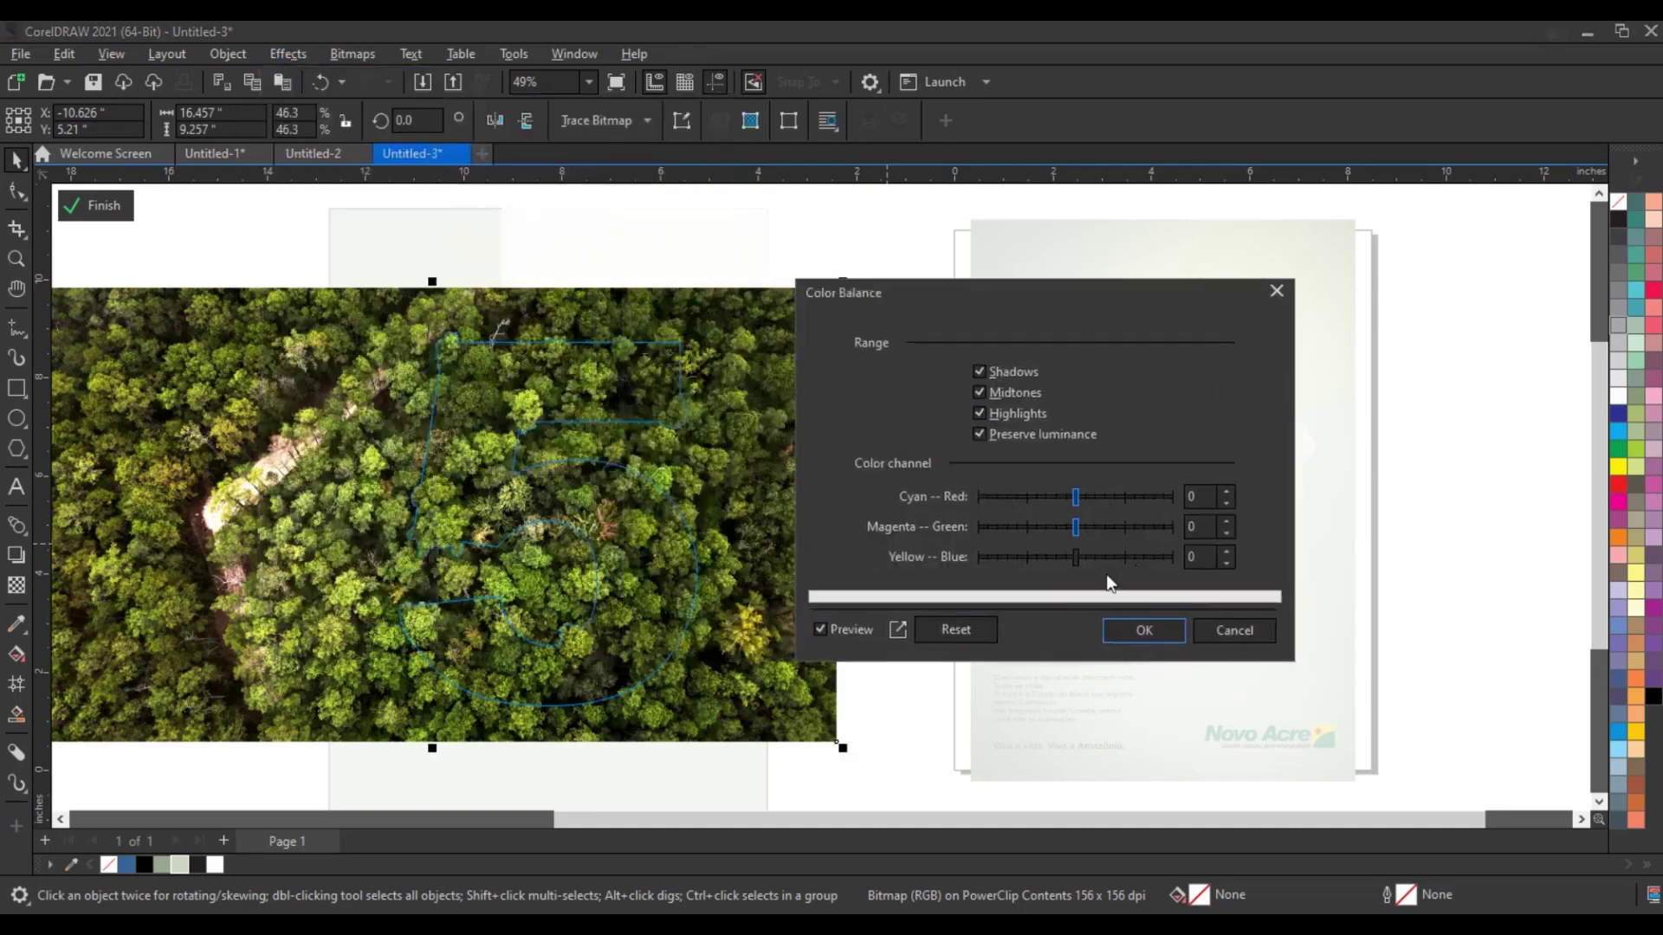
pyautogui.moveTo(1074, 525); pyautogui.dragTo(1098, 527)
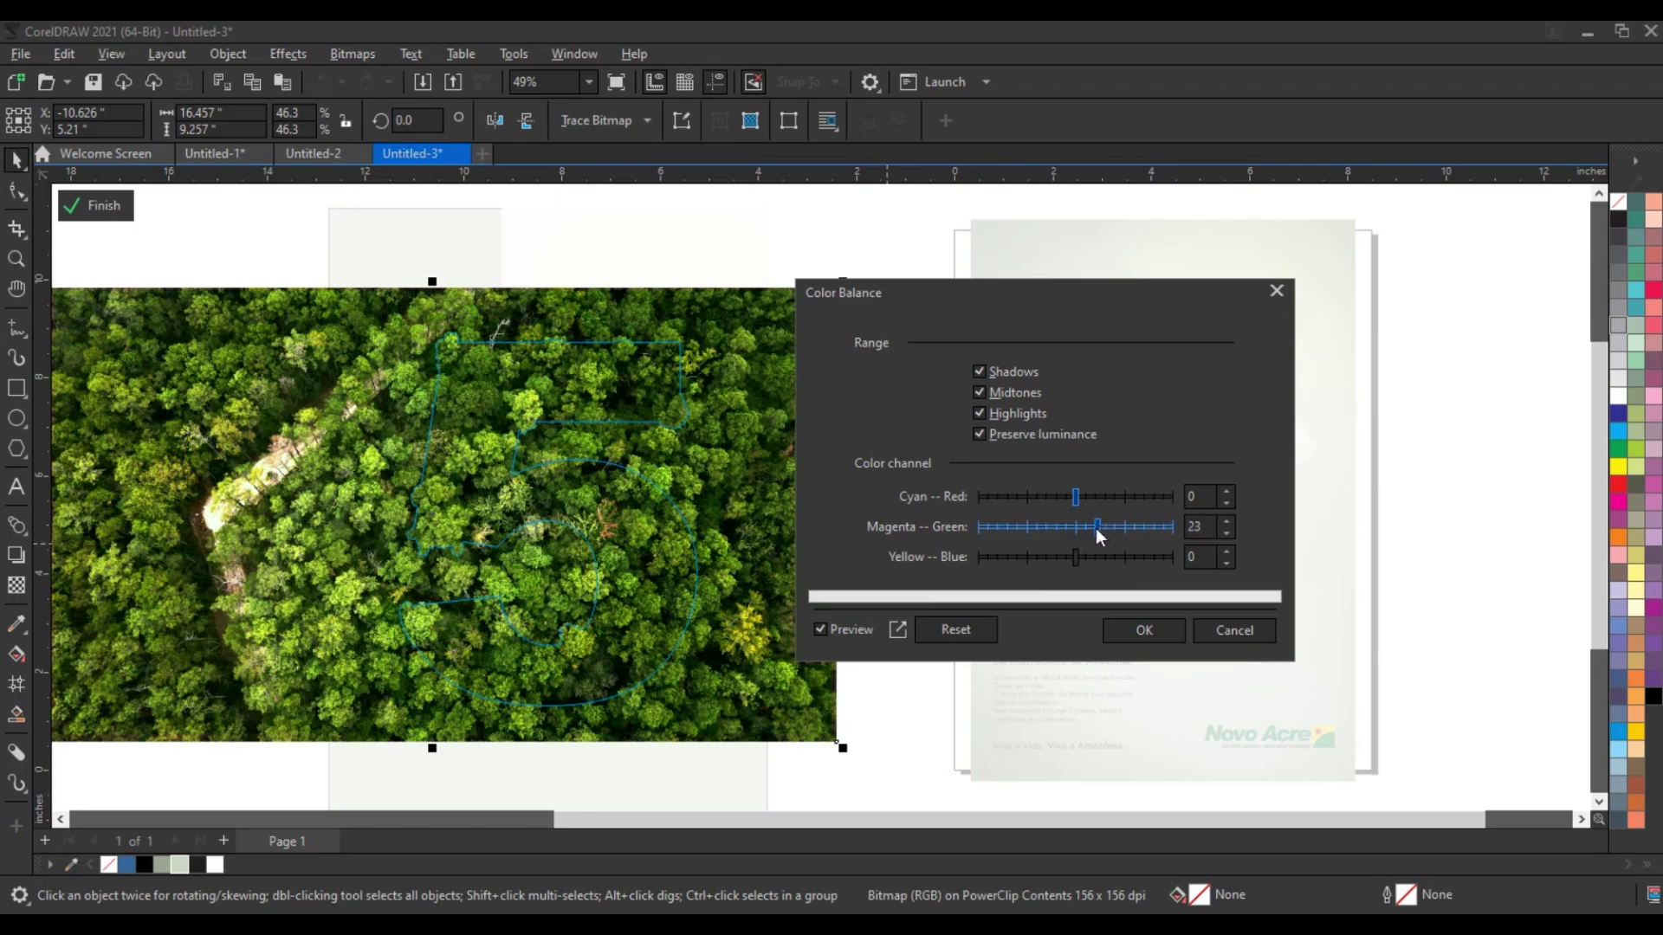
pyautogui.click(1141, 630)
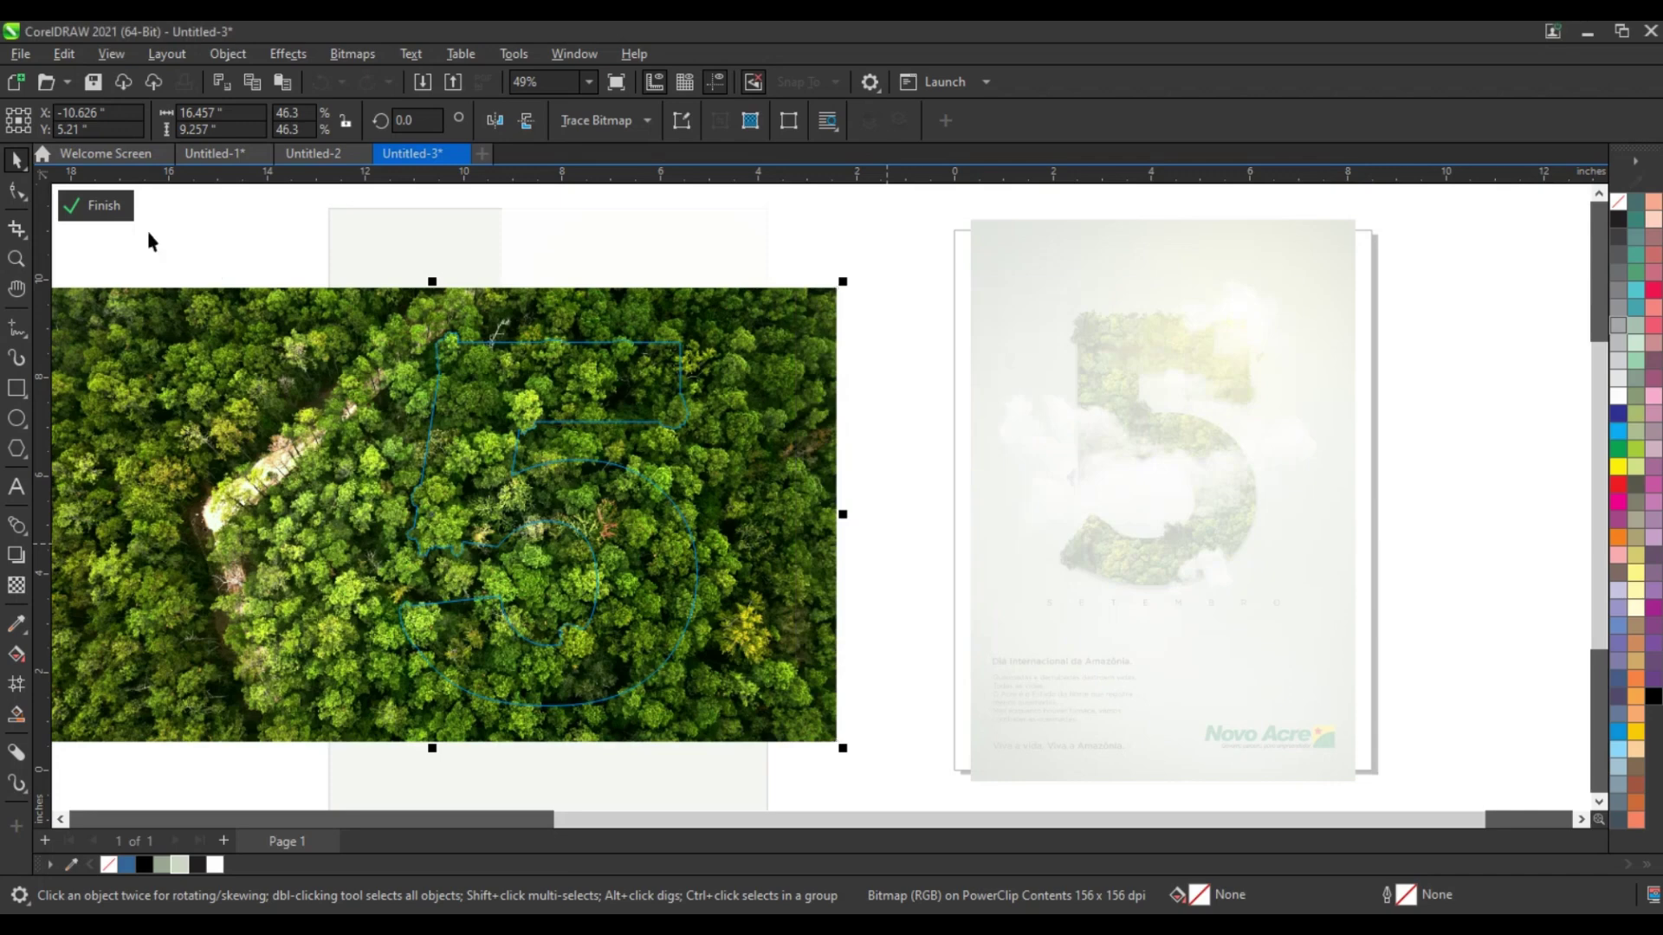
pyautogui.click(117, 204)
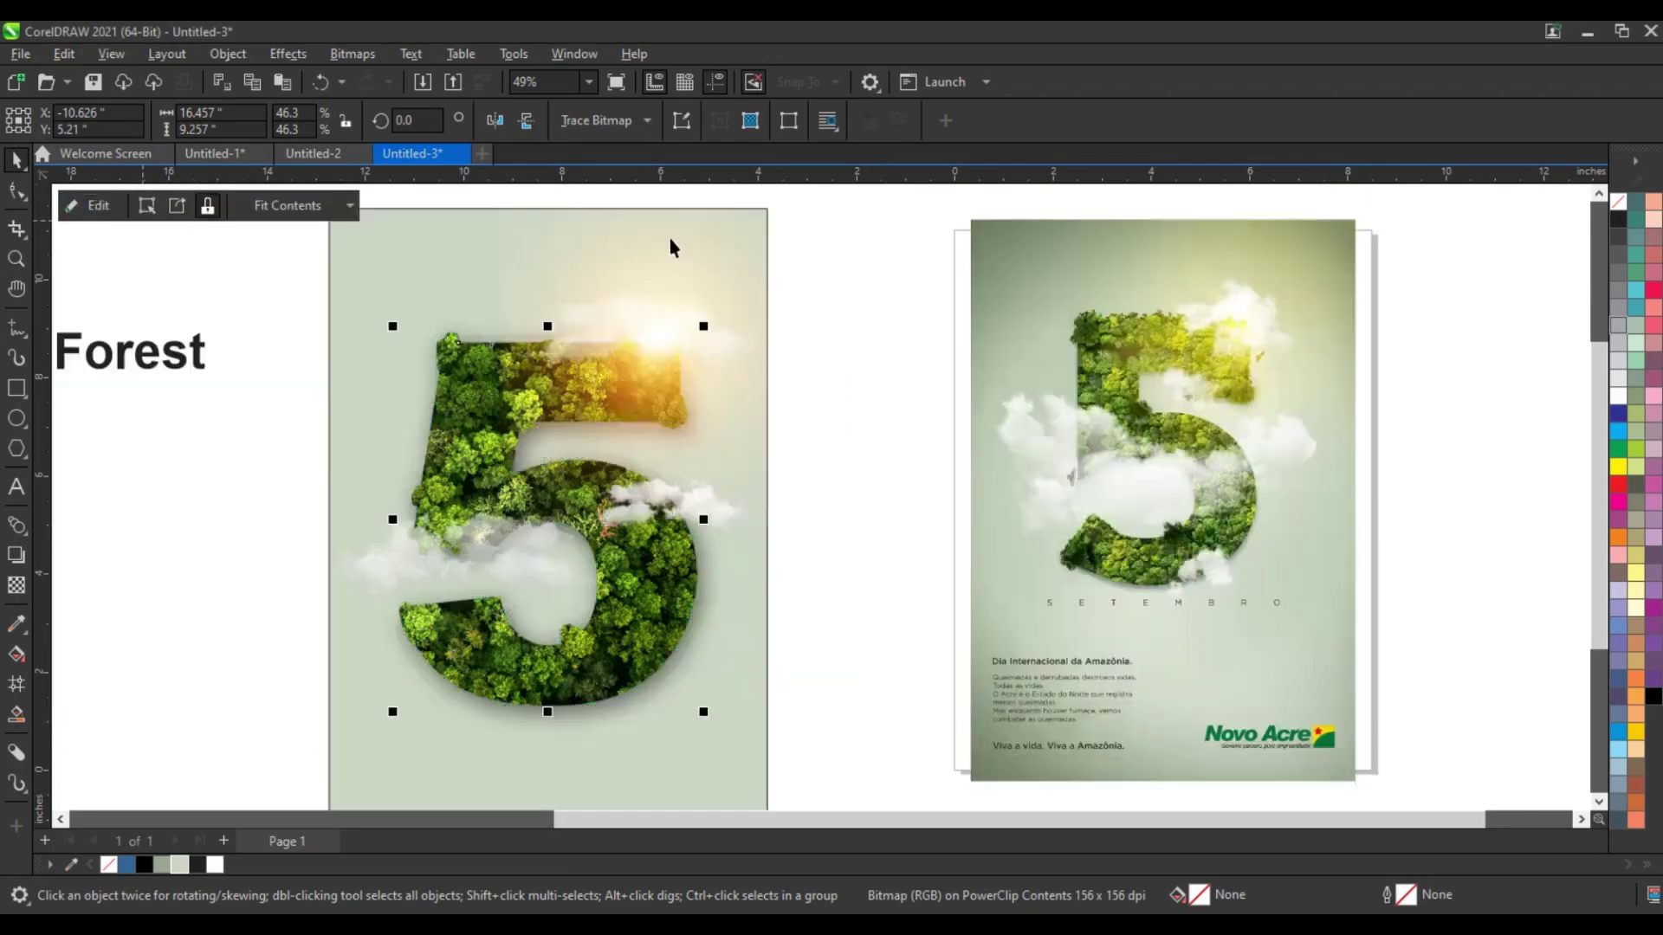
# - Give the poster's background rectangle a fountain fill gradient
pyautogui.click(828, 220)
pyautogui.scroll(-1, 818, 386)
pyautogui.scroll(-1, 818, 386)
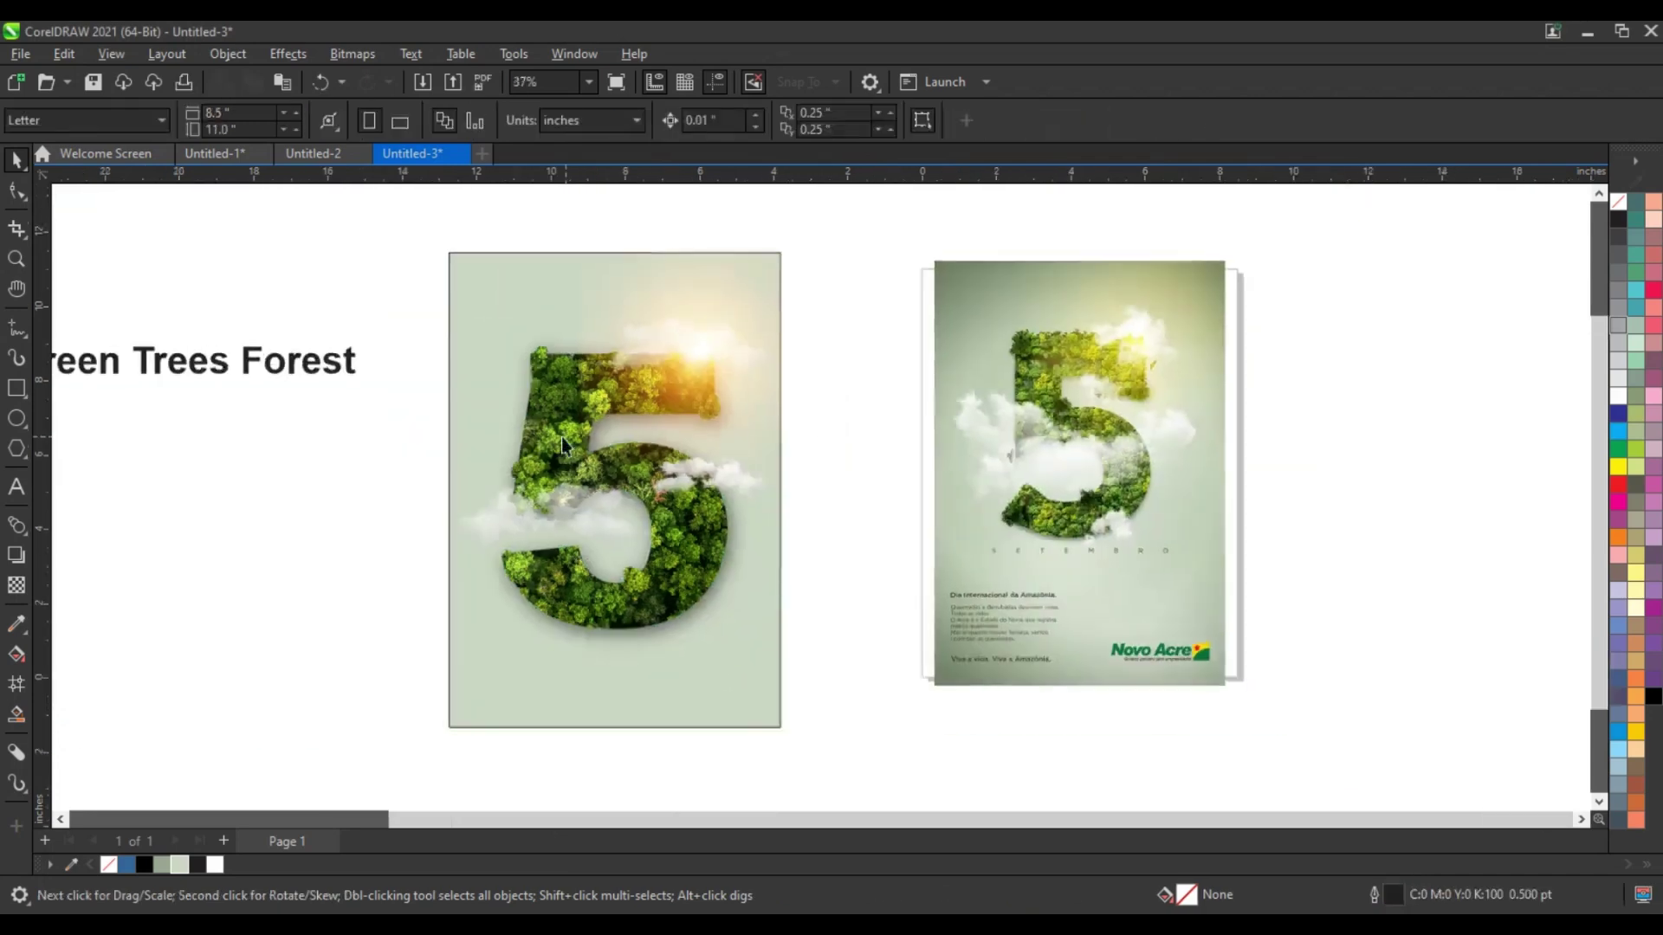
pyautogui.click(479, 339)
pyautogui.click(481, 270)
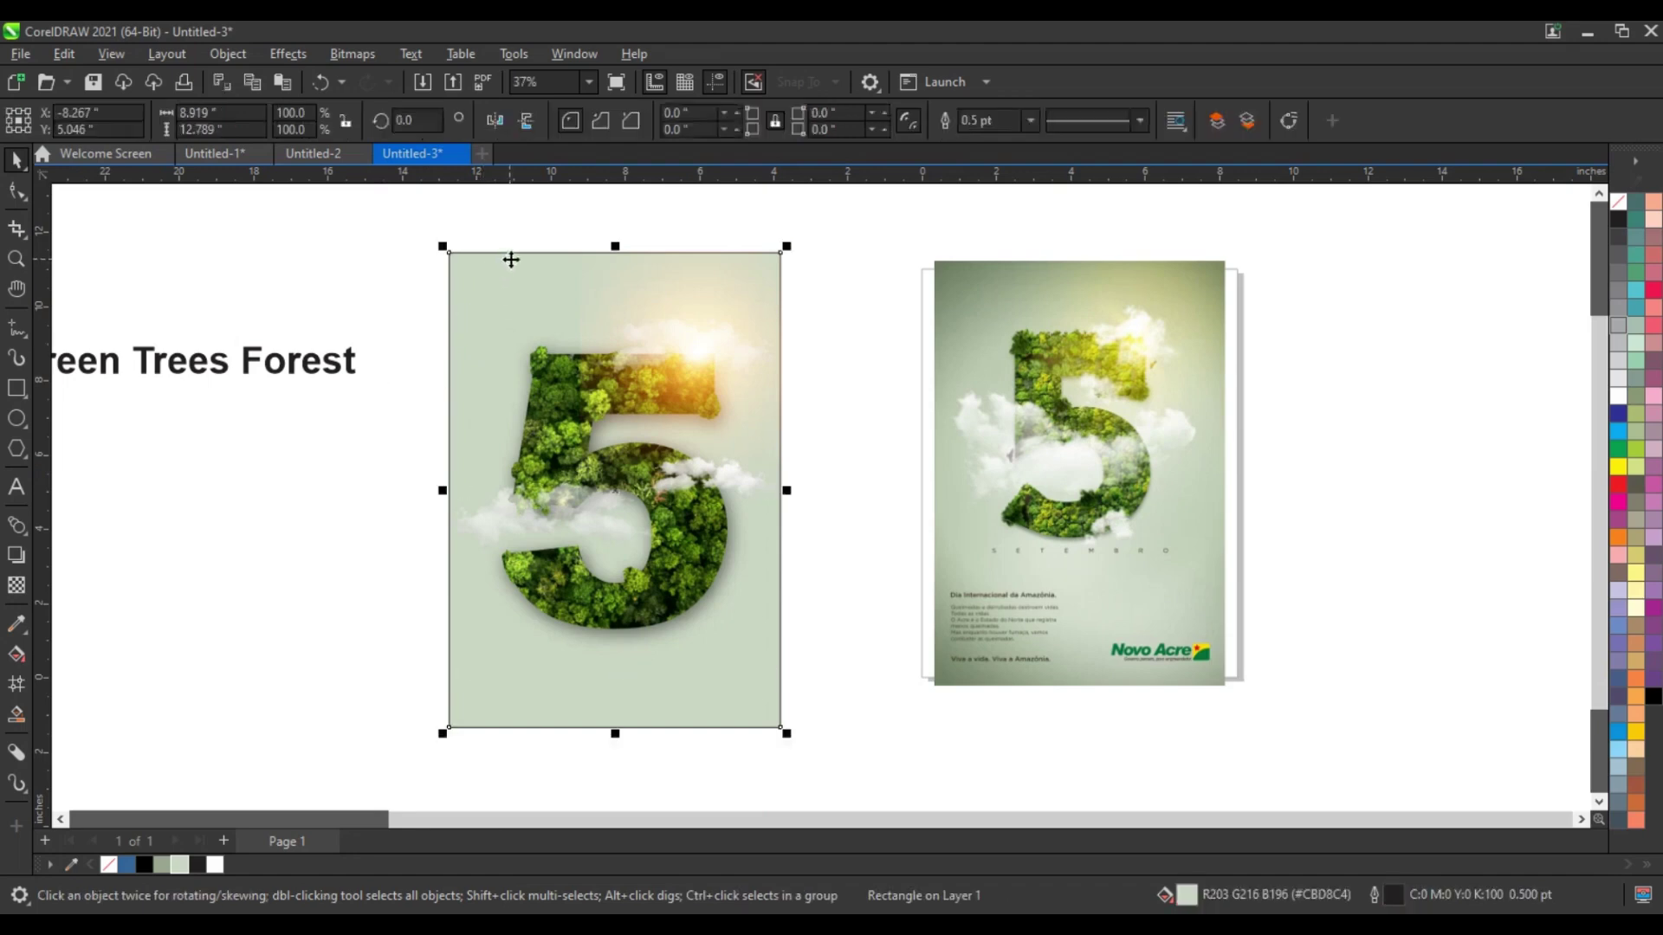
pyautogui.scroll(1, 511, 260)
pyautogui.press('g')
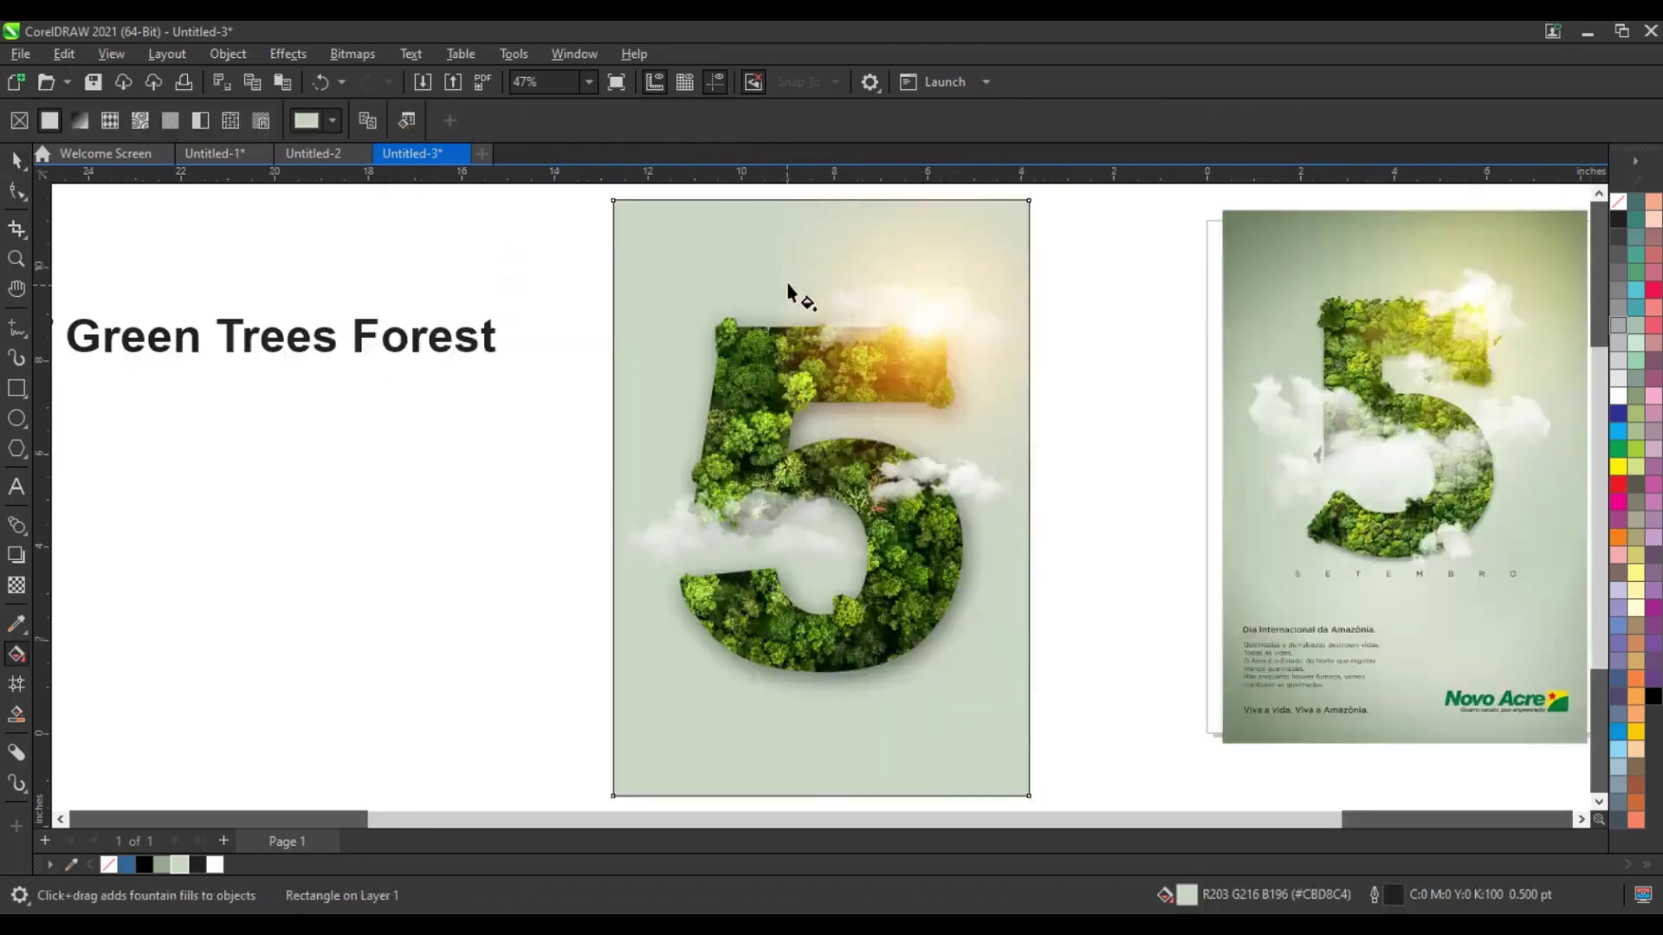
pyautogui.moveTo(788, 281); pyautogui.dragTo(813, 660)
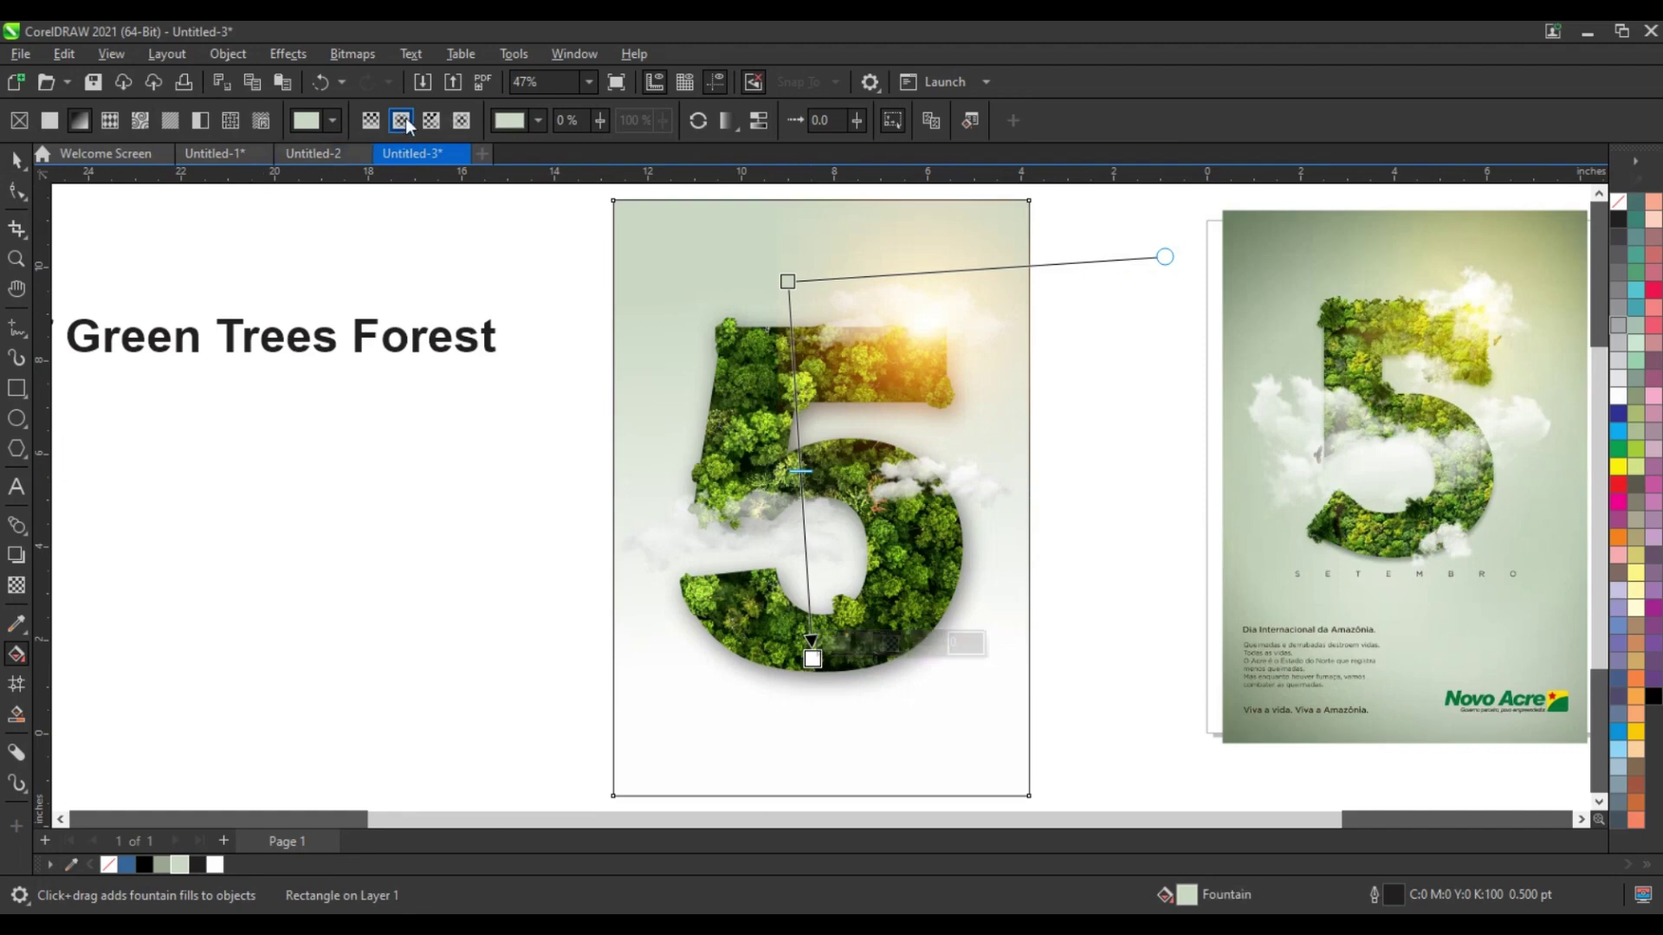
# - Make the background gradient elliptical and centre its glow on the 5
pyautogui.click(400, 120)
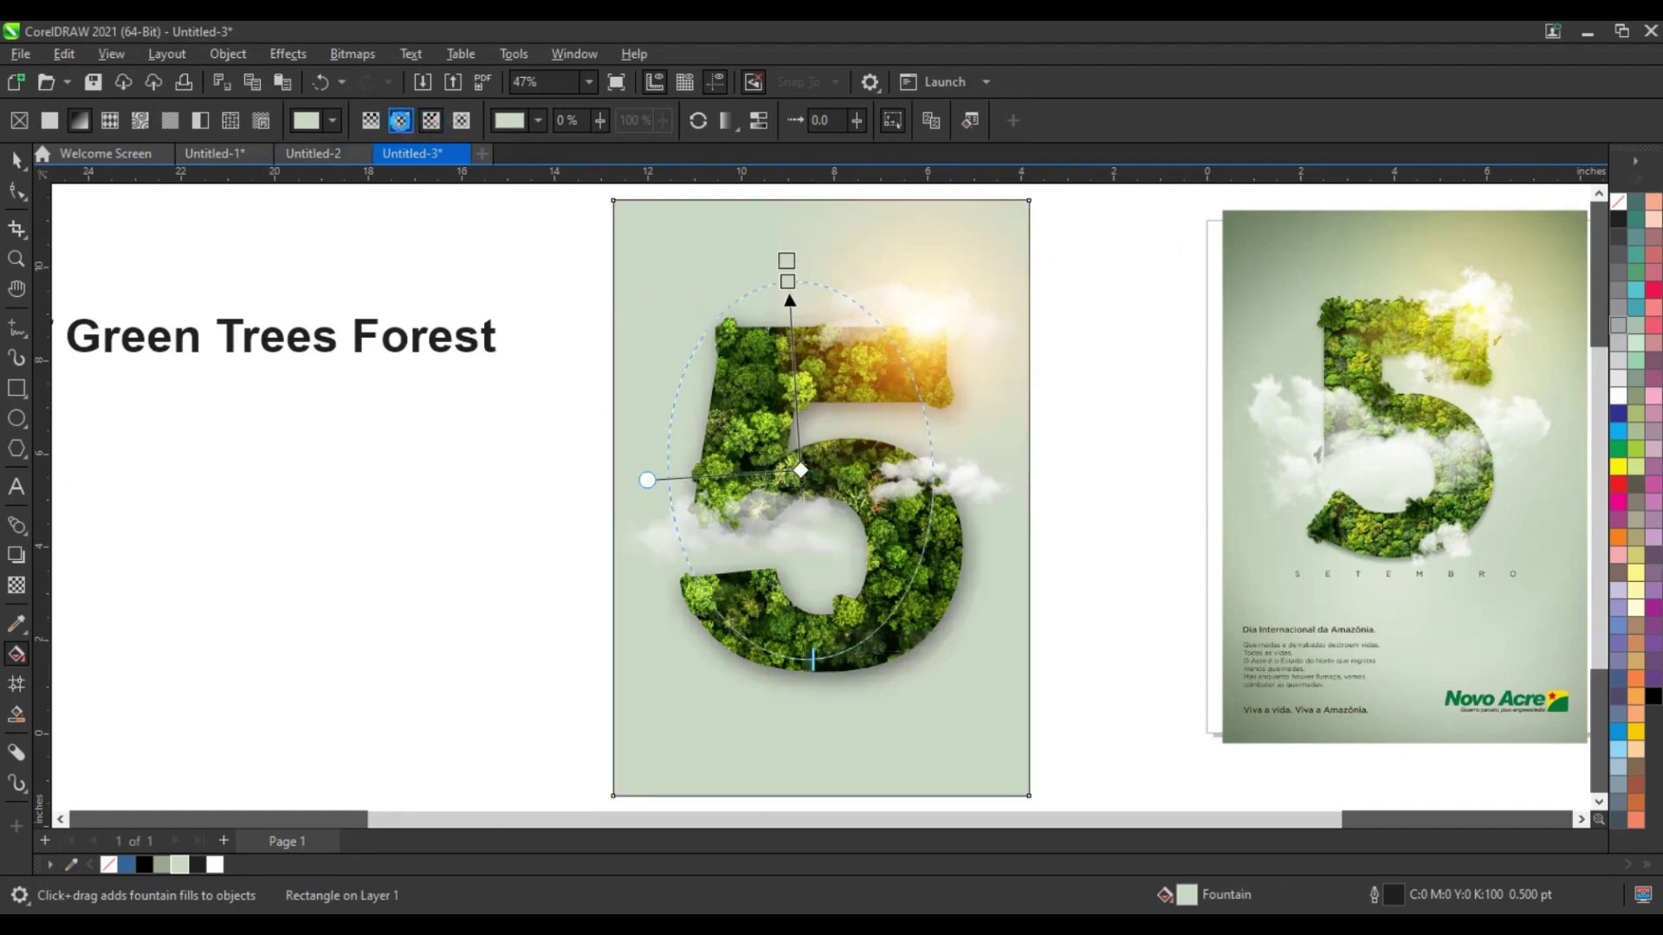
pyautogui.moveTo(787, 281); pyautogui.dragTo(800, 470)
pyautogui.moveTo(812, 660); pyautogui.dragTo(952, 714)
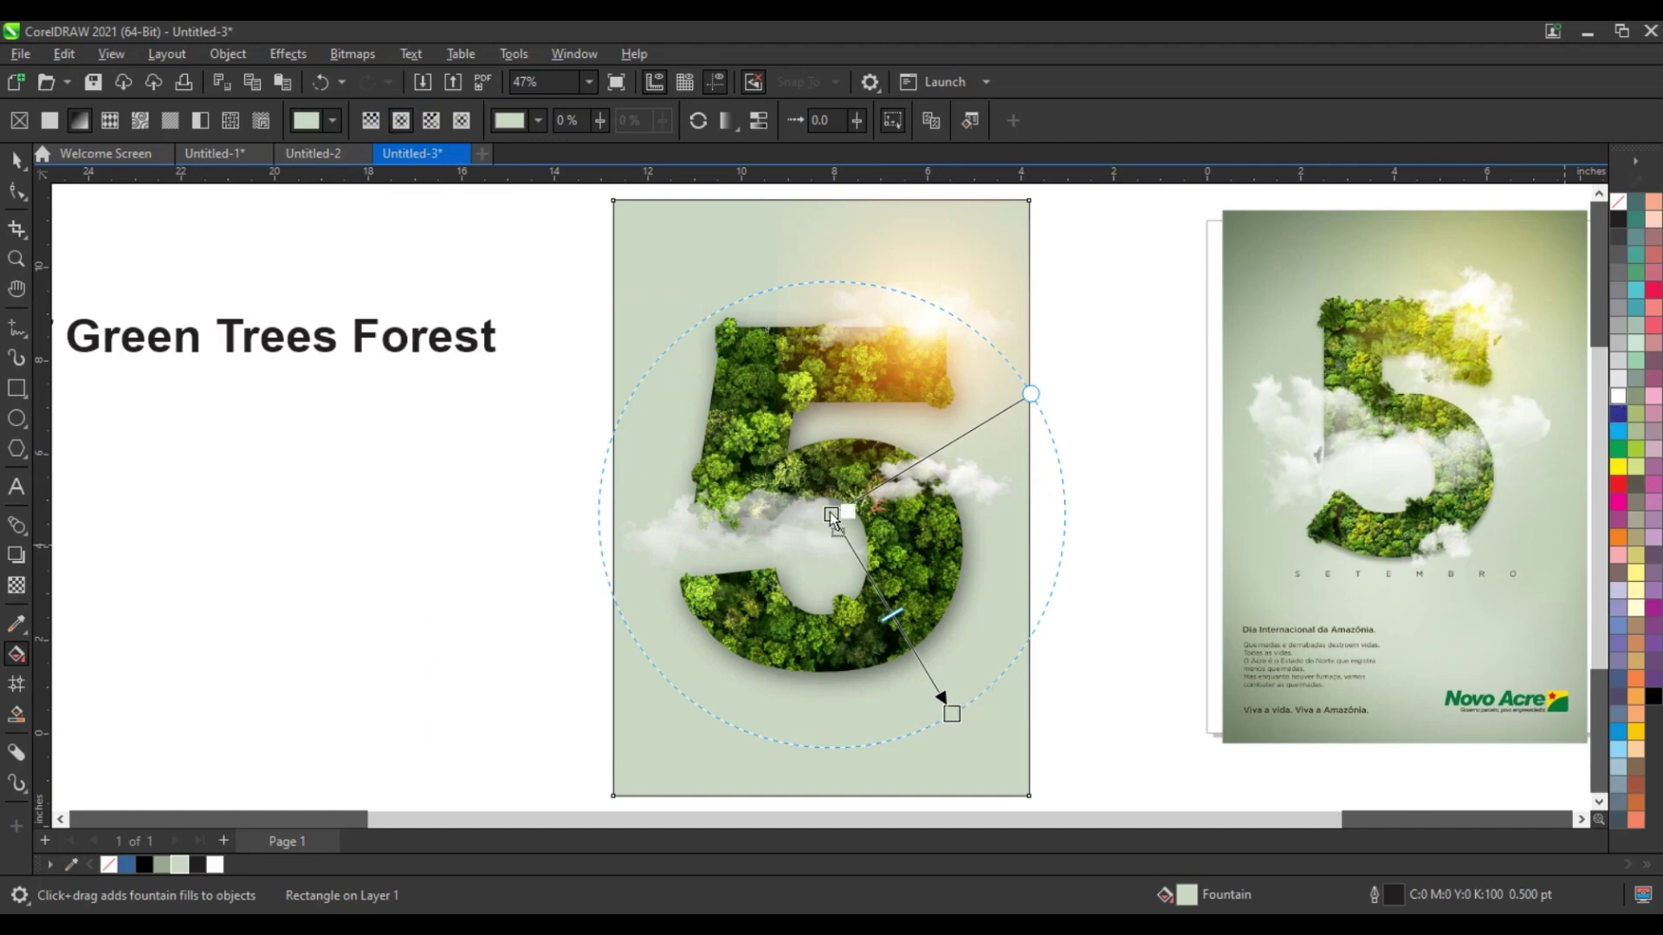
pyautogui.moveTo(831, 512); pyautogui.dragTo(826, 481)
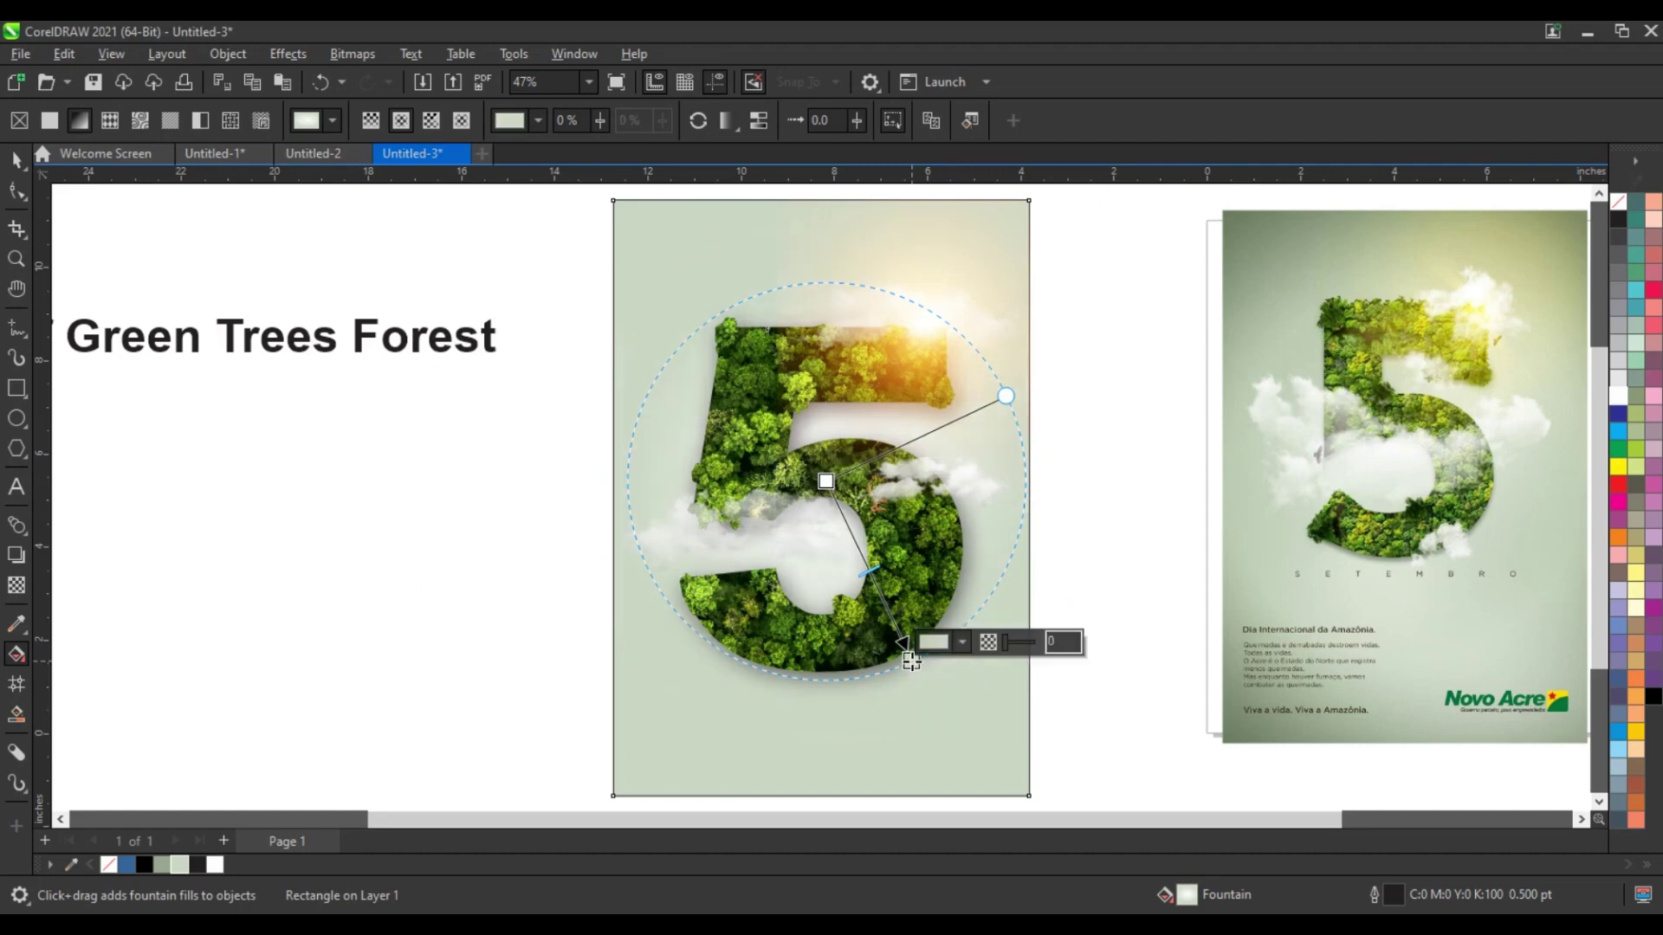
pyautogui.moveTo(911, 660); pyautogui.dragTo(896, 641)
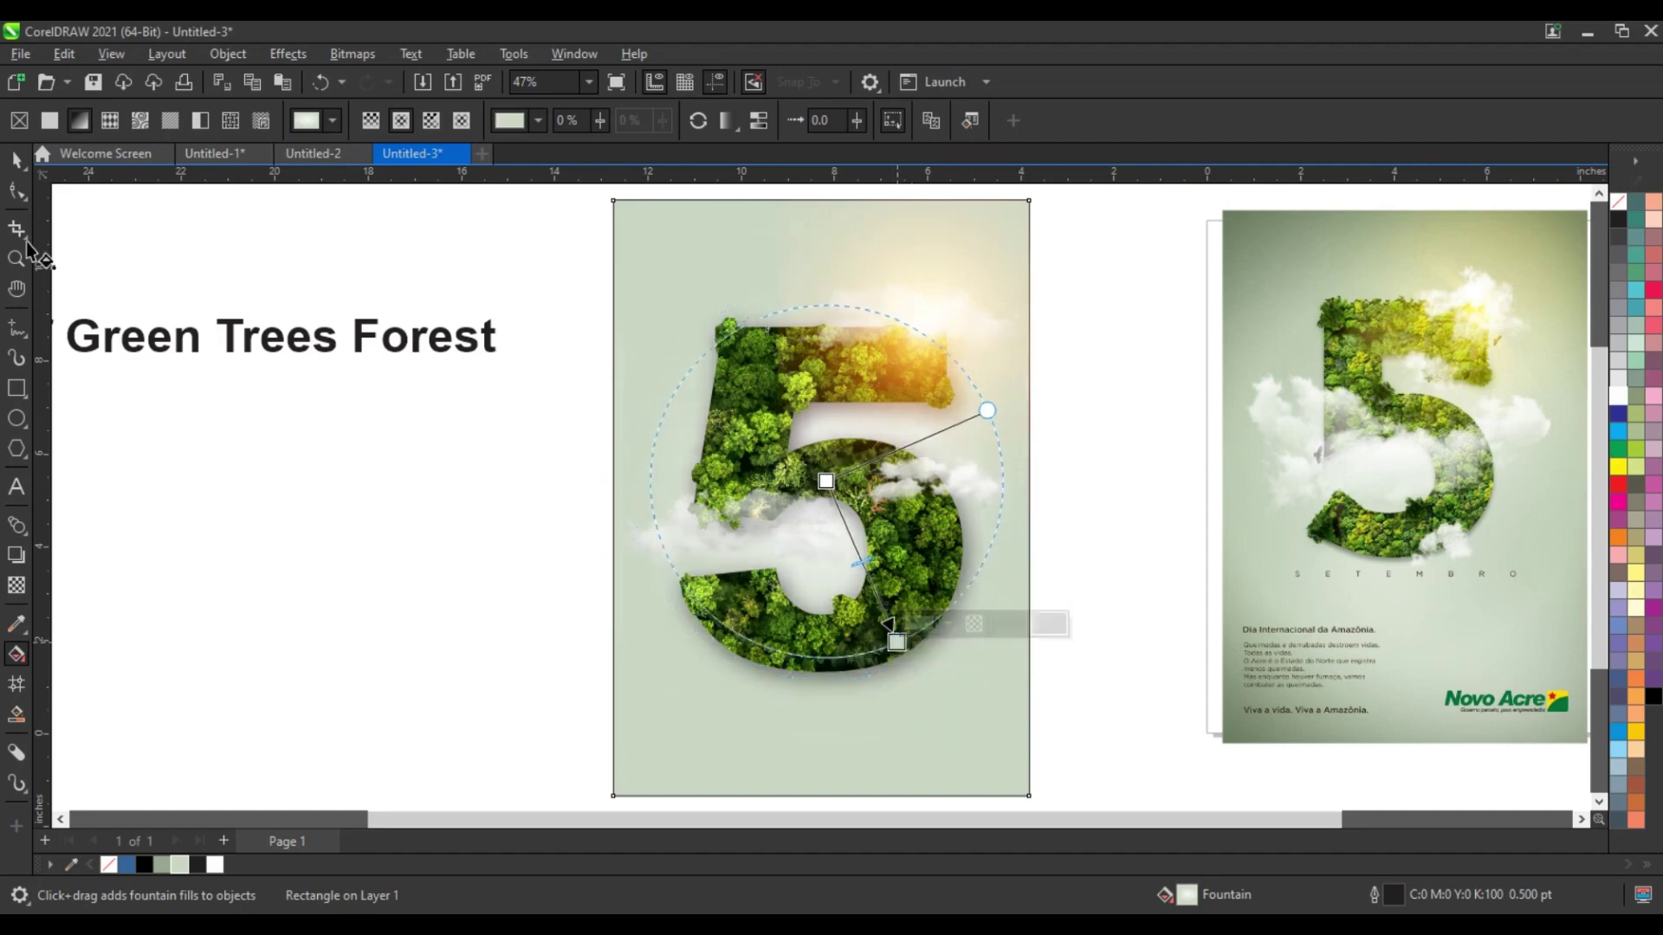
pyautogui.click(17, 160)
pyautogui.click(249, 519)
# - Delete the Green Trees Forest label and move the poster up beside the reference
pyautogui.press('space')
pyautogui.click(472, 337)
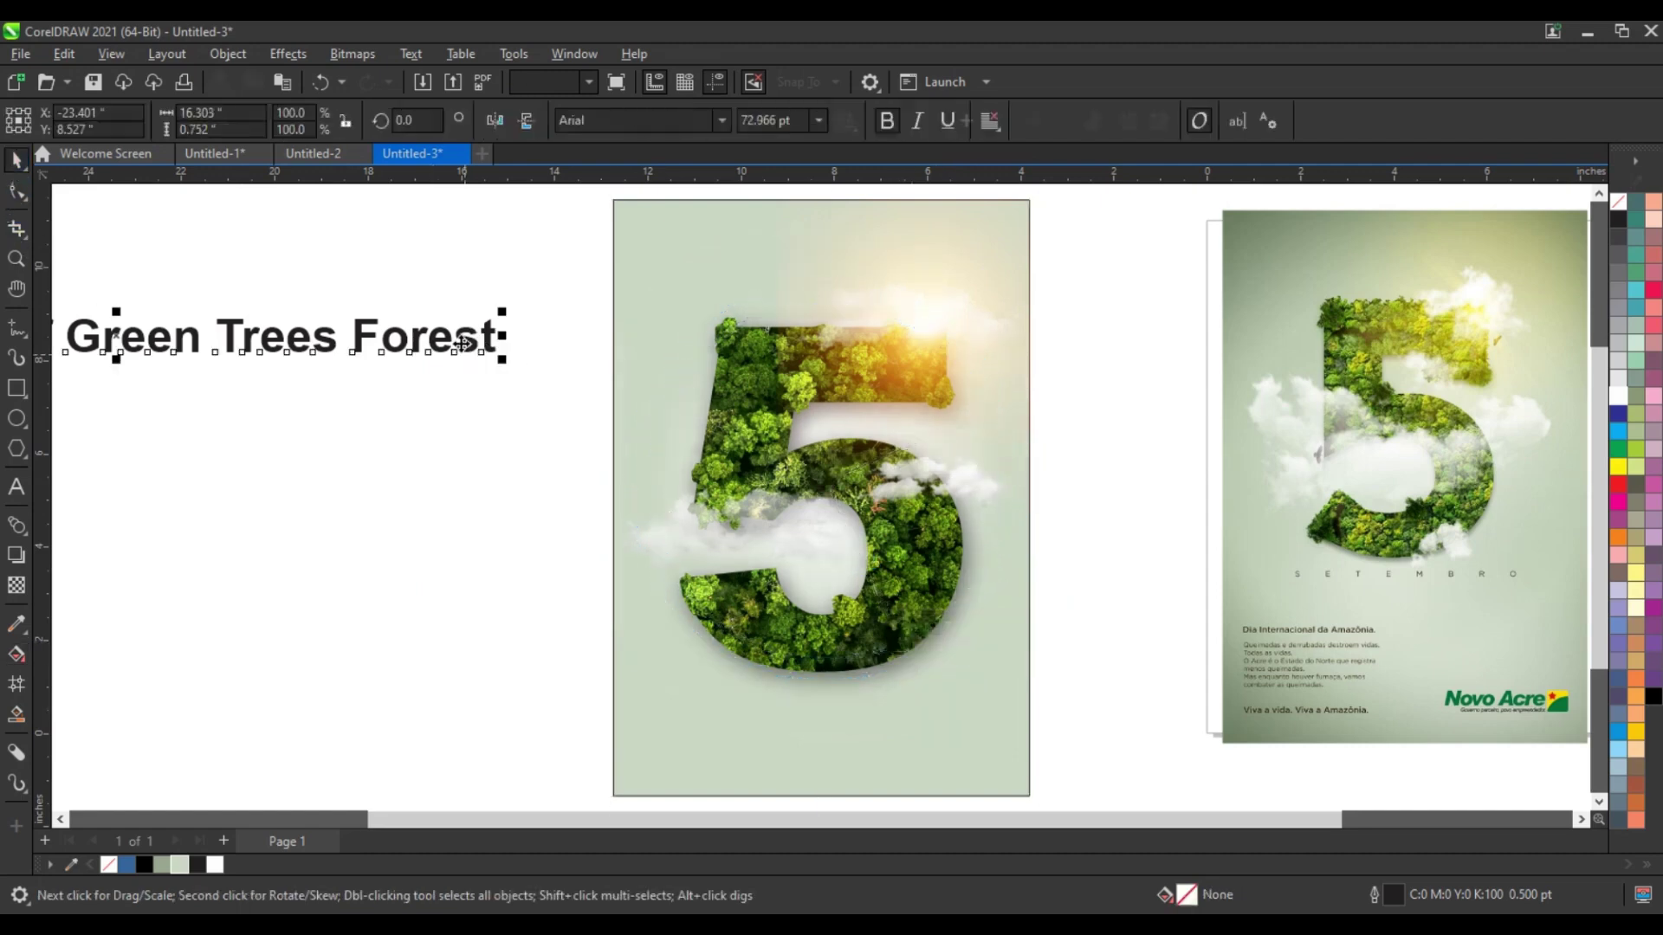
pyautogui.press('Delete')
pyautogui.scroll(-1, 495, 438)
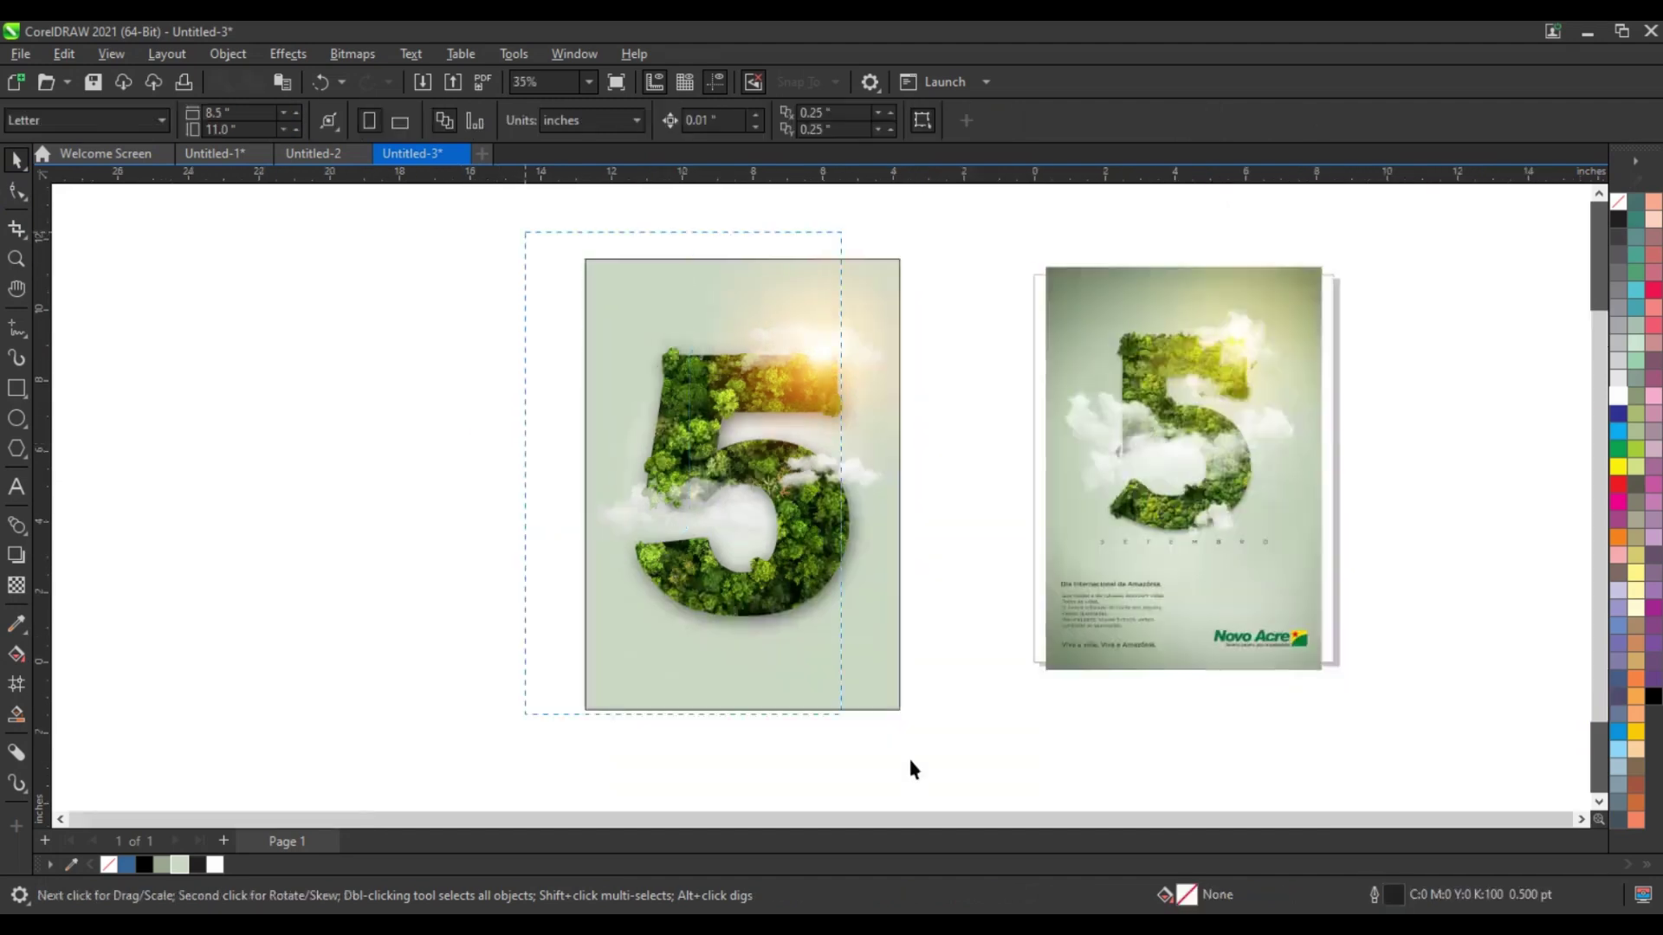
pyautogui.moveTo(524, 232); pyautogui.dragTo(910, 768)
pyautogui.moveTo(798, 646); pyautogui.dragTo(907, 606)
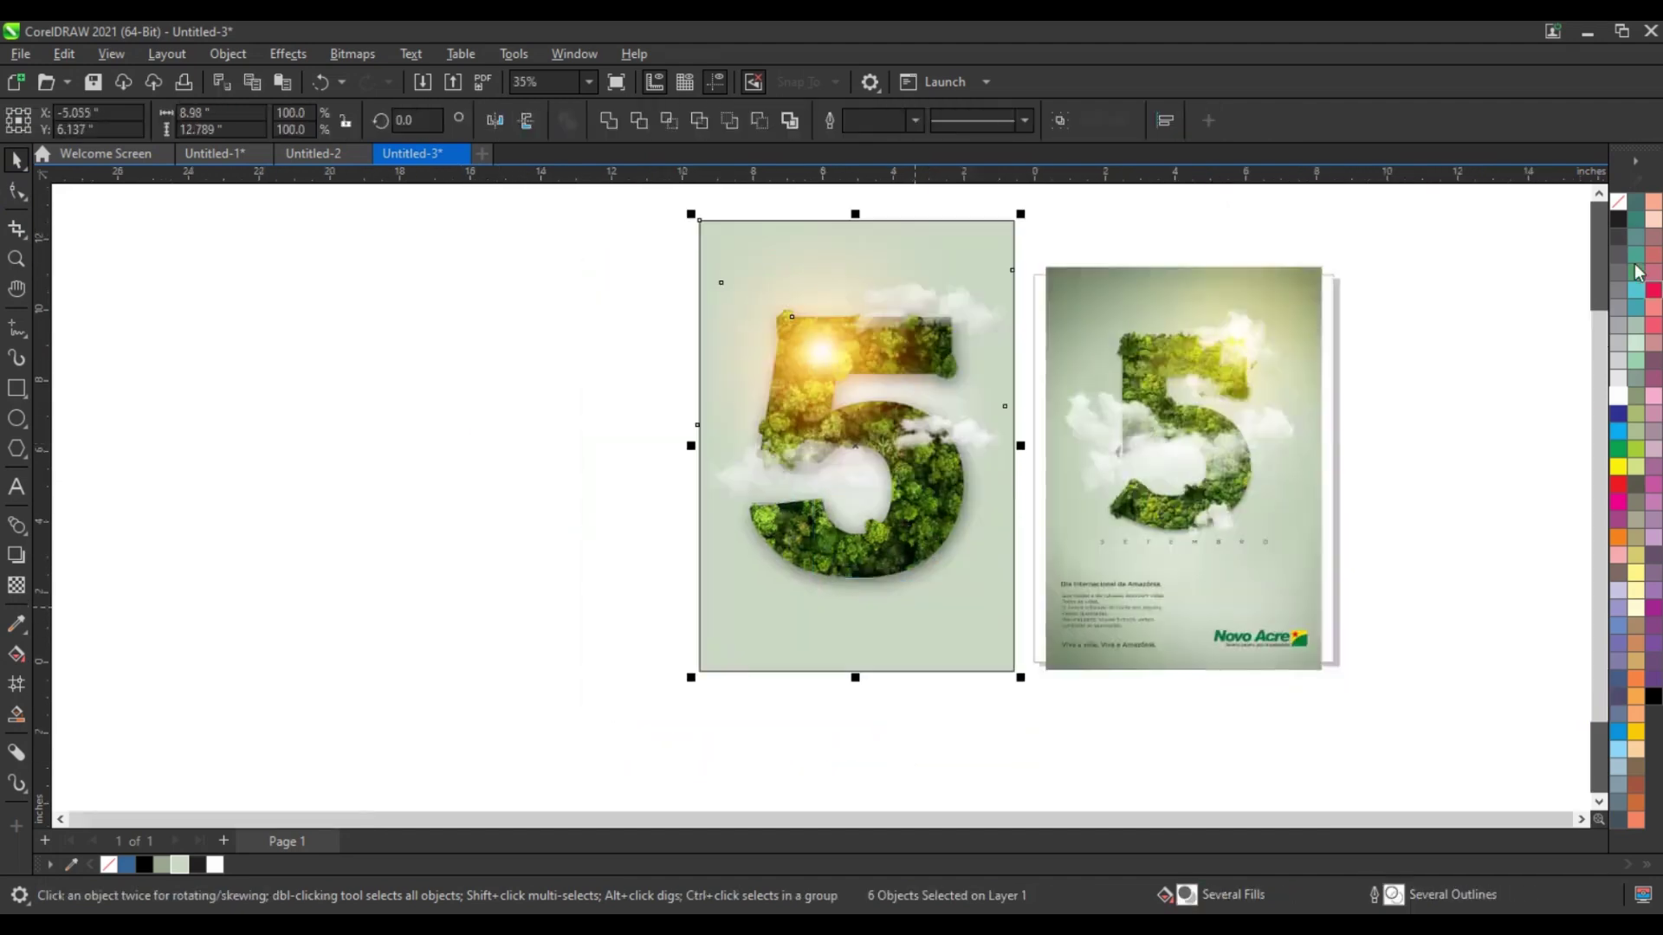
# - Move the sun glow to the 5's upper right, enlarged to 86.1%, then zoom in on both posters
pyautogui.rightClick(1624, 208)
pyautogui.click(1588, 217)
pyautogui.click(823, 336)
pyautogui.moveTo(901, 293); pyautogui.dragTo(939, 280)
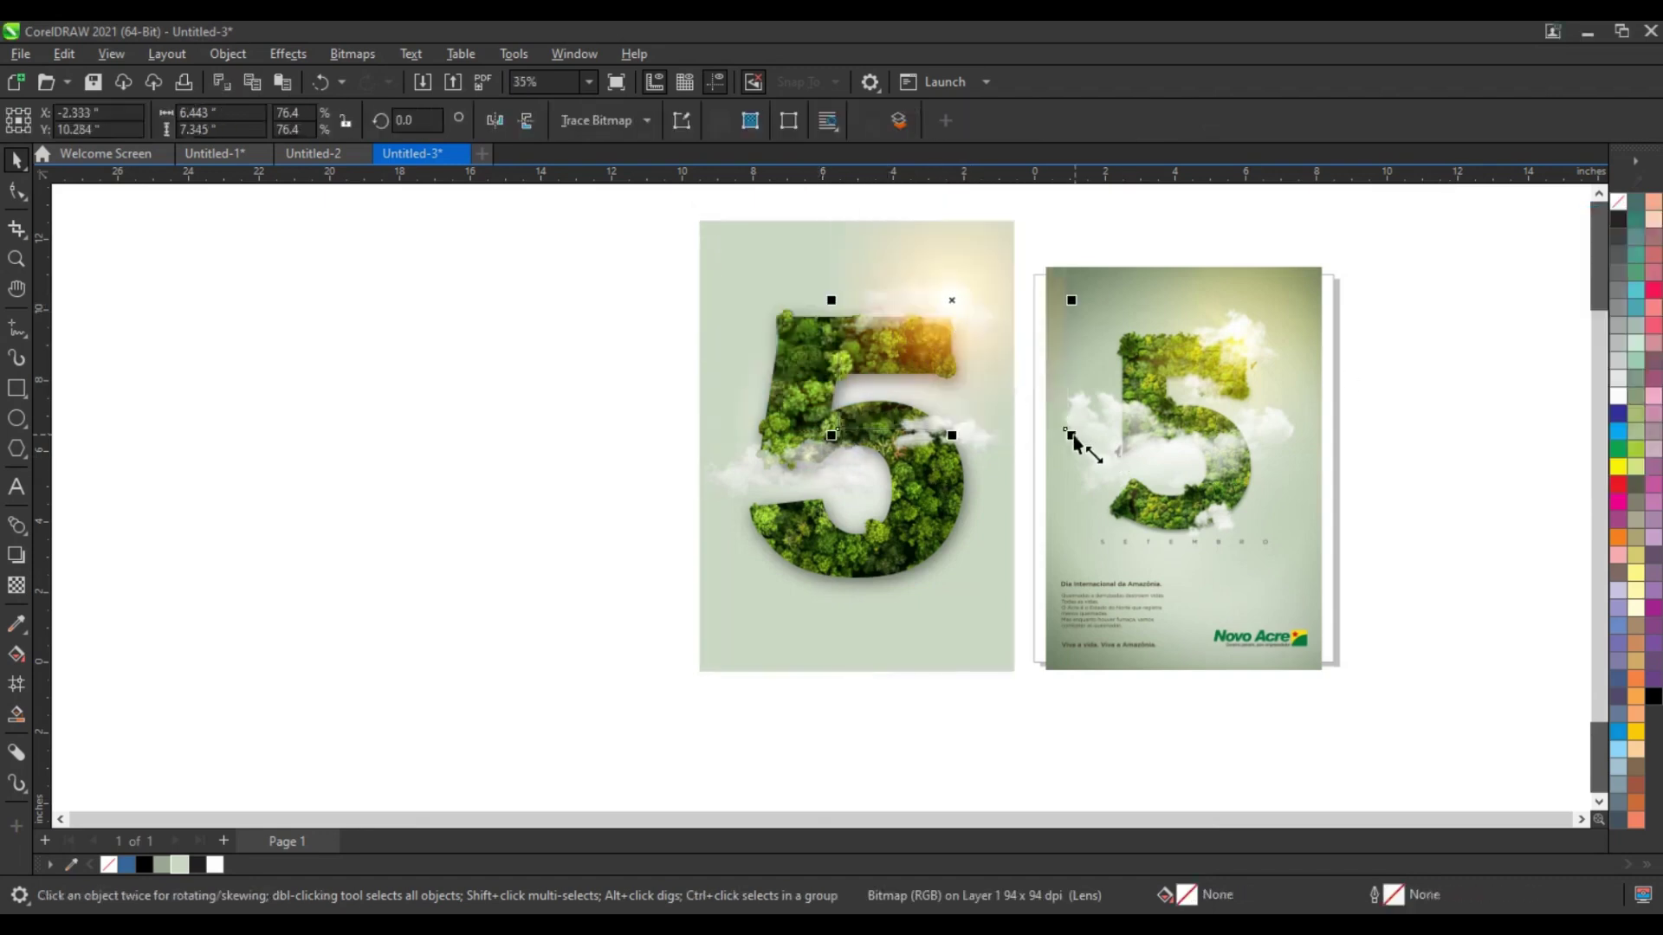
pyautogui.moveTo(1071, 438); pyautogui.dragTo(1094, 465)
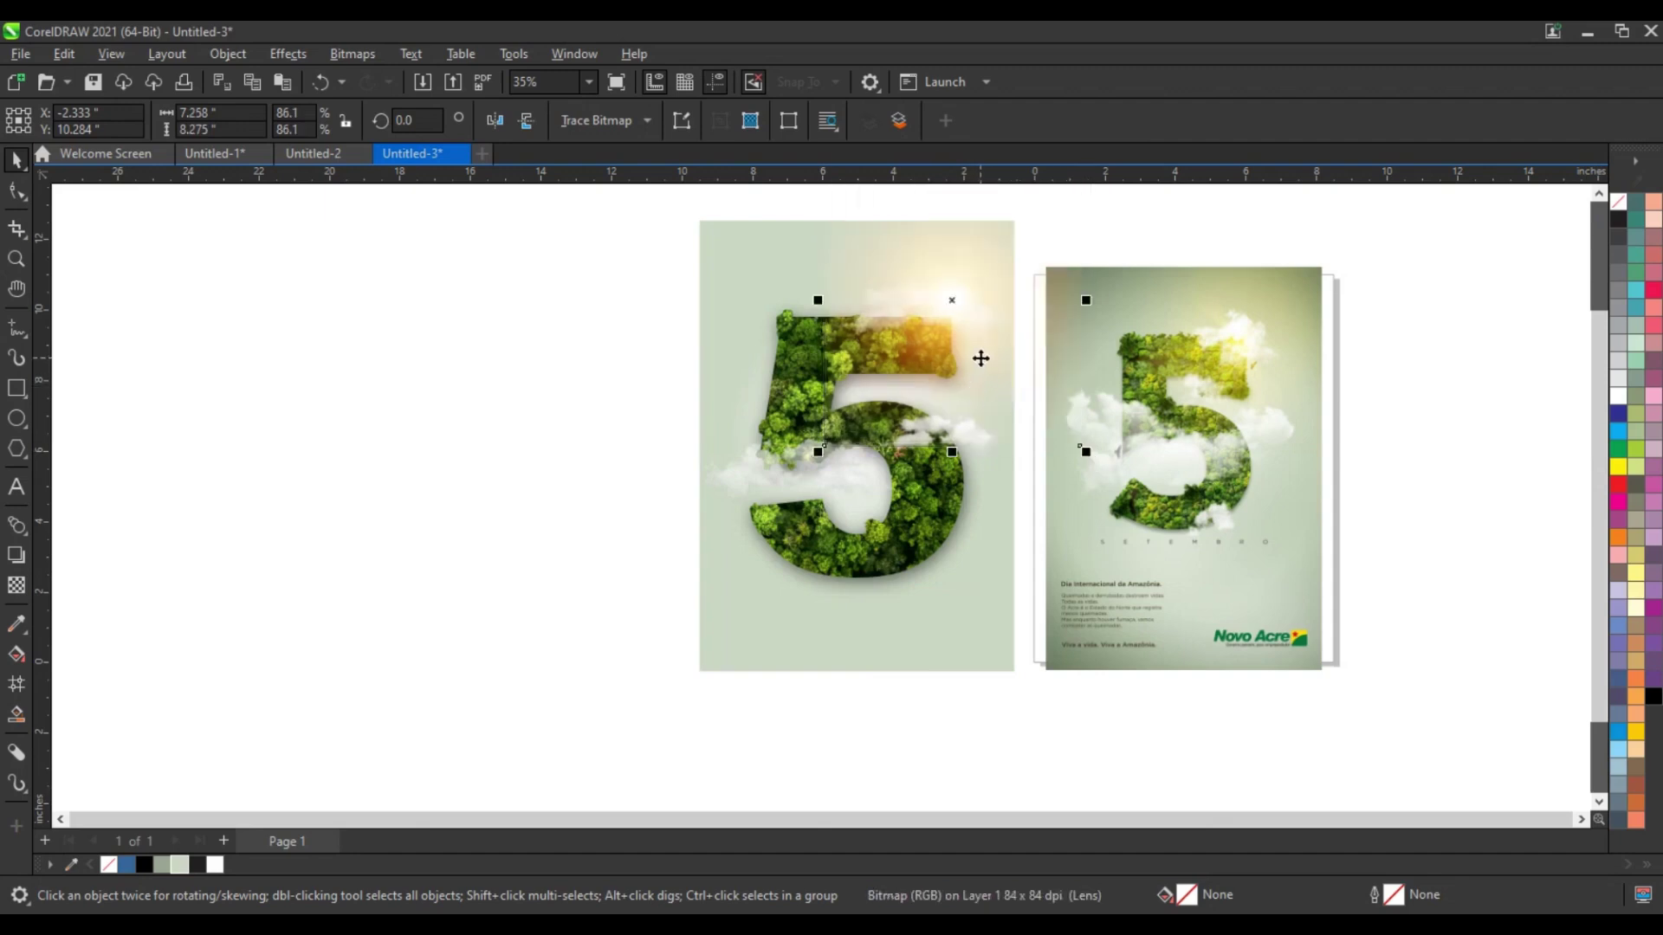
pyautogui.moveTo(976, 367); pyautogui.dragTo(970, 489)
pyautogui.click(950, 708)
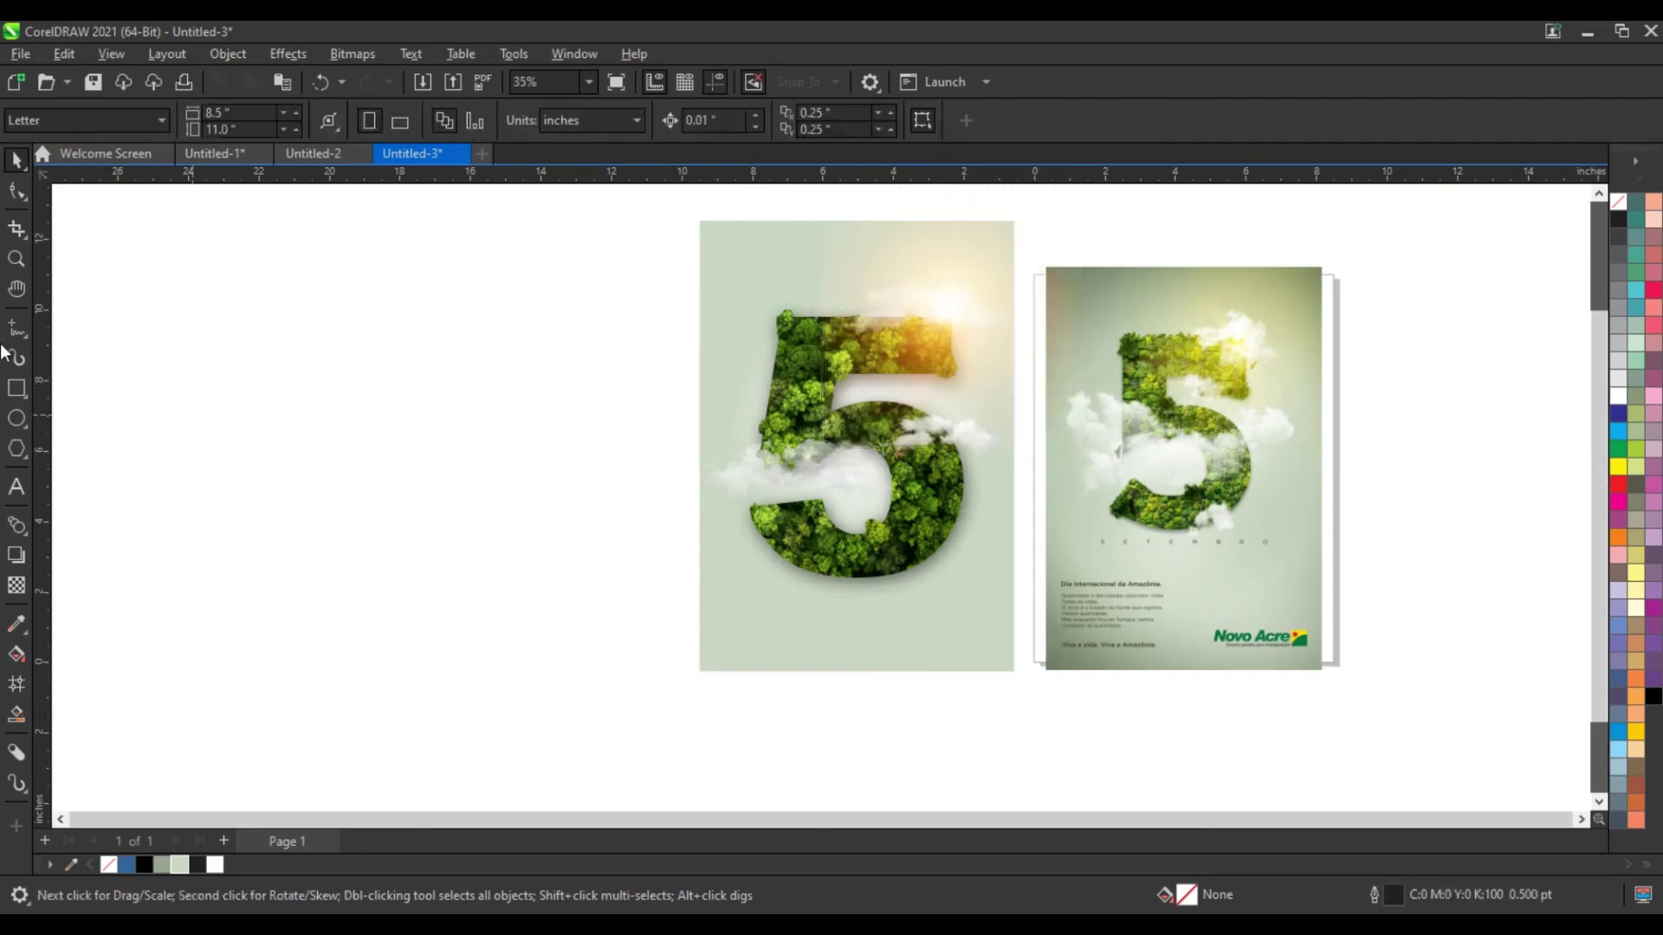
pyautogui.click(16, 258)
pyautogui.moveTo(664, 233)
pyautogui.mouseDown()
pyautogui.moveTo(1166, 570)
pyautogui.moveTo(1356, 671)
pyautogui.mouseUp()
# - Show the finished poster beside the reference in F9 full-screen preview
pyautogui.press('F9')
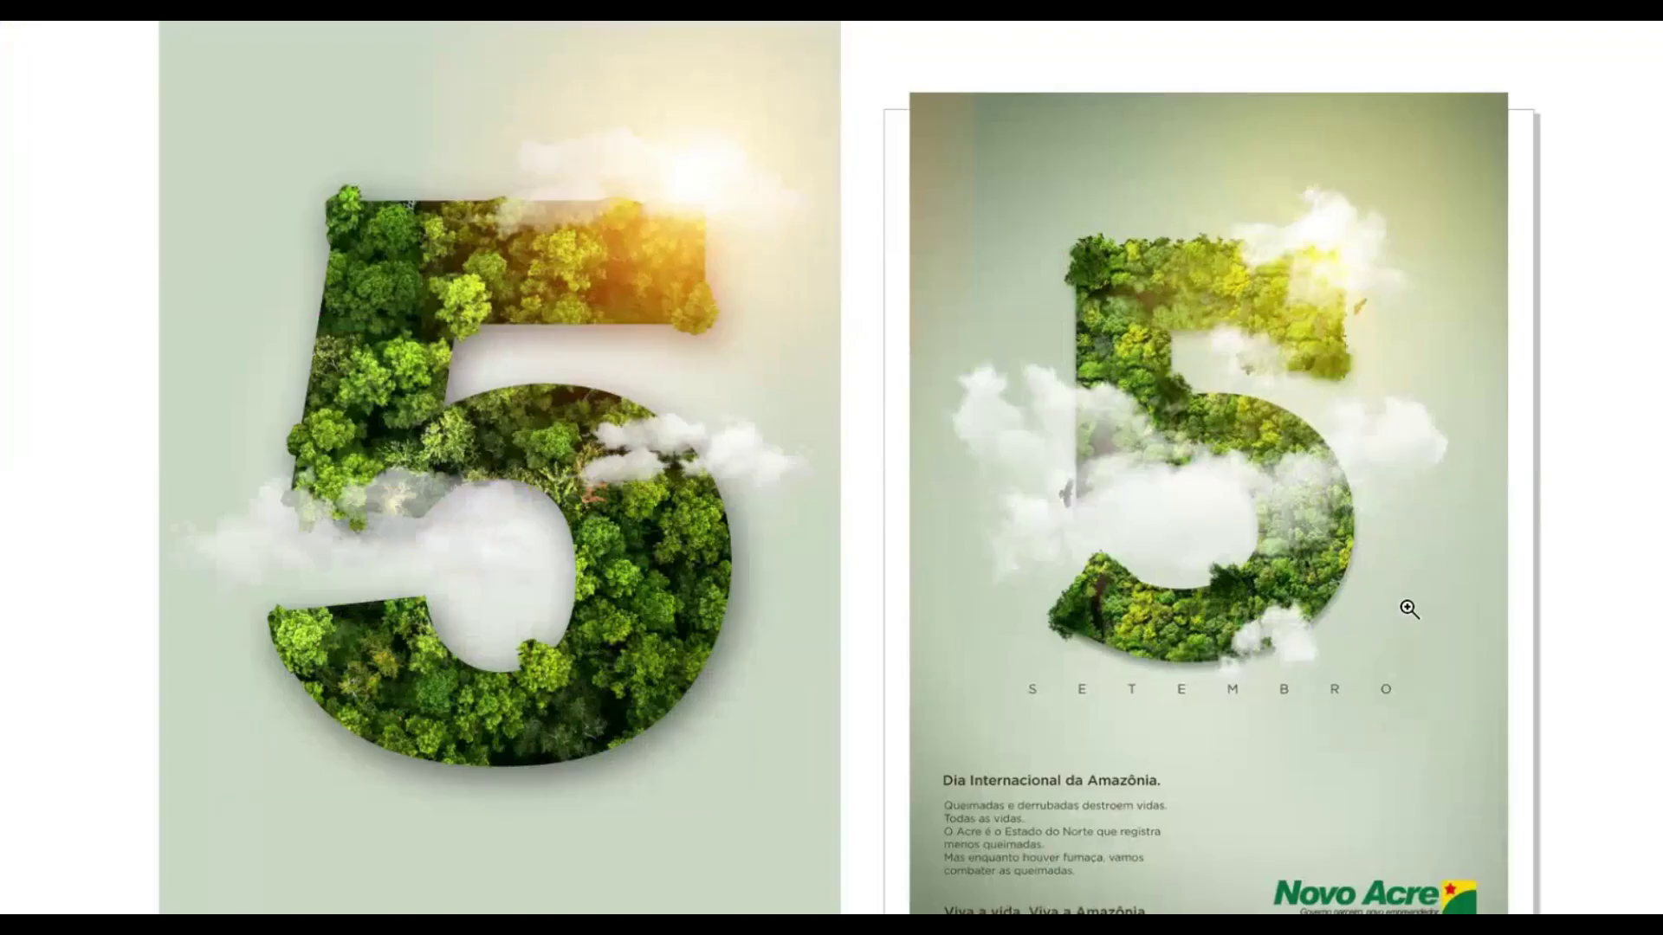